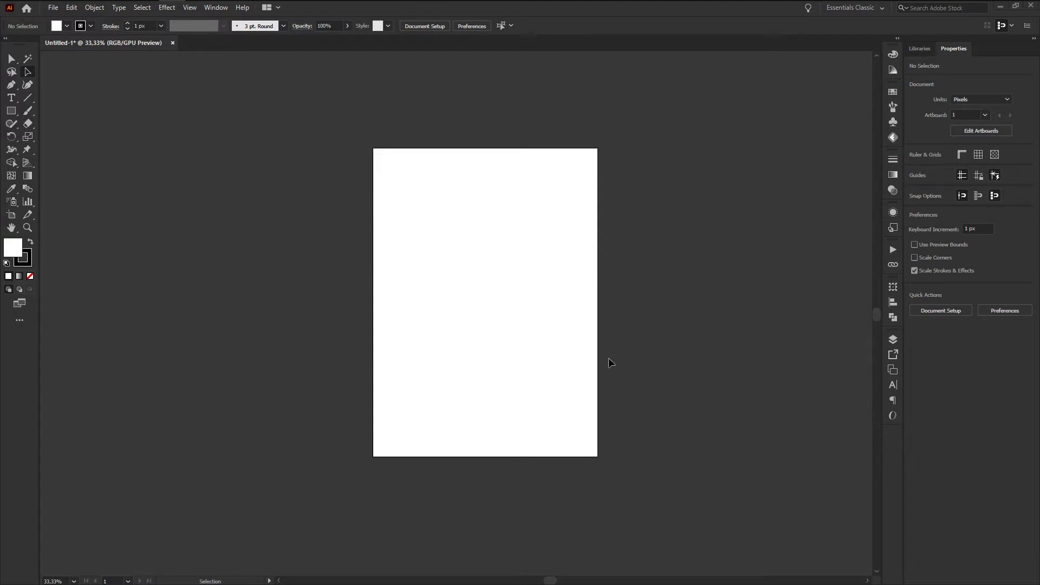
# Step: Inspect the artboard's width and height values in artboard editing mode
pyautogui.click(11, 215)
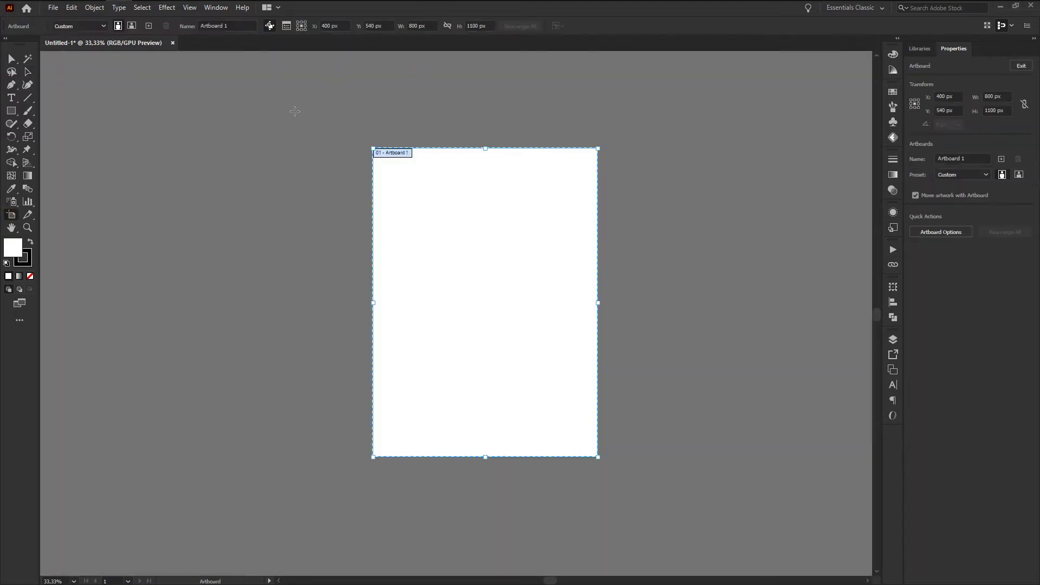
pyautogui.click(423, 30)
pyautogui.press('Tab')
pyautogui.click(28, 72)
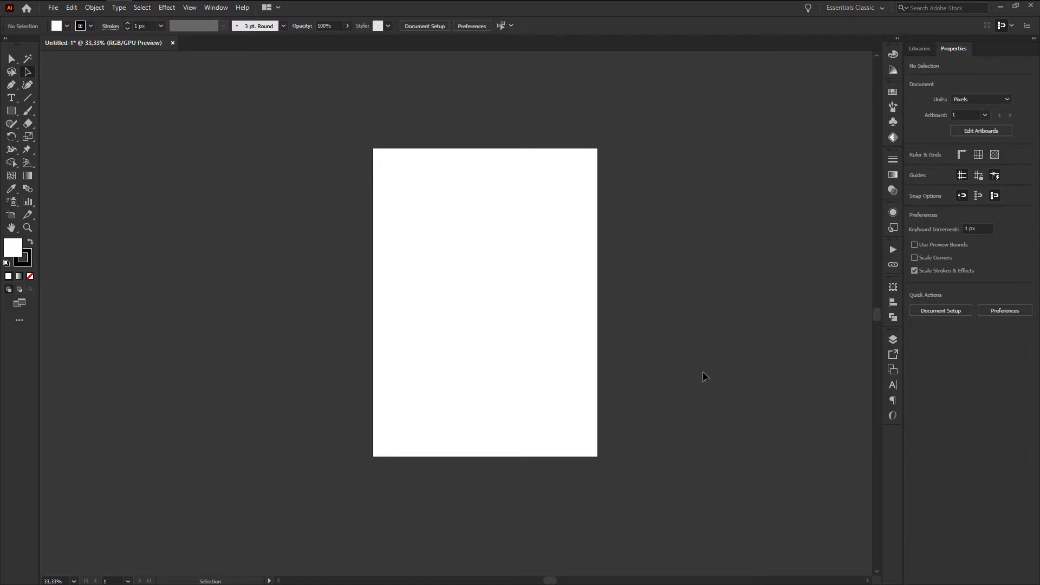
pyautogui.moveTo(448, 227); pyautogui.dragTo(526, 374)
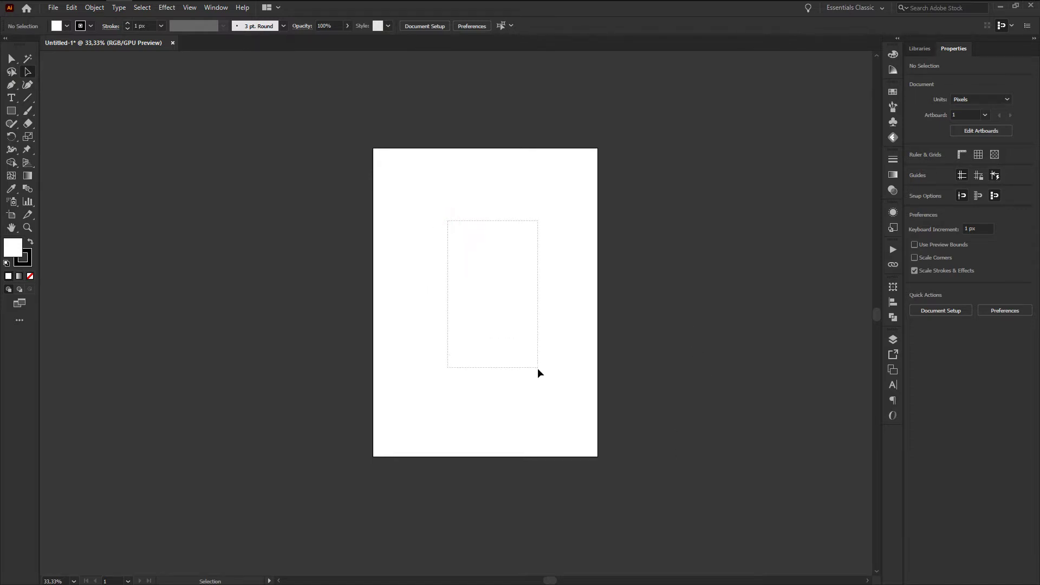
pyautogui.moveTo(446, 227); pyautogui.dragTo(549, 395)
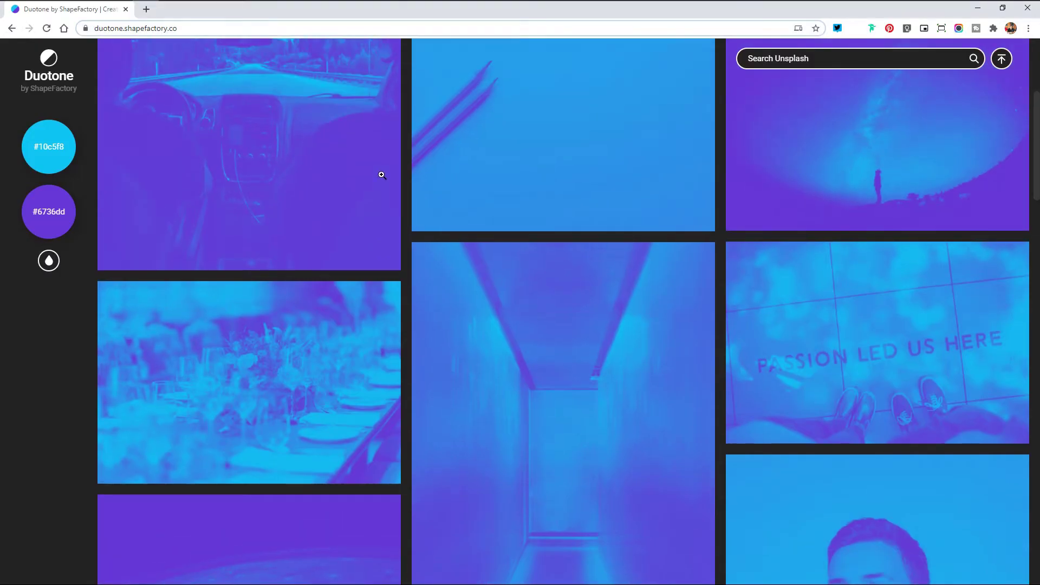
# Step: View the full web address of the Duotone by ShapeFactory site
pyautogui.scroll(2, 382, 175)
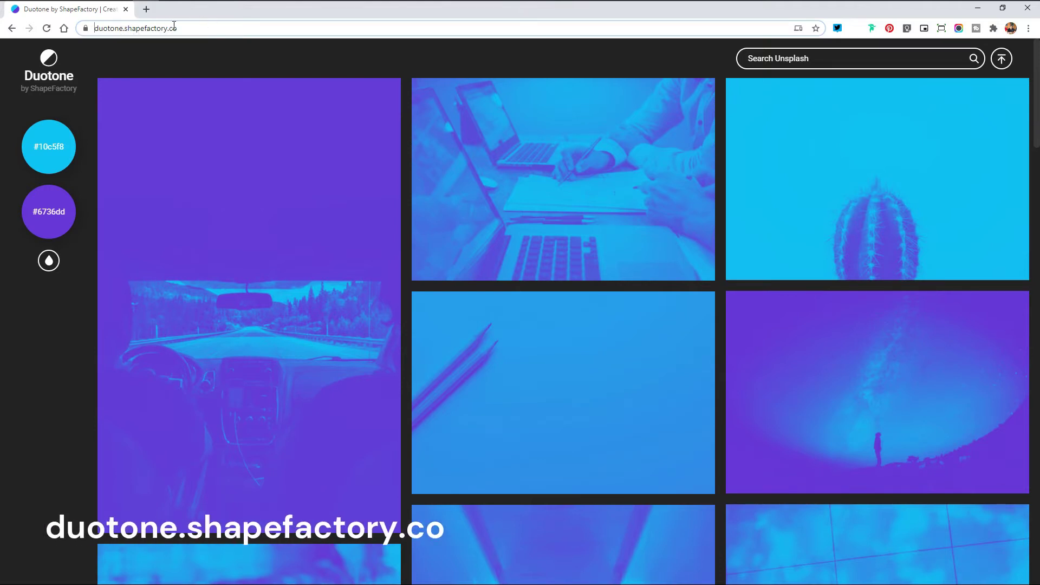
pyautogui.click(285, 29)
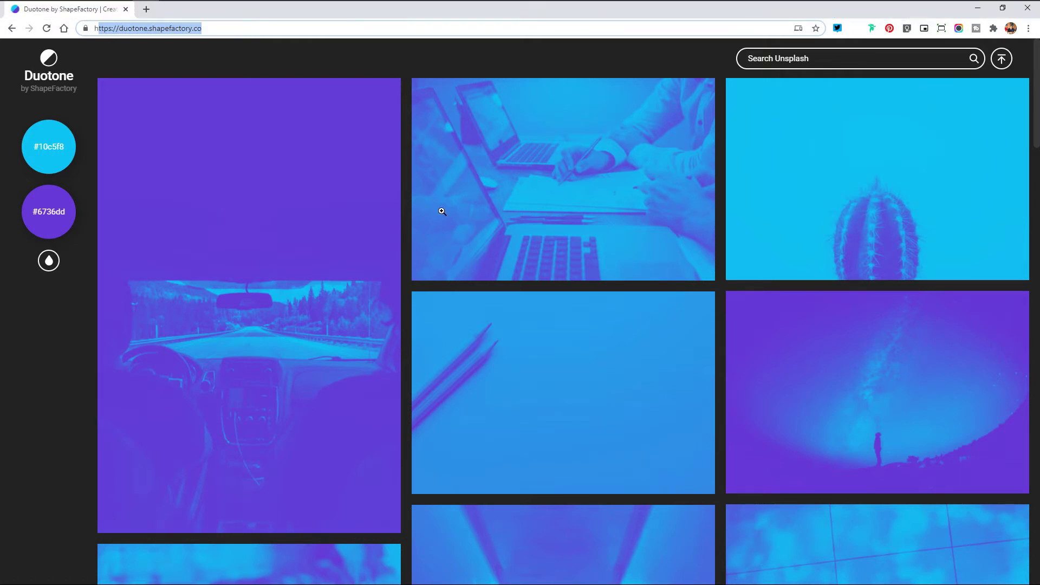
pyautogui.scroll(-4, 698, 241)
pyautogui.scroll(-5, 698, 241)
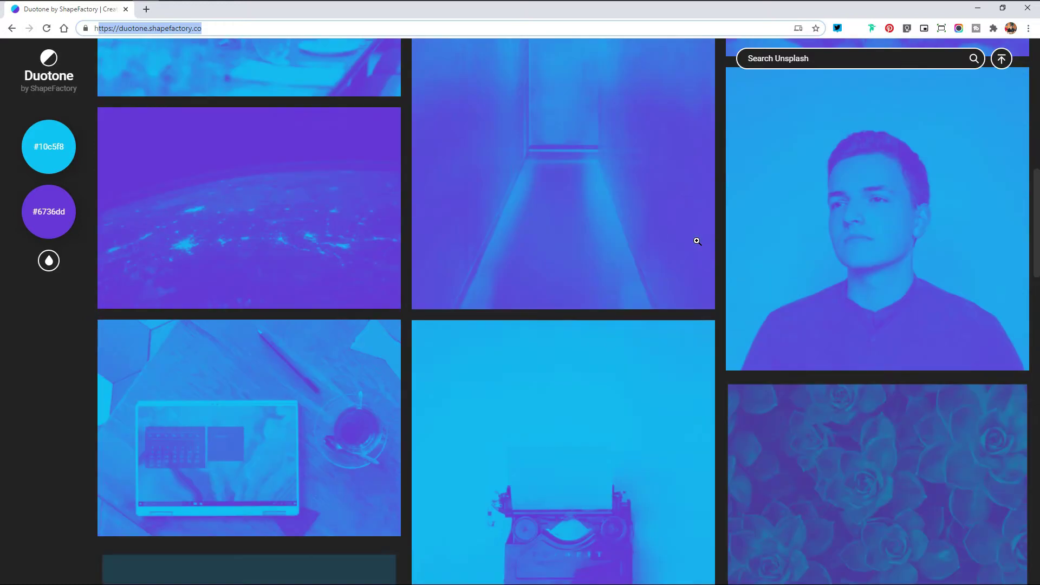
pyautogui.scroll(10, 697, 241)
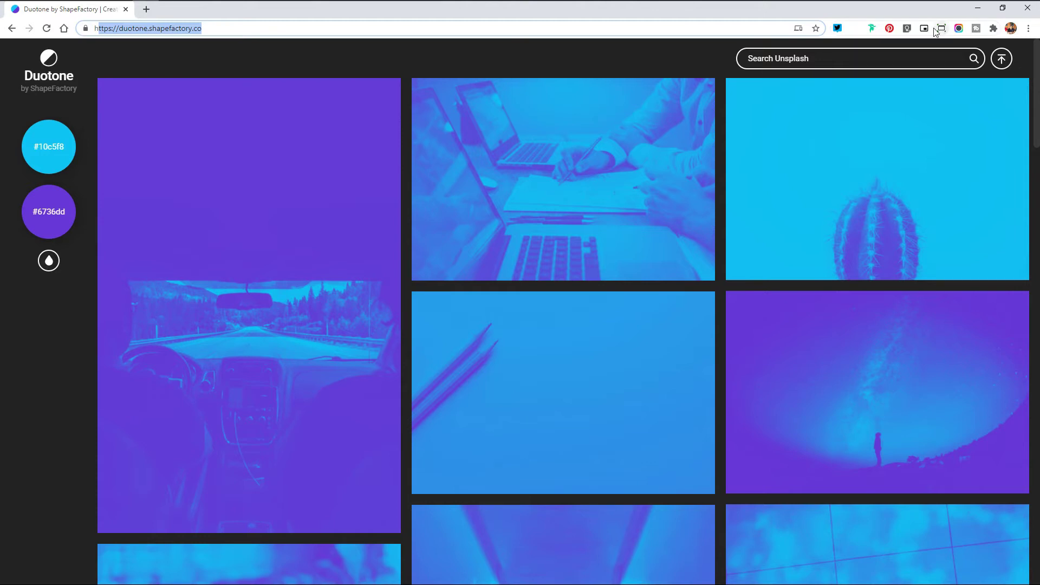
# Step: Search Unsplash for 'birthday cake' and browse the duotone results
pyautogui.click(832, 60)
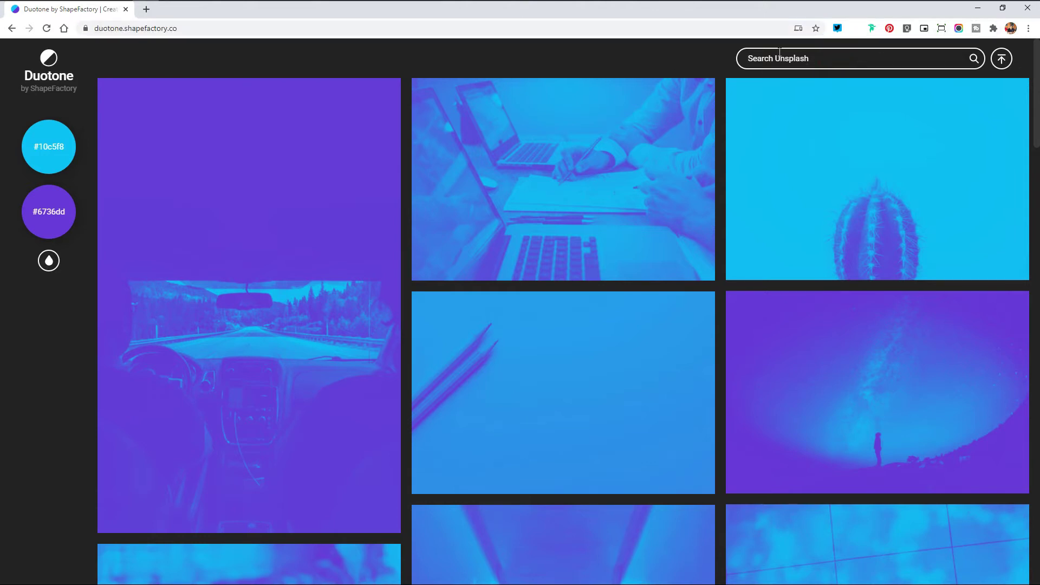
pyautogui.write('bi')
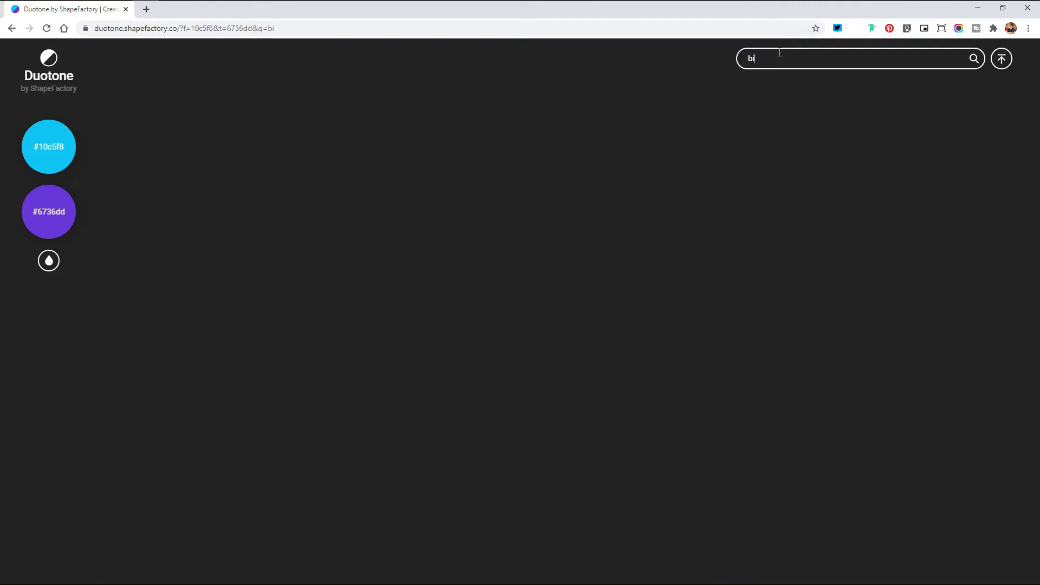
pyautogui.write('rthday cake')
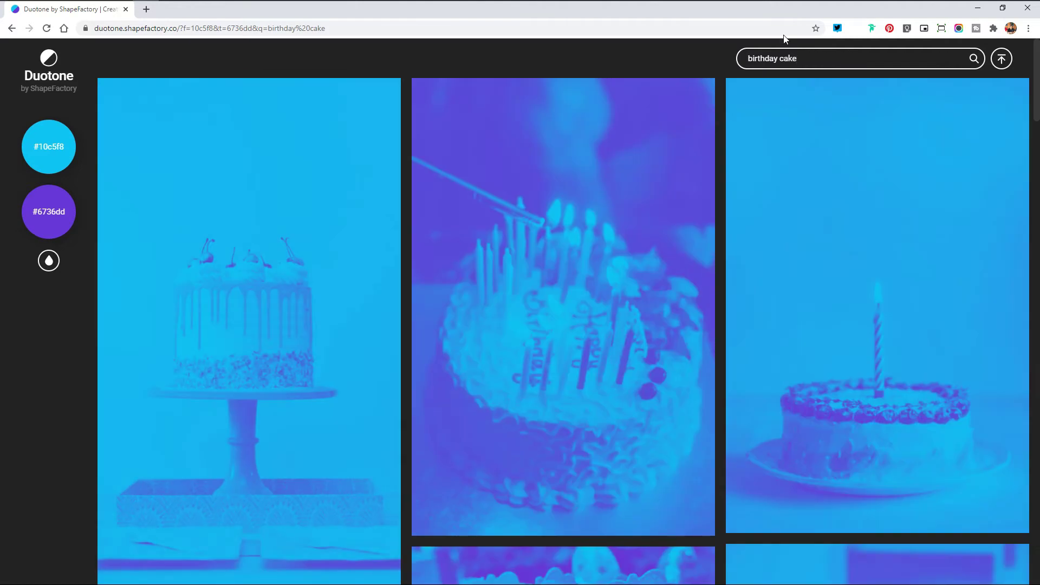
pyautogui.scroll(-2, 488, 116)
pyautogui.scroll(-3, 490, 120)
pyautogui.scroll(-1, 493, 125)
pyautogui.scroll(4, 427, 172)
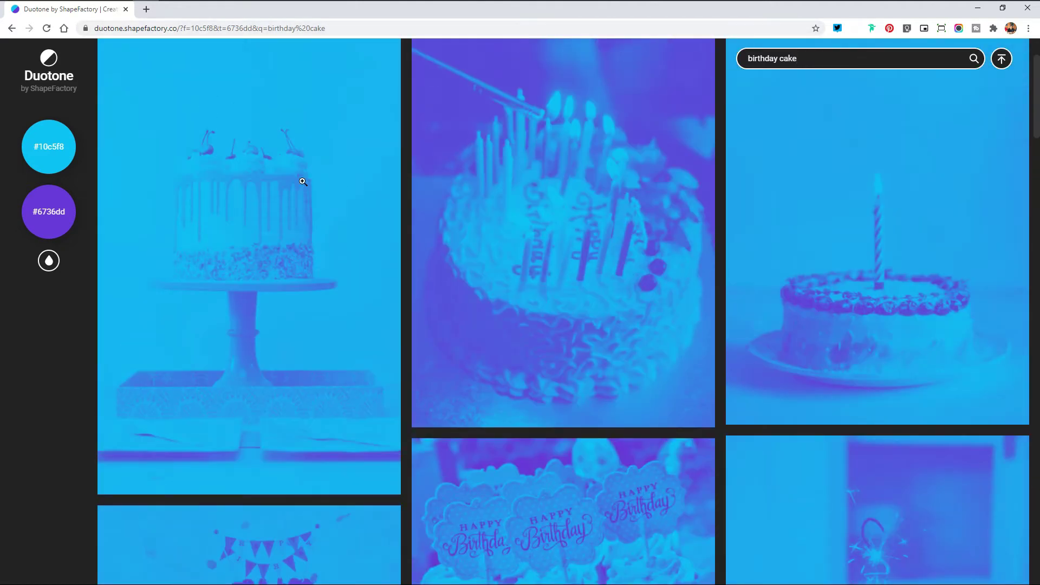
pyautogui.scroll(-5, 298, 174)
pyautogui.scroll(-2, 298, 176)
pyautogui.scroll(-2, 325, 177)
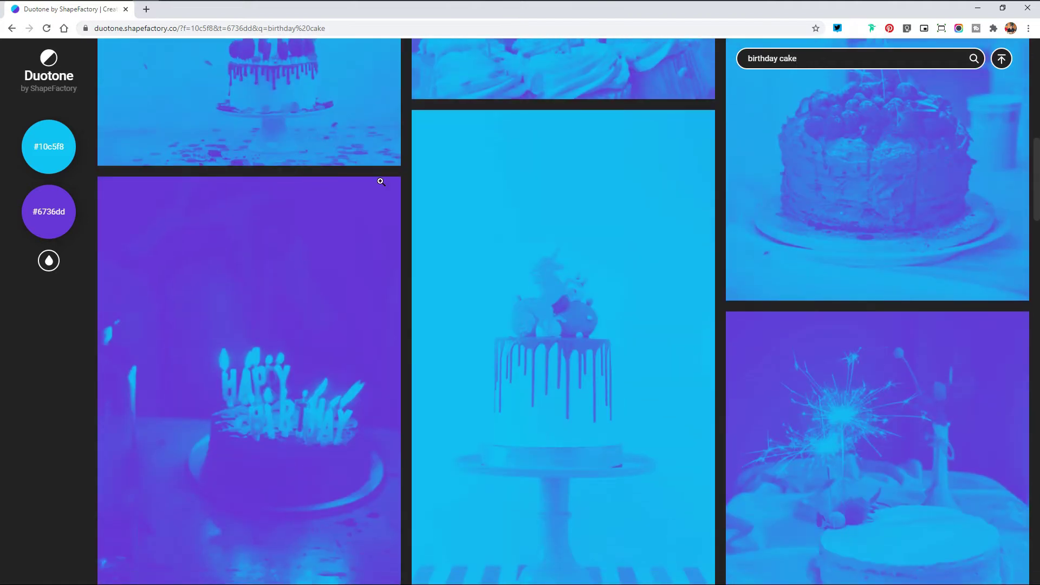
pyautogui.scroll(-5, 407, 181)
pyautogui.scroll(4, 471, 182)
pyautogui.scroll(-10, 515, 181)
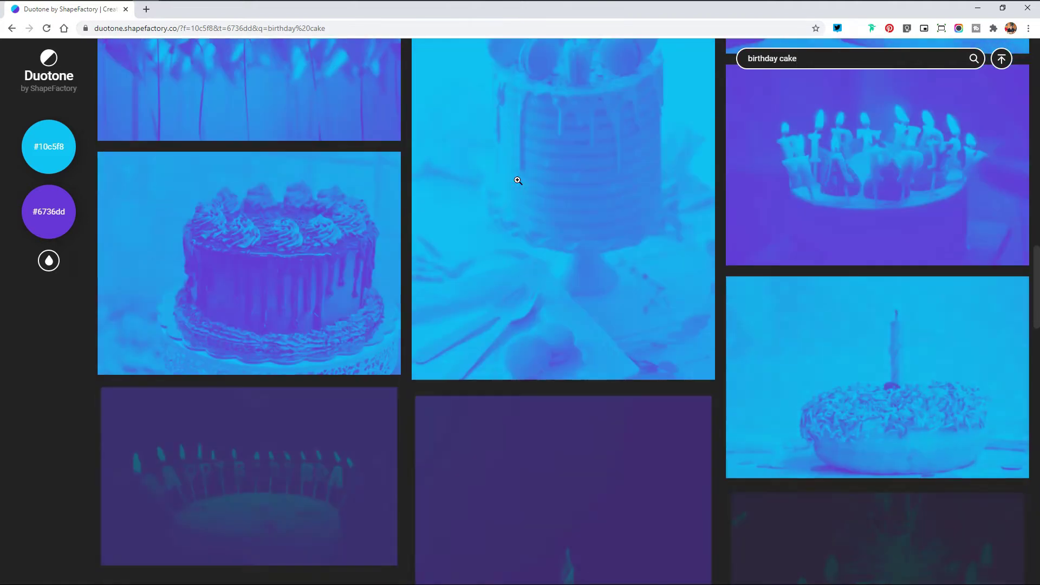
pyautogui.scroll(-3, 517, 180)
pyautogui.scroll(-1, 517, 180)
pyautogui.scroll(-5, 517, 180)
pyautogui.scroll(-2, 518, 180)
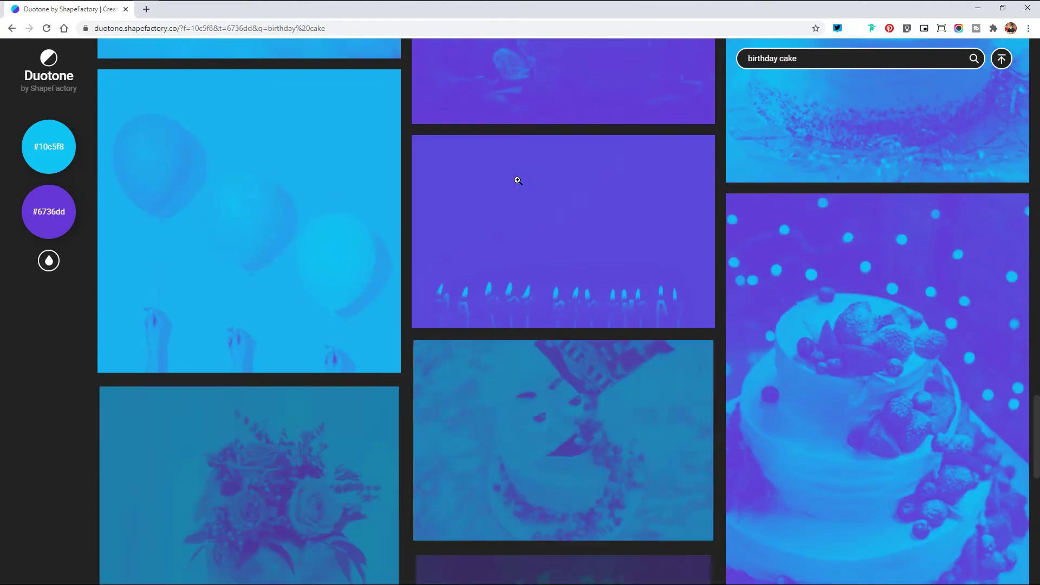
pyautogui.scroll(-4, 518, 180)
pyautogui.scroll(8, 518, 181)
pyautogui.scroll(5, 542, 206)
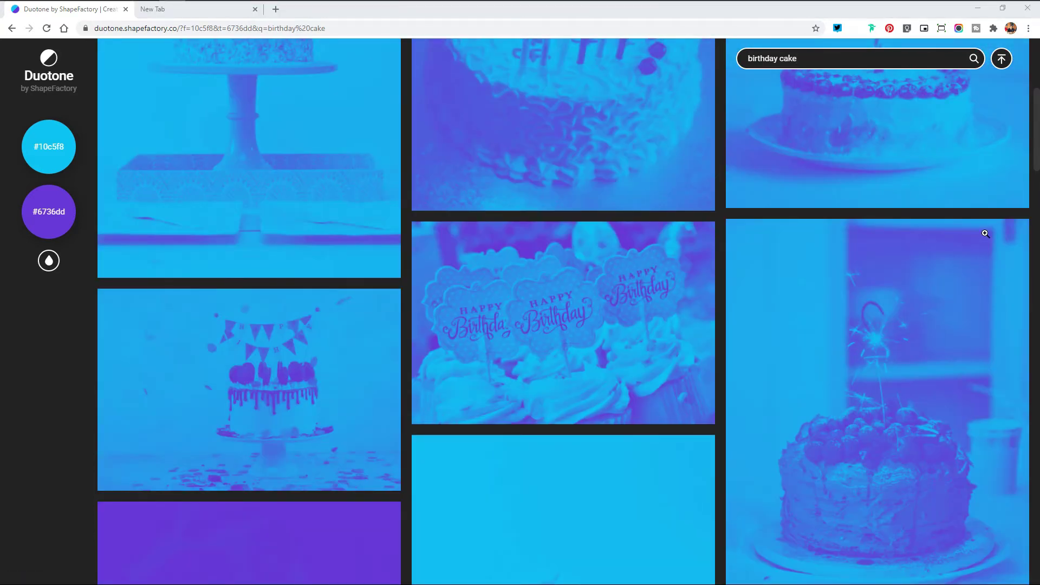
pyautogui.scroll(-5, 986, 233)
pyautogui.scroll(-1, 927, 174)
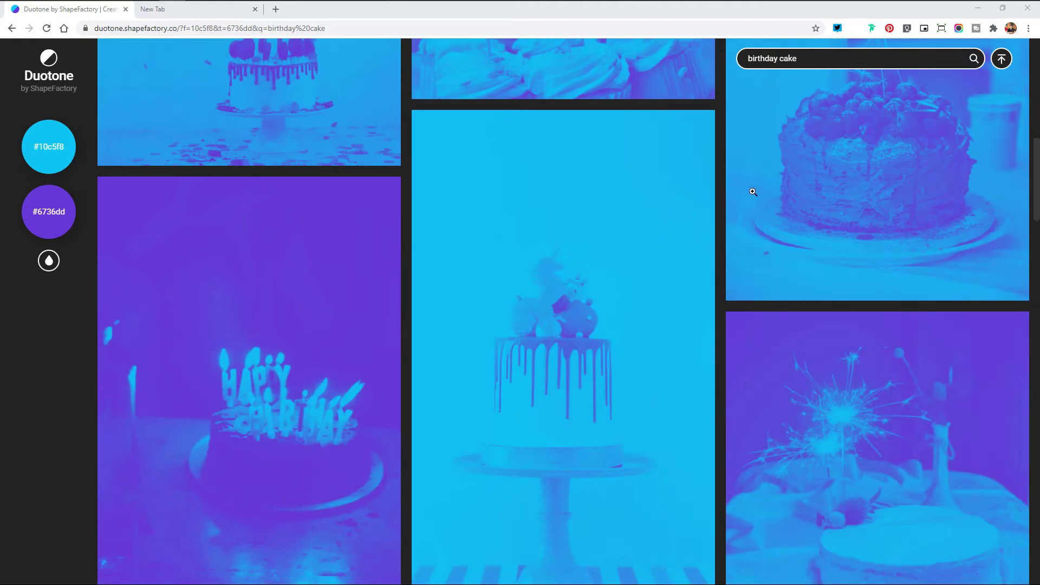
pyautogui.scroll(1, 1024, 238)
pyautogui.scroll(2, 1022, 241)
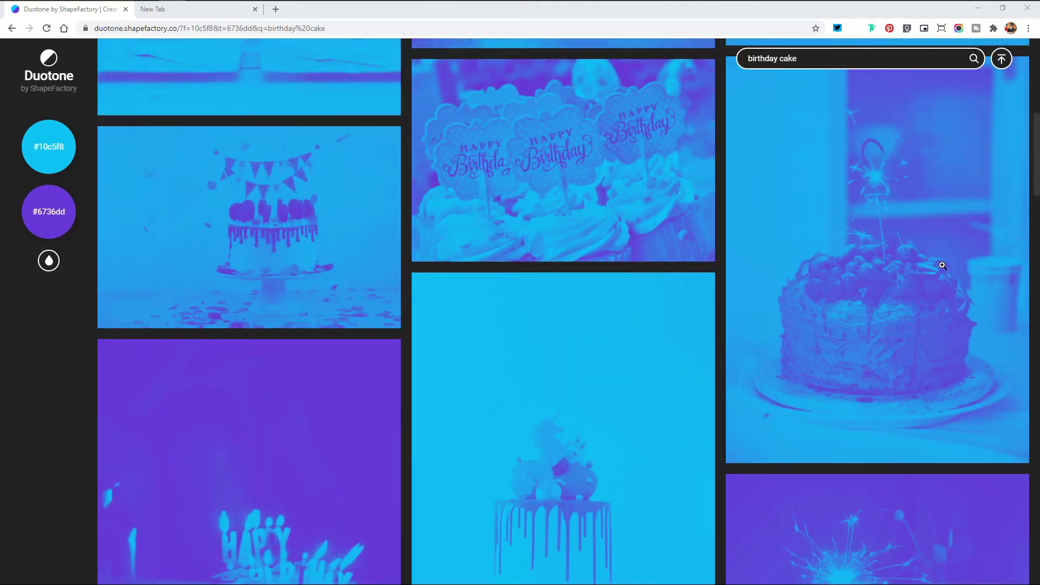
pyautogui.scroll(-2, 940, 264)
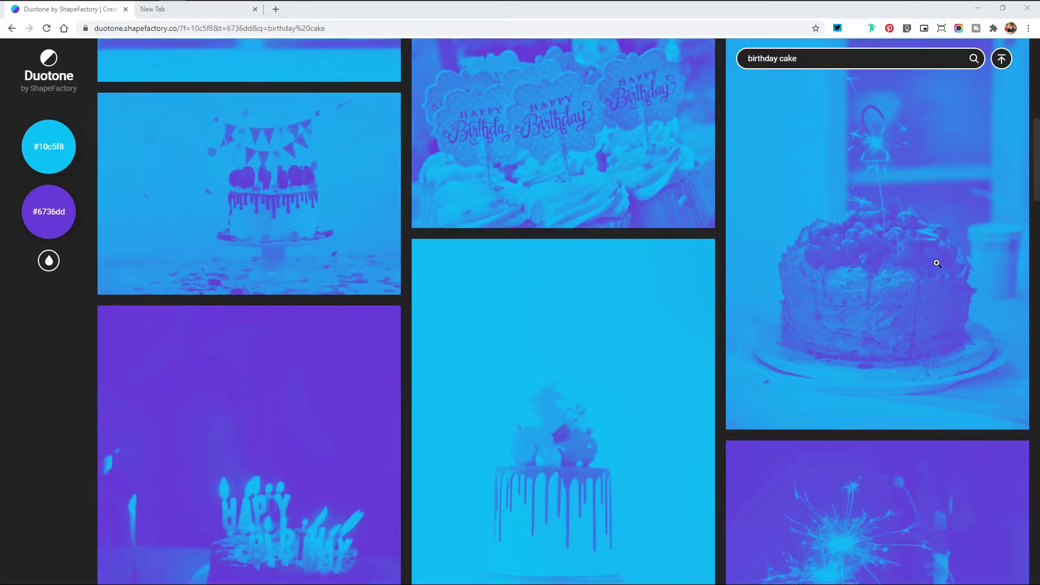
pyautogui.scroll(-3, 714, 209)
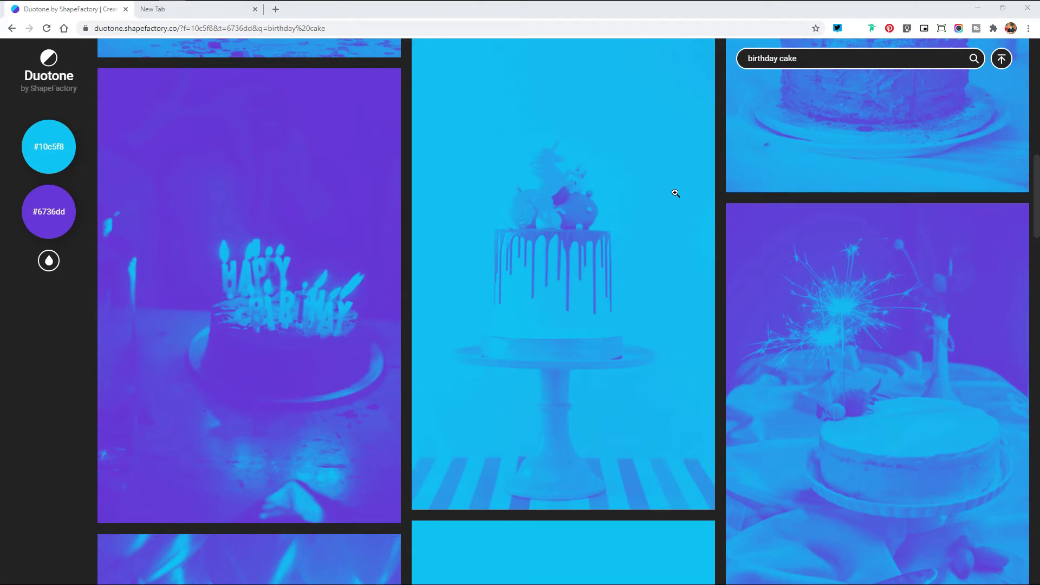
pyautogui.scroll(-2, 877, 260)
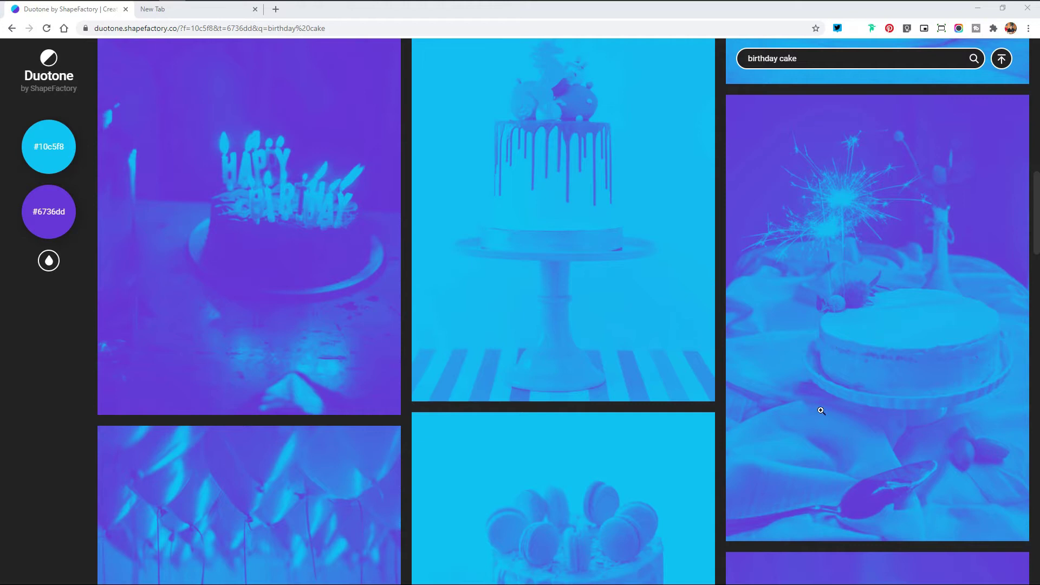
pyautogui.scroll(-3, 673, 367)
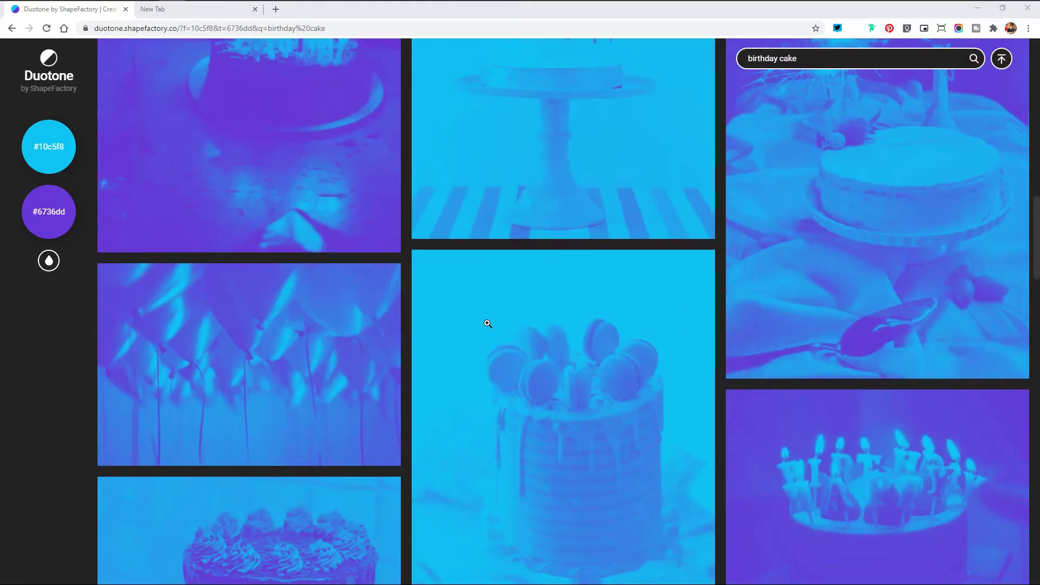
pyautogui.scroll(5, 639, 315)
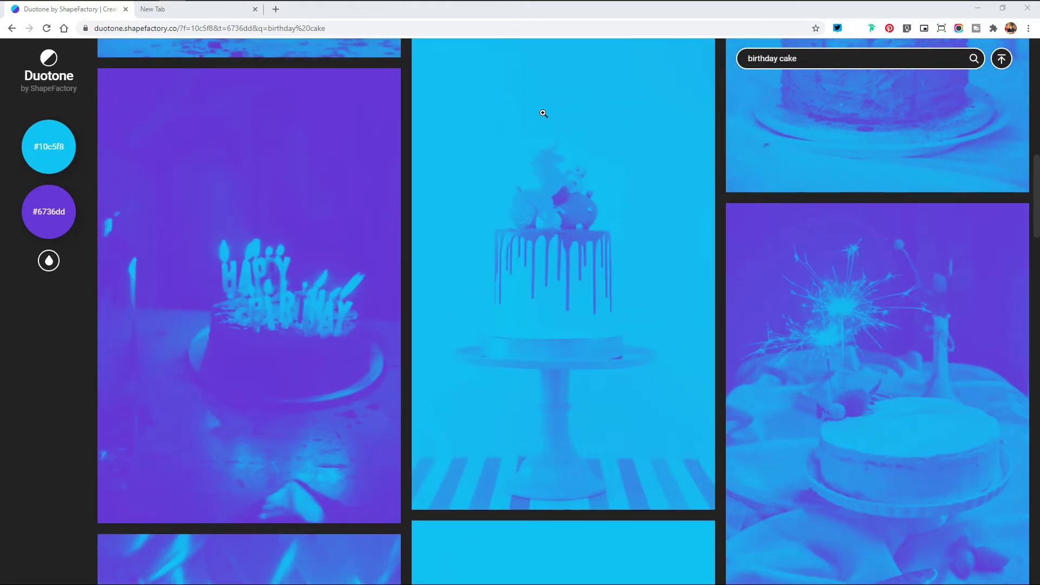
pyautogui.scroll(-5, 515, 360)
pyautogui.scroll(-5, 460, 353)
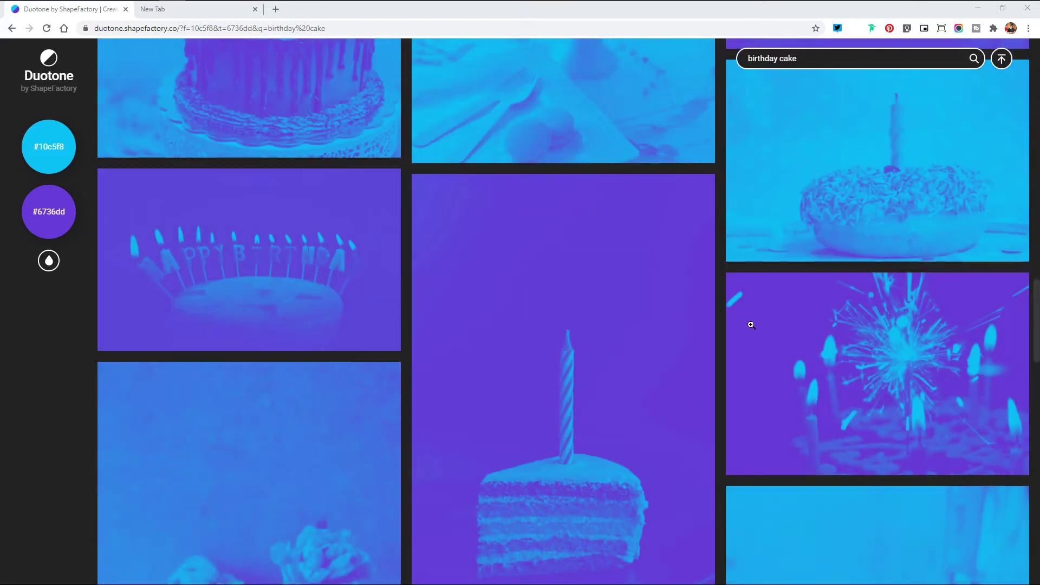
pyautogui.scroll(-5, 528, 355)
pyautogui.scroll(-3, 766, 348)
pyautogui.scroll(-3, 925, 325)
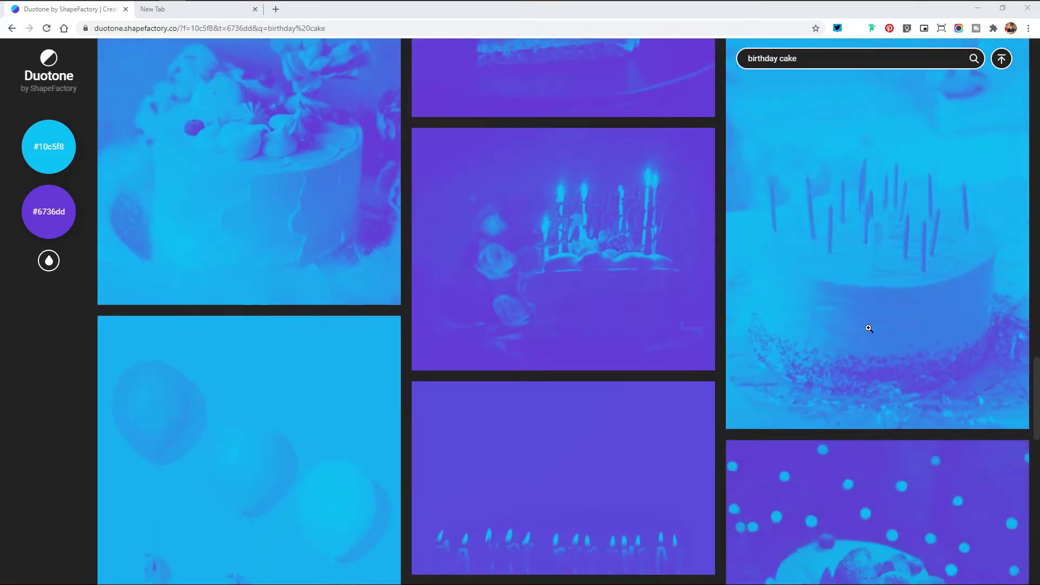
pyautogui.scroll(-6, 527, 364)
pyautogui.scroll(-3, 528, 364)
pyautogui.scroll(-5, 529, 365)
pyautogui.scroll(5, 910, 167)
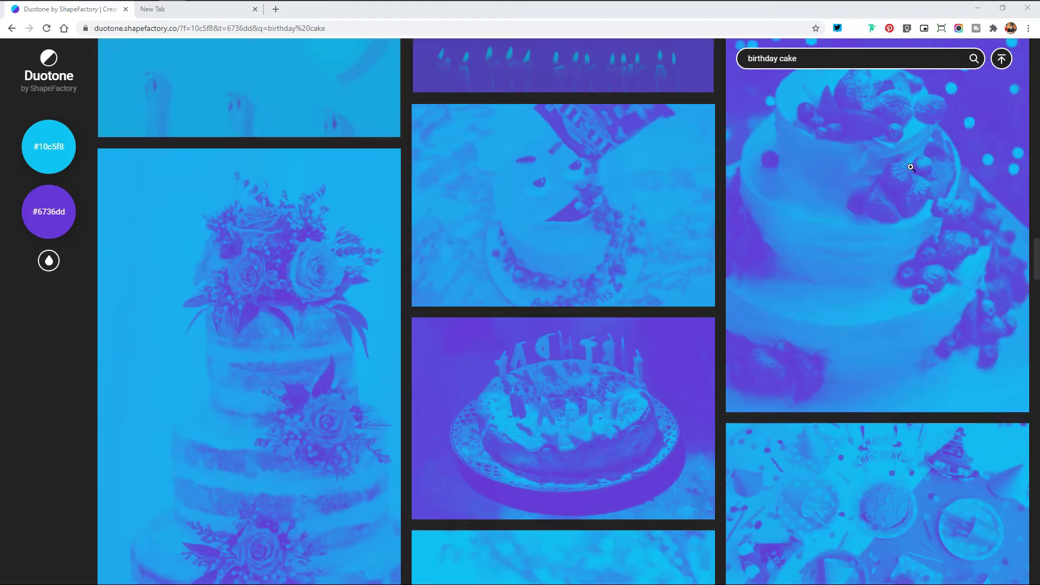
pyautogui.scroll(5, 911, 167)
# Step: Refine the search to 'birthday cake isolated' and open the cupcake tower photo
pyautogui.click(853, 60)
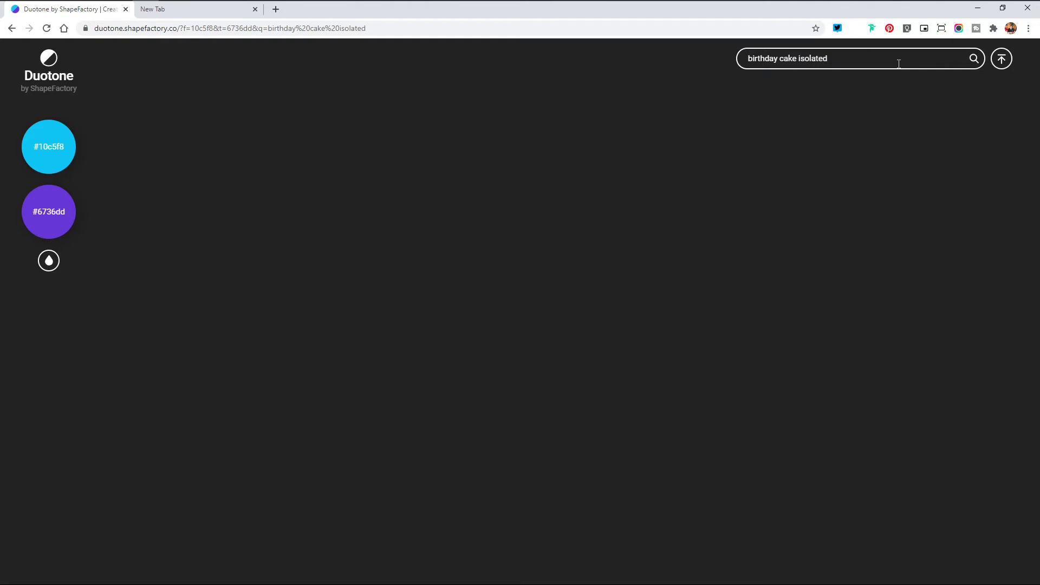
pyautogui.scroll(-3, 745, 190)
pyautogui.scroll(-10, 745, 190)
pyautogui.scroll(-10, 745, 190)
pyautogui.scroll(2, 745, 190)
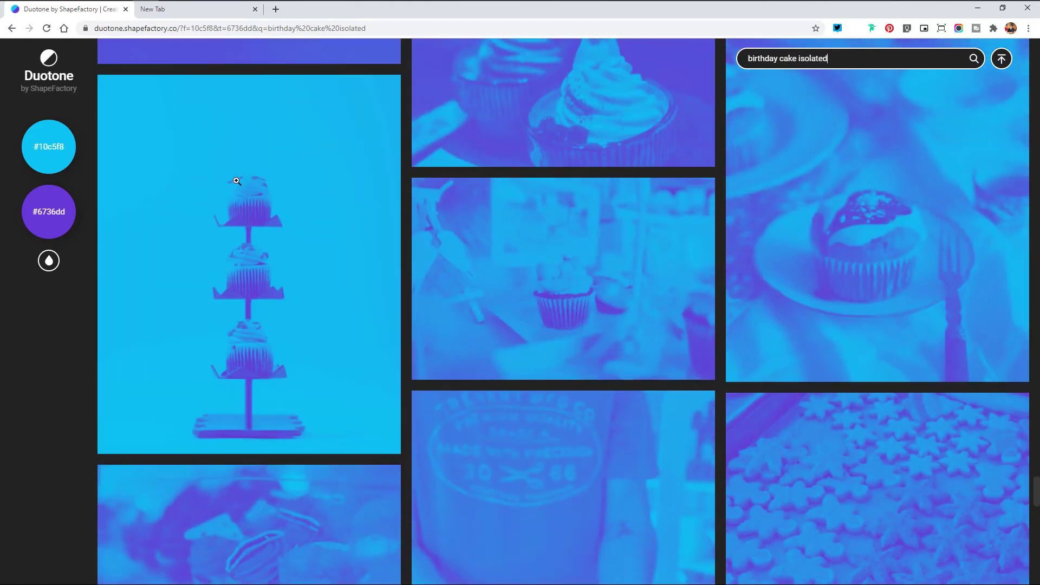
pyautogui.click(300, 252)
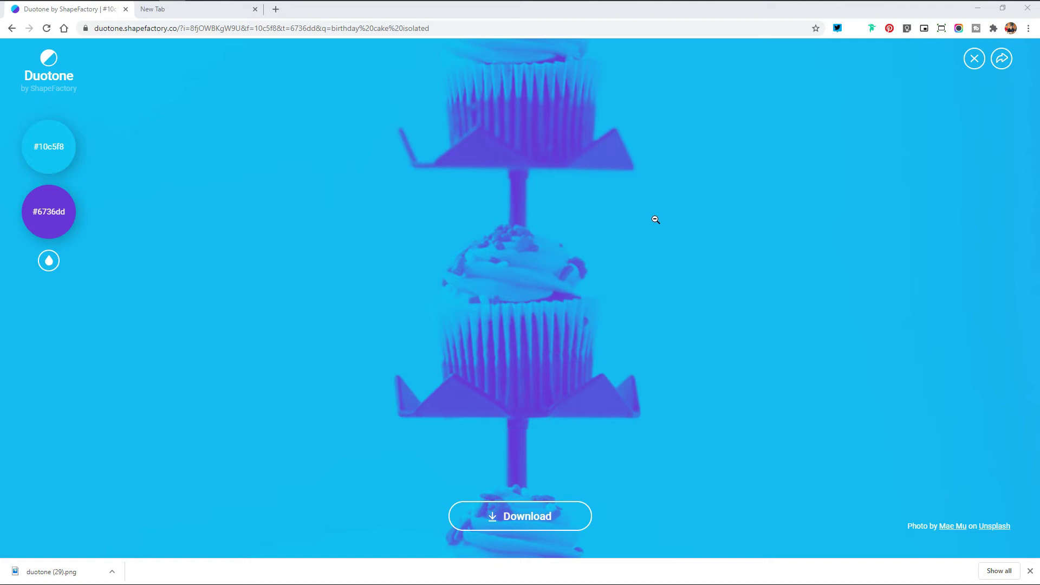
pyautogui.moveTo(49, 146)
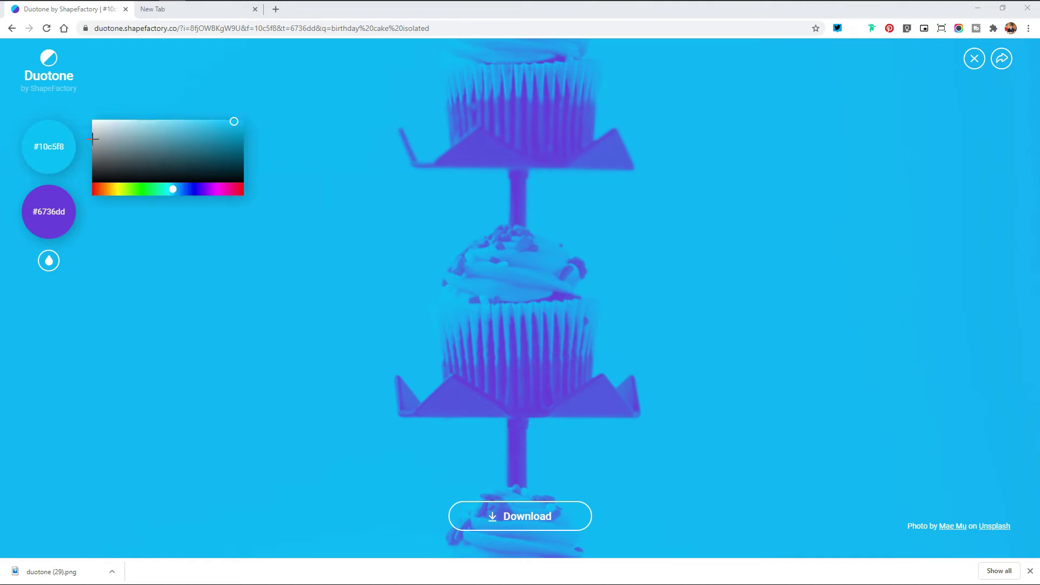
# Step: Shift the second colour toward soft pink and set the first colour to cream #fffff5
pyautogui.moveTo(205, 252); pyautogui.dragTo(227, 254)
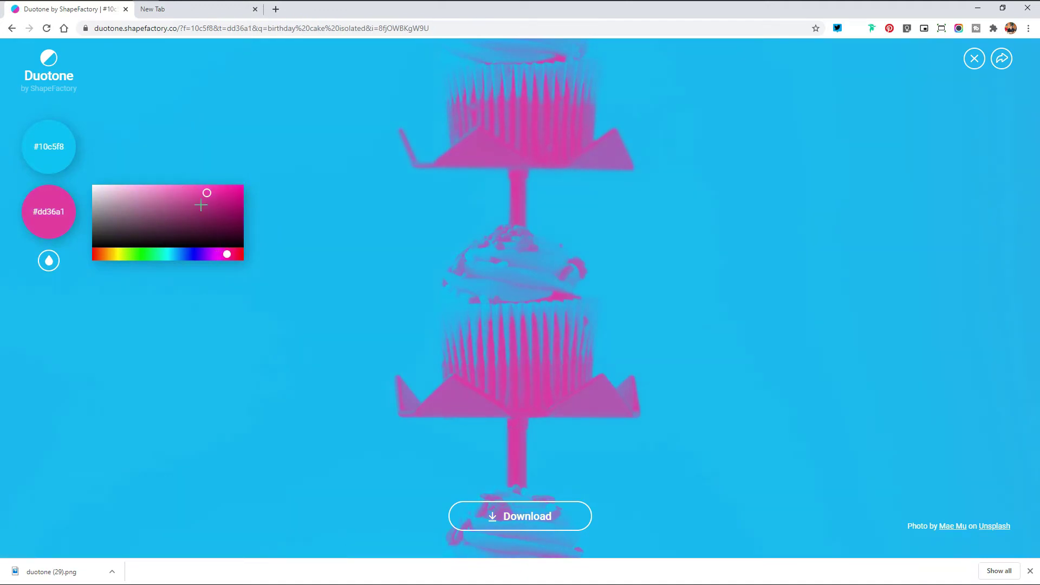
pyautogui.moveTo(154, 194); pyautogui.dragTo(147, 194)
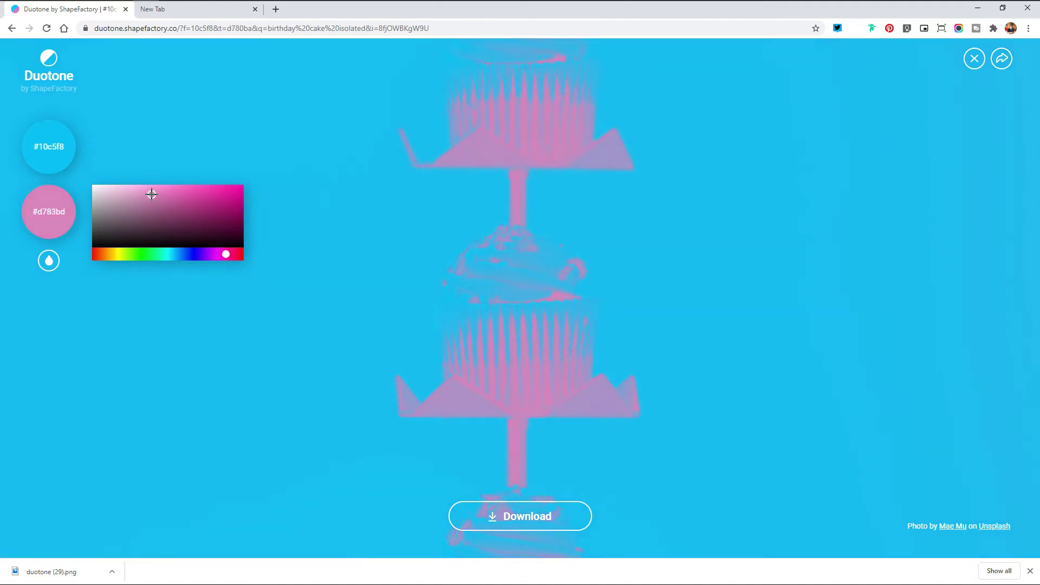
pyautogui.click(70, 157)
pyautogui.moveTo(95, 122); pyautogui.dragTo(92, 111)
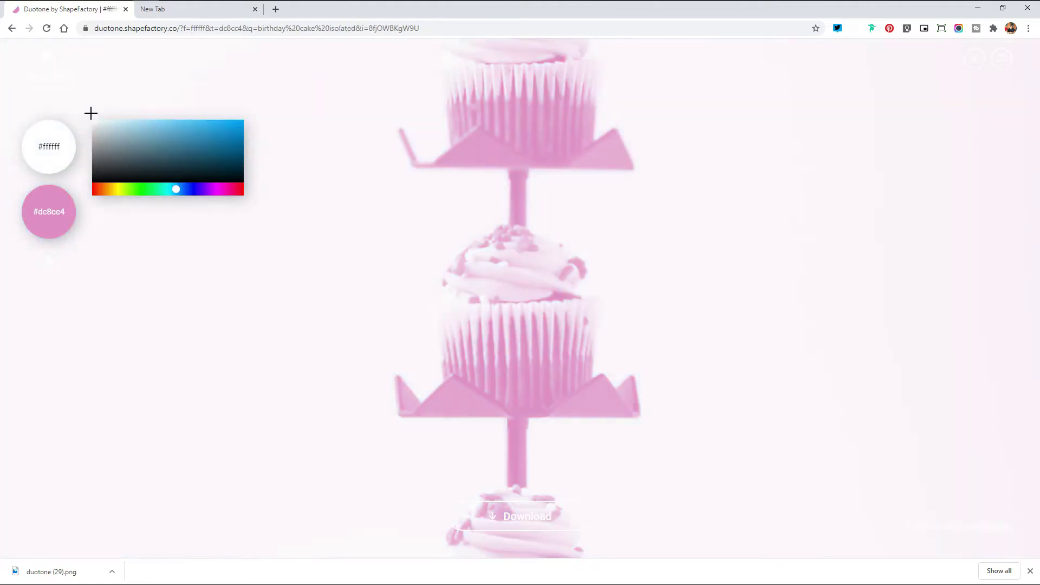
pyautogui.click(100, 123)
# Step: Fine-tune the second duotone colour to pink #ed97b3
pyautogui.click(48, 211)
pyautogui.moveTo(226, 254); pyautogui.dragTo(233, 255)
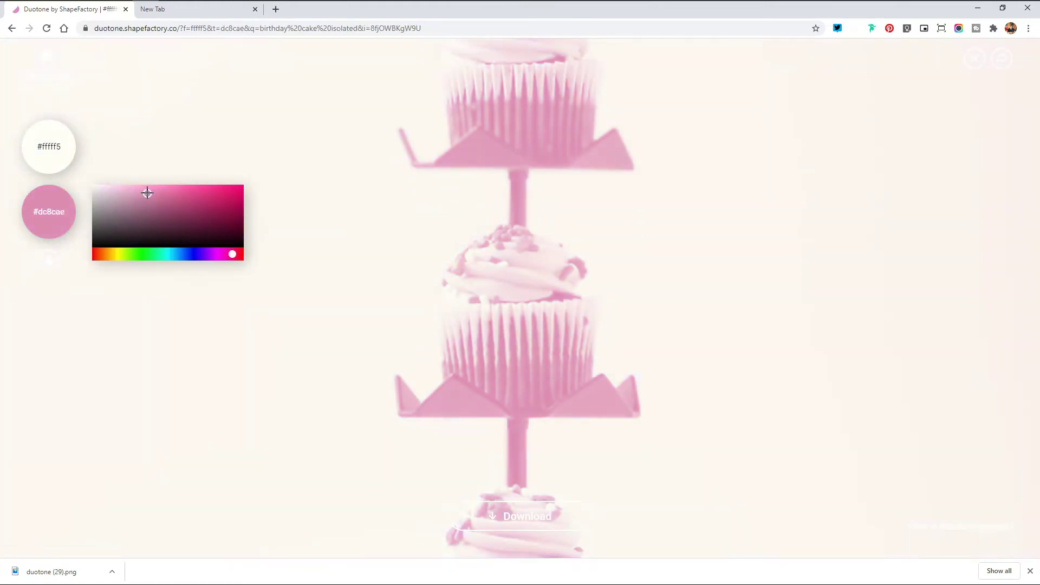
pyautogui.click(38, 146)
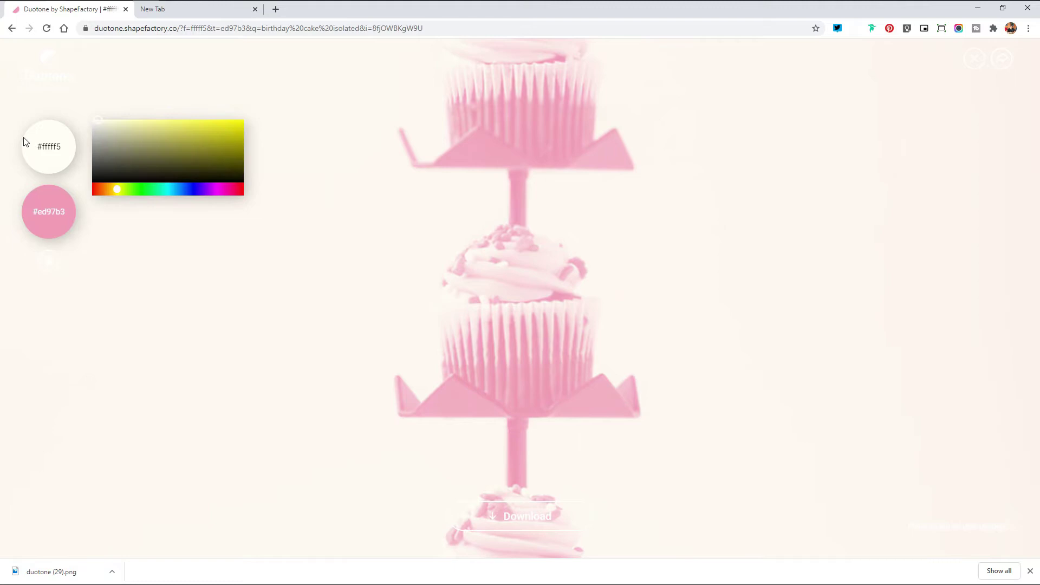
# Step: Recheck the first colour, then download the cupcake image and drag it into Illustrator
pyautogui.click(63, 218)
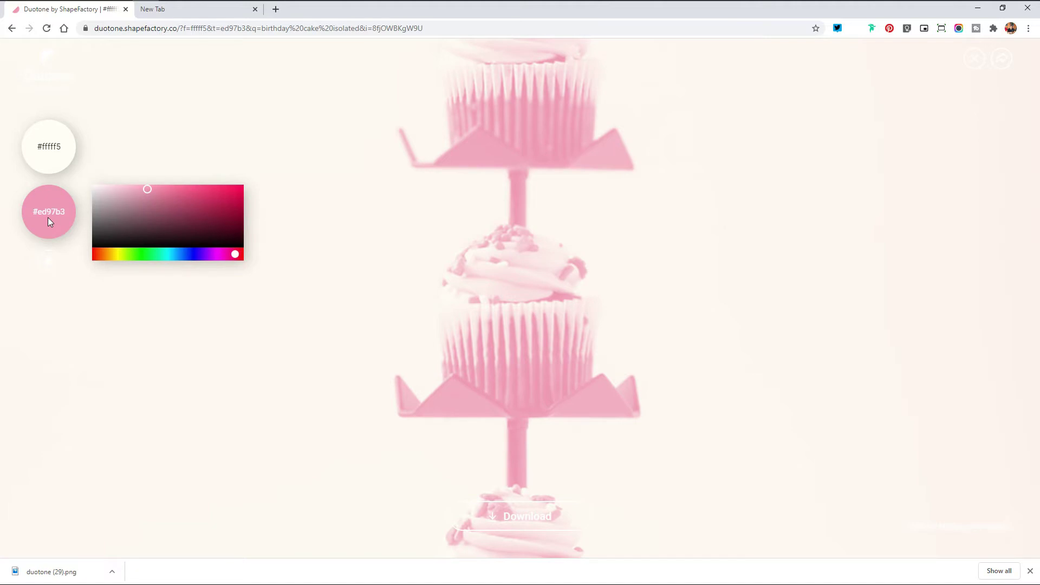
pyautogui.click(47, 155)
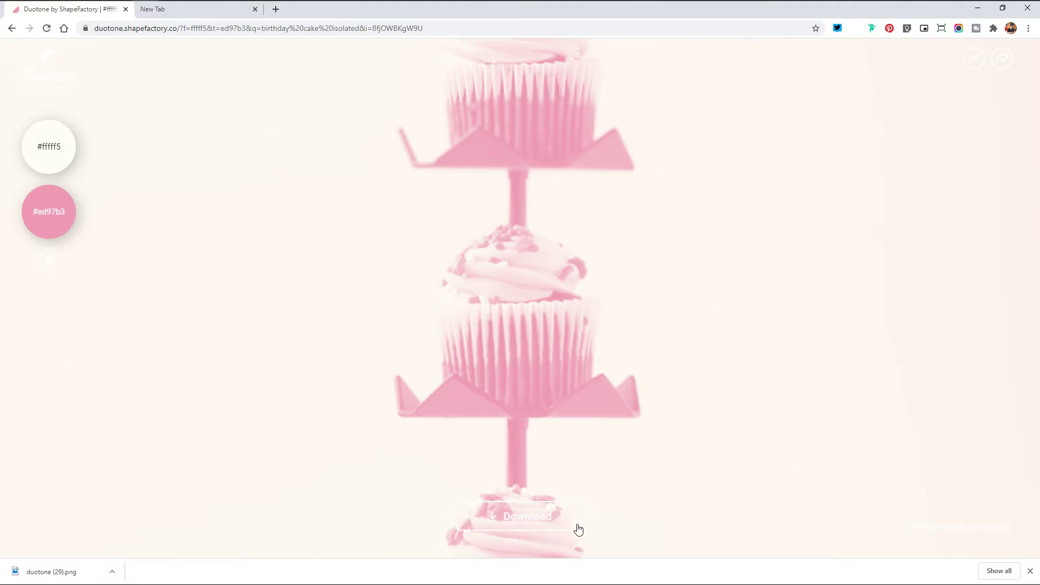
pyautogui.click(544, 517)
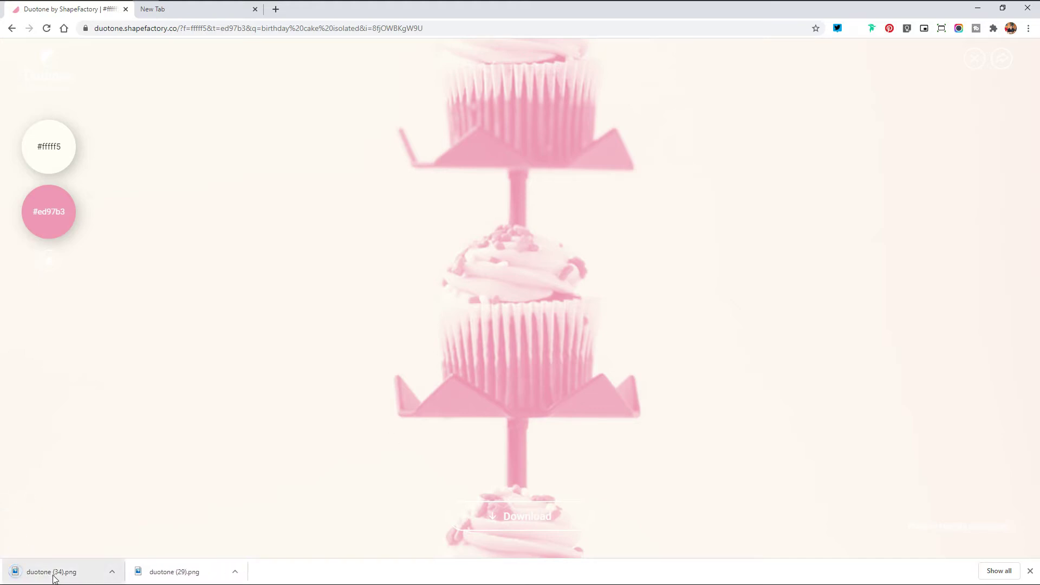
pyautogui.moveTo(53, 579)
pyautogui.mouseDown()
pyautogui.moveTo(216, 178)
pyautogui.moveTo(573, 360)
pyautogui.mouseUp()
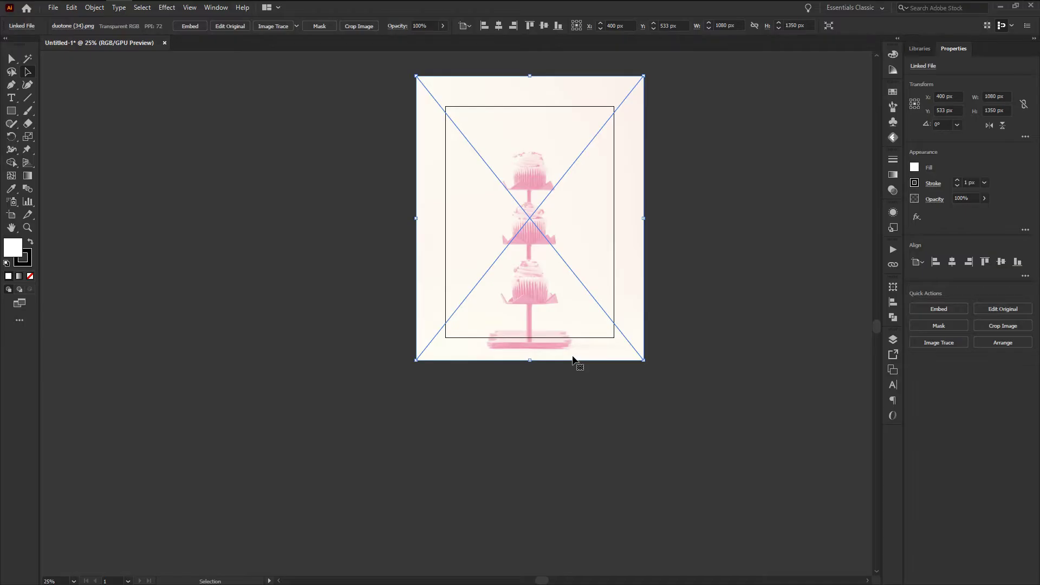
# Step: Scale the placed cupcake image to about 800 px wide and move it up onto the artboard
pyautogui.scroll(2, 672, 255)
pyautogui.hscroll(2, 672, 254)
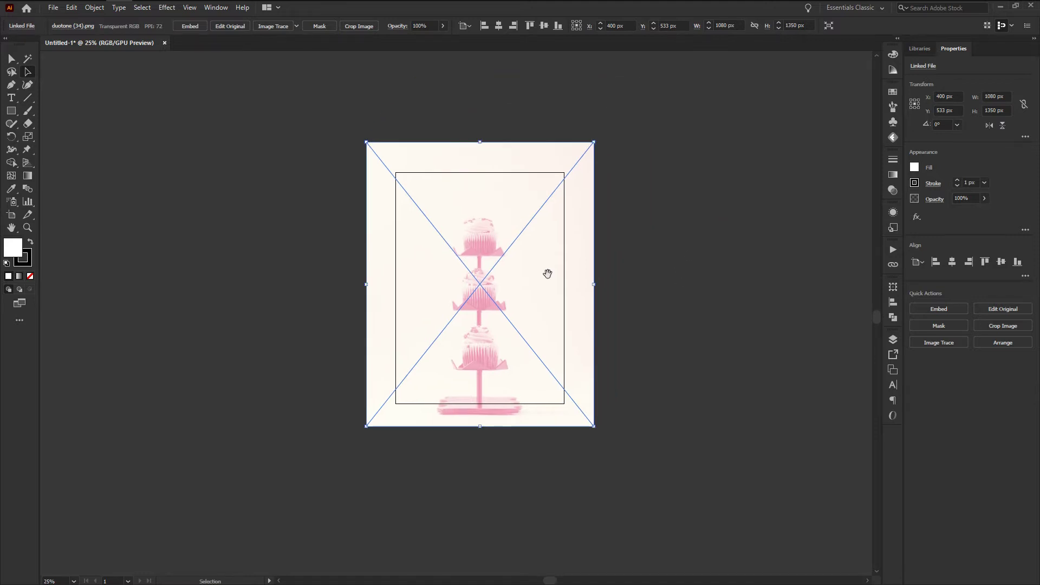
pyautogui.hscroll(1, 590, 269)
pyautogui.click(635, 265)
pyautogui.click(539, 214)
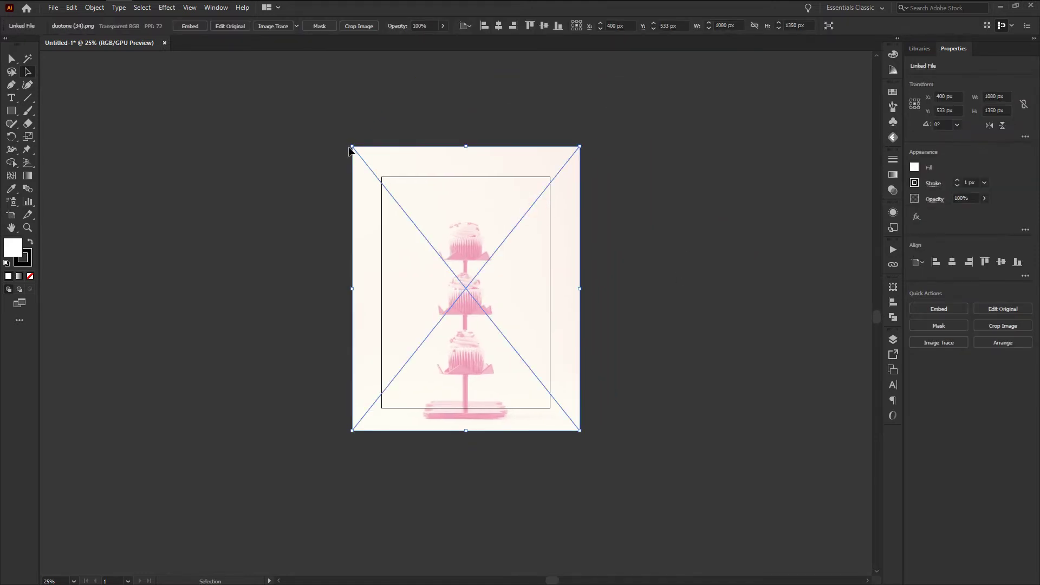
pyautogui.moveTo(353, 147); pyautogui.dragTo(381, 175)
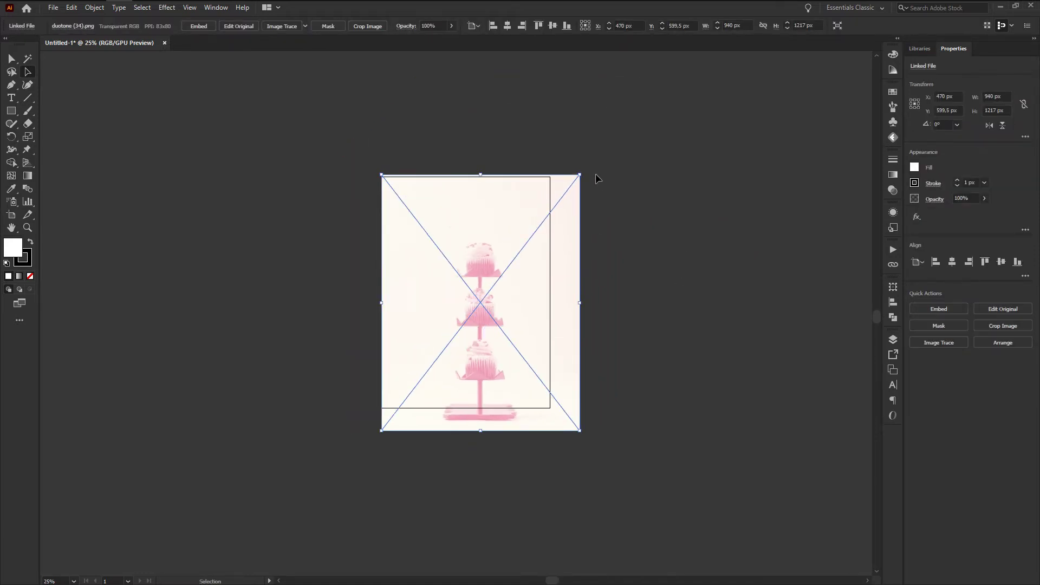
pyautogui.moveTo(581, 176); pyautogui.dragTo(558, 212)
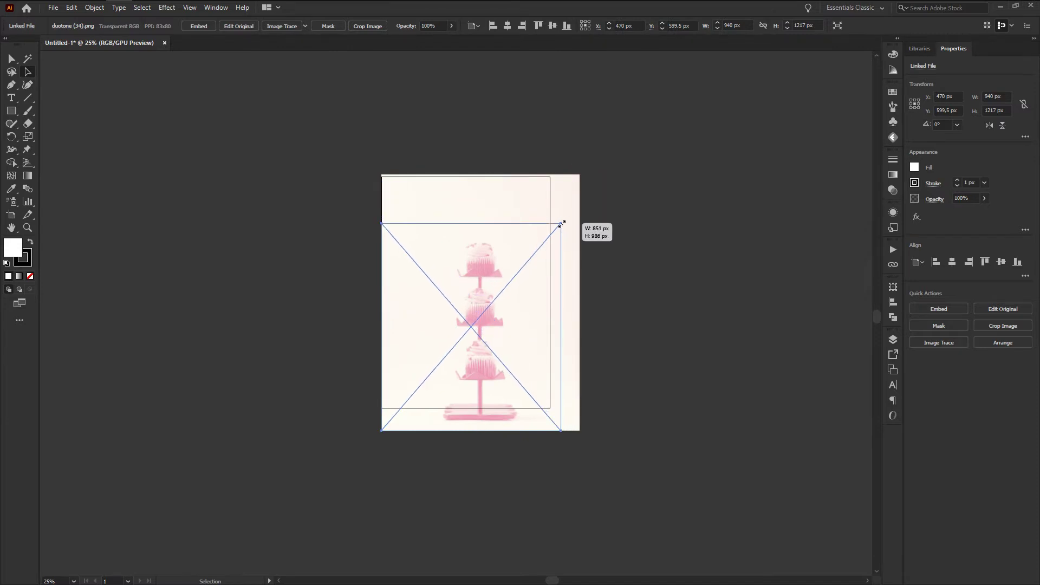
pyautogui.moveTo(559, 212); pyautogui.dragTo(552, 202)
pyautogui.moveTo(496, 339); pyautogui.dragTo(493, 304)
# Step: Check the 800 × 1035.7447 px image's bounds against the artboard
pyautogui.click(595, 339)
pyautogui.scroll(2, 472, 427)
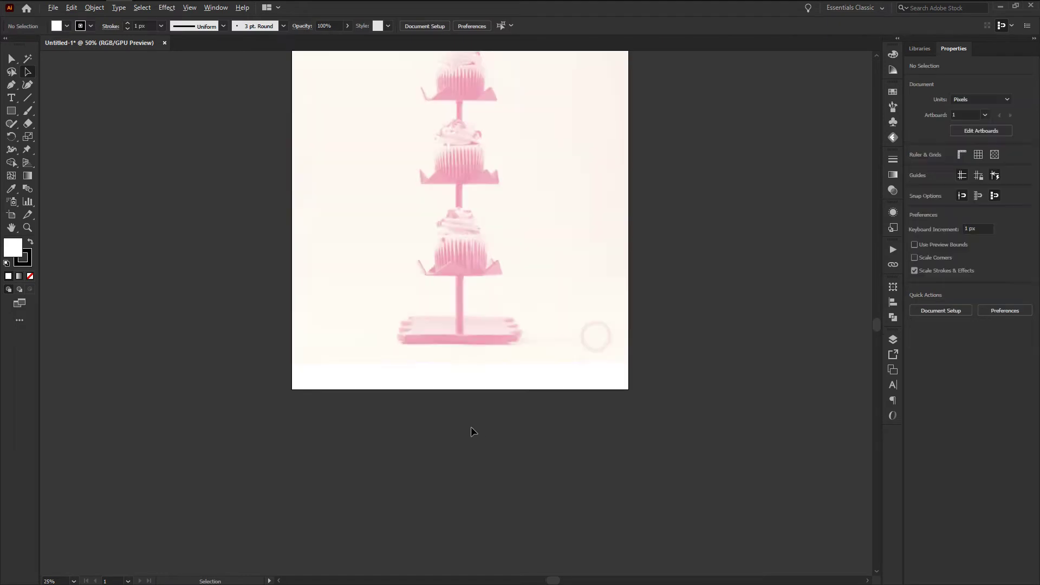
pyautogui.scroll(2, 471, 427)
pyautogui.scroll(-2, 542, 354)
pyautogui.click(591, 317)
pyautogui.scroll(2, 592, 317)
pyautogui.scroll(-2, 694, 308)
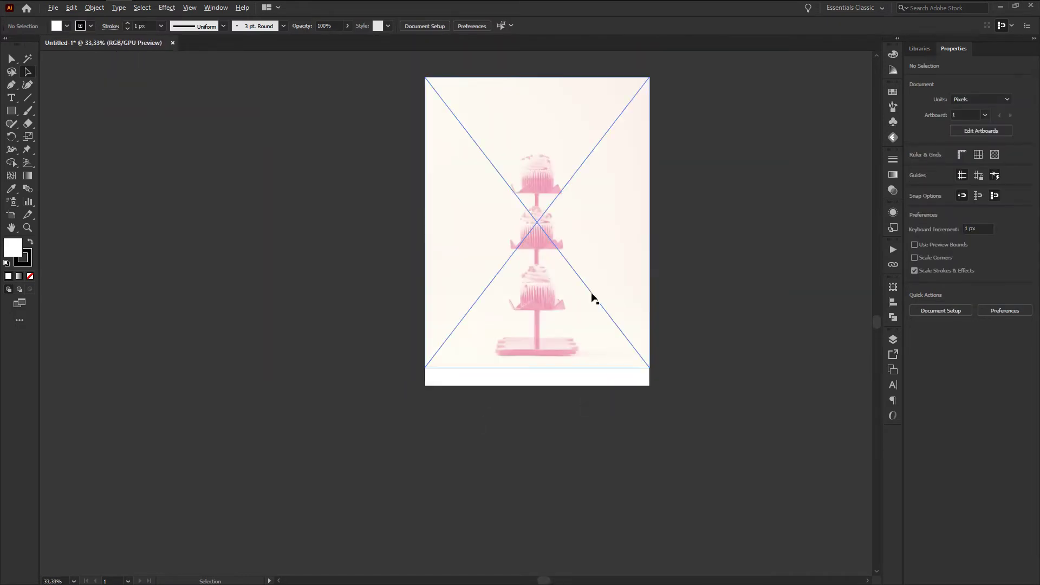
pyautogui.click(746, 216)
pyautogui.scroll(2, 580, 128)
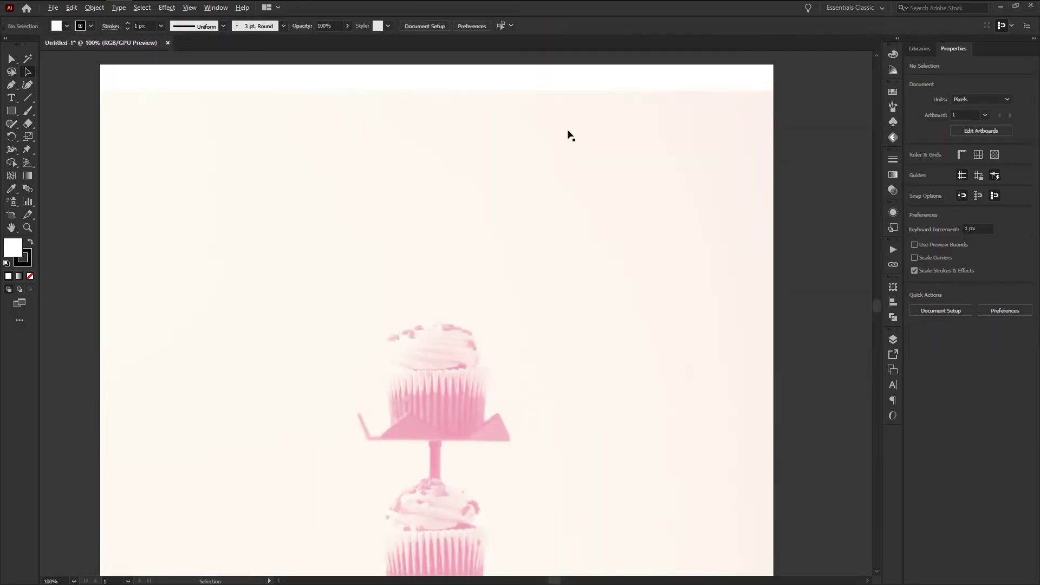
pyautogui.scroll(-2, 672, 209)
pyautogui.scroll(2, 813, 125)
pyautogui.scroll(2, 576, 213)
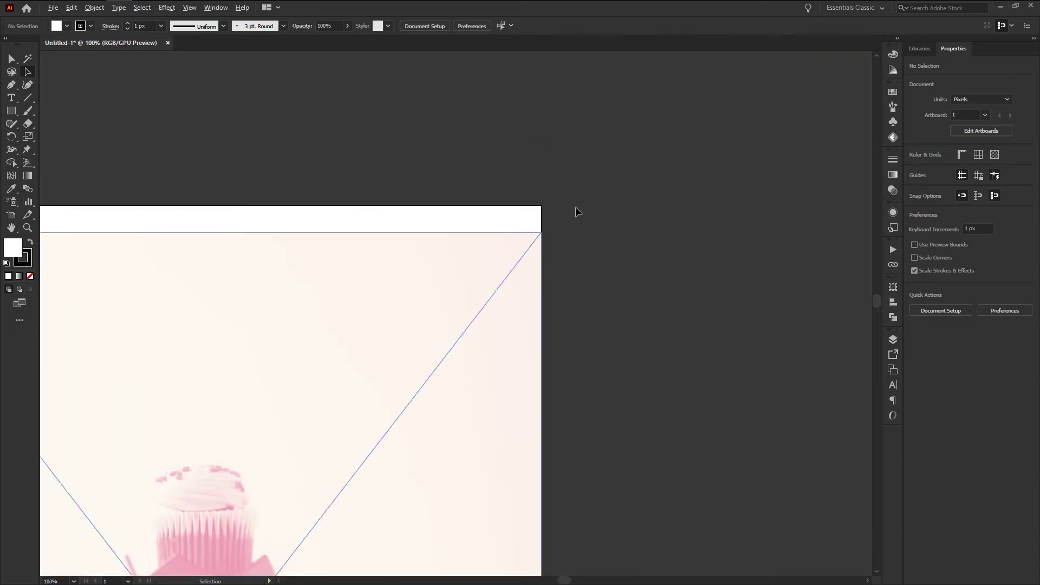
pyautogui.scroll(1, 446, 255)
pyautogui.scroll(-3, 643, 226)
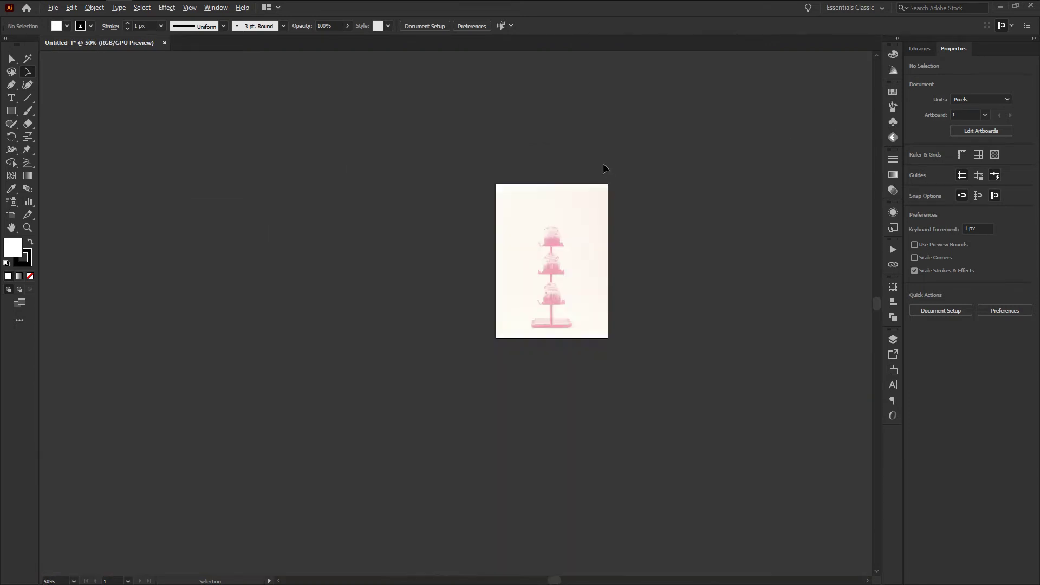
pyautogui.scroll(1, 576, 209)
pyautogui.scroll(2, 482, 169)
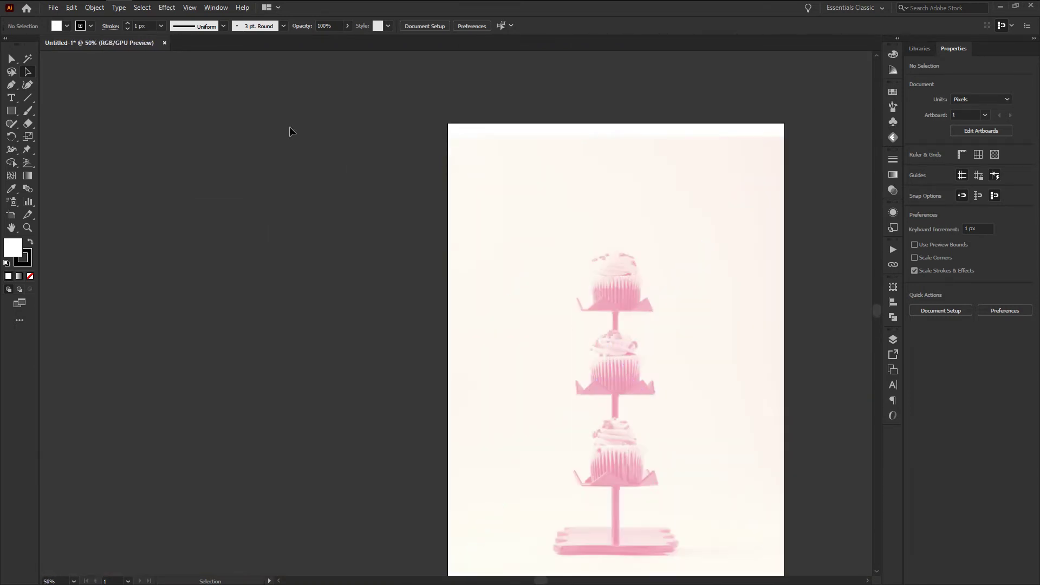
# Step: Draw a 799 × 1100 px rectangle over the artboard and move it off to the left
pyautogui.click(11, 111)
pyautogui.moveTo(447, 124)
pyautogui.mouseDown()
pyautogui.moveTo(787, 568)
pyautogui.moveTo(770, 463)
pyautogui.mouseUp()
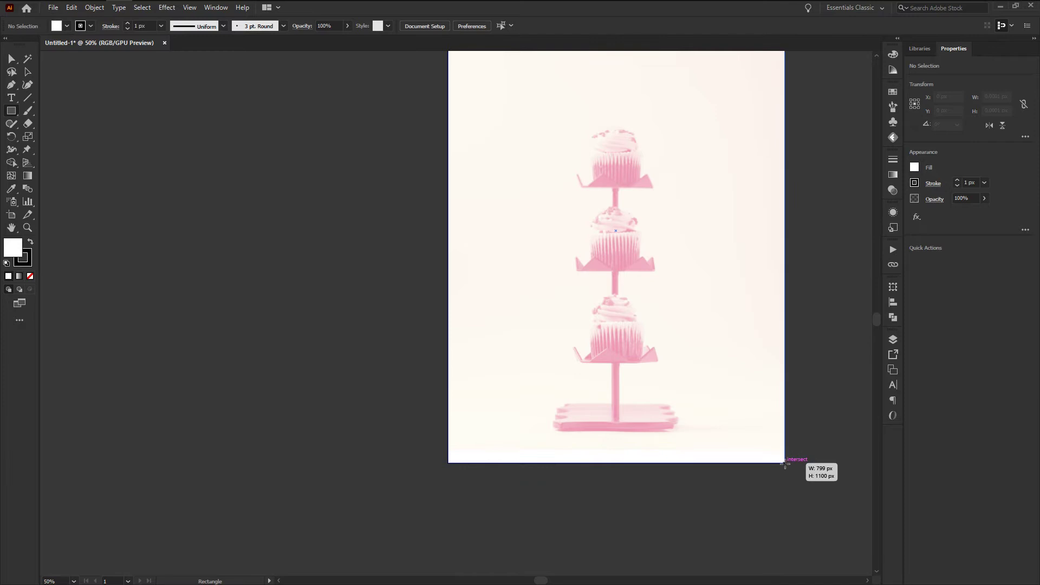
pyautogui.moveTo(770, 463); pyautogui.dragTo(785, 462)
pyautogui.press('v')
pyautogui.moveTo(625, 266); pyautogui.dragTo(271, 271)
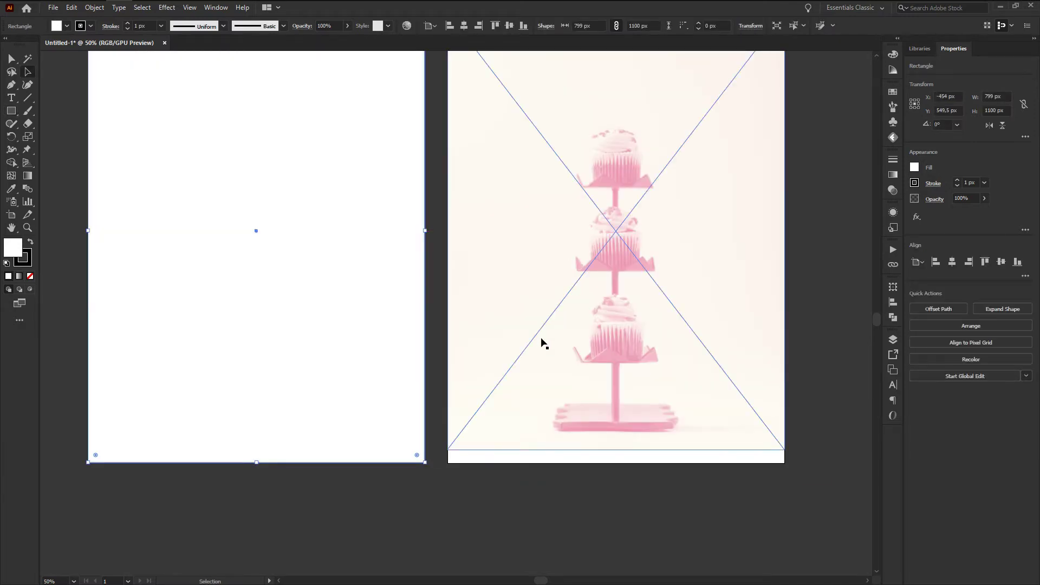
# Step: Fill the rectangle with the photo's cream colour via the Eyedropper and reposition it
pyautogui.press('i')
pyautogui.click(481, 193)
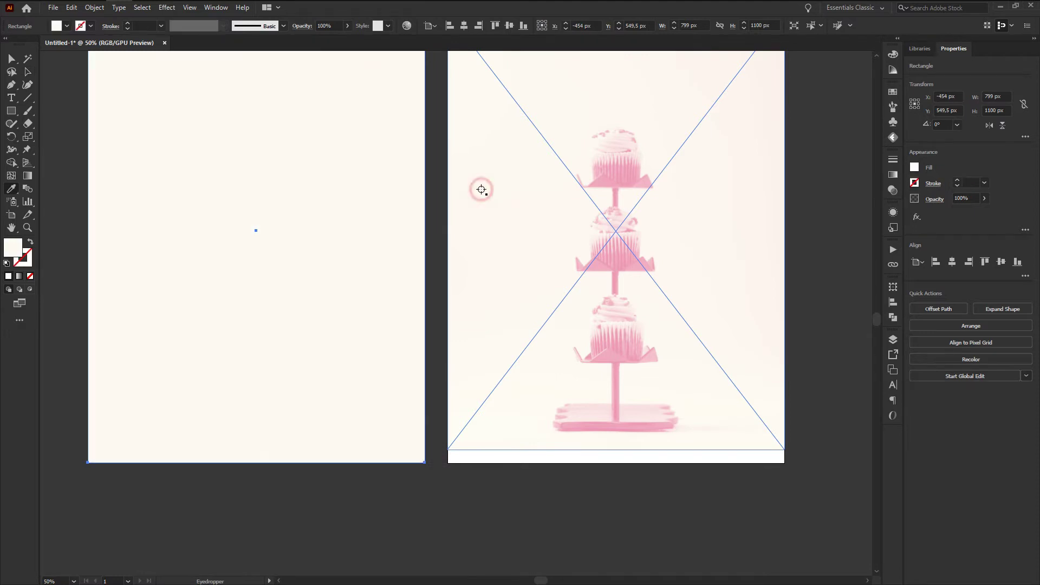
pyautogui.press('v')
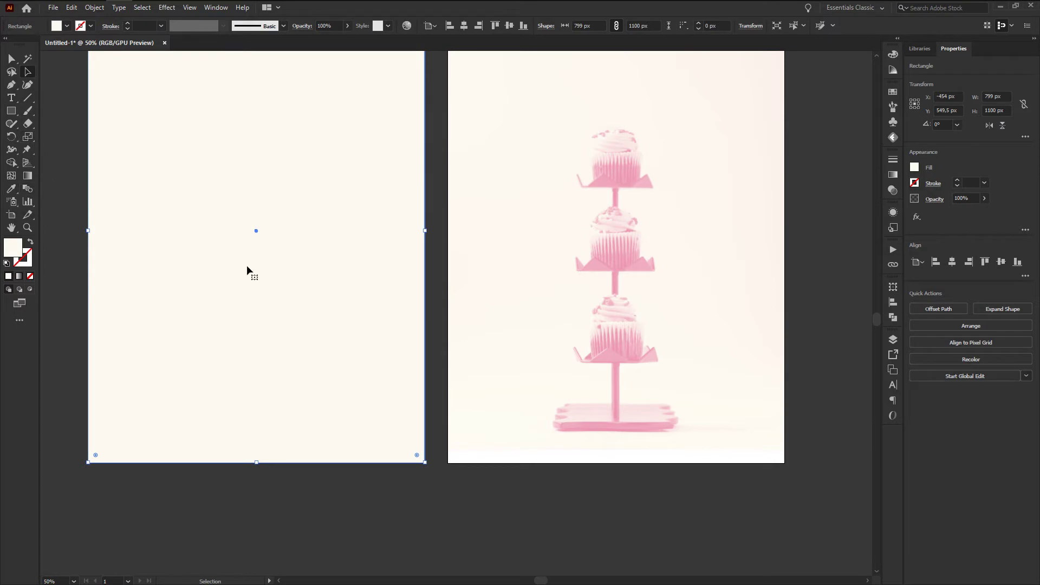
pyautogui.moveTo(259, 266)
pyautogui.mouseDown()
pyautogui.moveTo(619, 262)
pyautogui.moveTo(230, 258)
pyautogui.mouseUp()
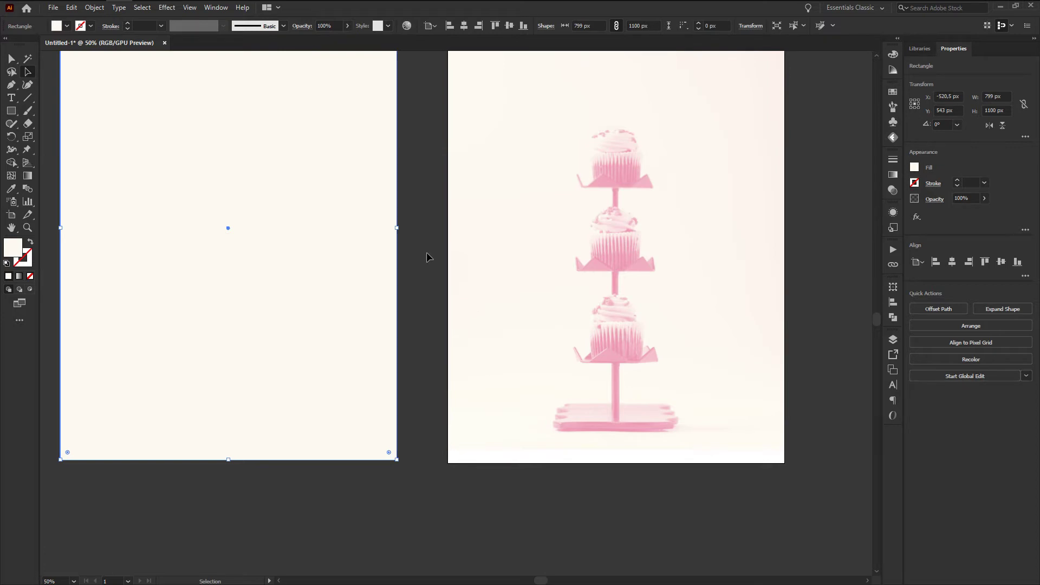
# Step: Send the cream rectangle behind the cupcake photo and move it onto the photo's position
pyautogui.moveTo(341, 245); pyautogui.dragTo(407, 288)
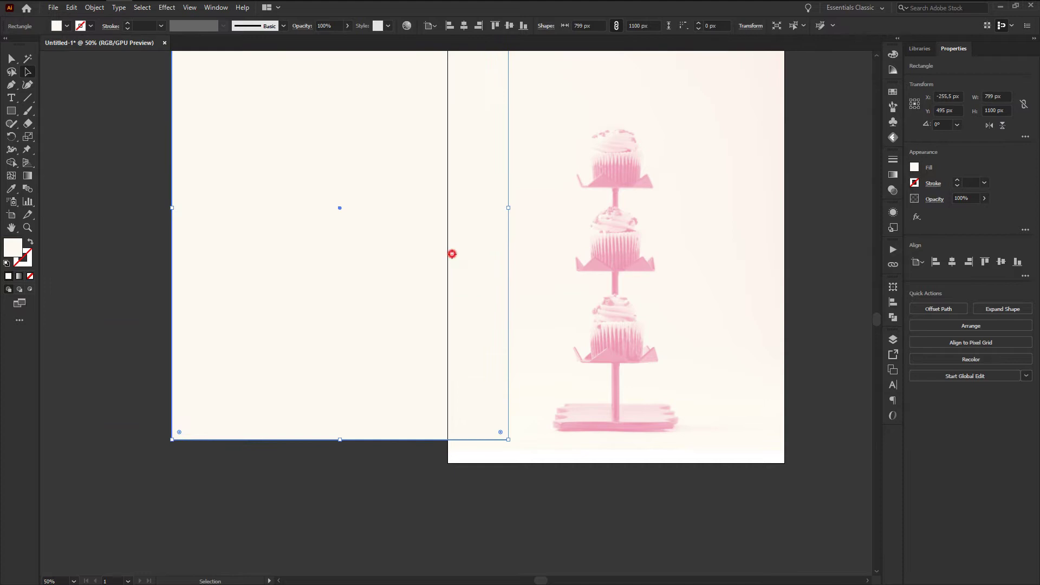
pyautogui.rightClick(407, 277)
pyautogui.click(277, 216)
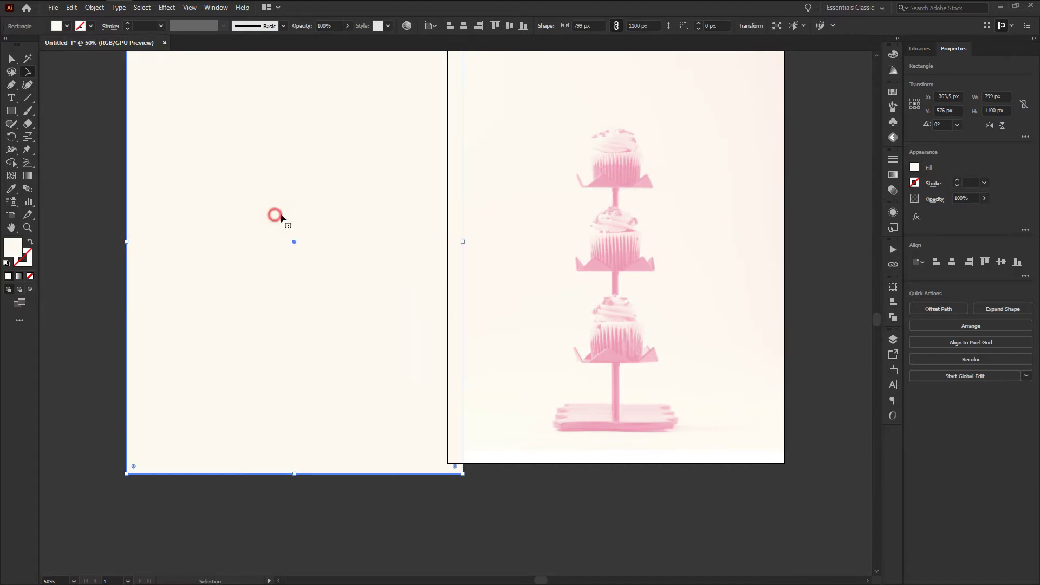
pyautogui.rightClick(288, 213)
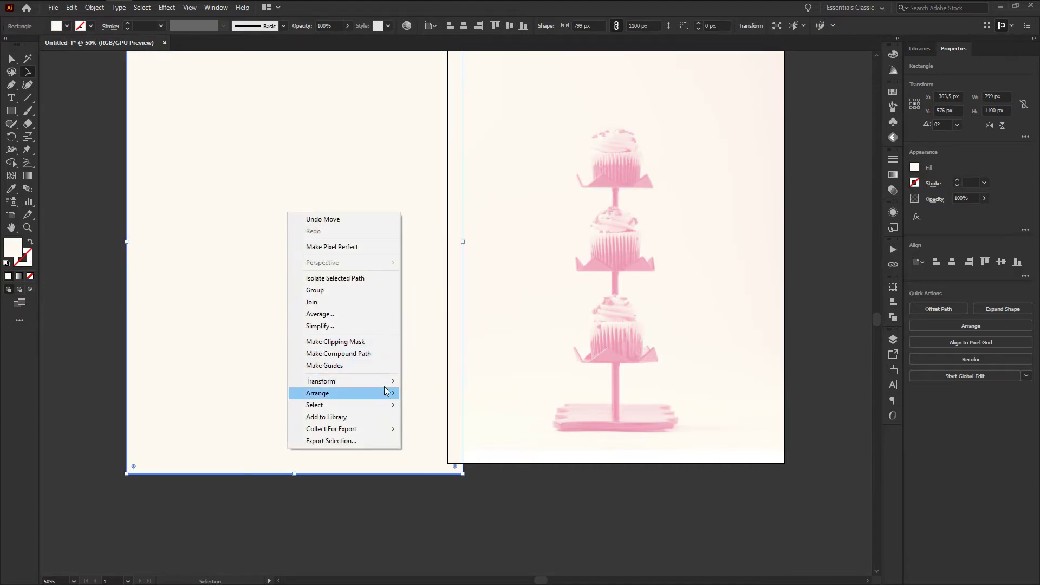
pyautogui.moveTo(342, 393)
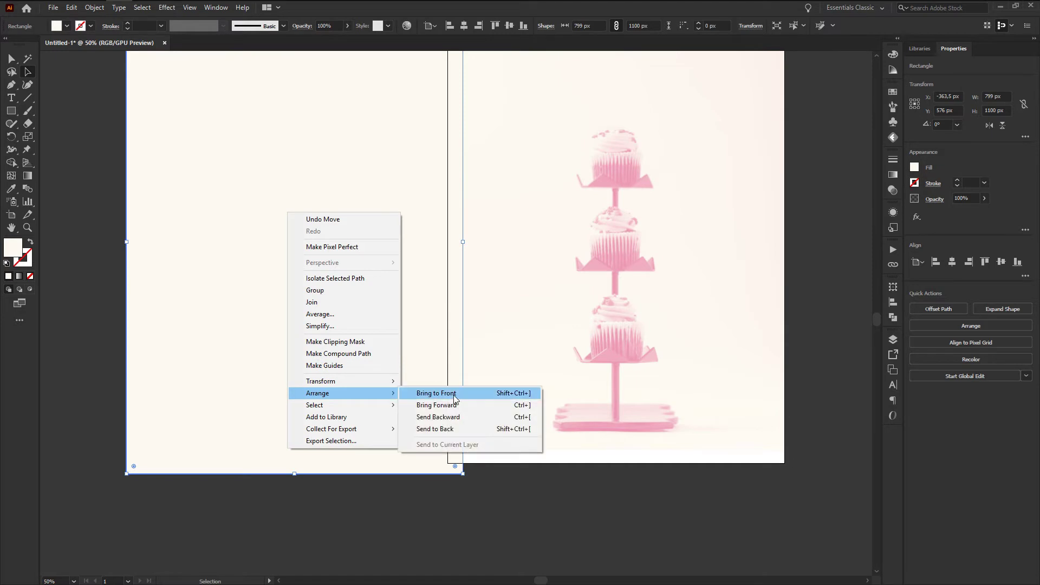
pyautogui.click(471, 430)
pyautogui.moveTo(286, 388); pyautogui.dragTo(581, 383)
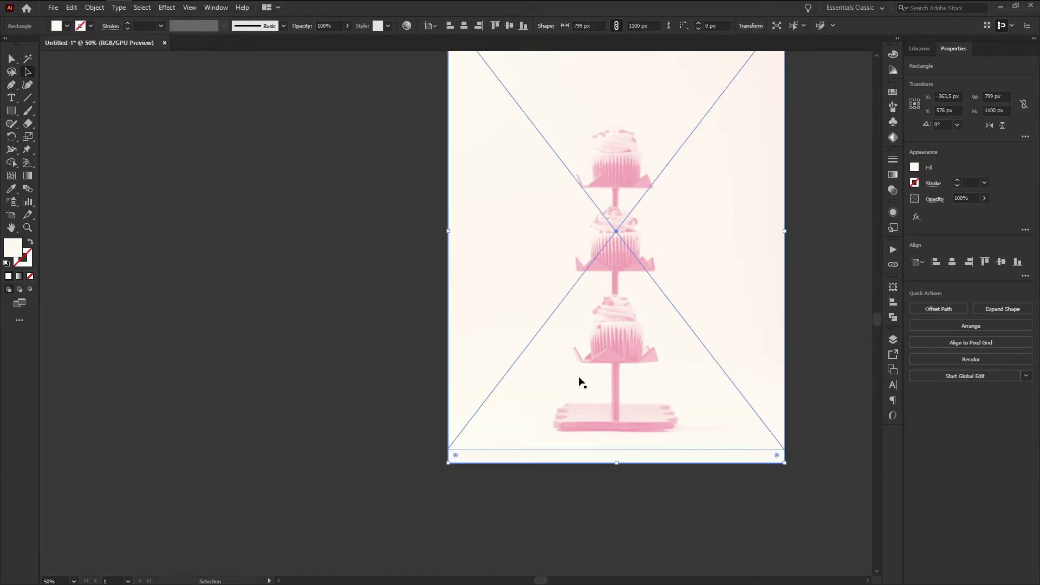
pyautogui.click(814, 515)
# Step: Select the rectangle and all artboard objects to verify their bounds, then deselect
pyautogui.scroll(3, 814, 516)
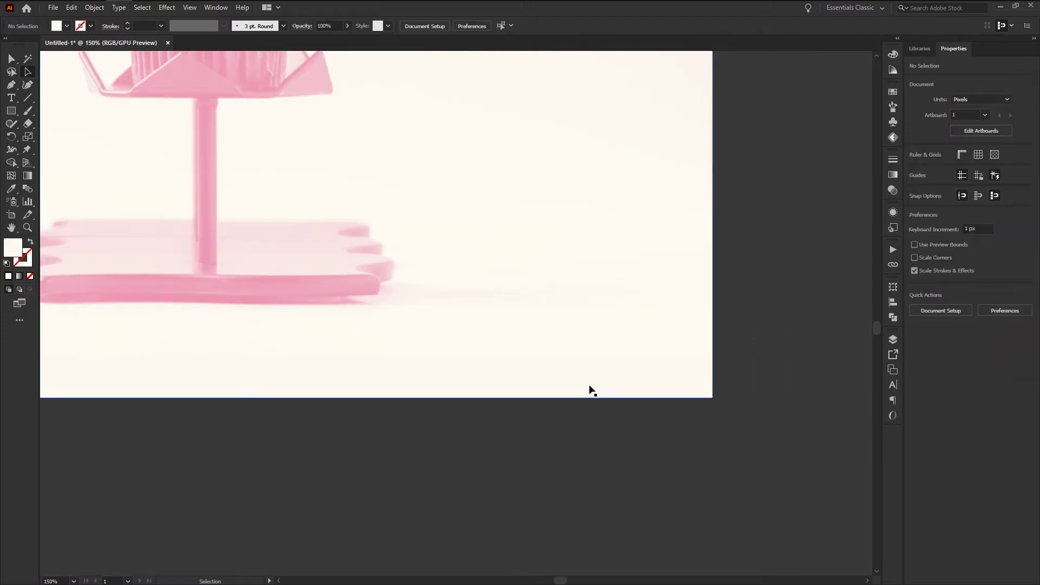
pyautogui.scroll(-3, 162, 385)
pyautogui.scroll(3, 395, 81)
pyautogui.scroll(1, 832, 167)
pyautogui.click(646, 161)
pyautogui.scroll(-2, 773, 226)
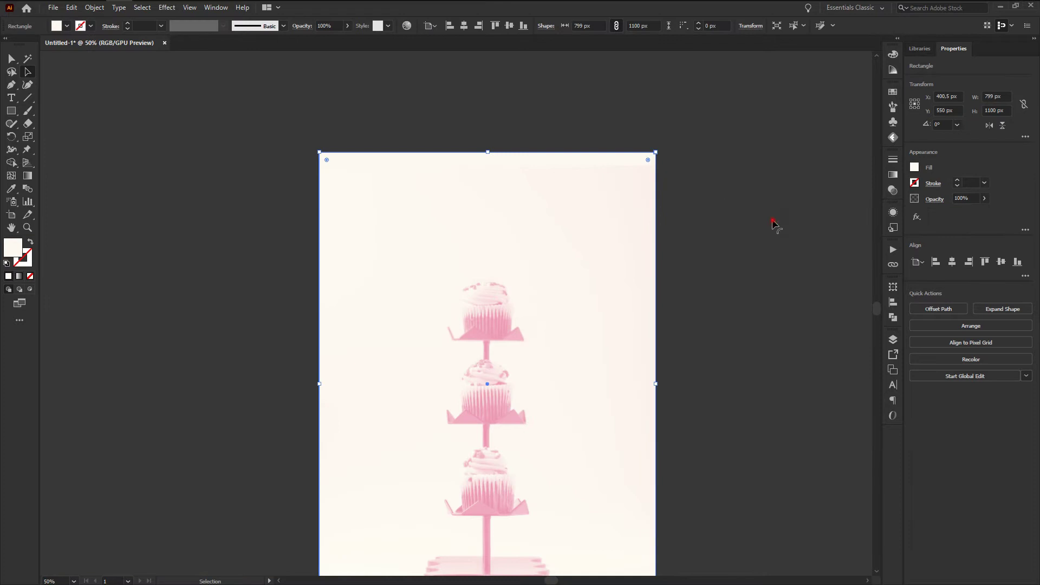
pyautogui.scroll(-2, 606, 235)
pyautogui.moveTo(657, 413); pyautogui.dragTo(369, 116)
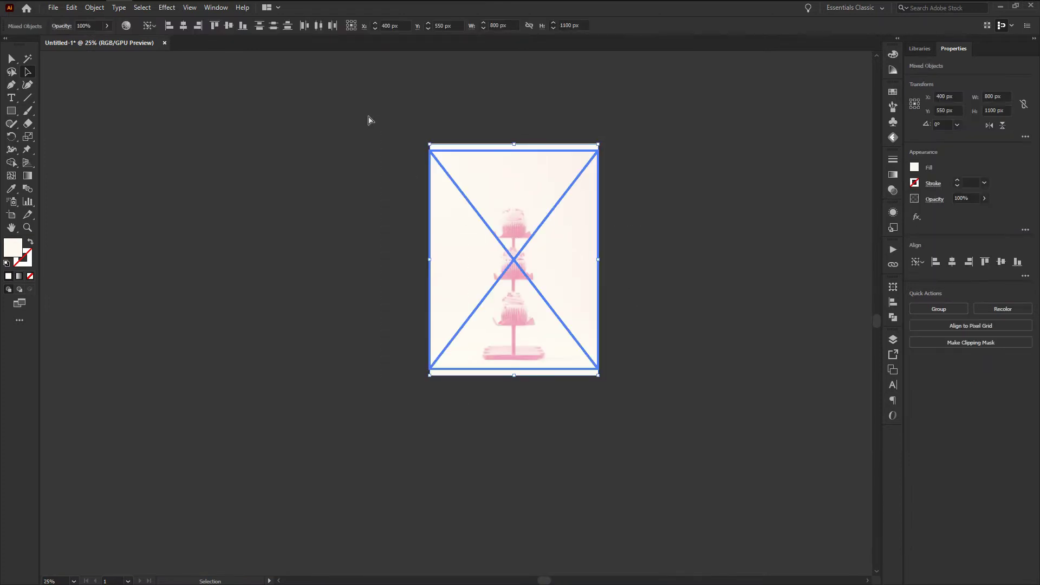
pyautogui.click(684, 242)
pyautogui.scroll(1, 504, 239)
pyautogui.scroll(-2, 466, 256)
pyautogui.scroll(2, 483, 248)
pyautogui.scroll(-1, 616, 265)
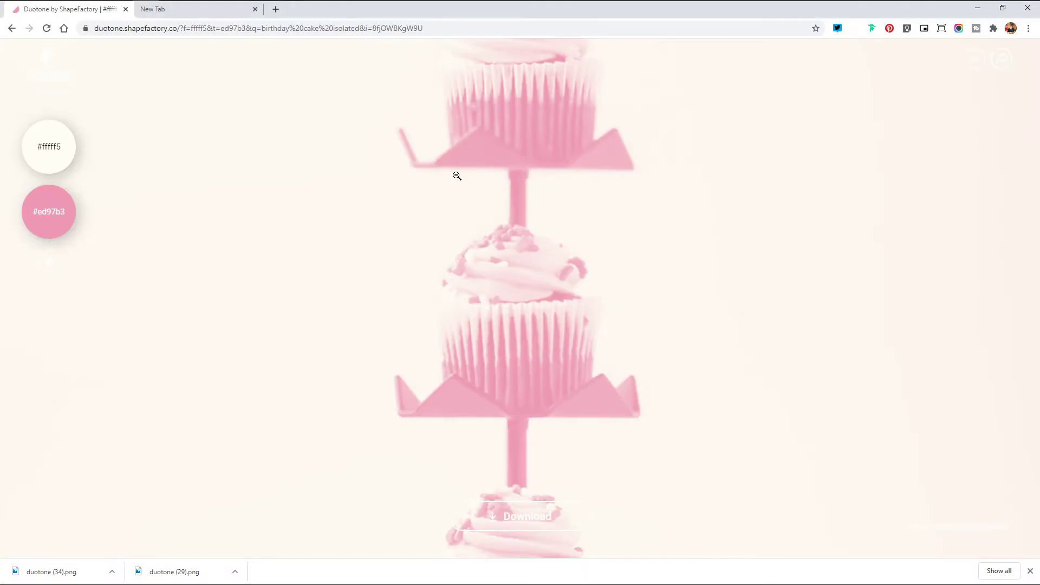
# Step: Search Duotone for 'glued paper' and set the second colour to near-black #181515
pyautogui.click(685, 158)
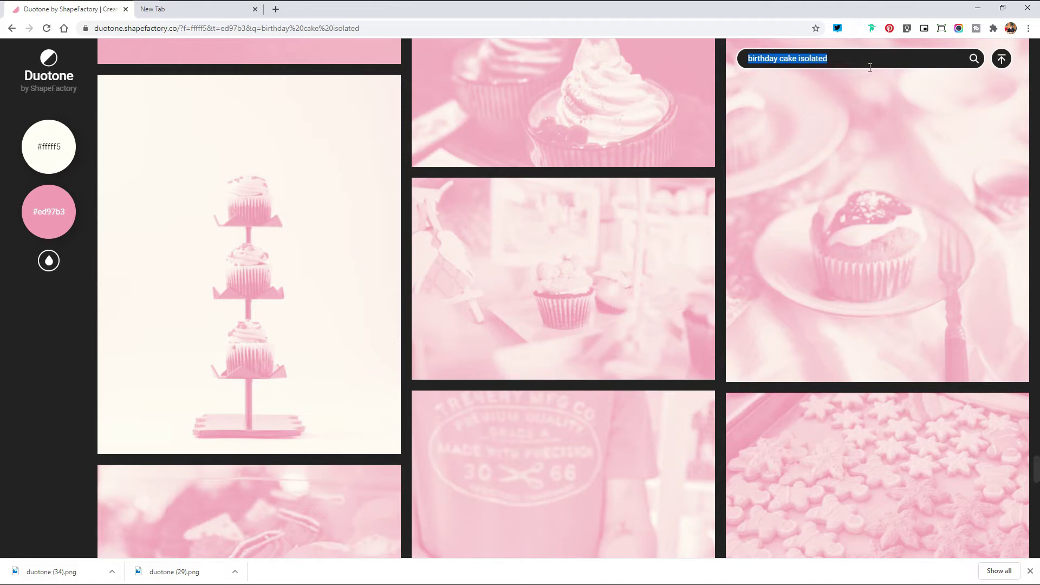
pyautogui.write('glued paper')
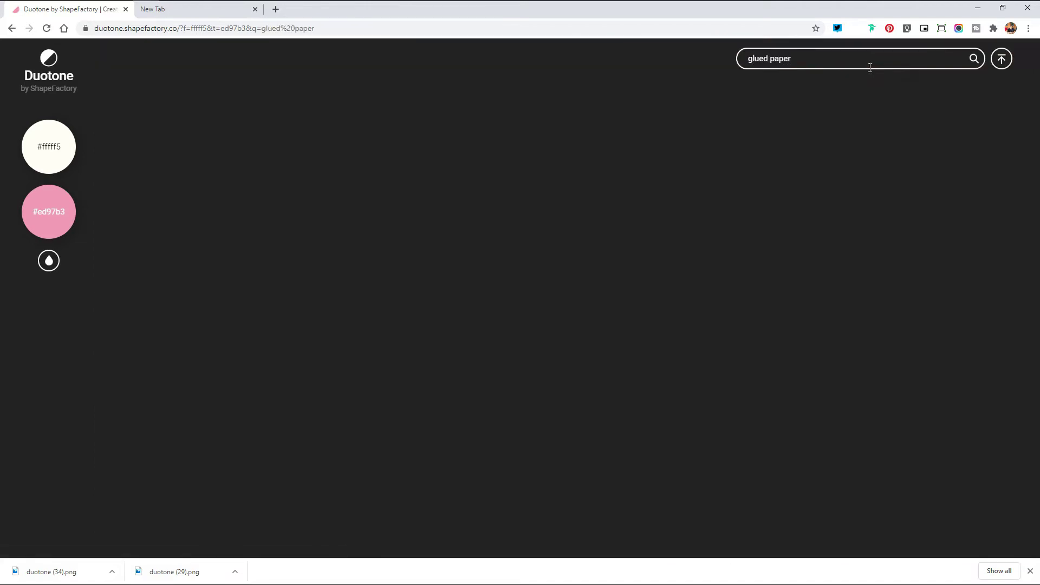
pyautogui.press('Return')
pyautogui.click(49, 211)
pyautogui.click(113, 238)
pyautogui.moveTo(114, 238); pyautogui.dragTo(115, 245)
pyautogui.scroll(-5, 772, 67)
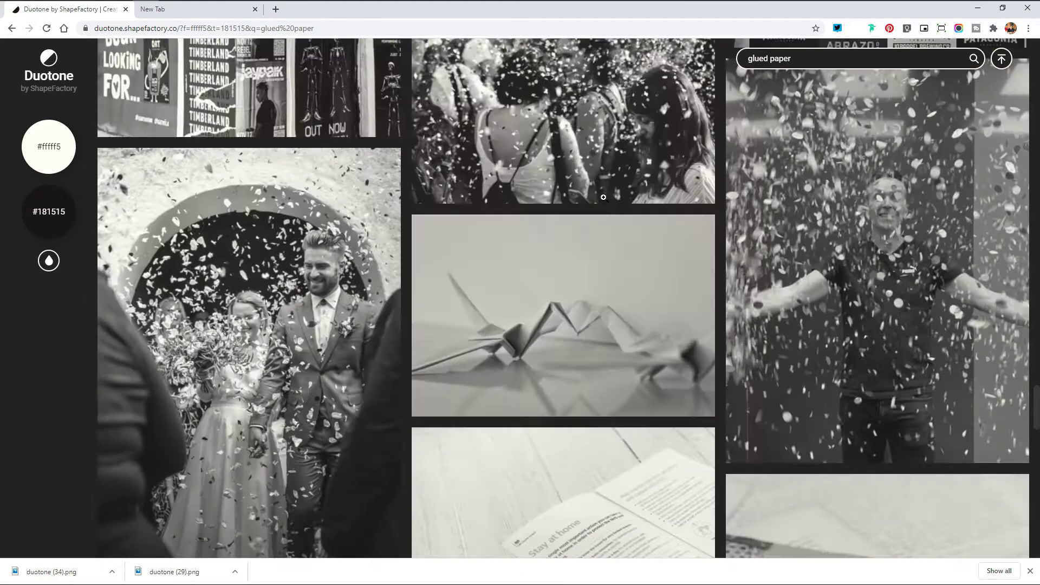
pyautogui.scroll(-5, 772, 66)
# Step: Change the search to 'paper texture' and browse the results
pyautogui.press('BackSpace')
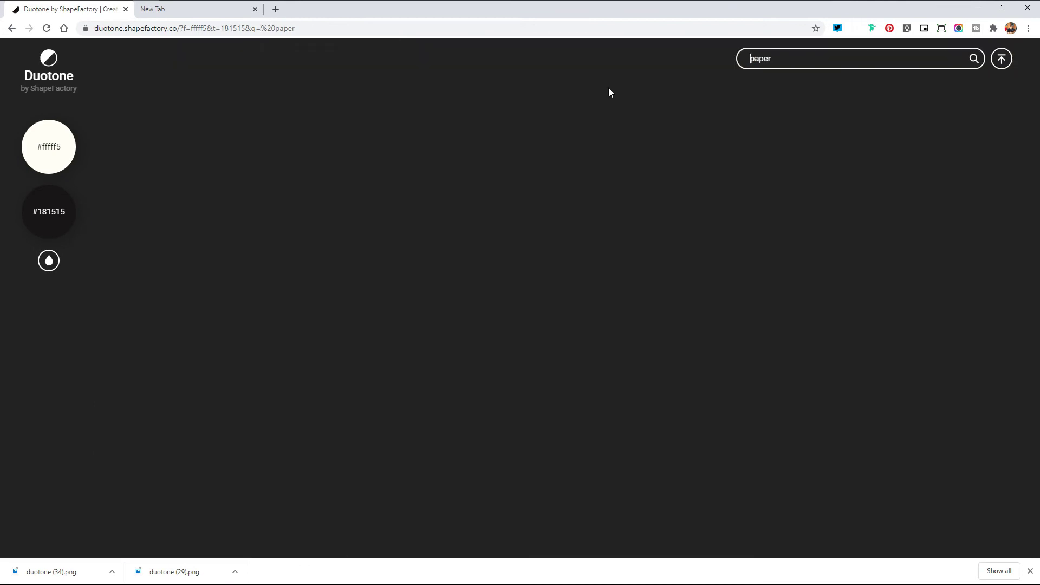
pyautogui.press('Delete')
pyautogui.write('te')
pyautogui.write('xture')
pyautogui.scroll(-5, 564, 213)
pyautogui.scroll(-5, 545, 309)
pyautogui.scroll(-5, 477, 209)
pyautogui.scroll(-3, 480, 214)
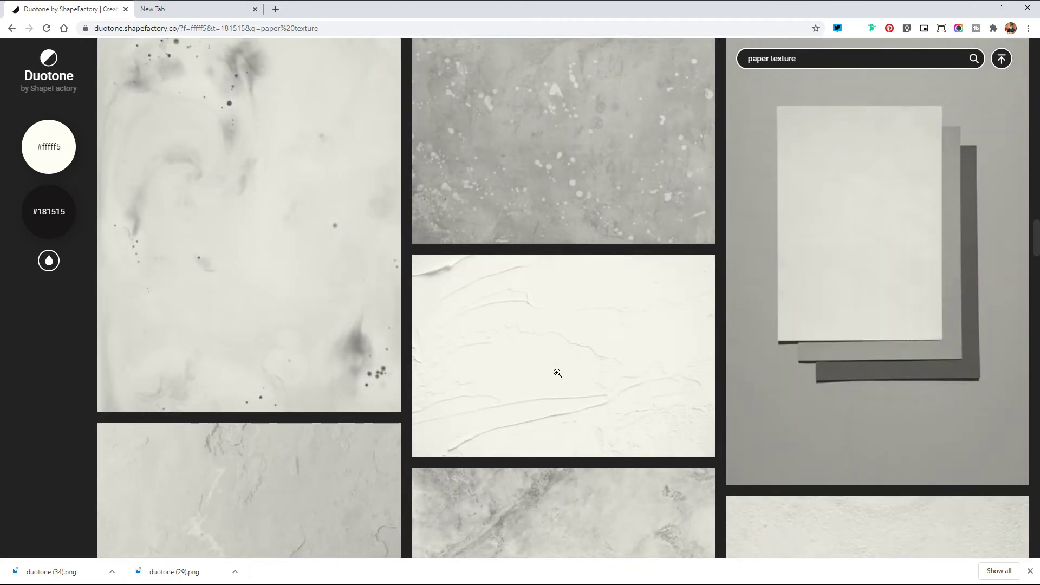
# Step: Preview the white plaster texture, set the dark colour to #000000, and open it for download
pyautogui.click(540, 349)
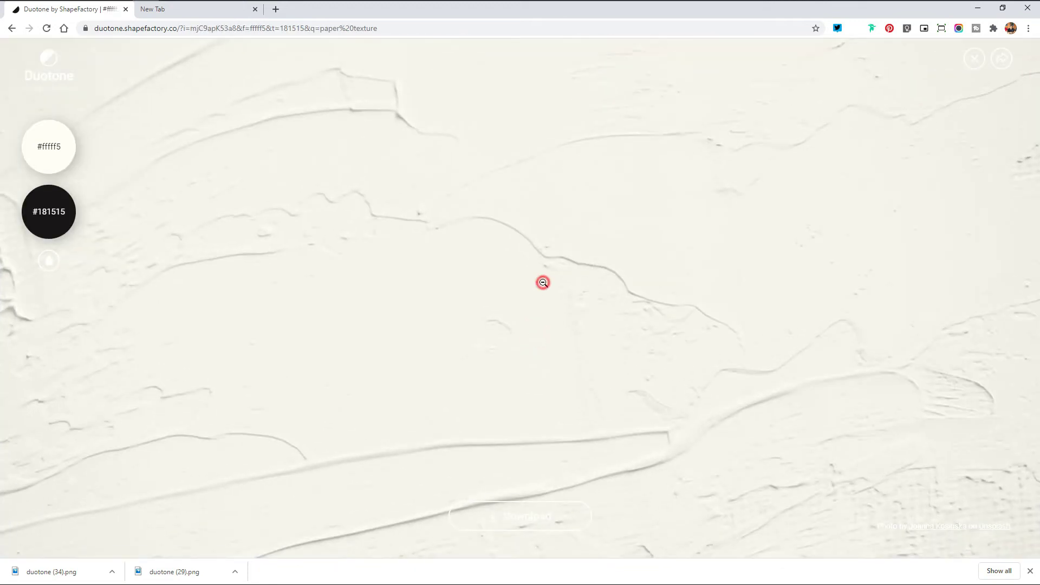
pyautogui.click(541, 281)
pyautogui.click(68, 219)
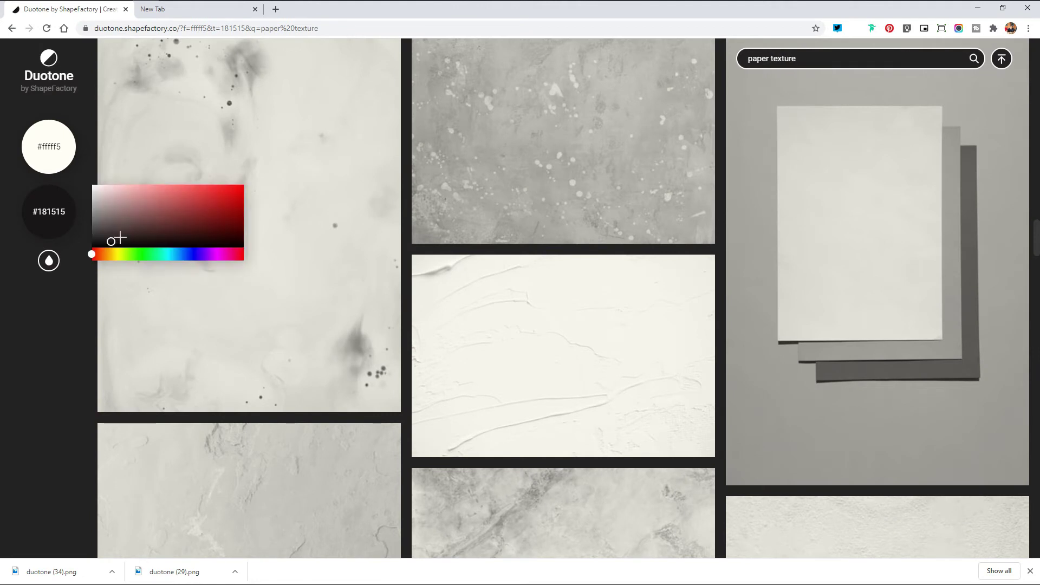
pyautogui.click(123, 225)
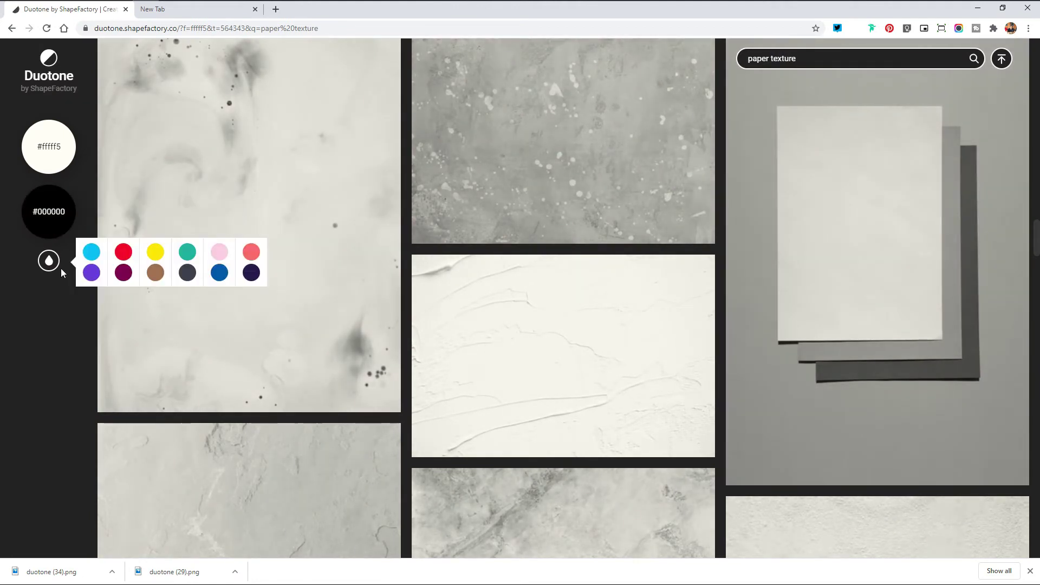
pyautogui.click(69, 224)
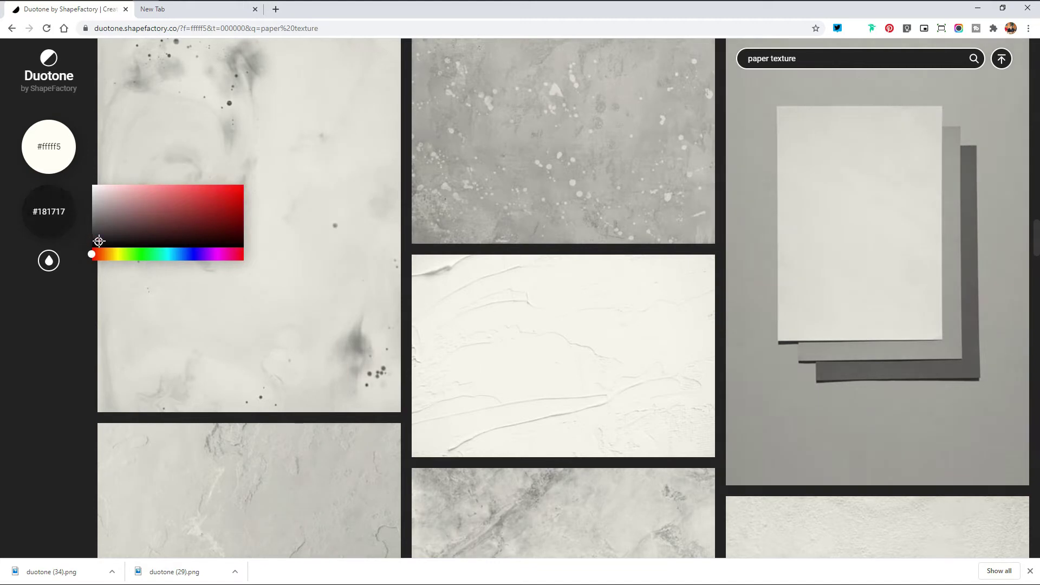
pyautogui.click(49, 261)
pyautogui.click(49, 146)
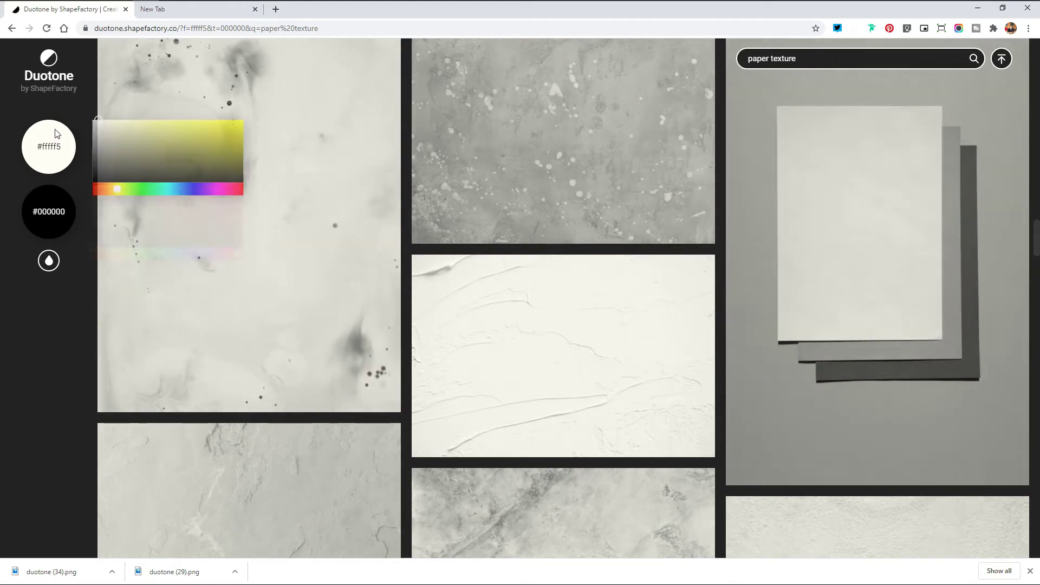
pyautogui.click(525, 389)
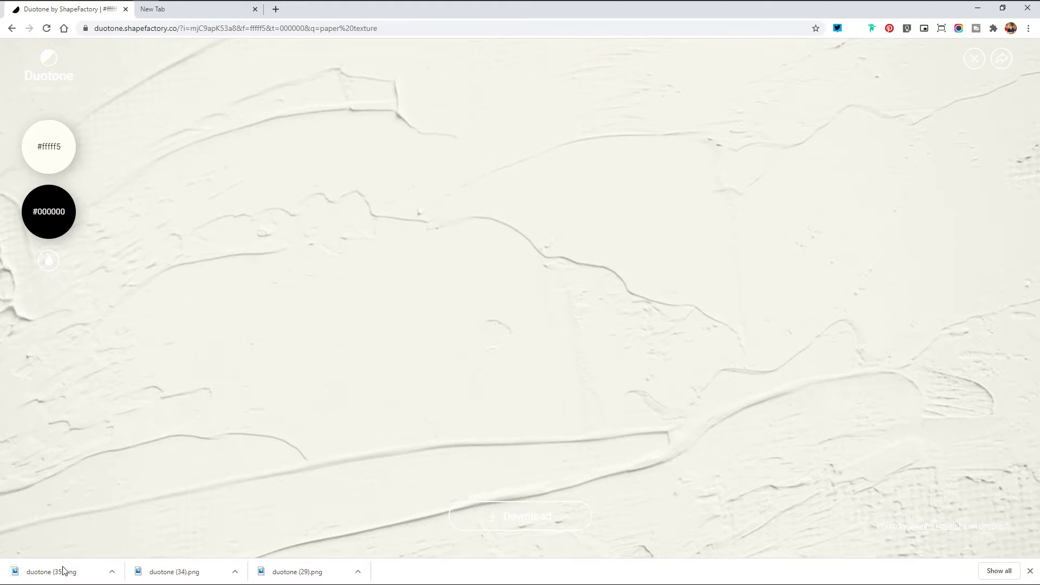
# Step: Drag duotone (35).png from the download bar onto the Illustrator canvas
pyautogui.moveTo(52, 572); pyautogui.dragTo(266, 241)
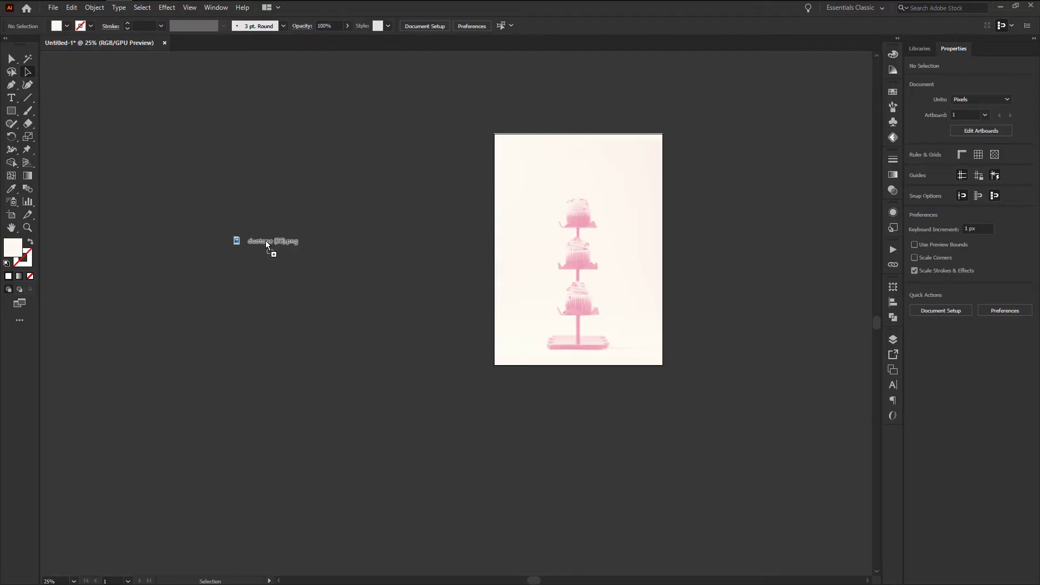
pyautogui.moveTo(266, 240); pyautogui.dragTo(265, 239)
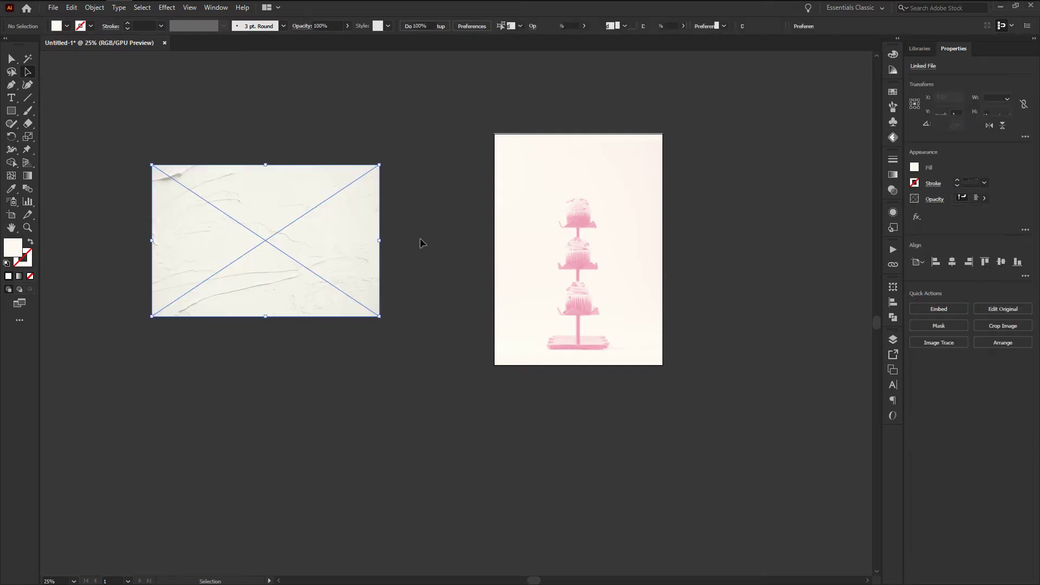
pyautogui.scroll(3, 336, 221)
pyautogui.scroll(-3, 336, 222)
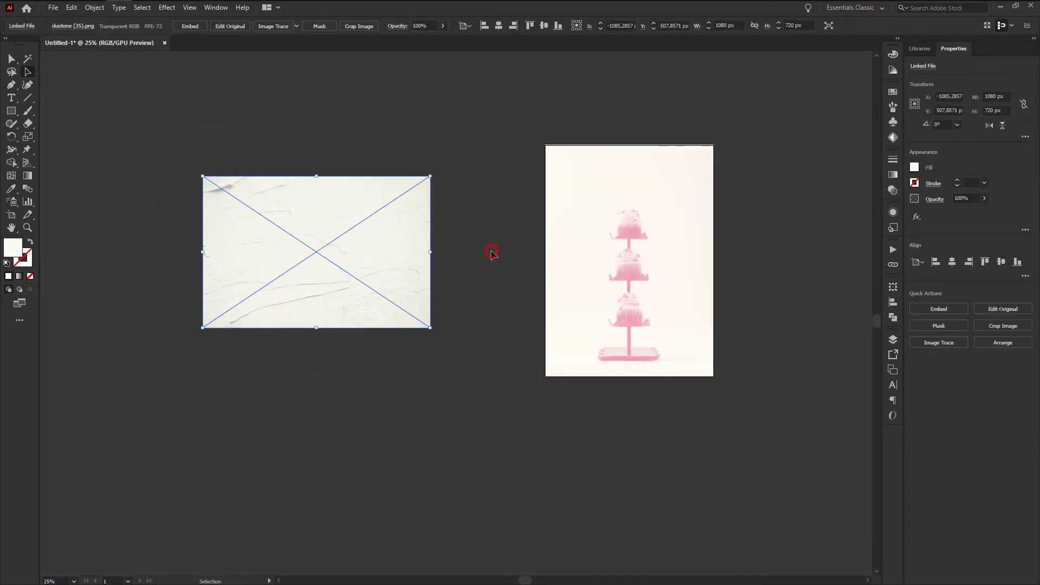
# Step: Move the texture up and to the right of the artboard and deselect it
pyautogui.moveTo(335, 251); pyautogui.dragTo(397, 168)
pyautogui.scroll(-2, 395, 263)
pyautogui.moveTo(456, 154); pyautogui.dragTo(388, 219)
pyautogui.moveTo(315, 271); pyautogui.dragTo(583, 209)
pyautogui.click(692, 258)
pyautogui.scroll(1, 692, 257)
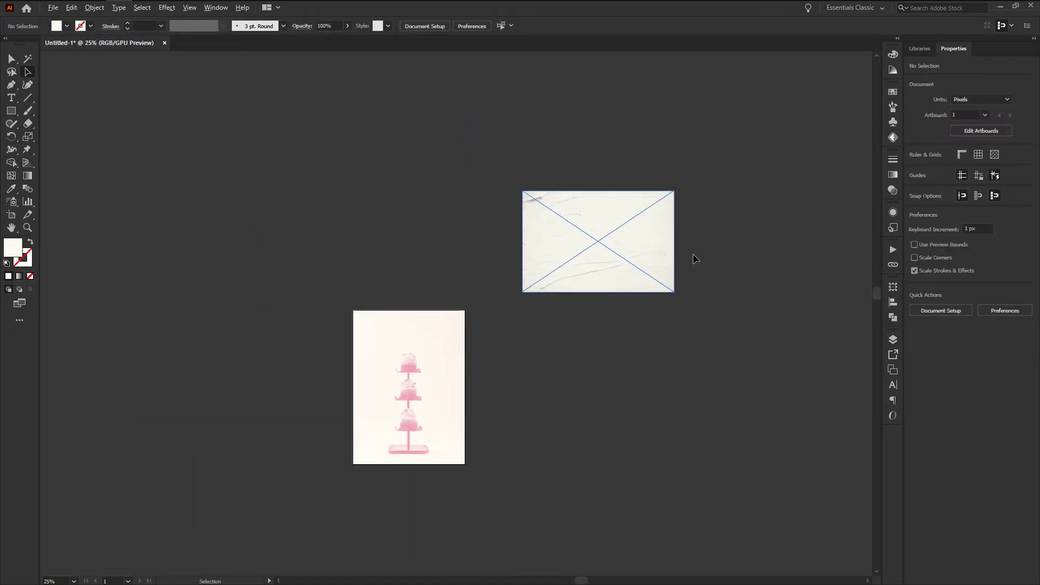
pyautogui.scroll(2, 499, 253)
pyautogui.scroll(1, 411, 309)
pyautogui.scroll(-2, 761, 285)
pyautogui.scroll(3, 311, 398)
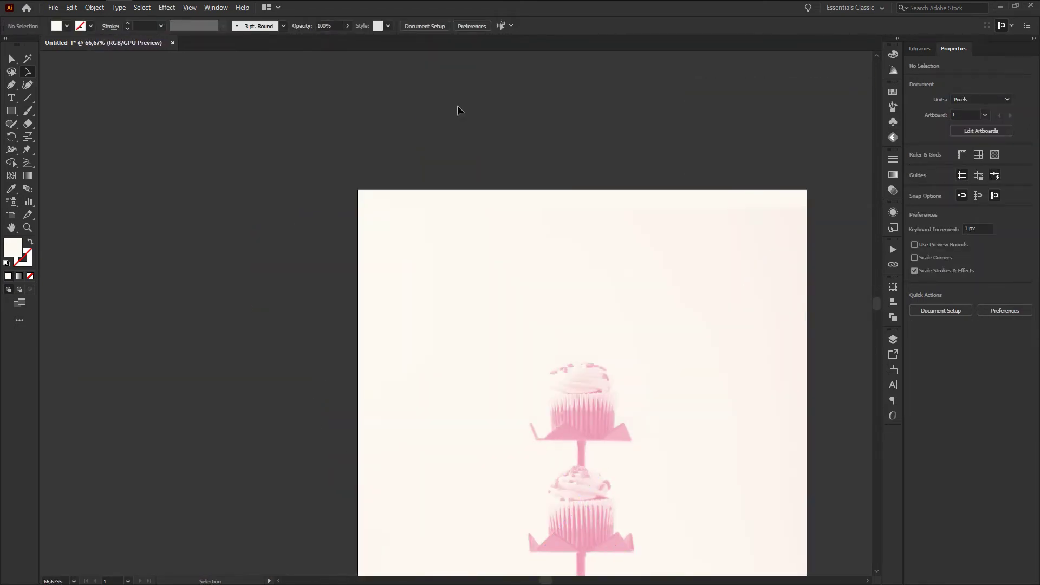
pyautogui.scroll(-3, 458, 105)
pyautogui.click(451, 301)
pyautogui.scroll(1, 432, 167)
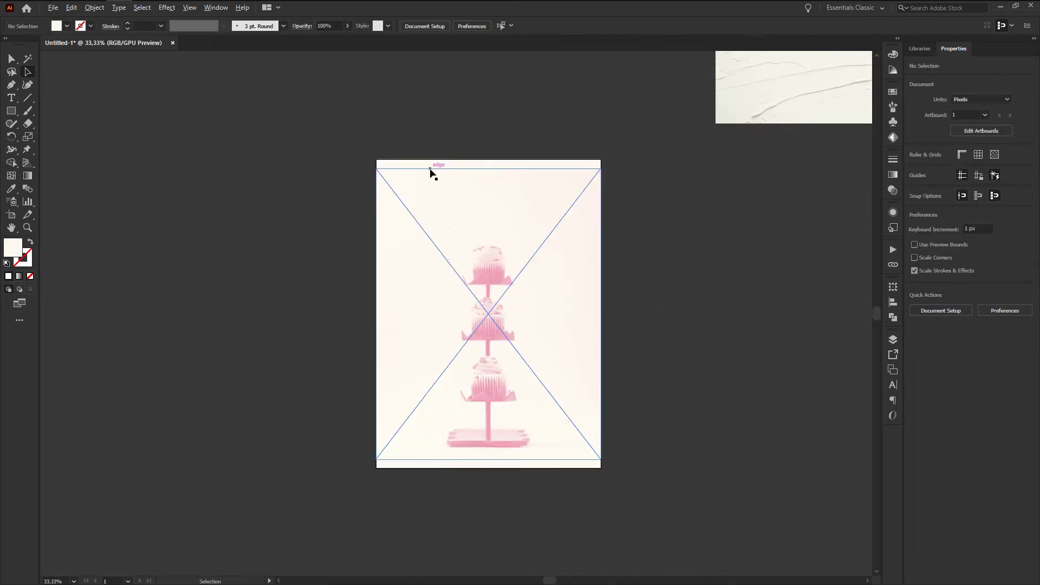
pyautogui.scroll(1, 432, 169)
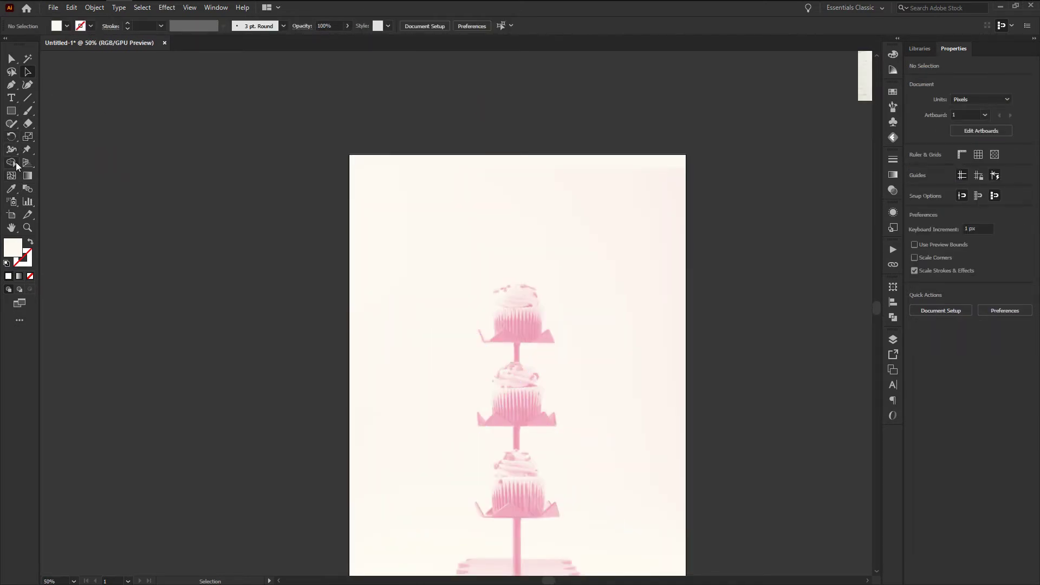
pyautogui.click(11, 98)
# Step: Create a text object above the artboard reading 'Eight Year' over 'Still Strong'
pyautogui.click(414, 119)
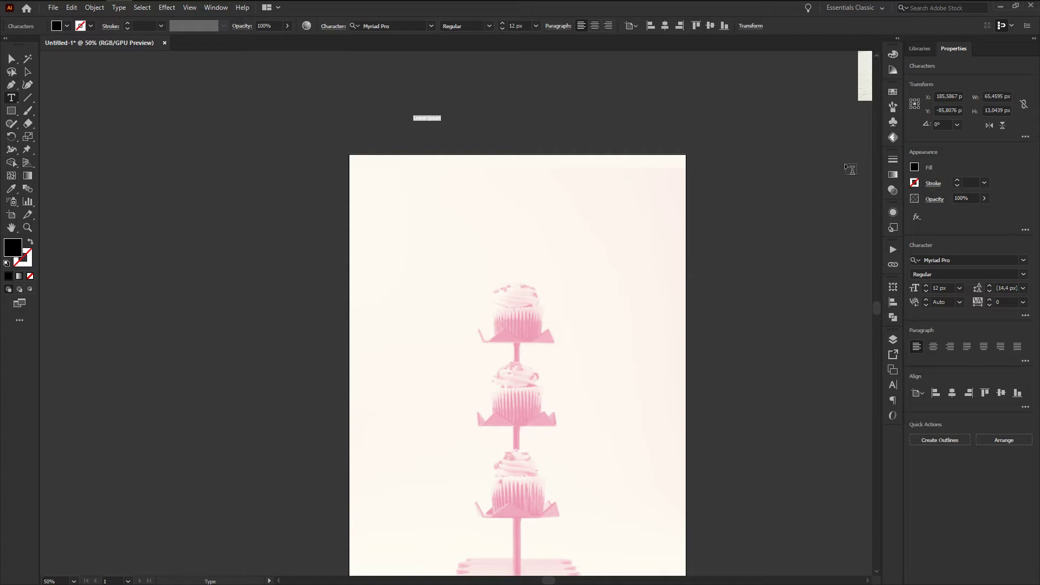
pyautogui.scroll(-3, 499, 302)
pyautogui.scroll(-2, 603, 305)
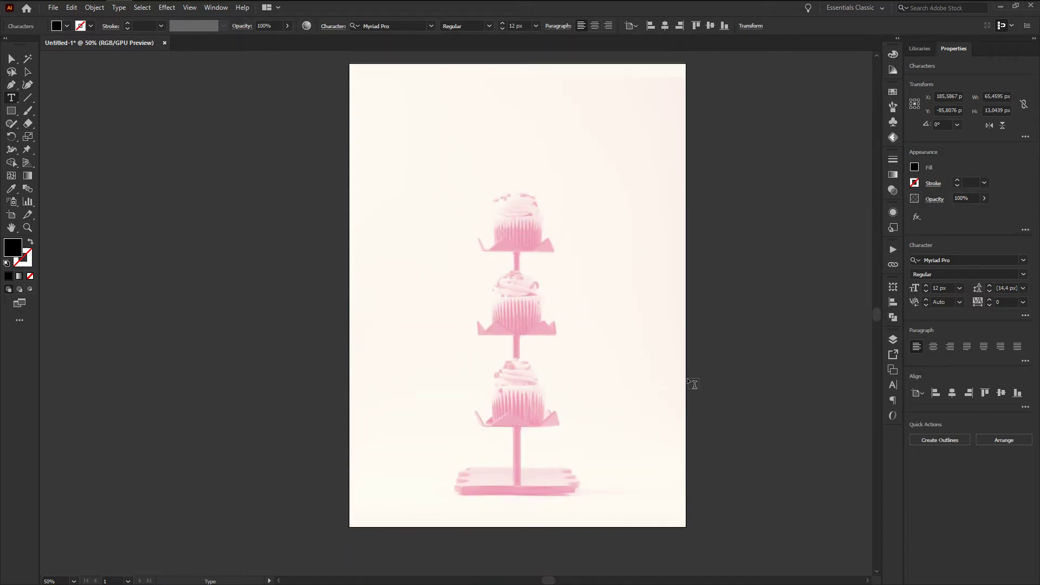
pyautogui.scroll(4, 693, 383)
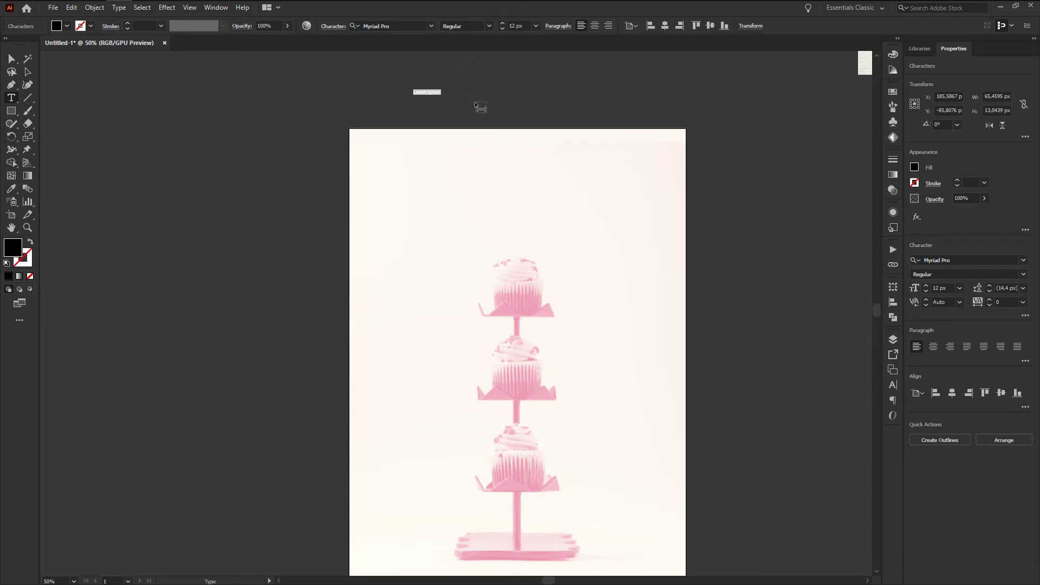
pyautogui.write('E')
pyautogui.write('ig')
pyautogui.write('r')
pyautogui.press('Return')
pyautogui.write('St')
pyautogui.write('ll Sm')
pyautogui.write('on')
# Step: Enlarge the headline text and set its font to Montserrat Bold
pyautogui.click(28, 72)
pyautogui.click(440, 100)
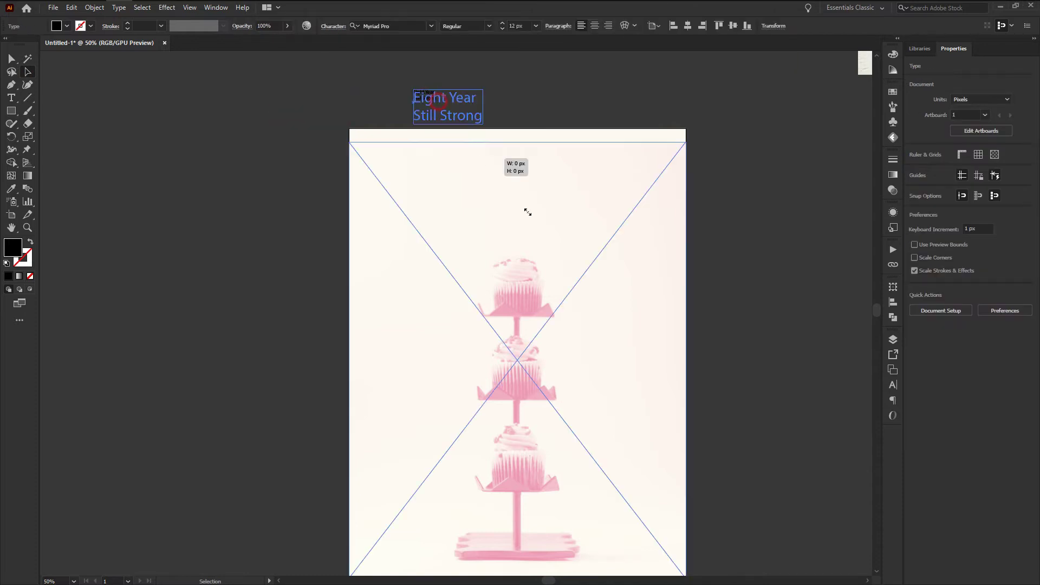
pyautogui.moveTo(528, 212); pyautogui.dragTo(548, 122)
pyautogui.moveTo(356, 81); pyautogui.dragTo(301, 204)
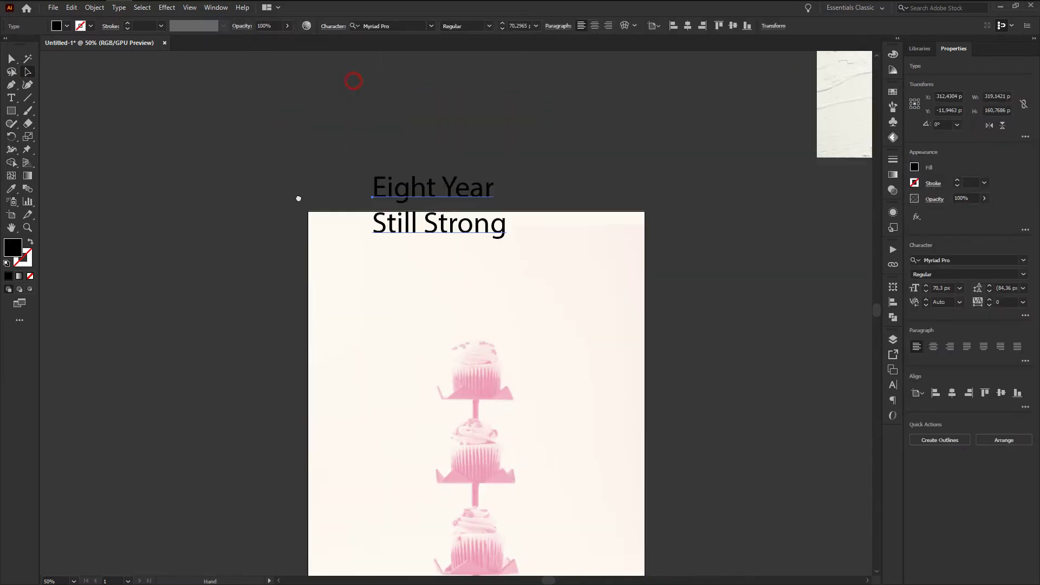
pyautogui.click(406, 26)
pyautogui.write('m')
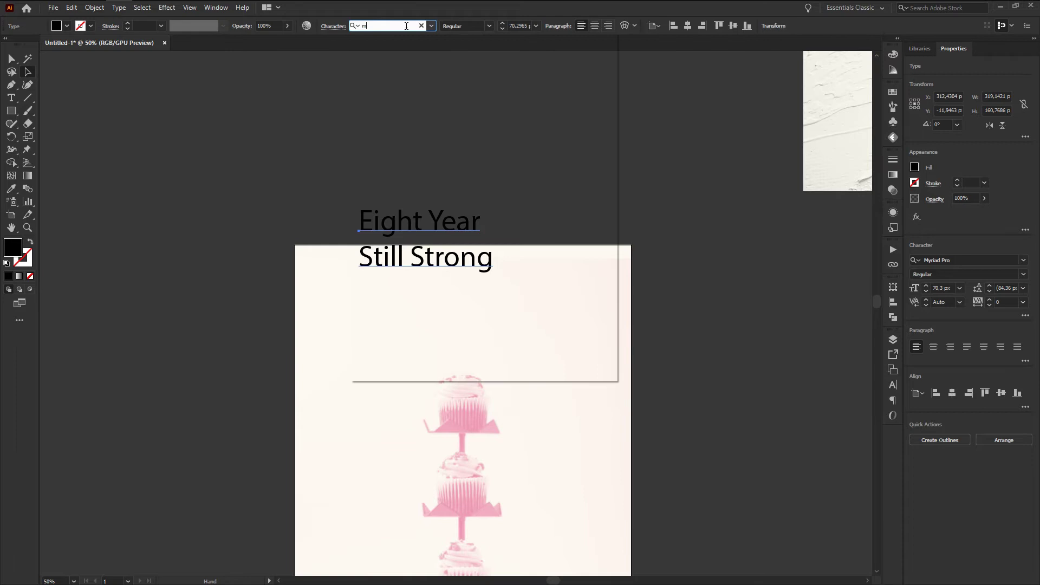
pyautogui.write('onts')
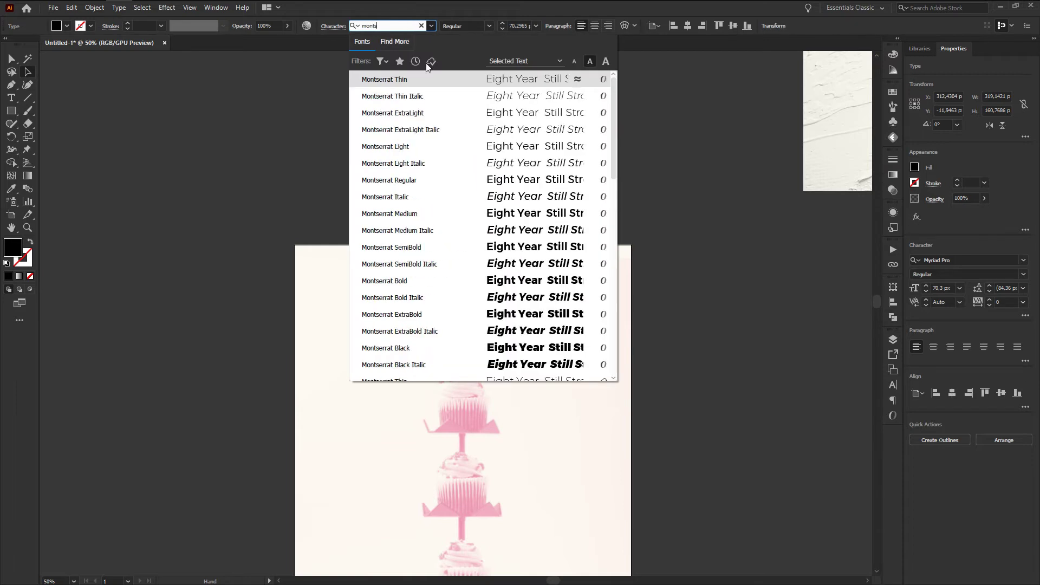
pyautogui.scroll(-3, 458, 295)
pyautogui.scroll(1, 455, 312)
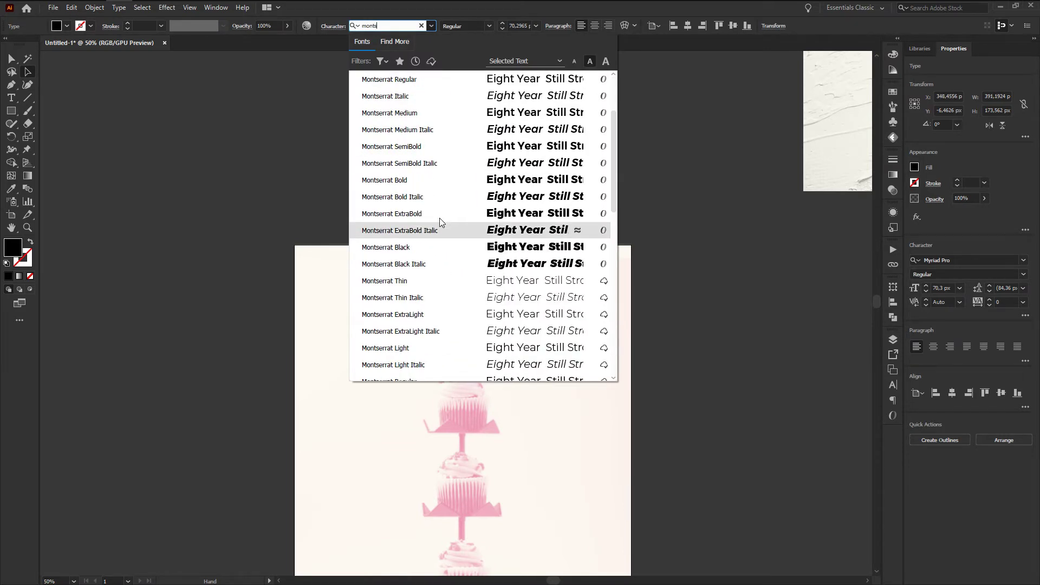
pyautogui.click(457, 180)
# Step: Move the headline down onto the artboard near its top-left corner
pyautogui.keyDown('ctrl'); pyautogui.click(622, 177); pyautogui.keyUp('ctrl')
pyautogui.moveTo(441, 236); pyautogui.dragTo(420, 285)
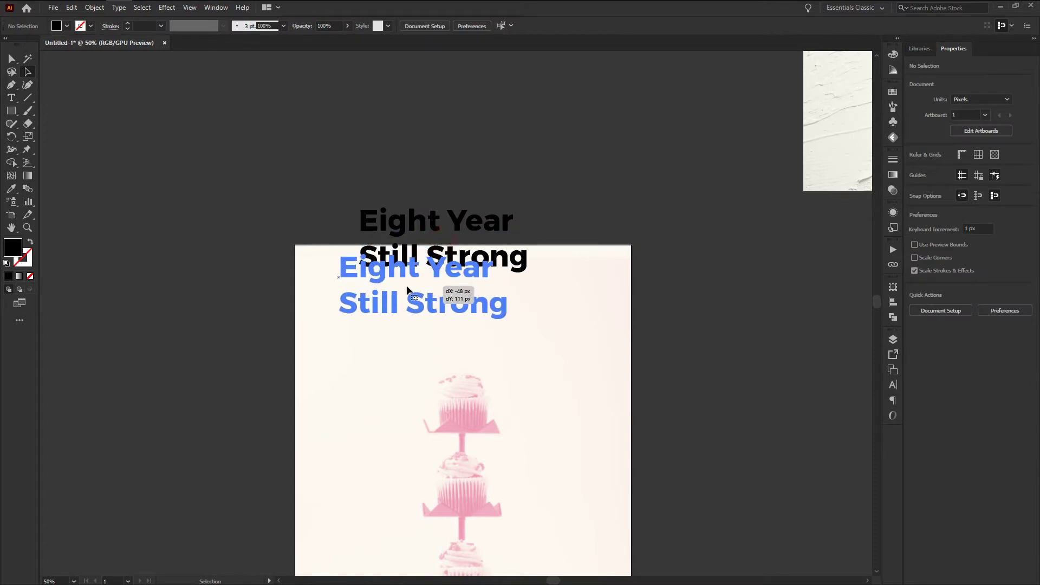
pyautogui.hotkey('ctrl', '1')
pyautogui.moveTo(666, 243); pyautogui.dragTo(594, 251)
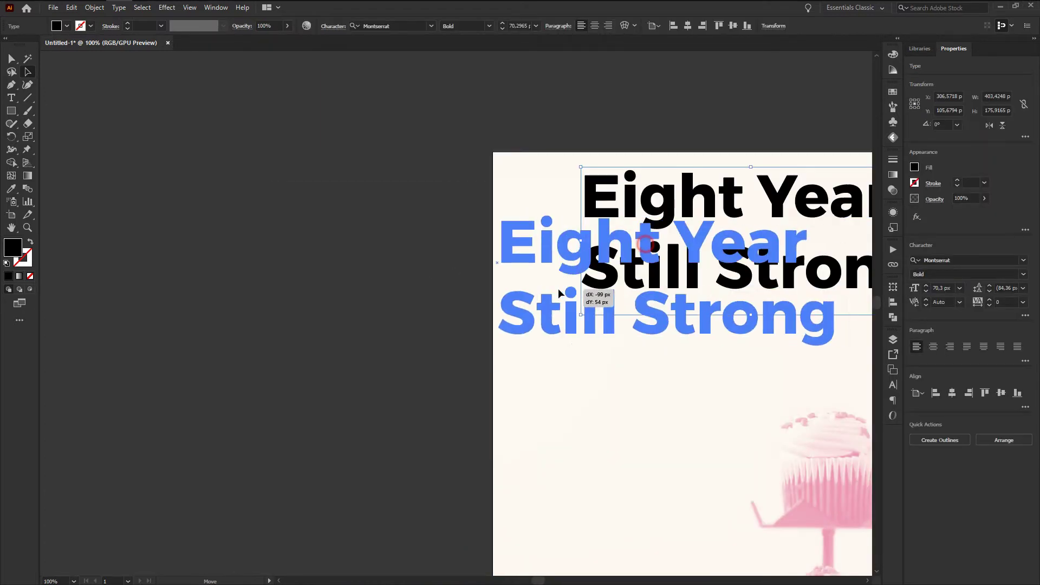
pyautogui.click(282, 206)
pyautogui.hotkey('ctrl', '-')
# Step: Break 'Strong' onto its own third line of the headline
pyautogui.click(341, 225)
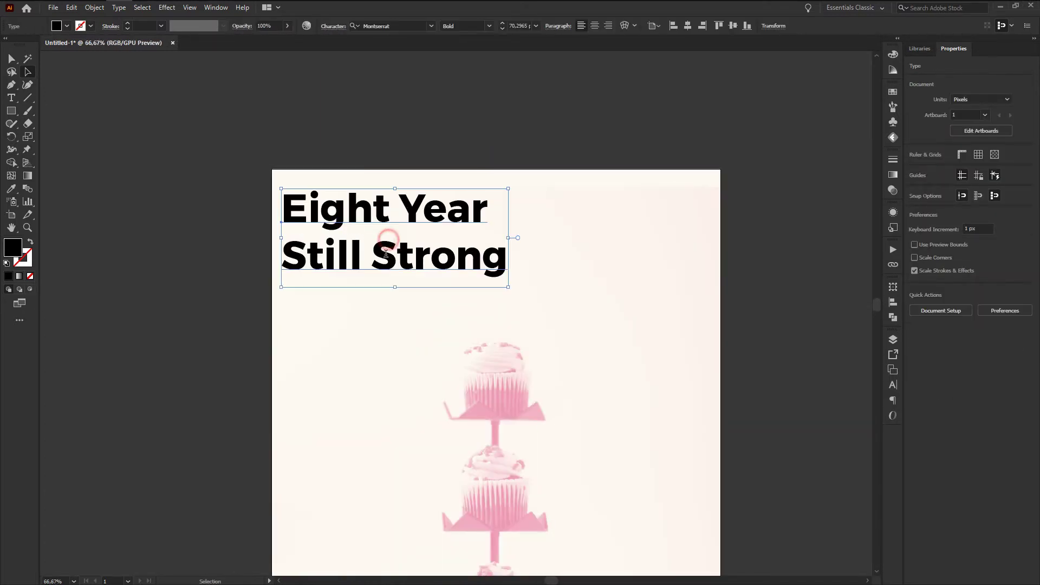
pyautogui.tripleClick(386, 252)
pyautogui.click(370, 254)
pyautogui.press('Return')
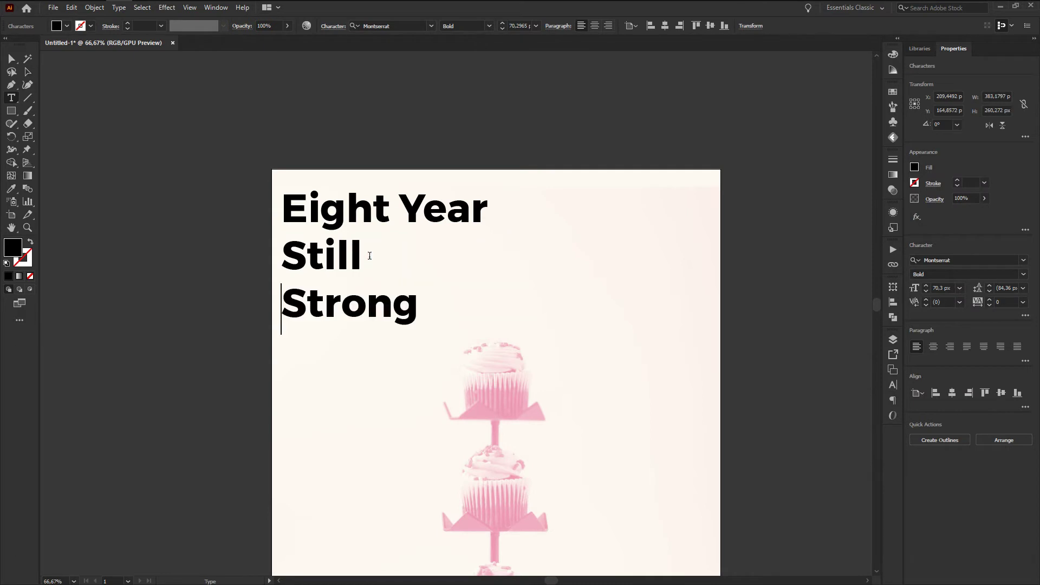
pyautogui.press('Escape')
# Step: Nudge the headline right and scale it down to about 70.3 px
pyautogui.click(211, 88)
pyautogui.moveTo(343, 217); pyautogui.dragTo(356, 218)
pyautogui.moveTo(509, 328); pyautogui.dragTo(439, 286)
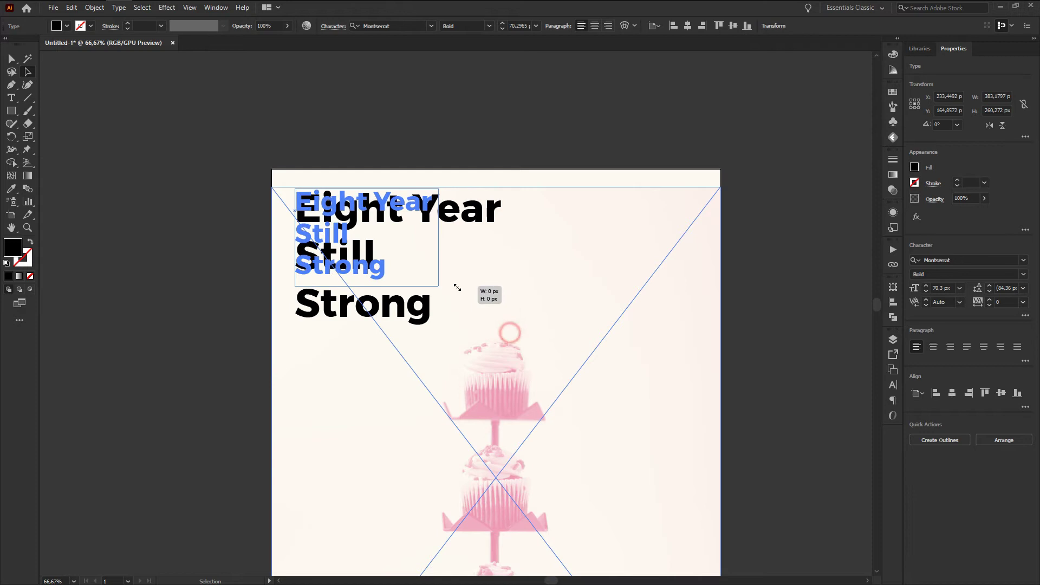
pyautogui.click(377, 110)
pyautogui.hotkey('ctrl', '1')
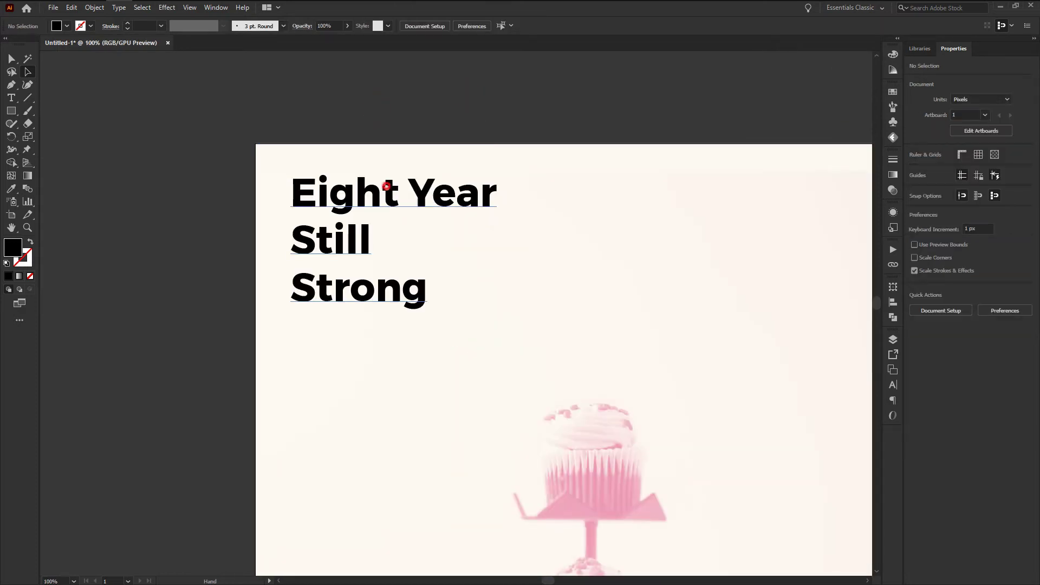
pyautogui.scroll(-2, 490, 77)
pyautogui.scroll(-2, 488, 158)
pyautogui.scroll(2, 506, 98)
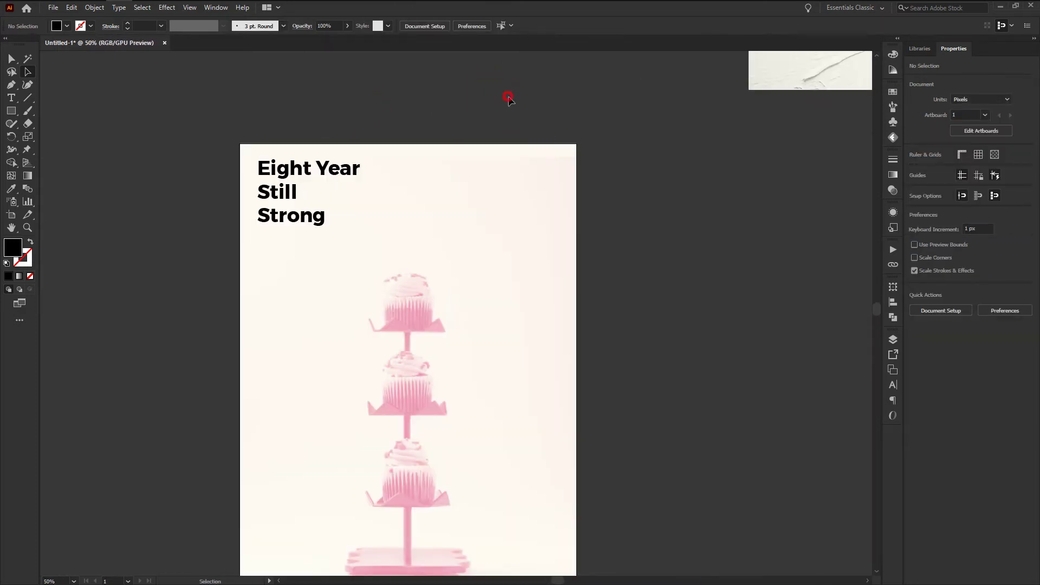
# Step: Duplicate the headline to the right side, right-aligned and flush with the right margin
pyautogui.moveTo(345, 171); pyautogui.dragTo(337, 173)
pyautogui.click(459, 108)
pyautogui.moveTo(344, 166); pyautogui.dragTo(546, 167)
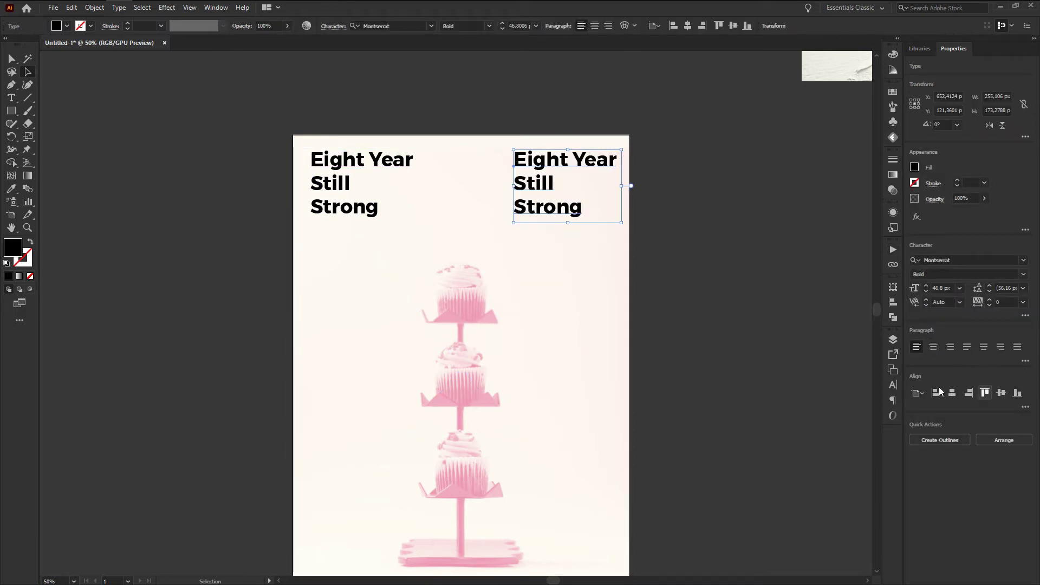
pyautogui.click(950, 346)
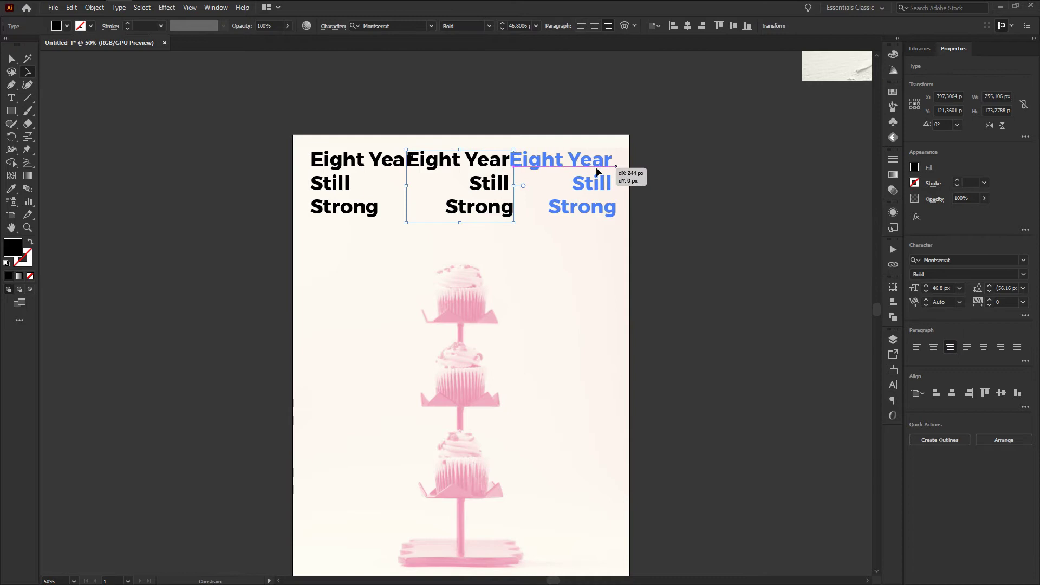
pyautogui.moveTo(495, 171); pyautogui.dragTo(589, 168)
# Step: Replace the copy's text with 'Goweser', removing the trailing space
pyautogui.press('t')
pyautogui.tripleClick(569, 155)
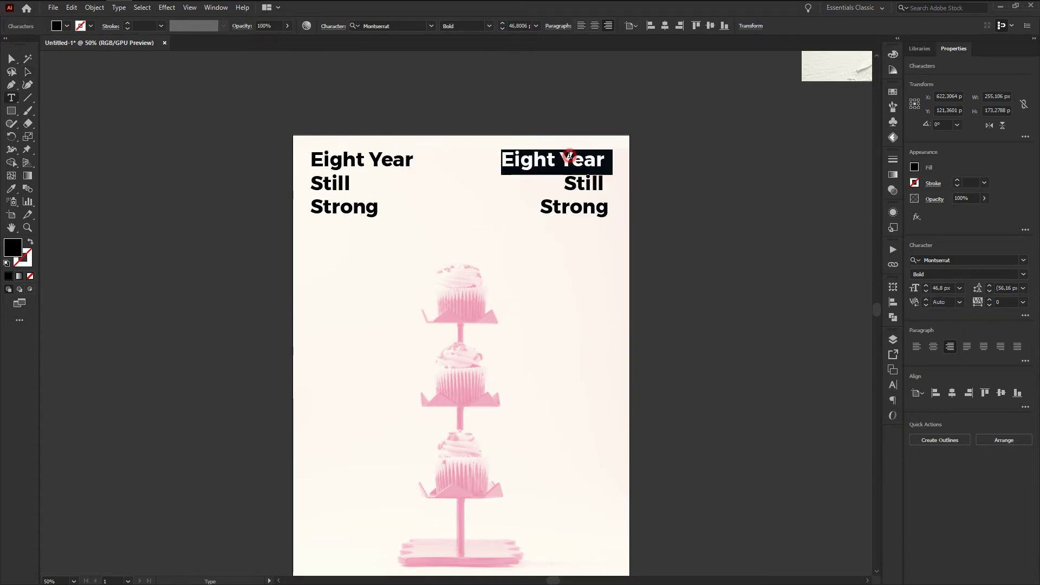
pyautogui.hotkey('ctrl', 'a')
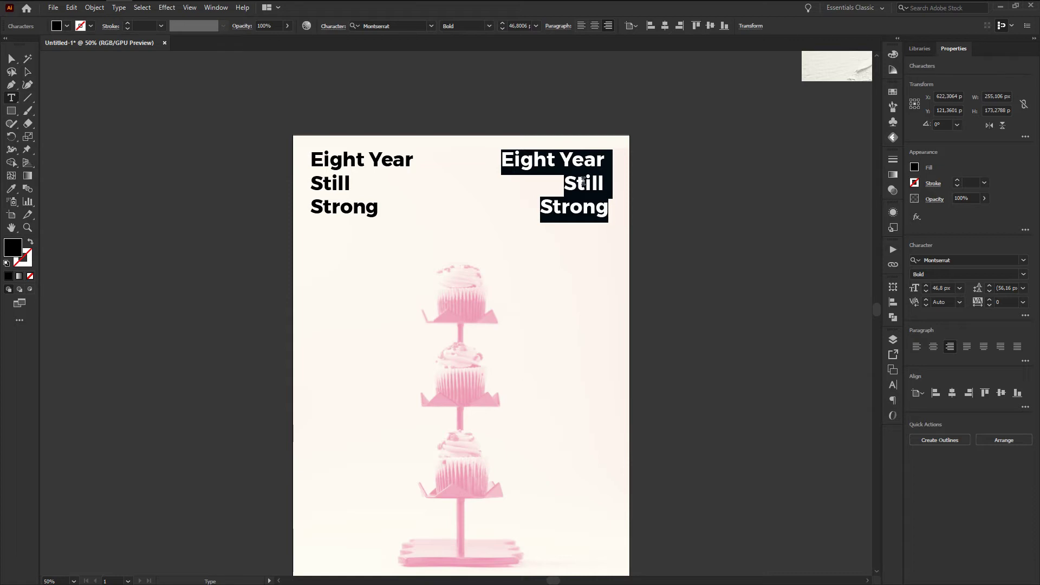
pyautogui.write('Goweser')
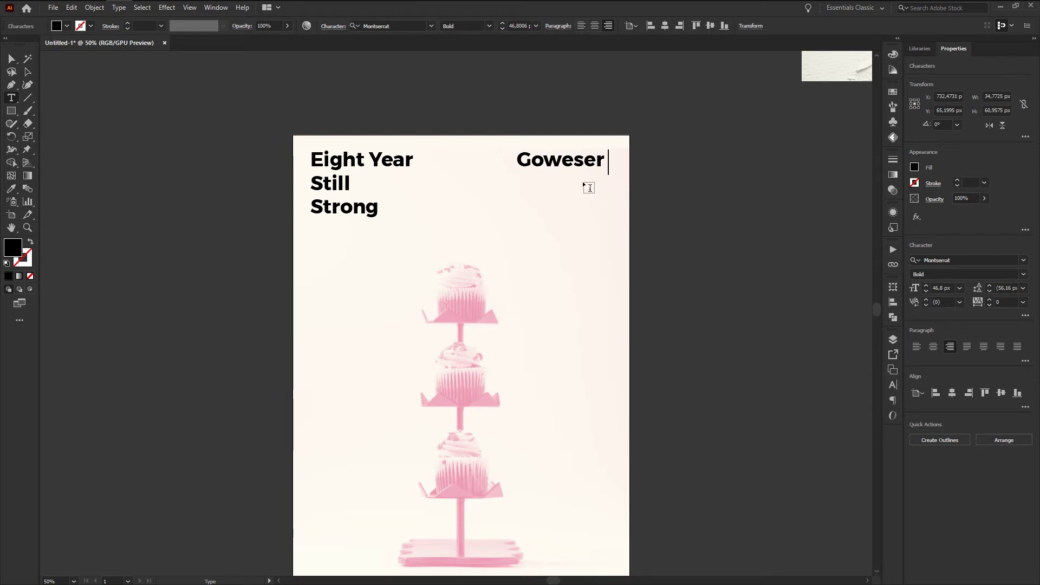
pyautogui.press('BackSpace')
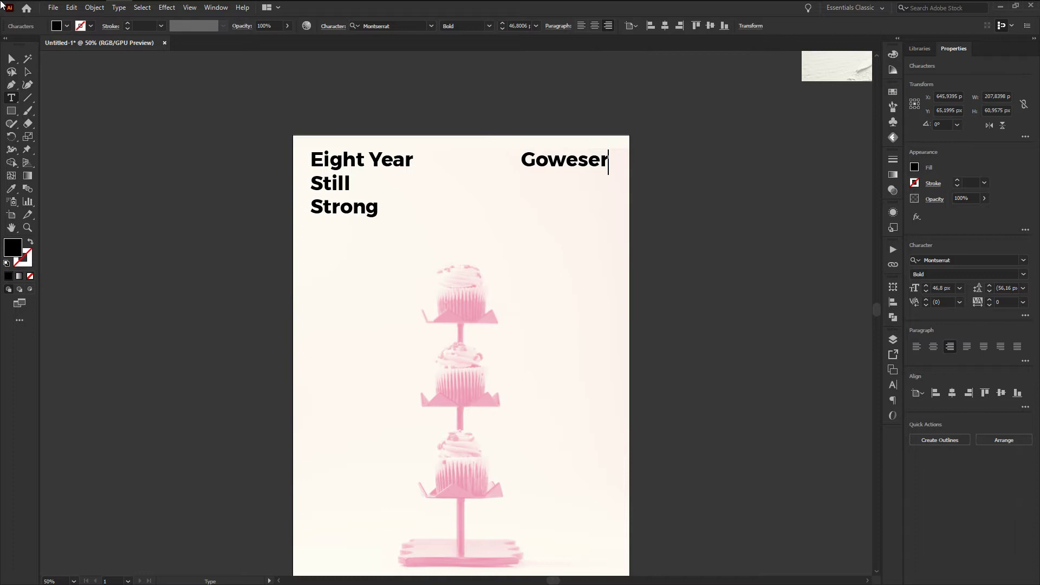
pyautogui.press('Escape')
pyautogui.click(680, 104)
pyautogui.hotkey('ctrl', '1')
# Step: Set the Goweser text to 21 px from the preset font sizes
pyautogui.click(561, 172)
pyautogui.hotkey('ctrl', '0')
pyautogui.hotkey('ctrl', '1')
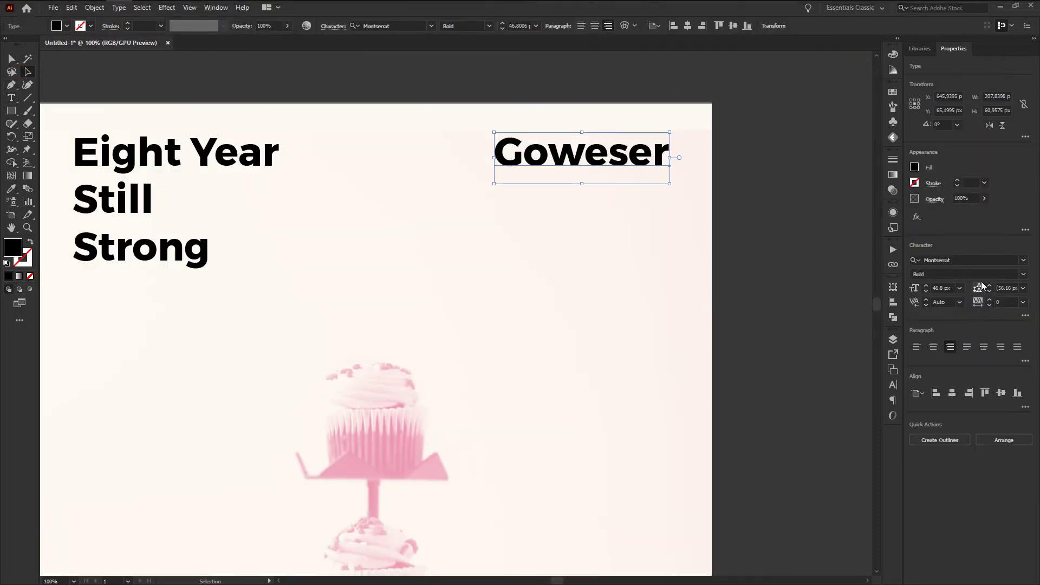
pyautogui.click(960, 289)
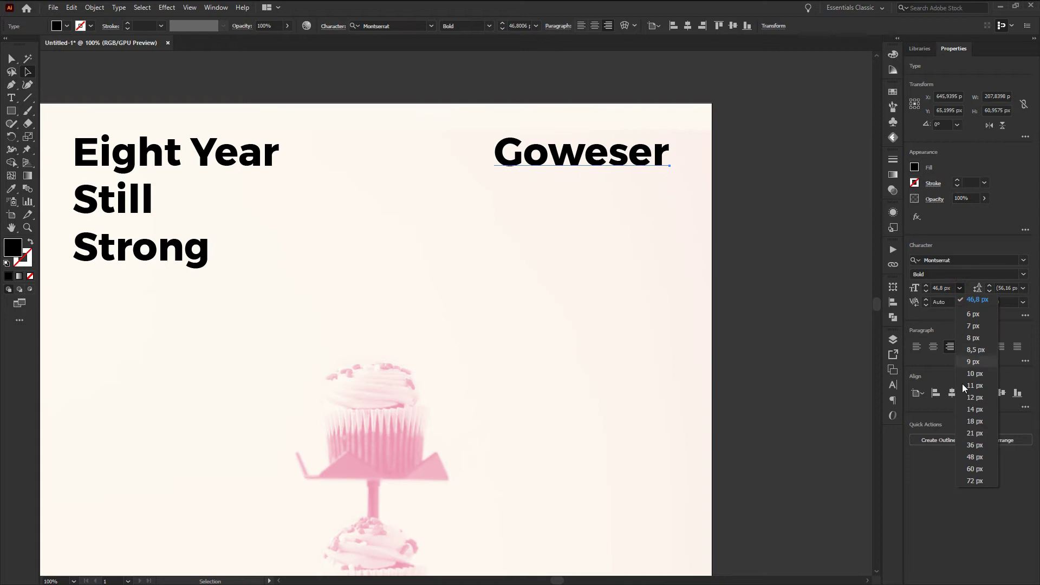
pyautogui.click(980, 433)
pyautogui.click(620, 107)
pyautogui.hotkey('ctrl', '-')
# Step: Enter 25 px as Goweser's font size, then open and cancel the Move dialog
pyautogui.click(618, 132)
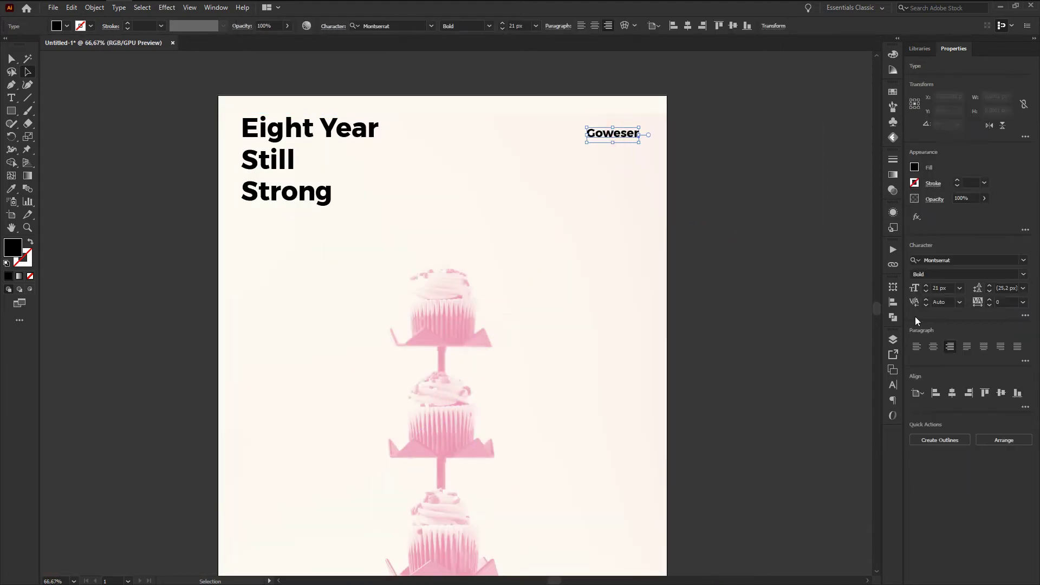
pyautogui.click(612, 132)
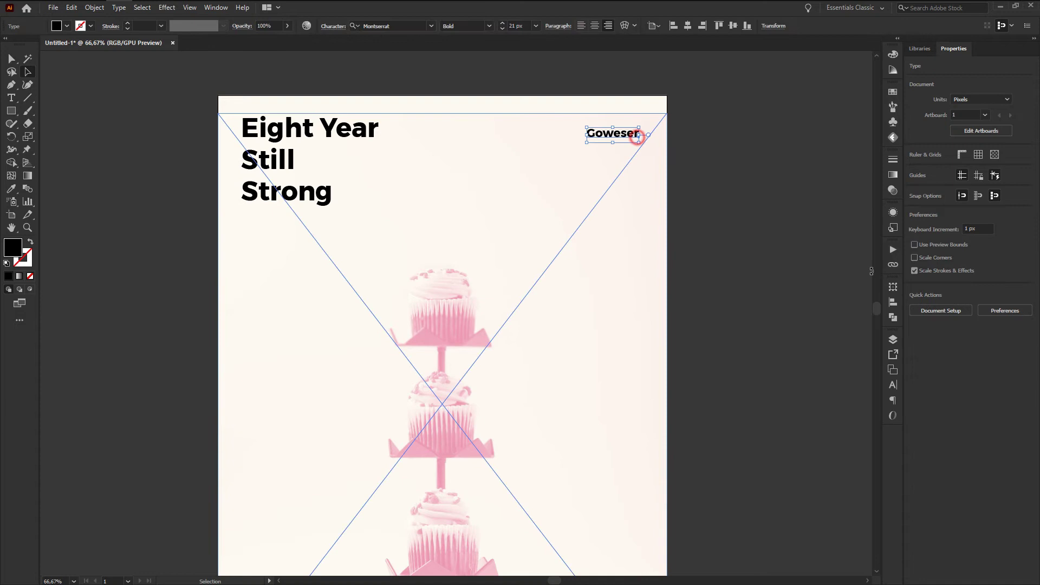
pyautogui.doubleClick(940, 288)
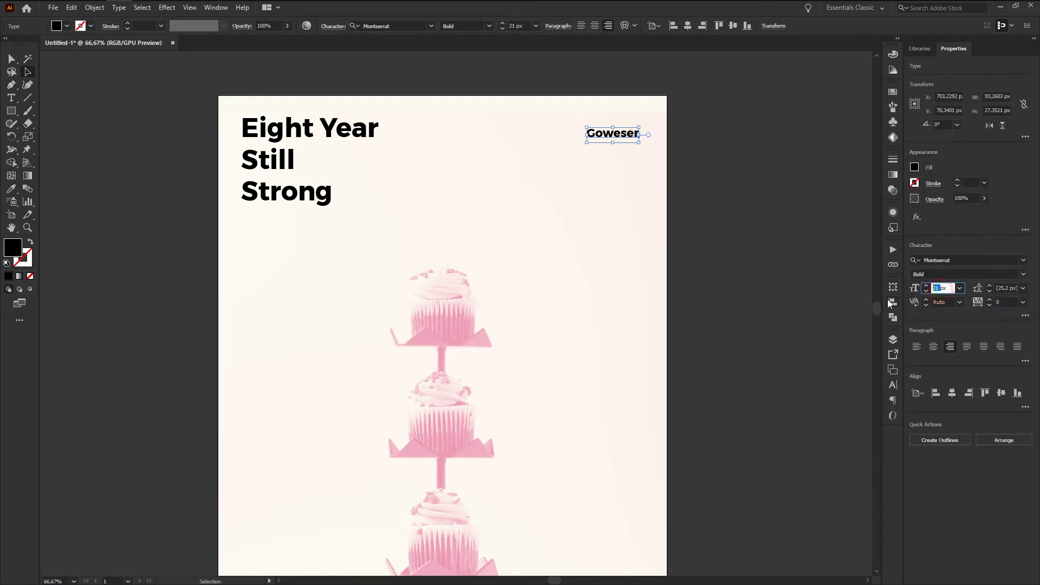
pyautogui.write('25')
pyautogui.press('Return')
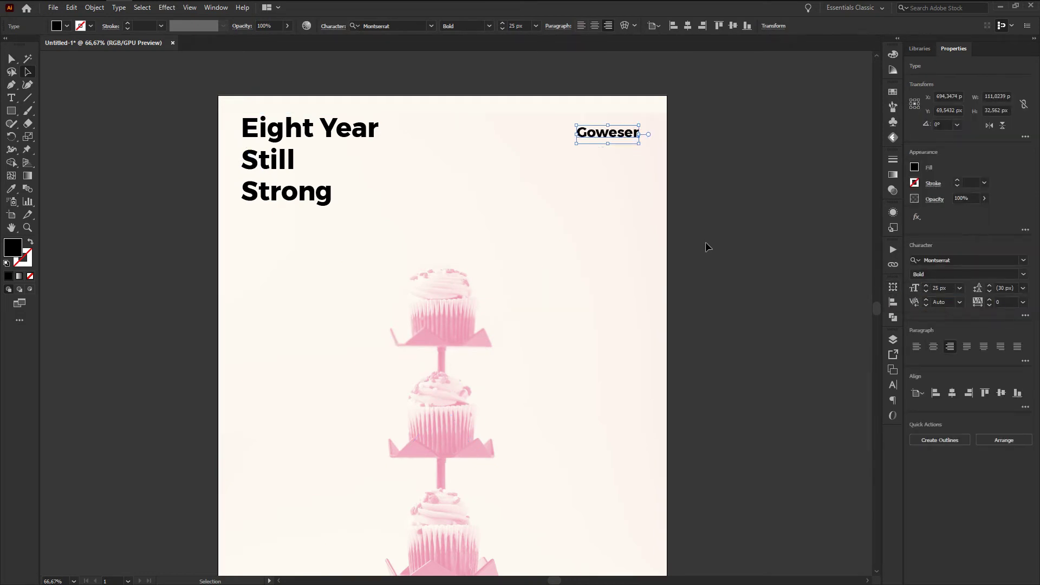
pyautogui.press('Return')
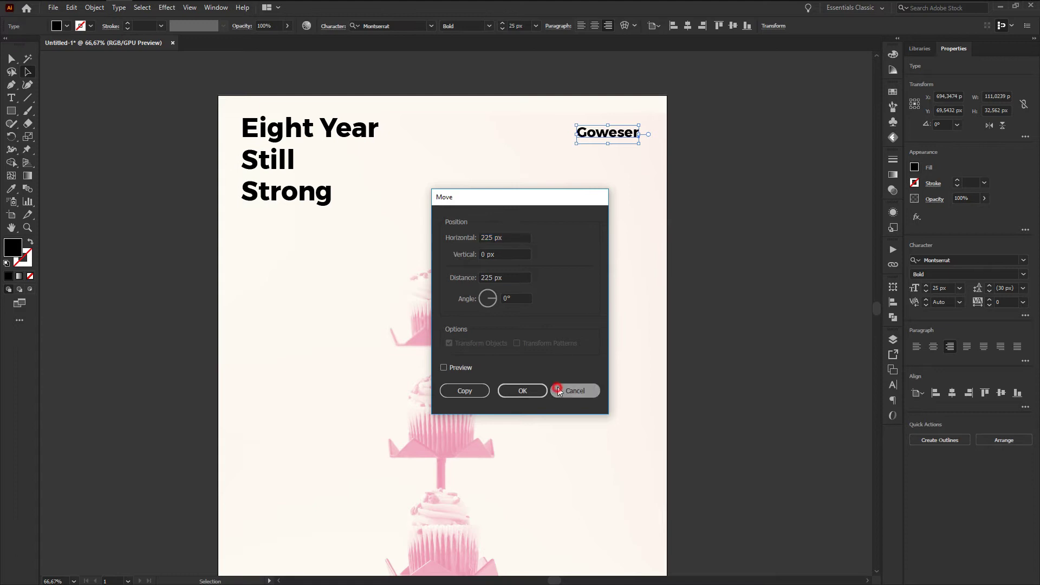
pyautogui.click(591, 391)
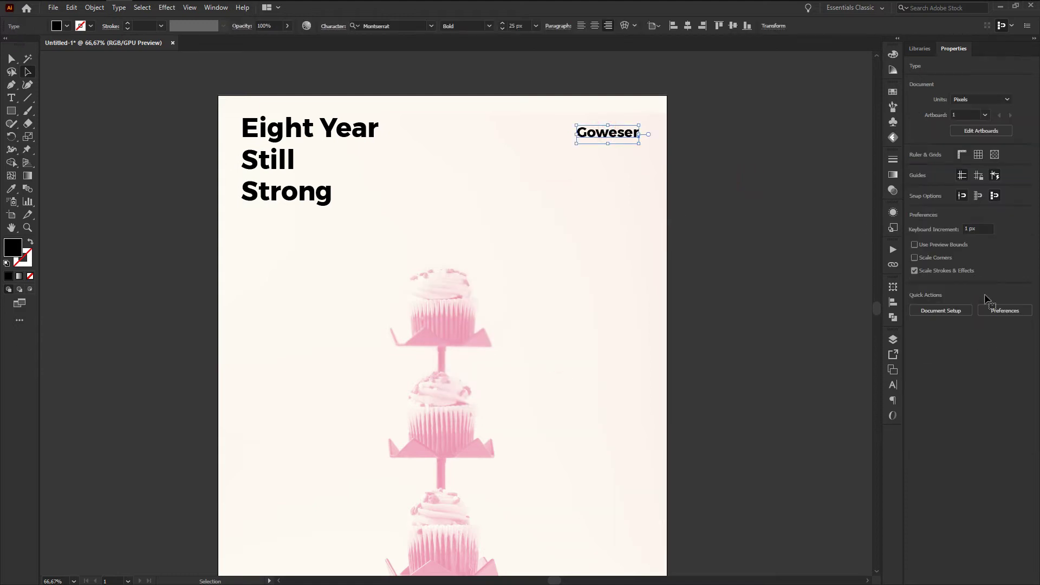
pyautogui.click(657, 144)
pyautogui.scroll(-1, 657, 144)
# Step: Copy the Goweser text to the poster's bottom-right and bottom-left corners
pyautogui.moveTo(619, 135); pyautogui.dragTo(623, 135)
pyautogui.scroll(-1, 571, 126)
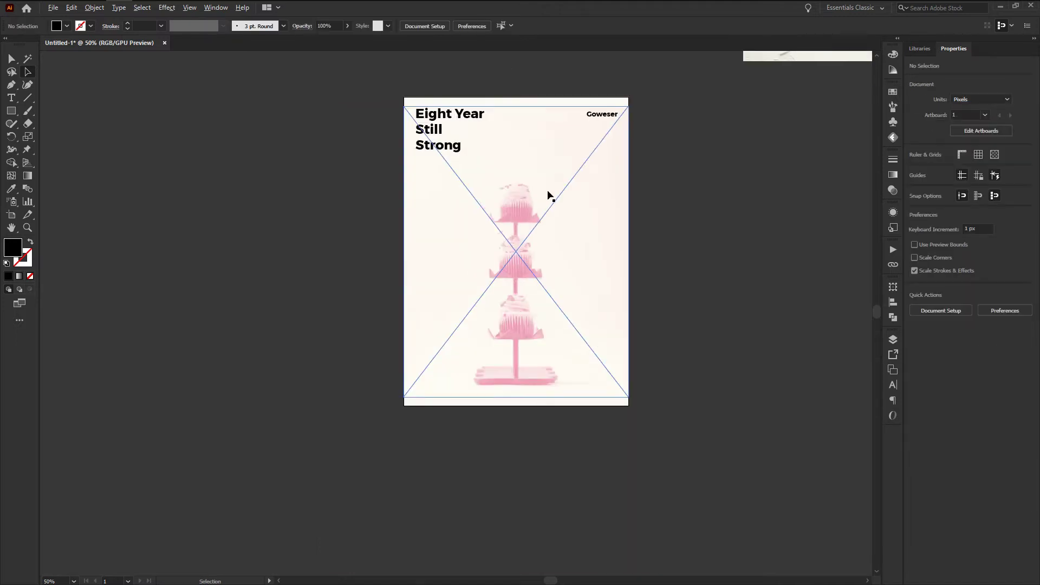
pyautogui.click(660, 109)
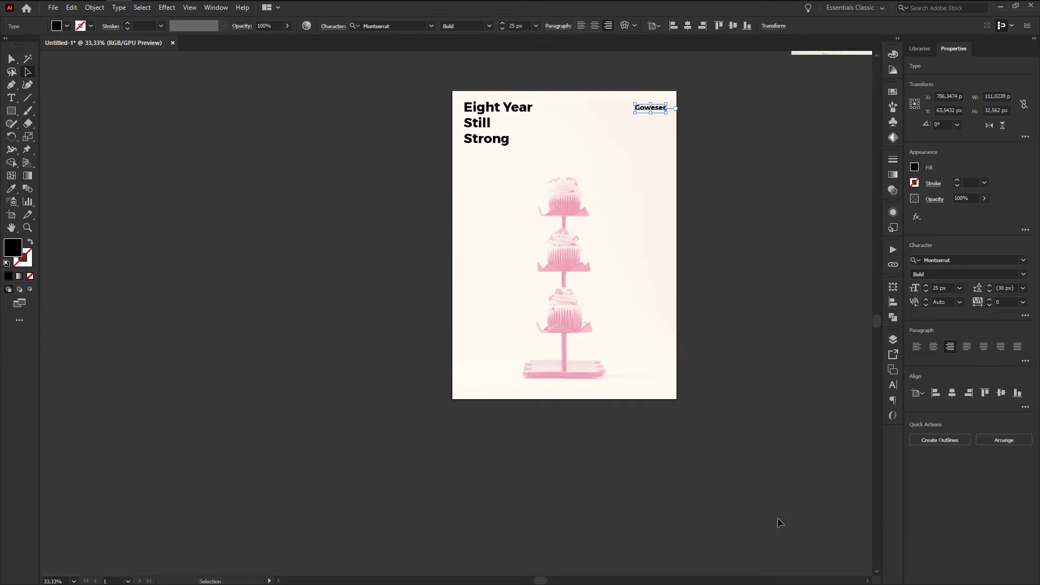
pyautogui.moveTo(665, 111); pyautogui.dragTo(657, 388)
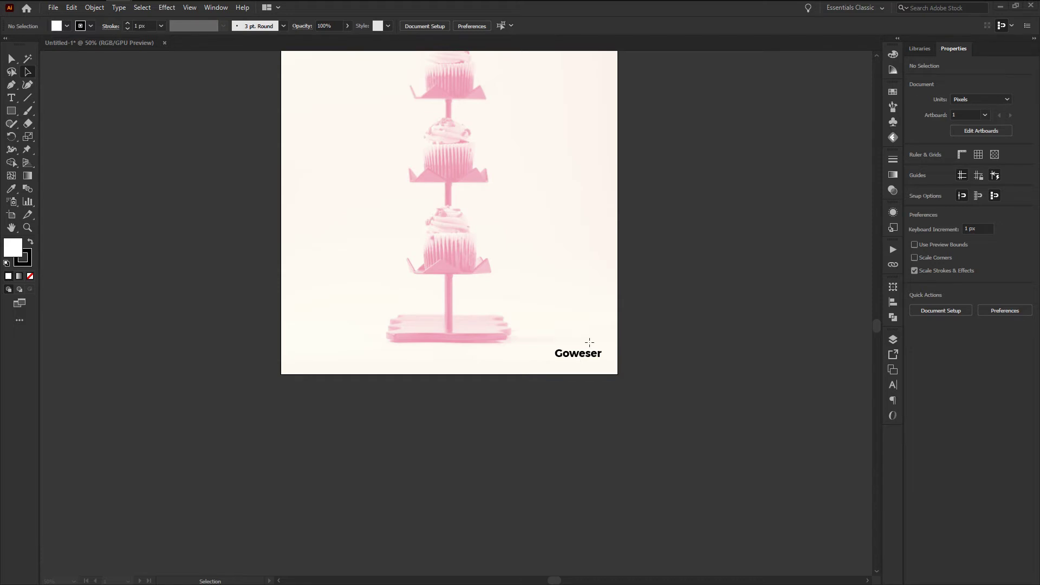
pyautogui.click(566, 353)
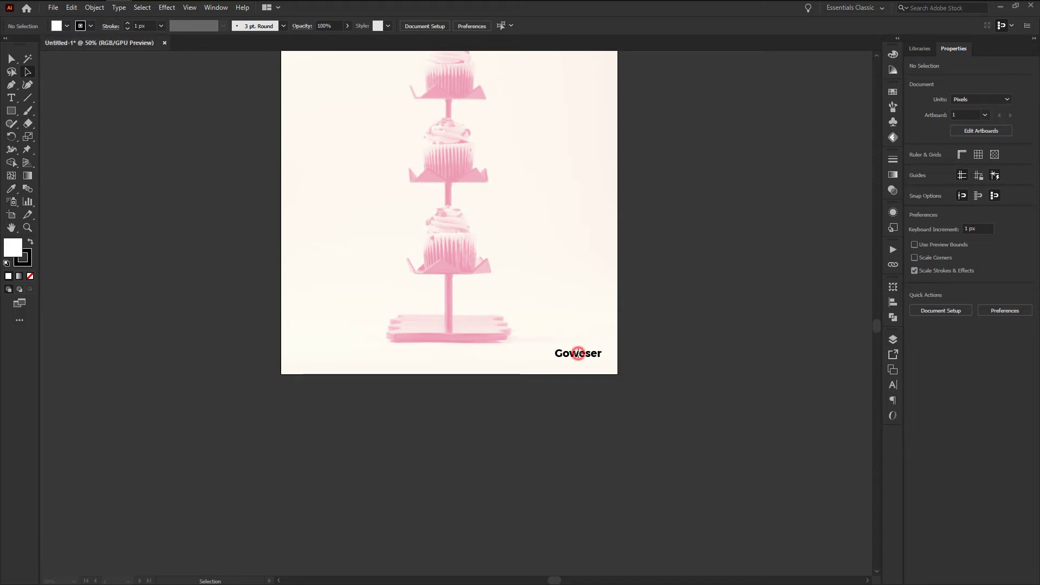
pyautogui.moveTo(588, 354); pyautogui.dragTo(337, 358)
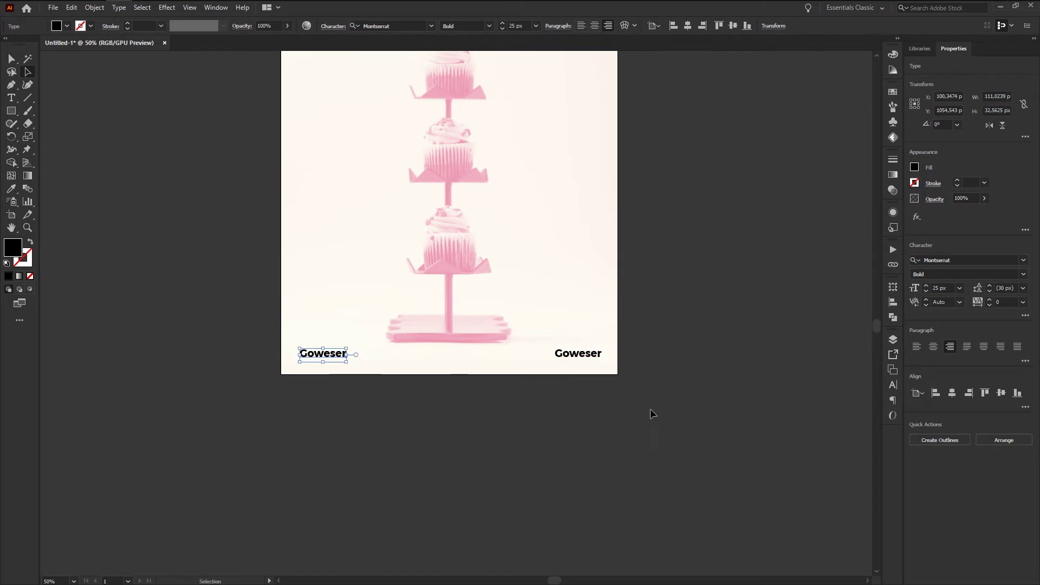
pyautogui.hotkey('ctrl', '-')
pyautogui.moveTo(717, 324); pyautogui.dragTo(699, 373)
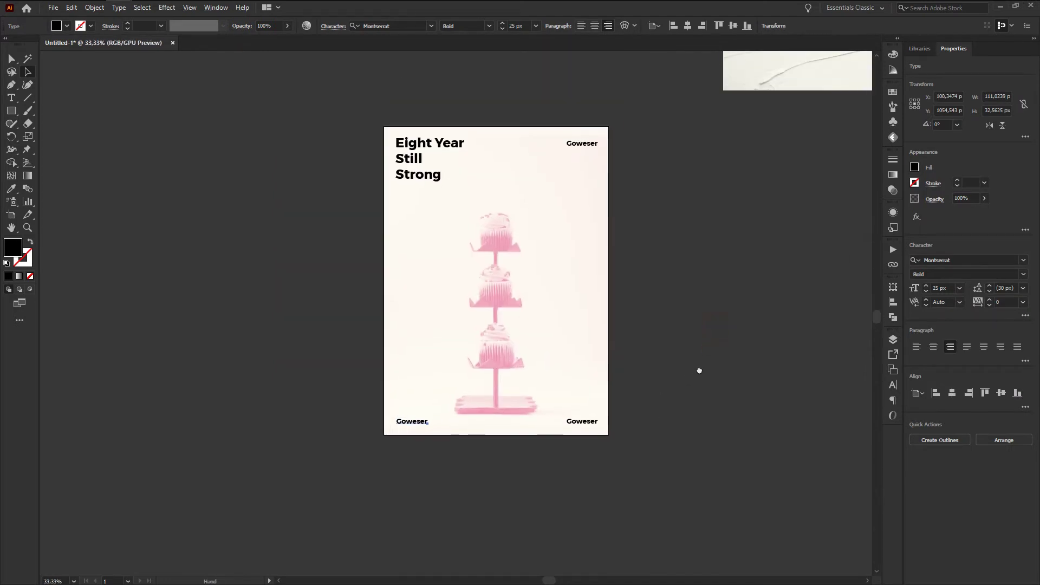
# Step: Apply a different preset font size to the top-right Goweser
pyautogui.click(583, 144)
pyautogui.click(959, 287)
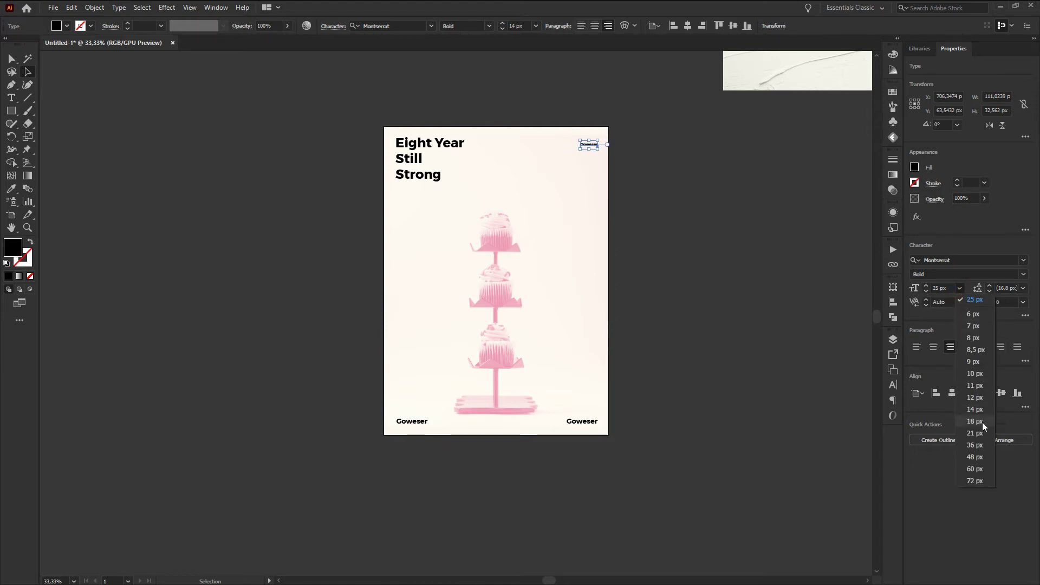
pyautogui.click(975, 445)
pyautogui.click(742, 310)
pyautogui.scroll(1, 516, 113)
pyautogui.scroll(-1, 619, 258)
pyautogui.click(590, 425)
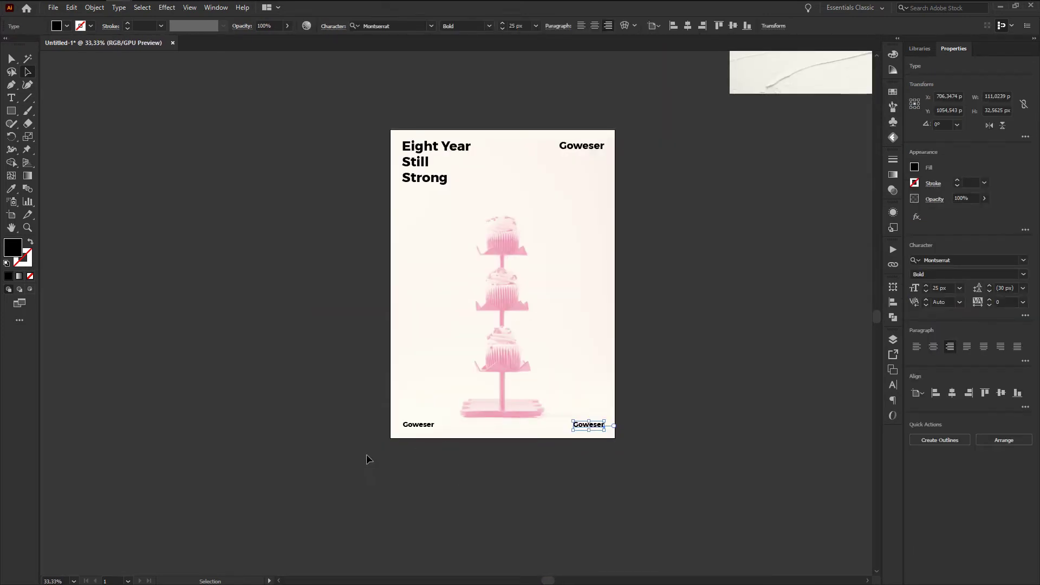
pyautogui.scroll(1, 618, 428)
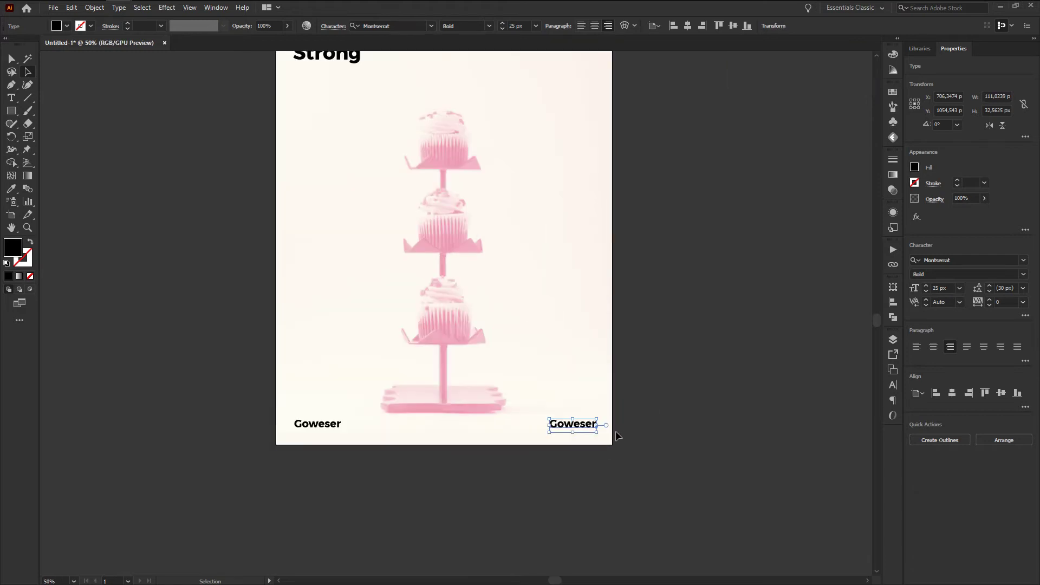
# Step: Left-align the bottom-left Goweser and align its left edge to the headline's
pyautogui.click(317, 427)
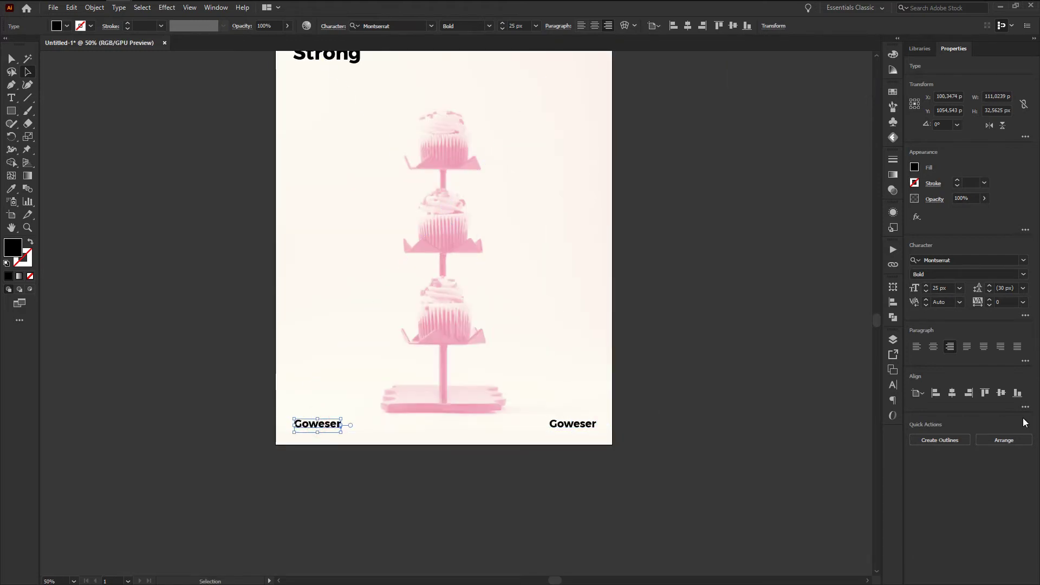
pyautogui.click(917, 346)
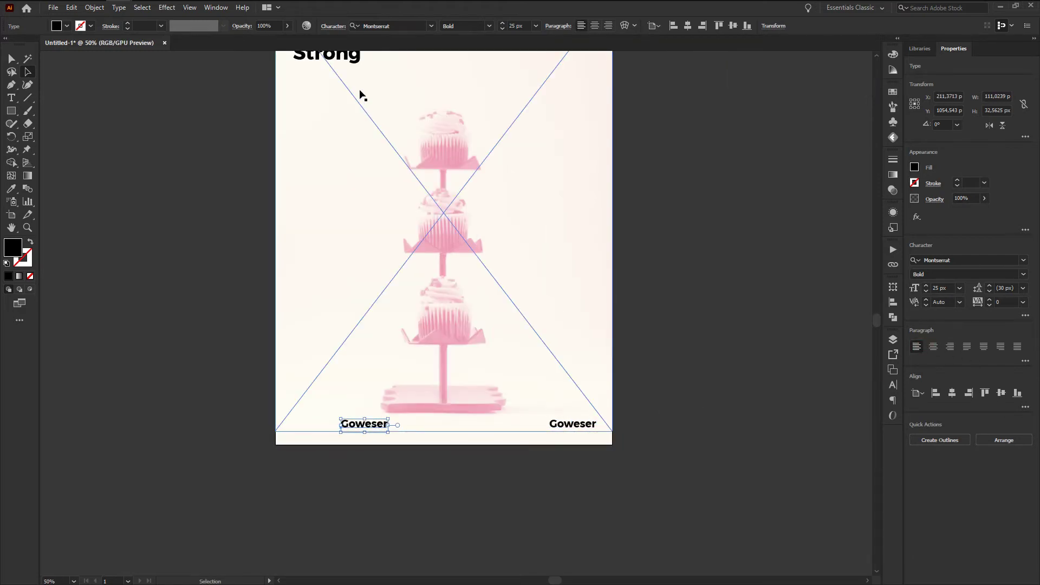
pyautogui.scroll(1, 360, 95)
pyautogui.keyDown('shift'); pyautogui.click(317, 92); pyautogui.keyUp('shift')
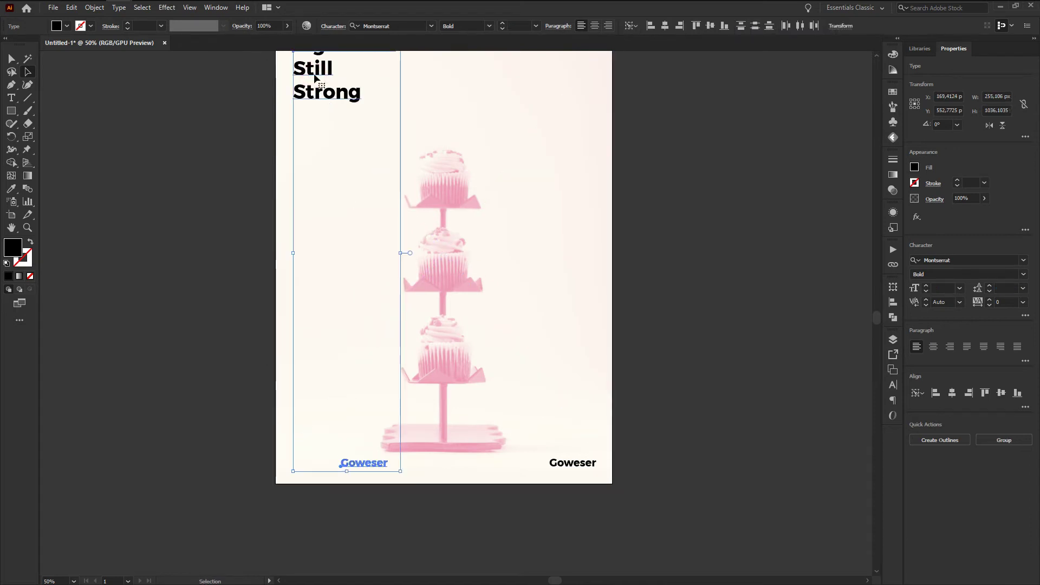
pyautogui.scroll(1, 316, 108)
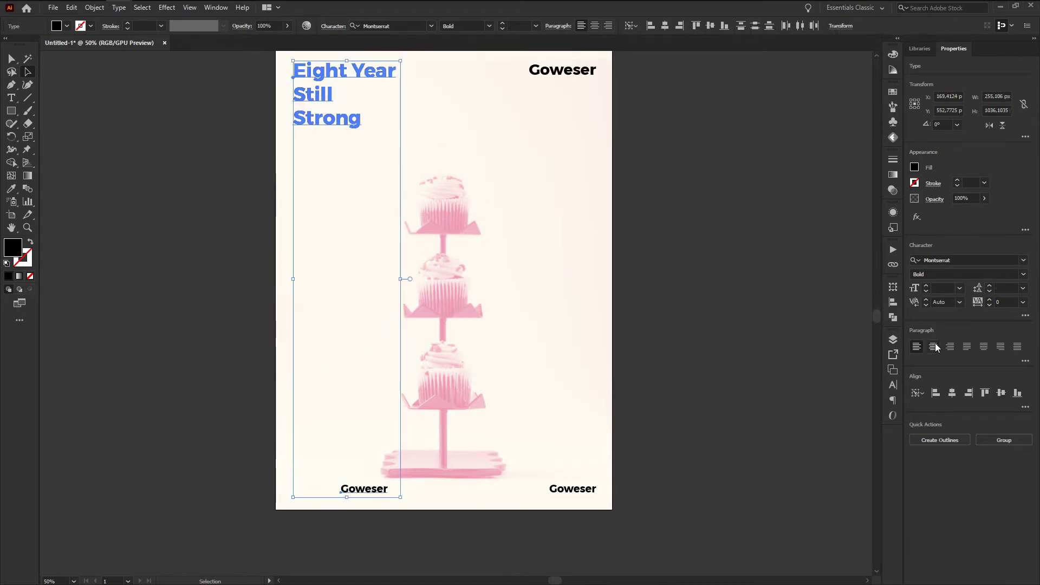
pyautogui.click(935, 393)
pyautogui.click(704, 353)
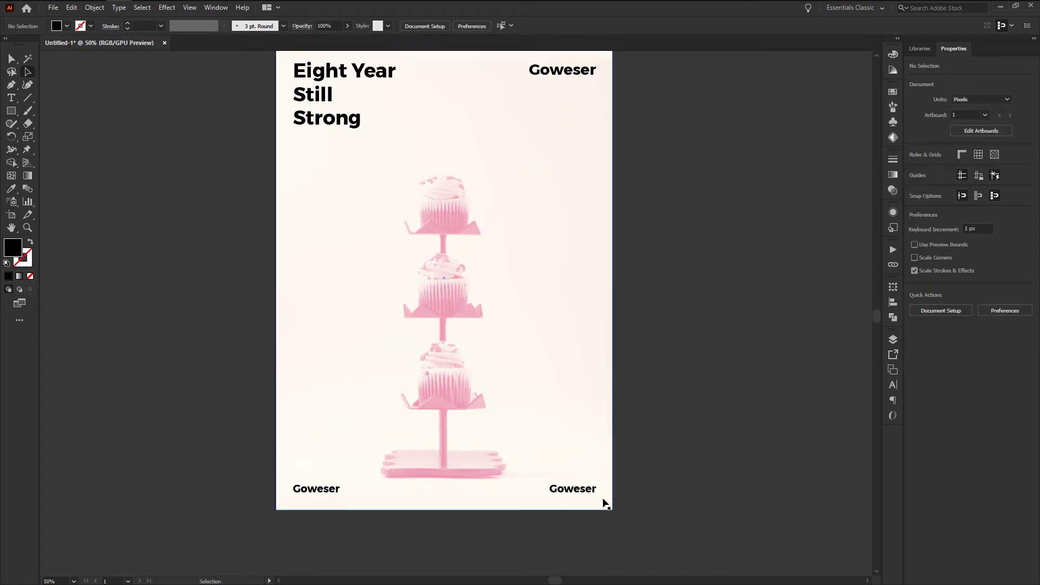
# Step: Replace the bottom-left Goweser text with 'July 1st'
pyautogui.doubleClick(306, 490)
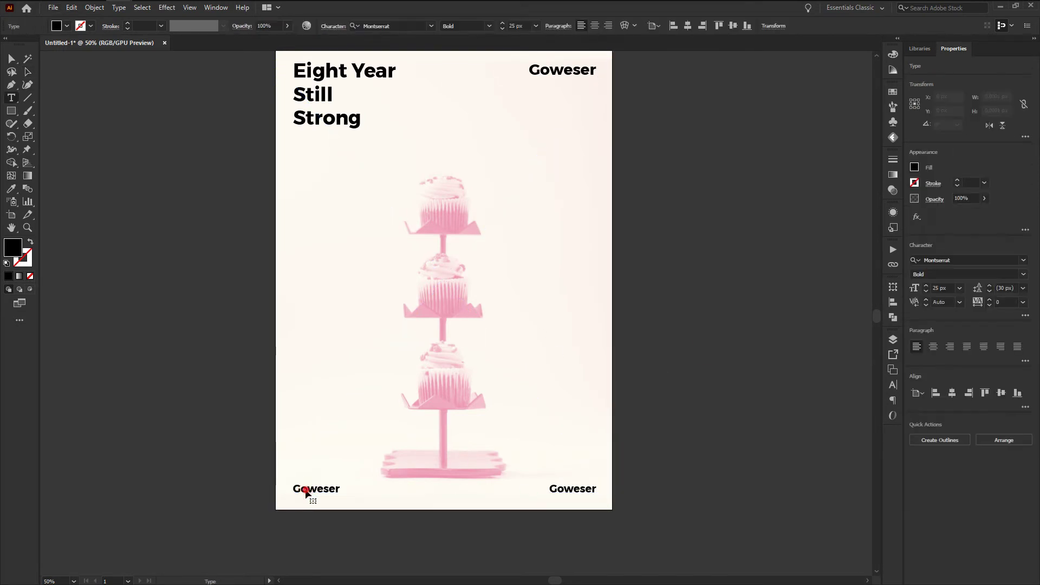
pyautogui.doubleClick(306, 490)
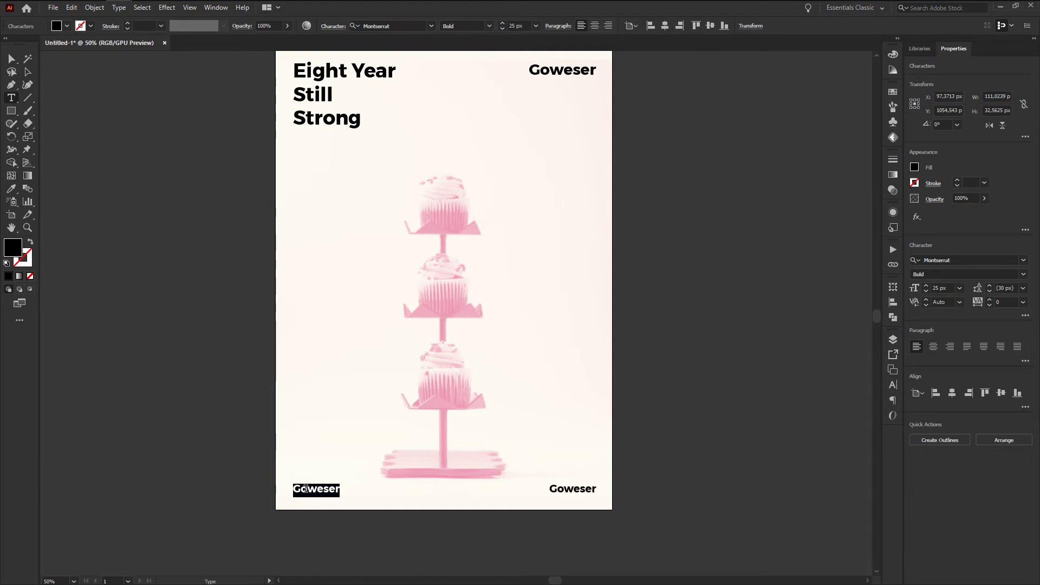
pyautogui.write('July 1')
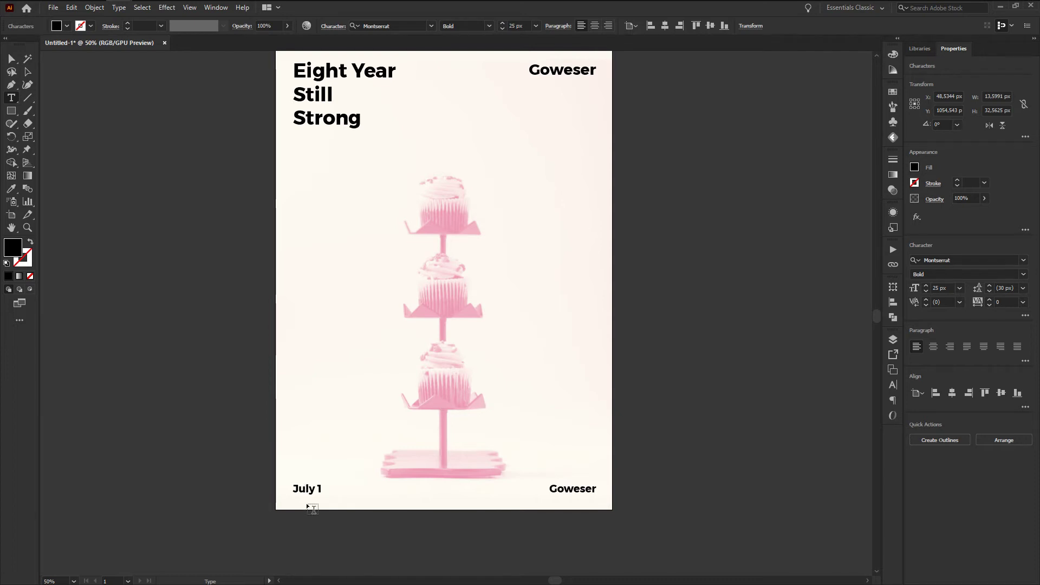
pyautogui.write('st')
# Step: Raise the 'st' in July 1st to superscript
pyautogui.scroll(3, 374, 481)
pyautogui.scroll(2, 386, 430)
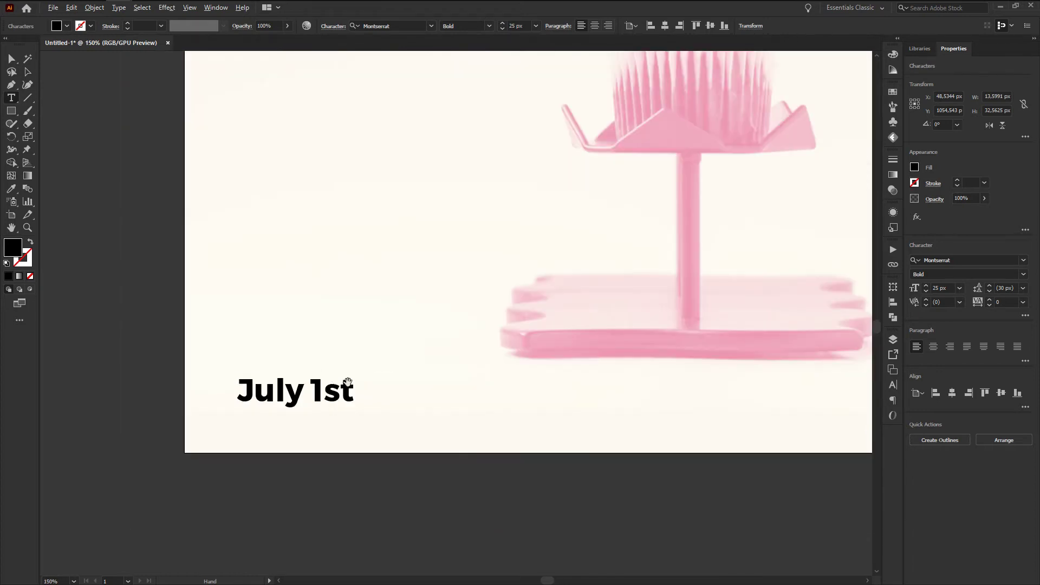
pyautogui.scroll(2, 334, 379)
pyautogui.moveTo(350, 407); pyautogui.dragTo(294, 407)
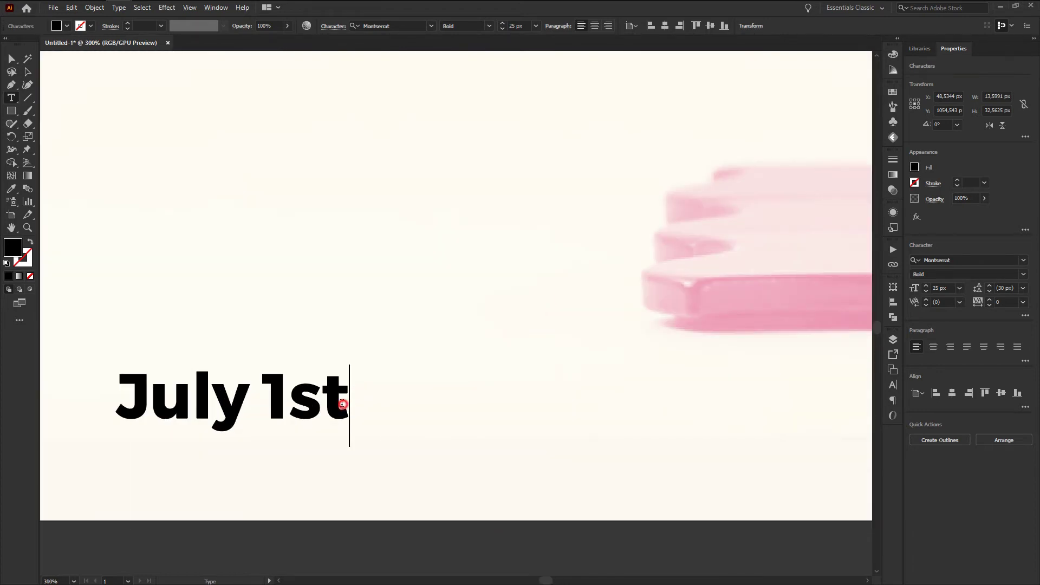
pyautogui.click(1025, 315)
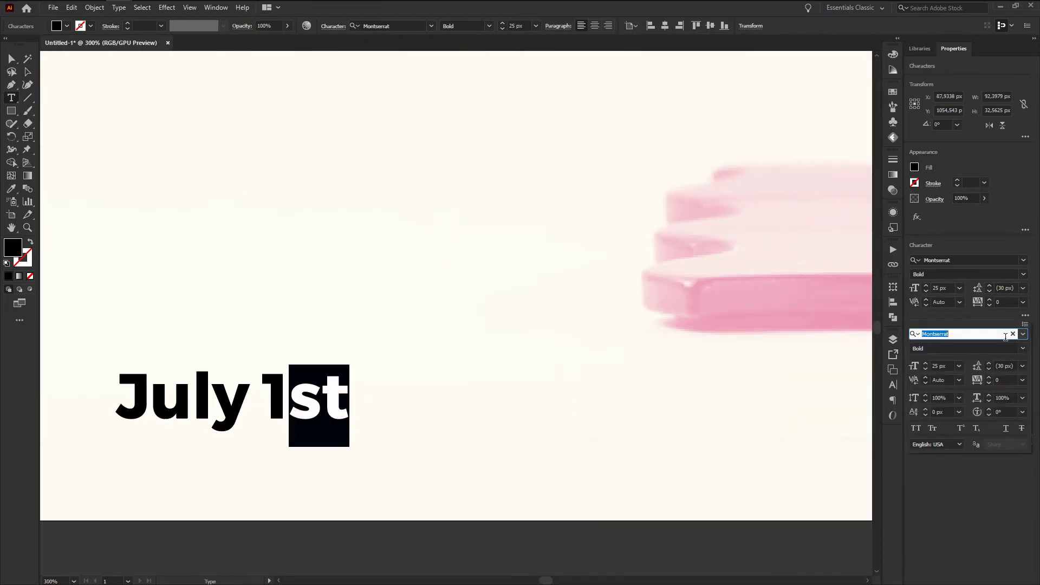
pyautogui.click(967, 429)
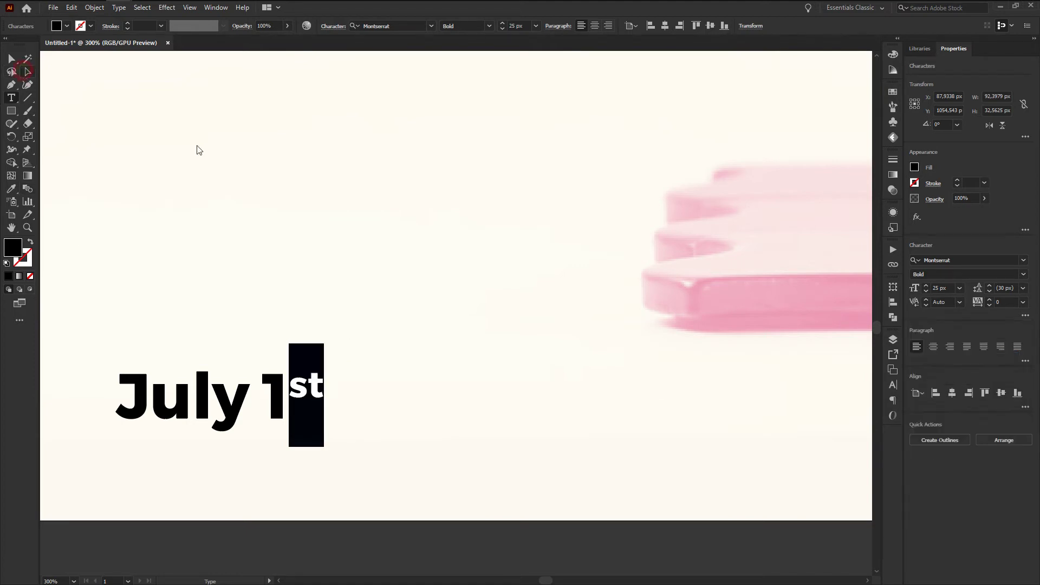
pyautogui.hotkey('ctrl', '-')
pyautogui.hotkey('ctrl', '-')
pyautogui.click(27, 72)
pyautogui.scroll(-2, 249, 163)
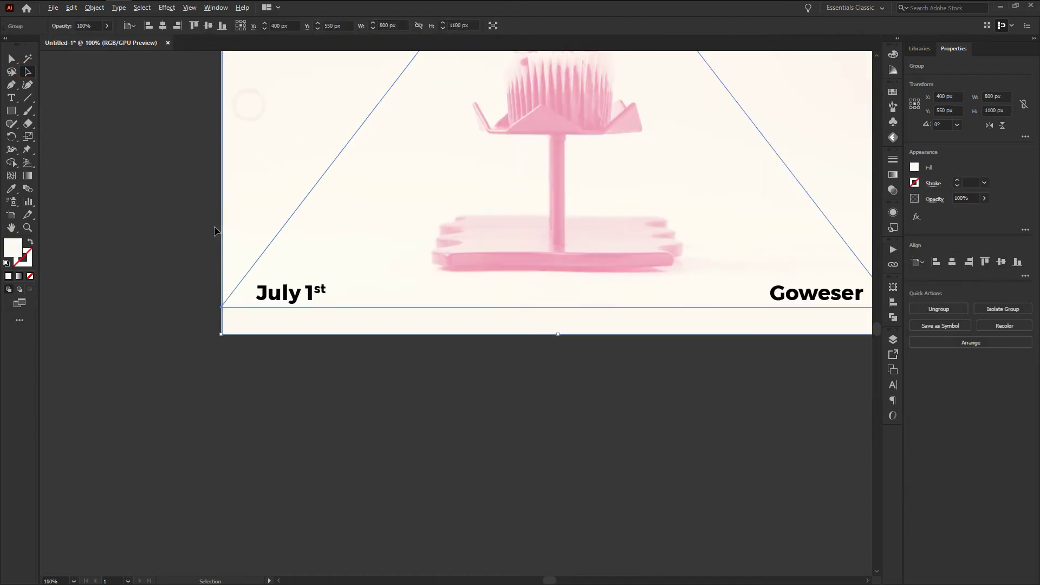
# Step: Change the bottom-right Goweser label to '2020'
pyautogui.scroll(-2, 414, 271)
pyautogui.scroll(3, 479, 301)
pyautogui.click(479, 300)
pyautogui.doubleClick(479, 300)
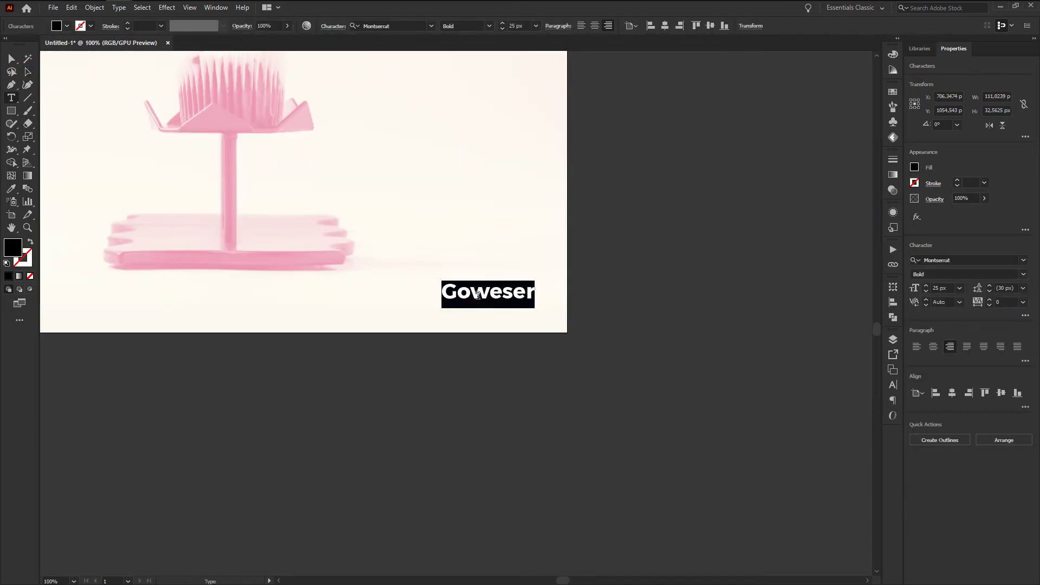
pyautogui.write('2020')
pyautogui.press('Escape')
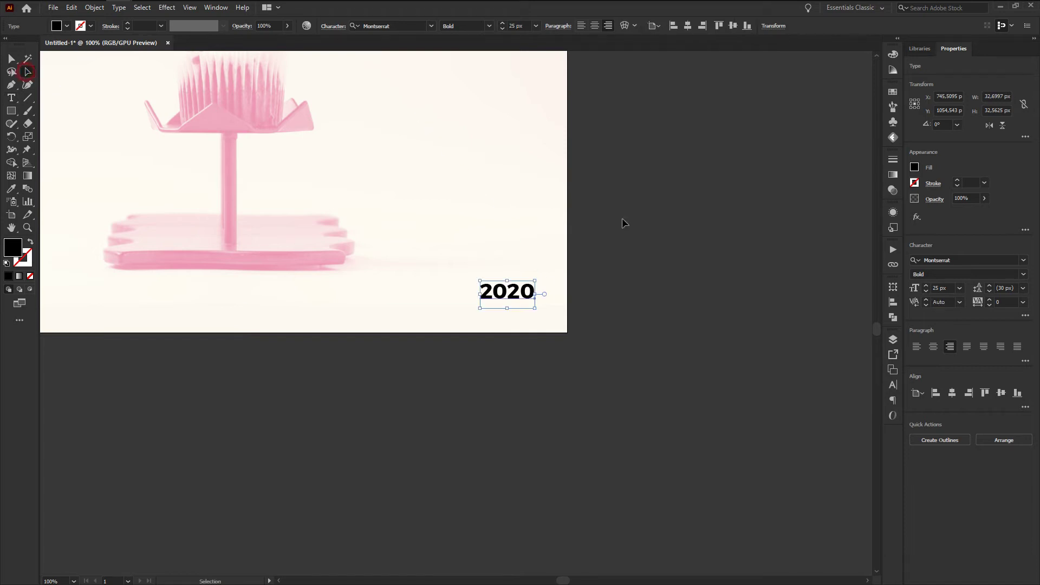
pyautogui.scroll(-3, 688, 310)
pyautogui.click(683, 243)
# Step: Move the cupcake photo up within its group so it fills the poster top
pyautogui.scroll(3, 683, 248)
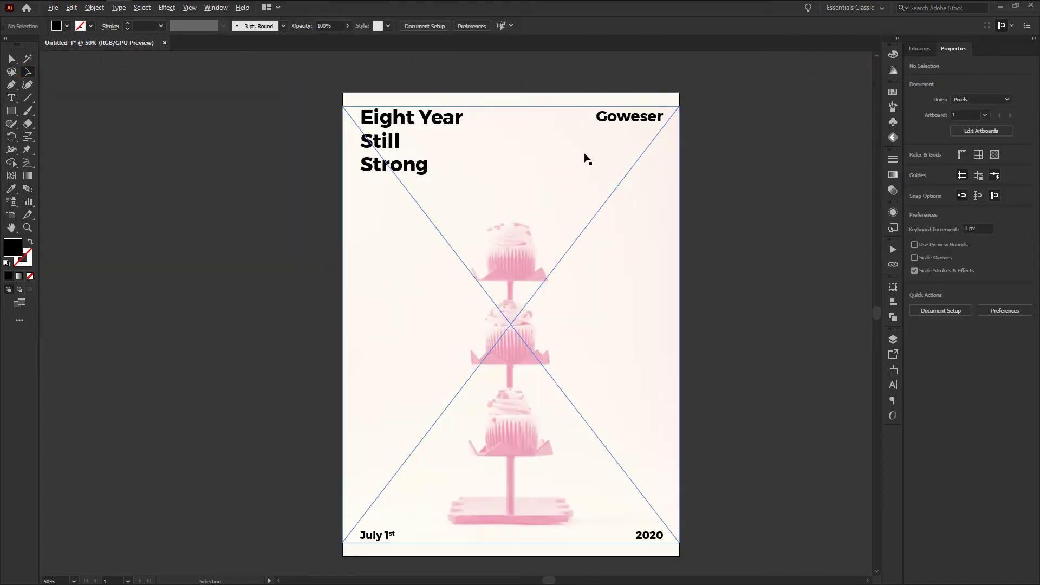
pyautogui.scroll(1, 548, 383)
pyautogui.scroll(1, 604, 446)
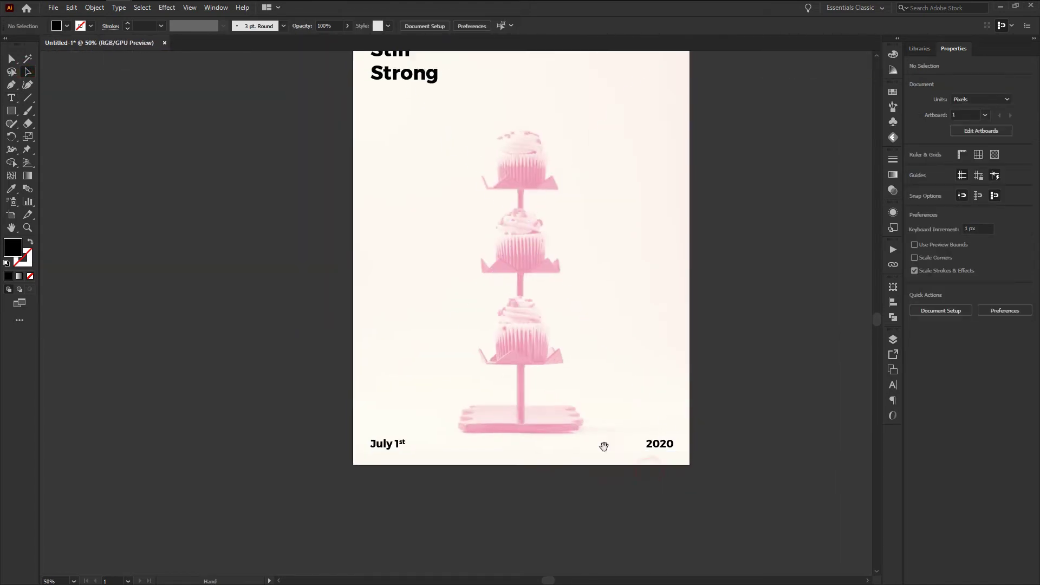
pyautogui.click(512, 219)
pyautogui.scroll(-1, 511, 221)
pyautogui.click(691, 230)
pyautogui.scroll(1, 571, 219)
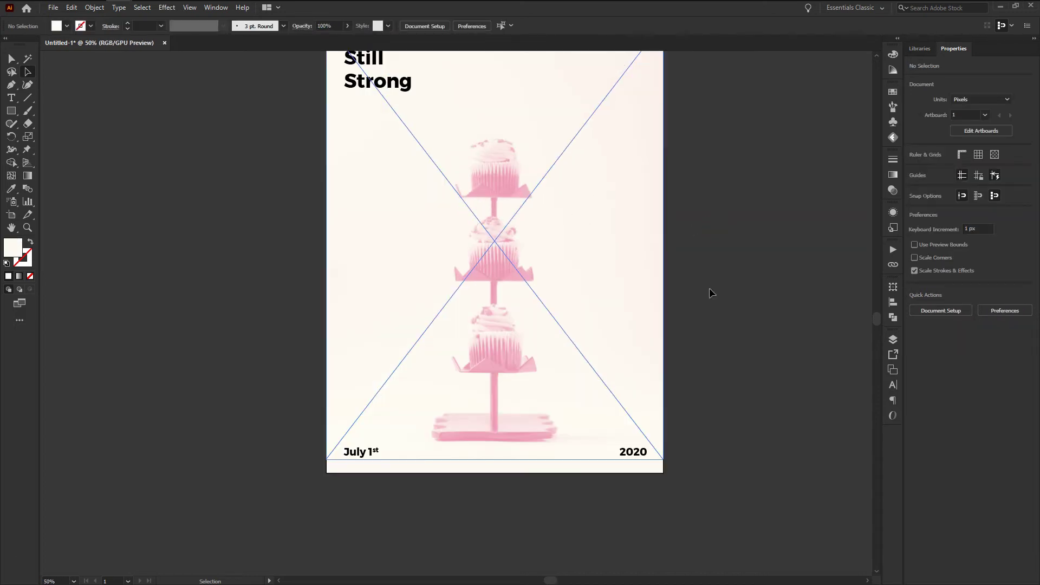
pyautogui.scroll(-1, 587, 232)
pyautogui.click(587, 230)
pyautogui.doubleClick(586, 238)
pyautogui.moveTo(585, 254); pyautogui.dragTo(583, 245)
pyautogui.click(820, 278)
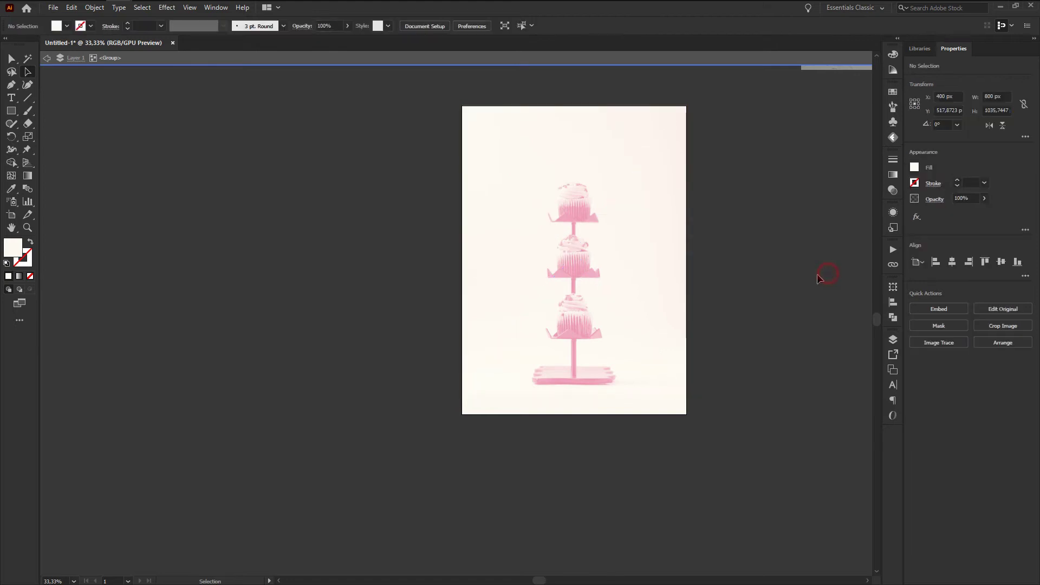
pyautogui.doubleClick(819, 278)
pyautogui.scroll(1, 549, 376)
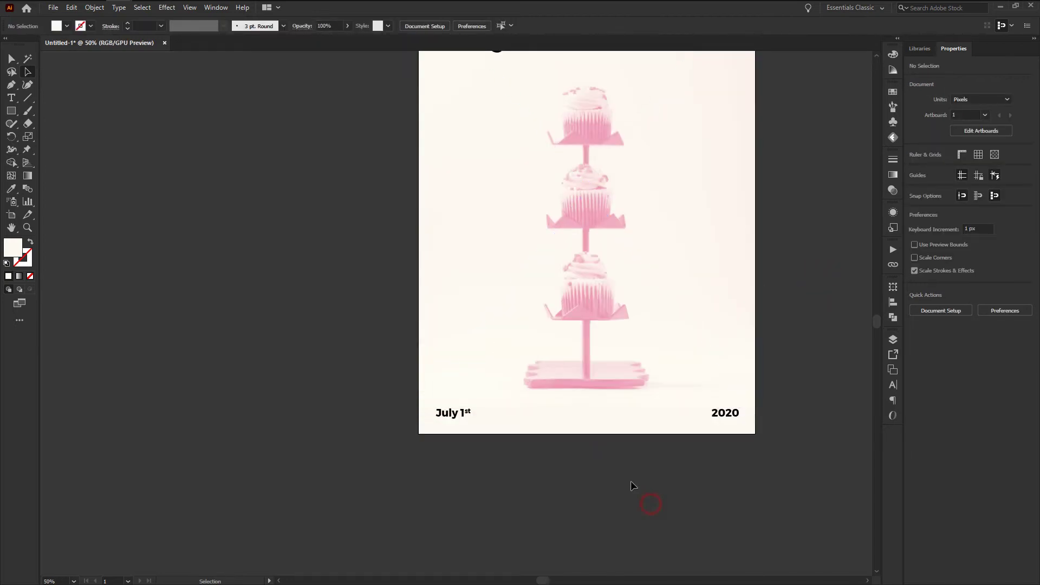
pyautogui.scroll(-1, 498, 344)
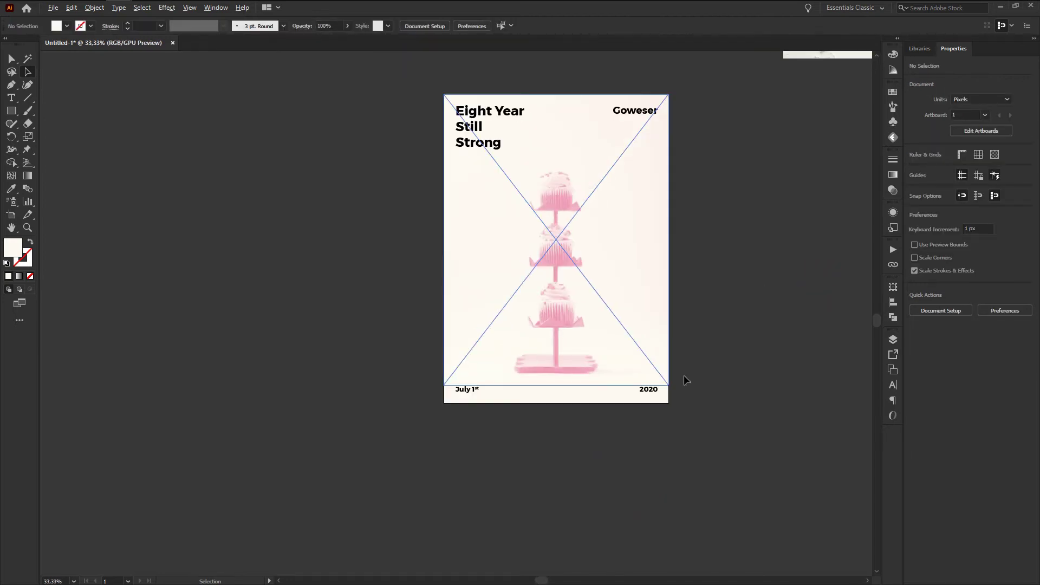
pyautogui.click(650, 388)
pyautogui.keyDown('shift'); pyautogui.click(466, 391); pyautogui.keyUp('shift')
pyautogui.keyDown('shift'); pyautogui.click(486, 115); pyautogui.keyUp('shift')
pyautogui.keyDown('shift'); pyautogui.click(629, 110); pyautogui.keyUp('shift')
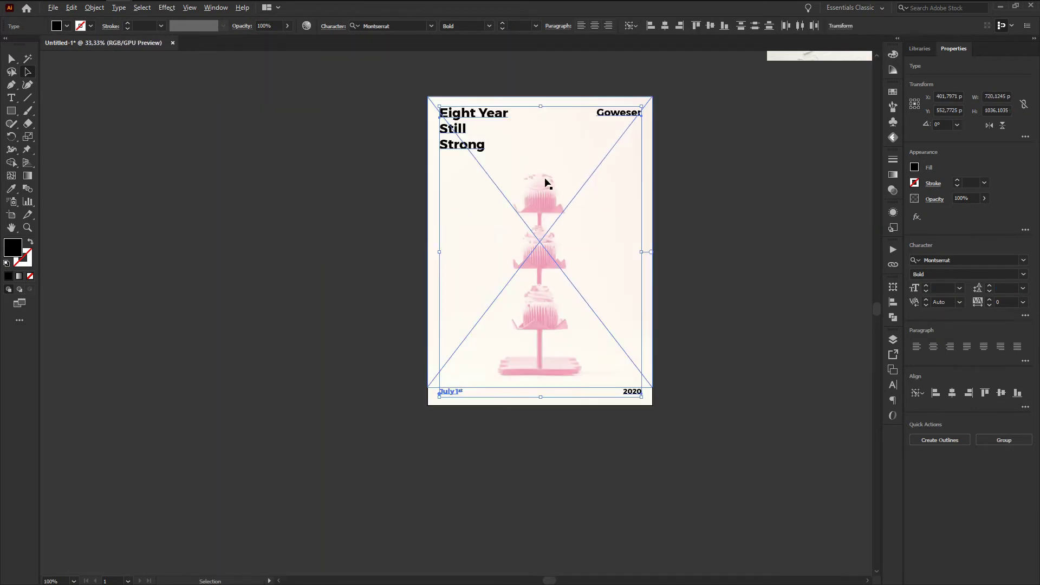
pyautogui.scroll(2, 546, 183)
pyautogui.scroll(1, 497, 244)
pyautogui.scroll(2, 499, 243)
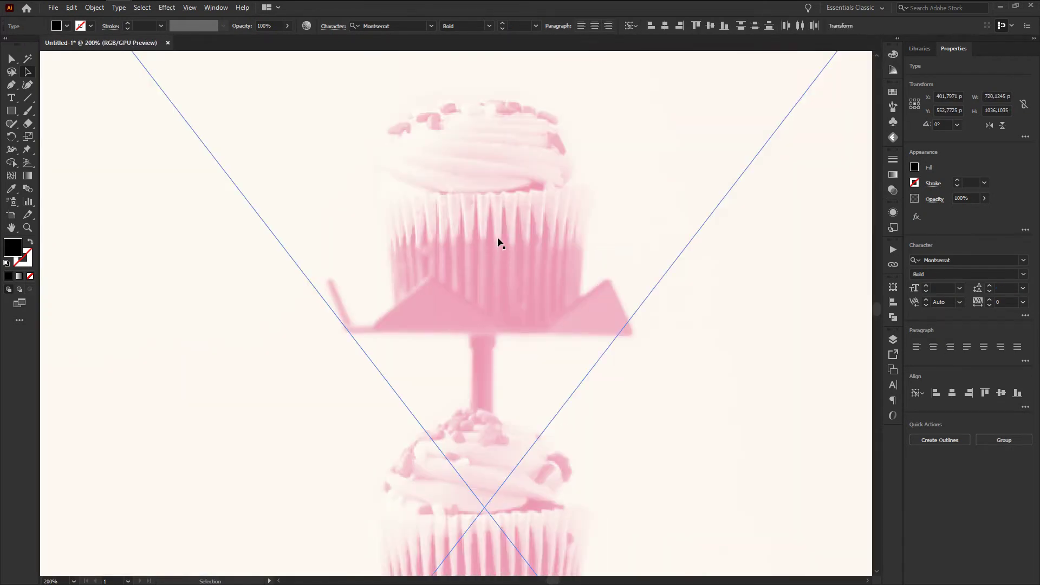
pyautogui.press('i')
pyautogui.click(438, 308)
pyautogui.hotkey('ctrl', '0')
pyautogui.scroll(-2, 394, 150)
pyautogui.scroll(2, 394, 150)
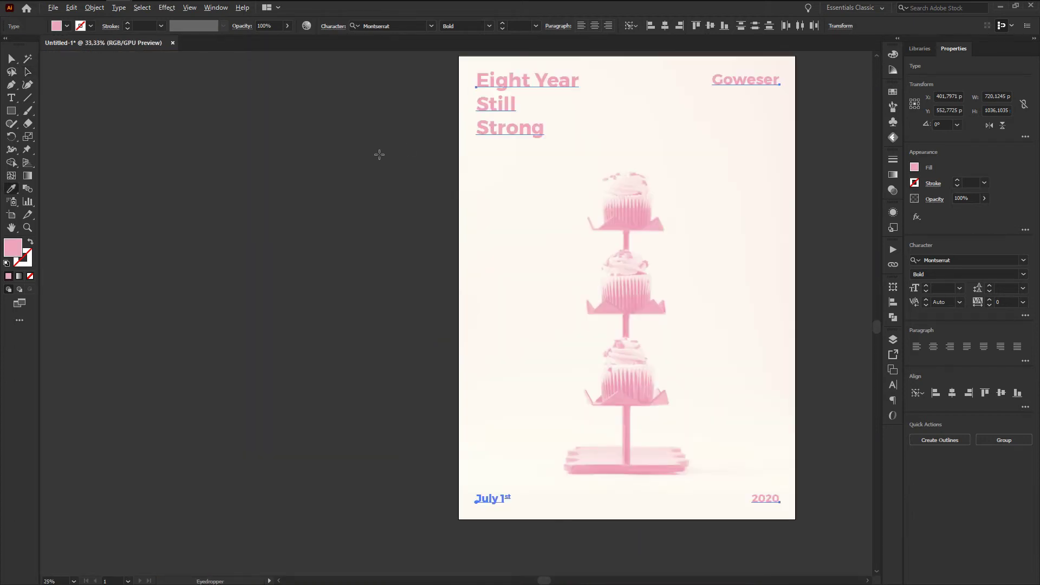
pyautogui.doubleClick(8, 251)
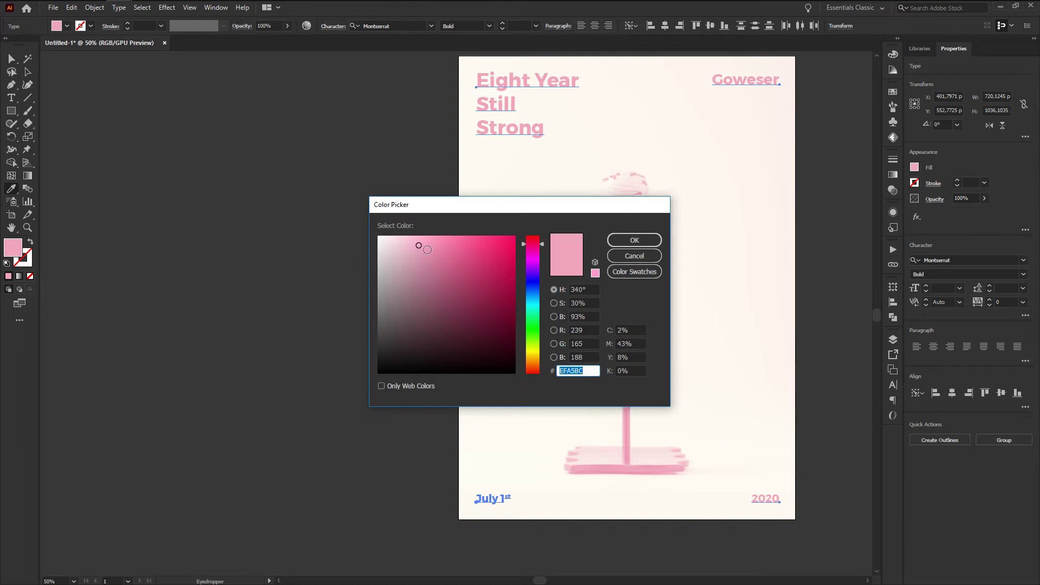
pyautogui.click(421, 250)
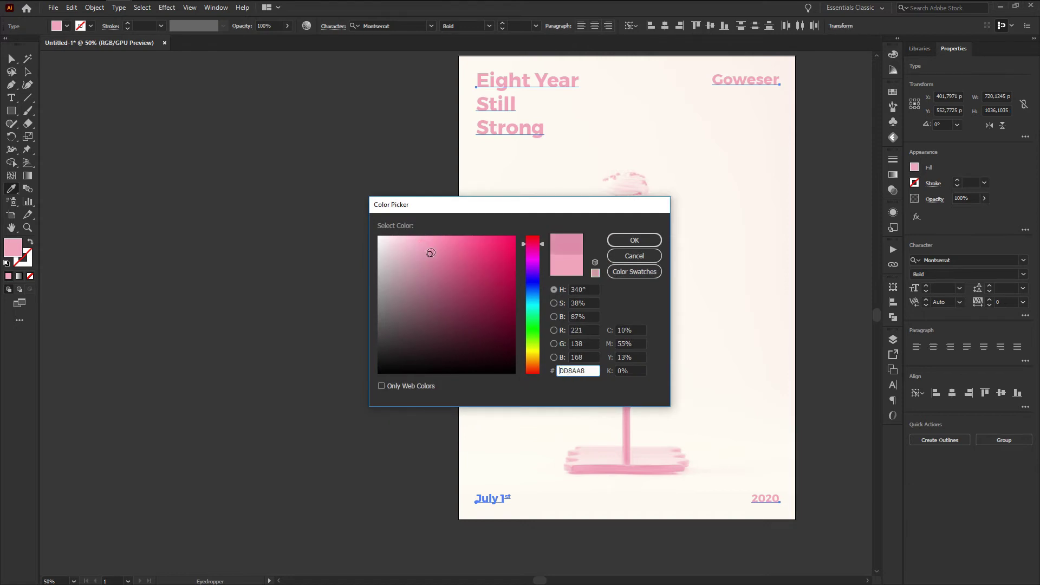
pyautogui.click(630, 240)
pyautogui.keyDown('alt'); pyautogui.scroll(-1, 411, 189); pyautogui.keyUp('alt')
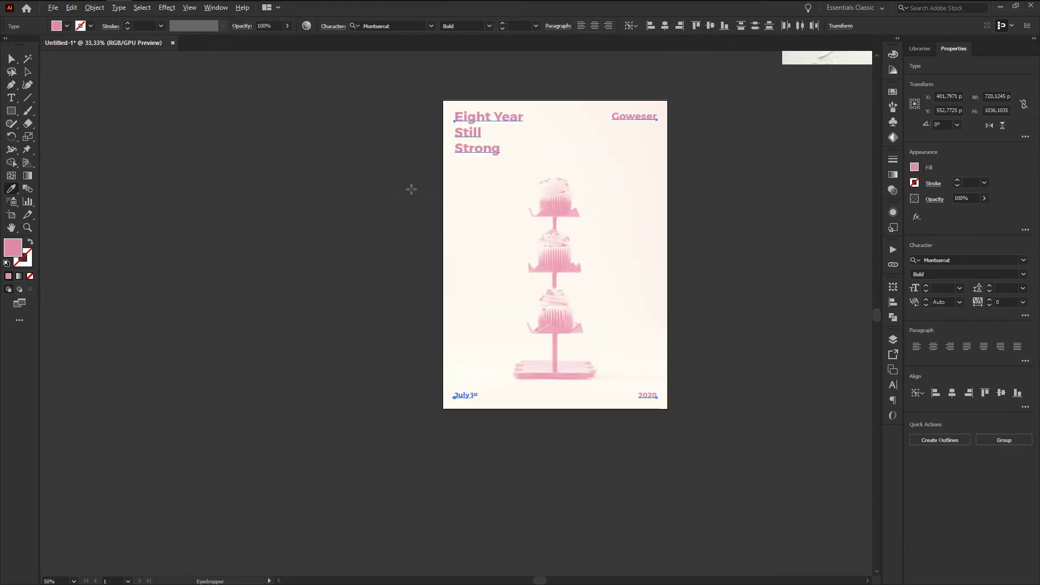
pyautogui.press('v')
pyautogui.click(639, 148)
pyautogui.keyDown('alt'); pyautogui.scroll(1, 476, 105); pyautogui.keyUp('alt')
pyautogui.keyDown('alt'); pyautogui.scroll(-1, 715, 214); pyautogui.keyUp('alt')
pyautogui.click(716, 214)
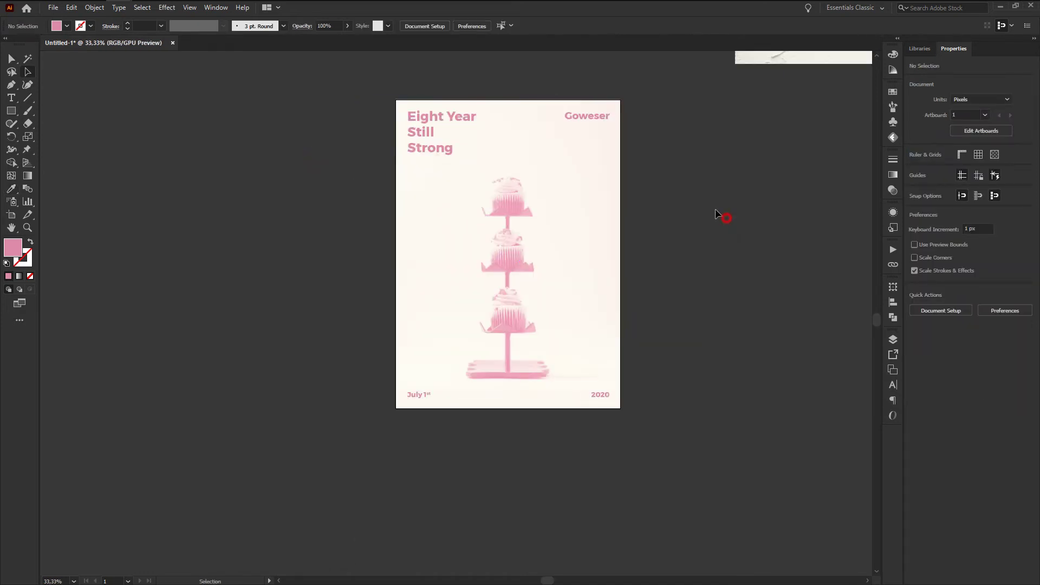
pyautogui.keyDown('alt'); pyautogui.scroll(1, 476, 121); pyautogui.keyUp('alt')
pyautogui.keyDown('alt'); pyautogui.scroll(-1, 475, 122); pyautogui.keyUp('alt')
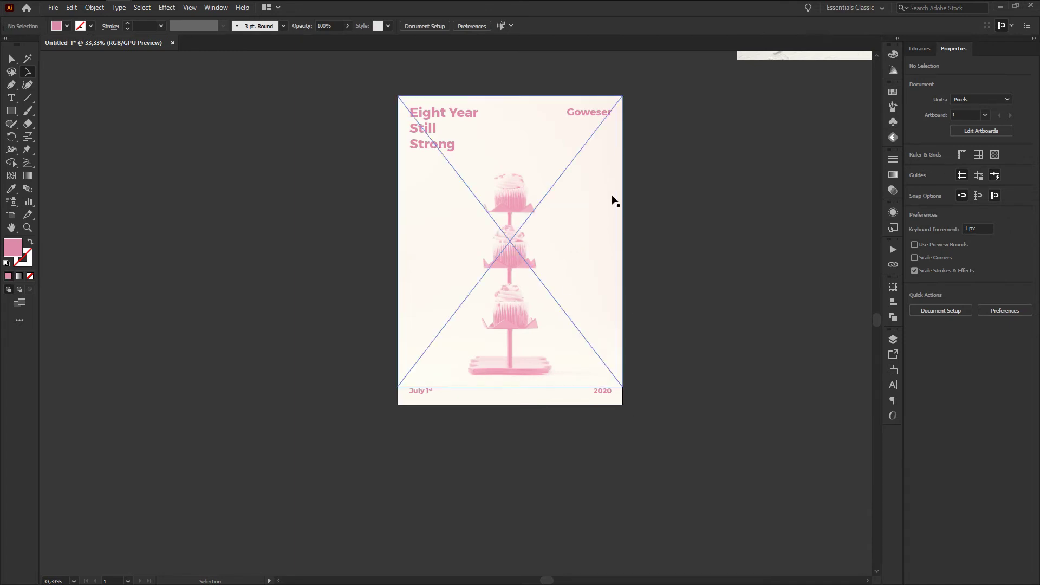
pyautogui.keyDown('alt'); pyautogui.scroll(1, 587, 89); pyautogui.keyUp('alt')
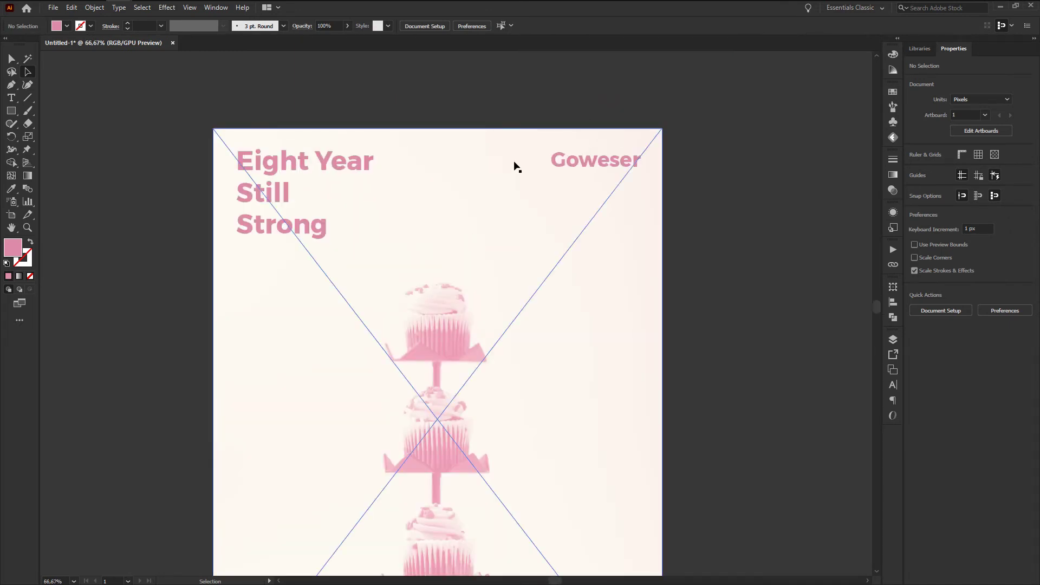
pyautogui.keyDown('alt'); pyautogui.scroll(-2, 511, 221); pyautogui.keyUp('alt')
pyautogui.keyDown('alt'); pyautogui.scroll(1, 460, 293); pyautogui.keyUp('alt')
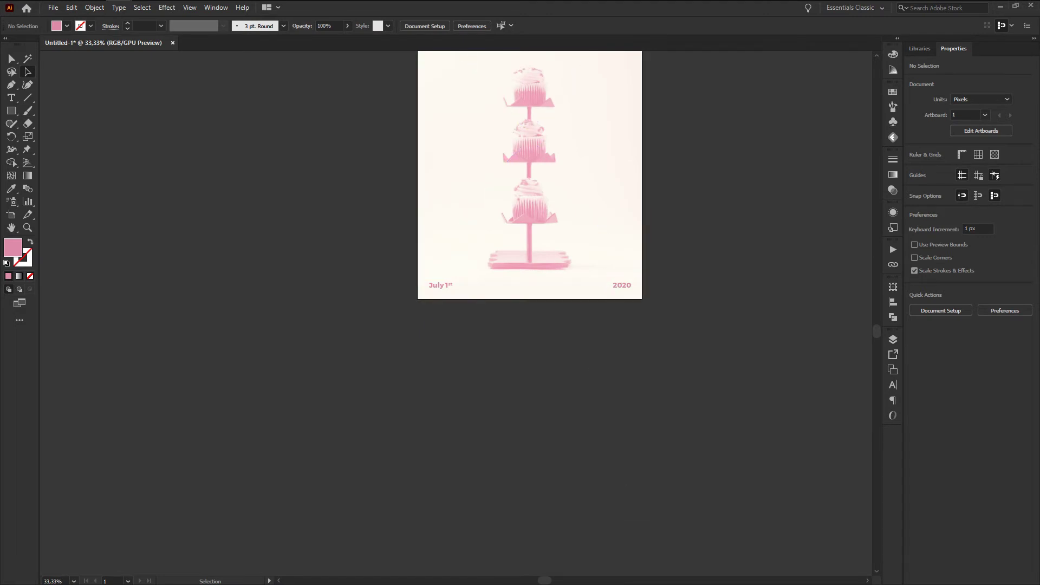
pyautogui.press('\\')
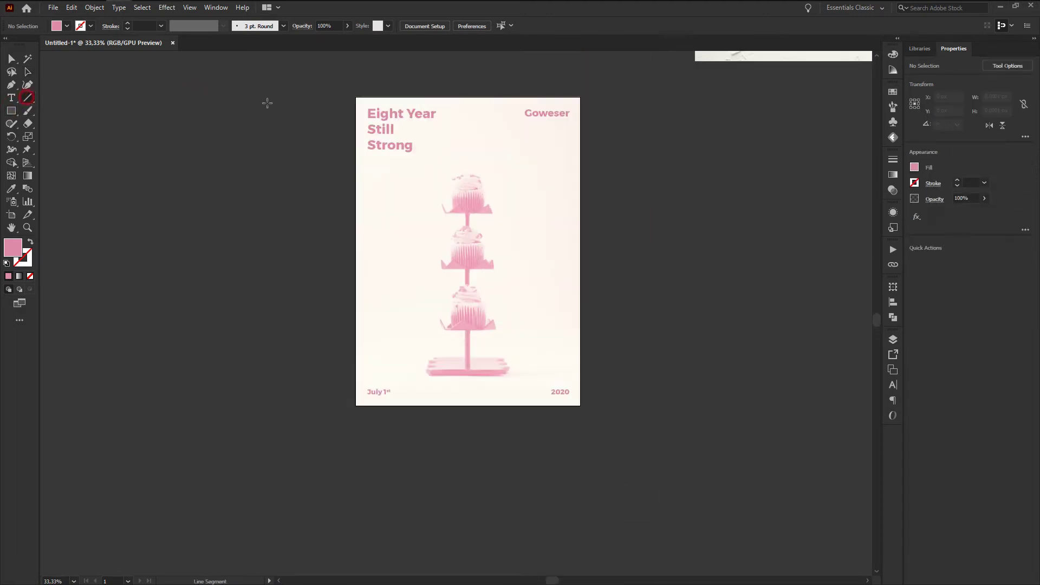
# Step: Draw a horizontal line from after Eight Year to just before Goweser
pyautogui.keyDown('alt'); pyautogui.scroll(2, 441, 67); pyautogui.keyUp('alt')
pyautogui.keyDown('alt'); pyautogui.scroll(1, 558, 168); pyautogui.keyUp('alt')
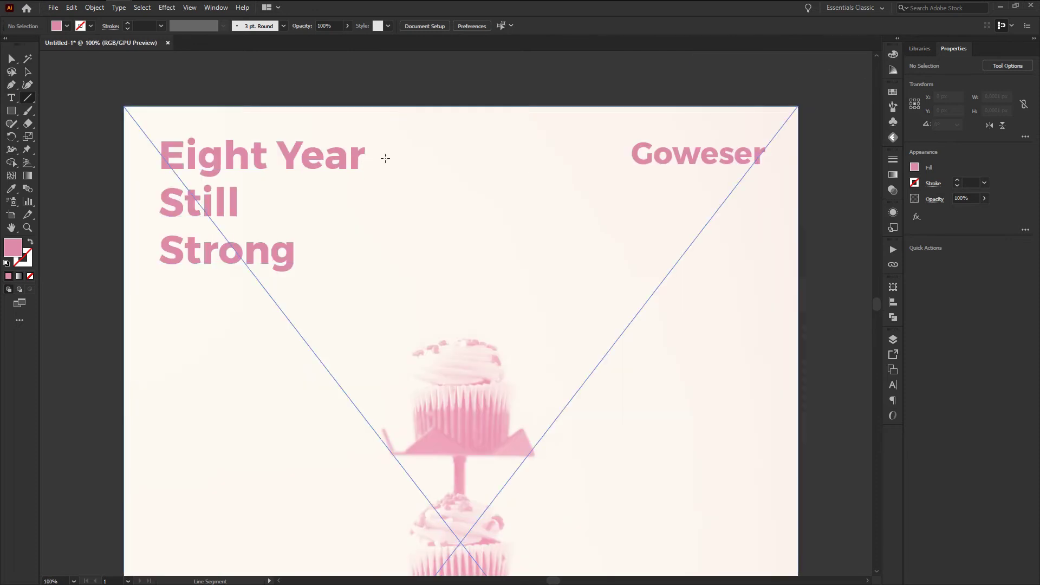
pyautogui.moveTo(388, 158); pyautogui.dragTo(621, 158)
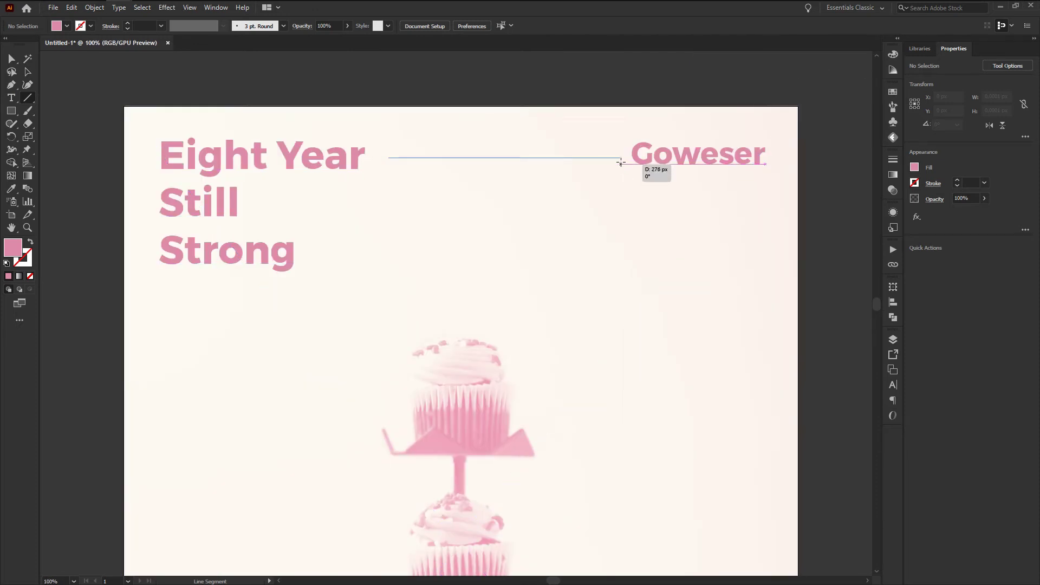
pyautogui.moveTo(620, 159); pyautogui.dragTo(620, 159)
pyautogui.press('a')
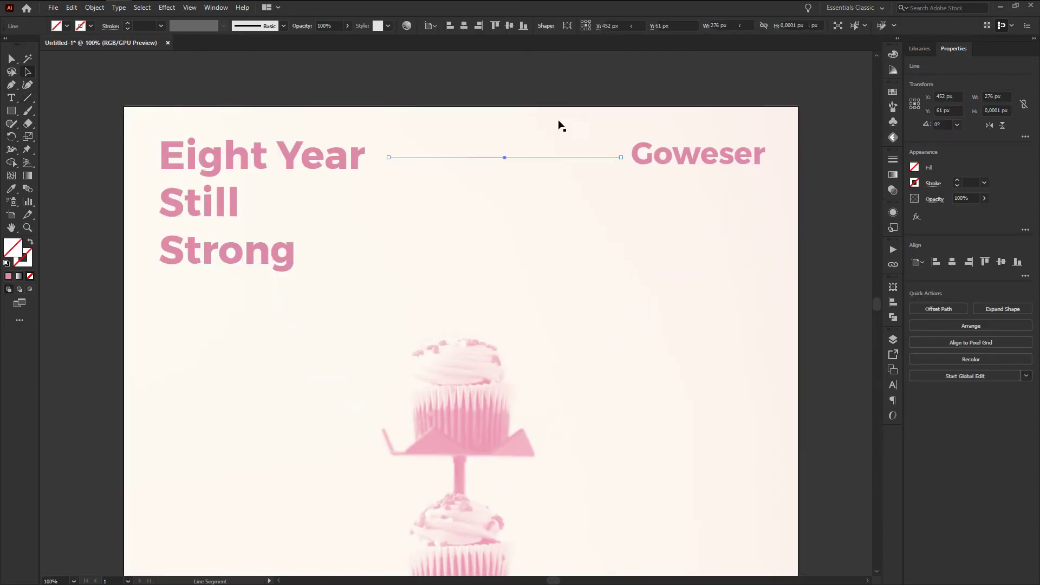
# Step: Colour the line's stroke with Goweser's pink using the Eyedropper
pyautogui.keyDown('alt'); pyautogui.scroll(-3, 475, 170); pyautogui.keyUp('alt')
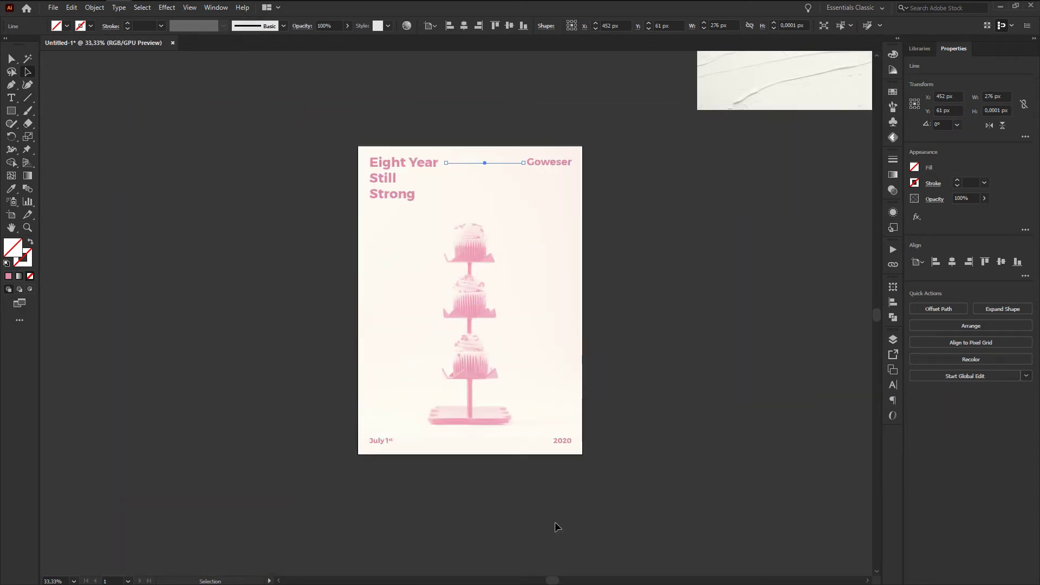
pyautogui.keyDown('alt'); pyautogui.scroll(1, 517, 292); pyautogui.keyUp('alt')
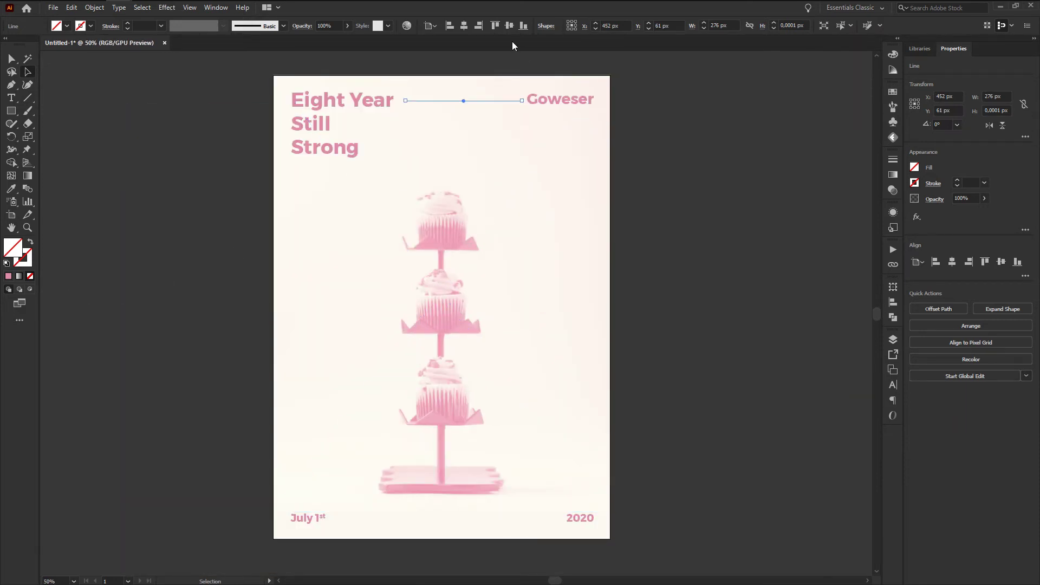
pyautogui.keyDown('alt'); pyautogui.scroll(1, 399, 167); pyautogui.keyUp('alt')
pyautogui.keyDown('alt'); pyautogui.scroll(1, 400, 167); pyautogui.keyUp('alt')
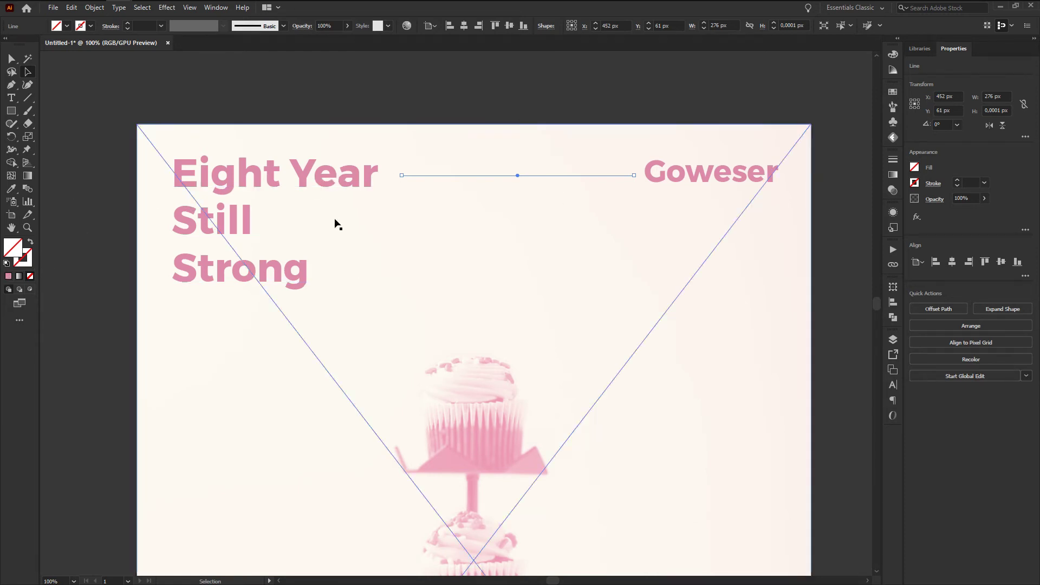
pyautogui.click(27, 260)
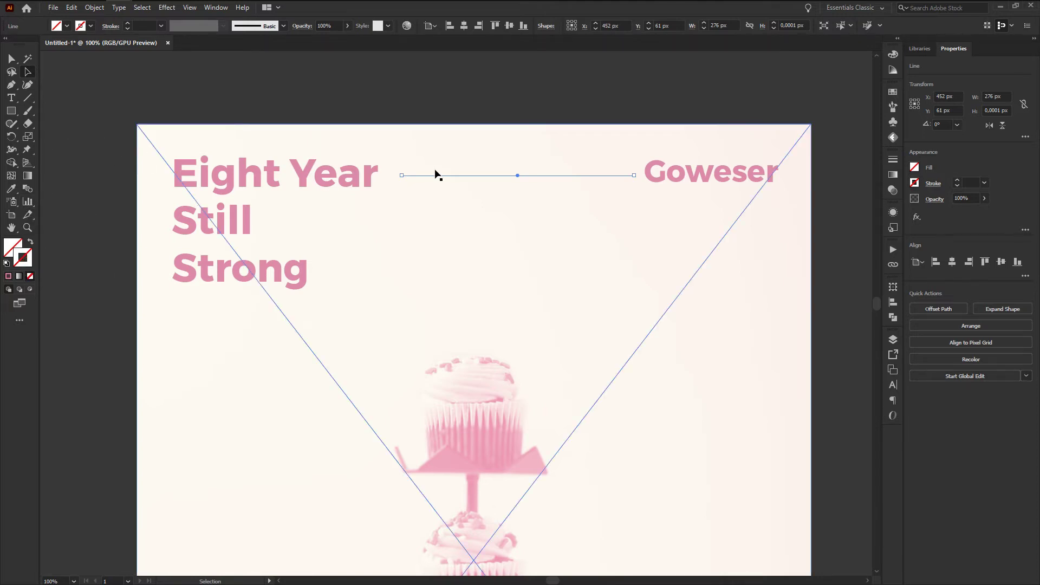
pyautogui.press('i')
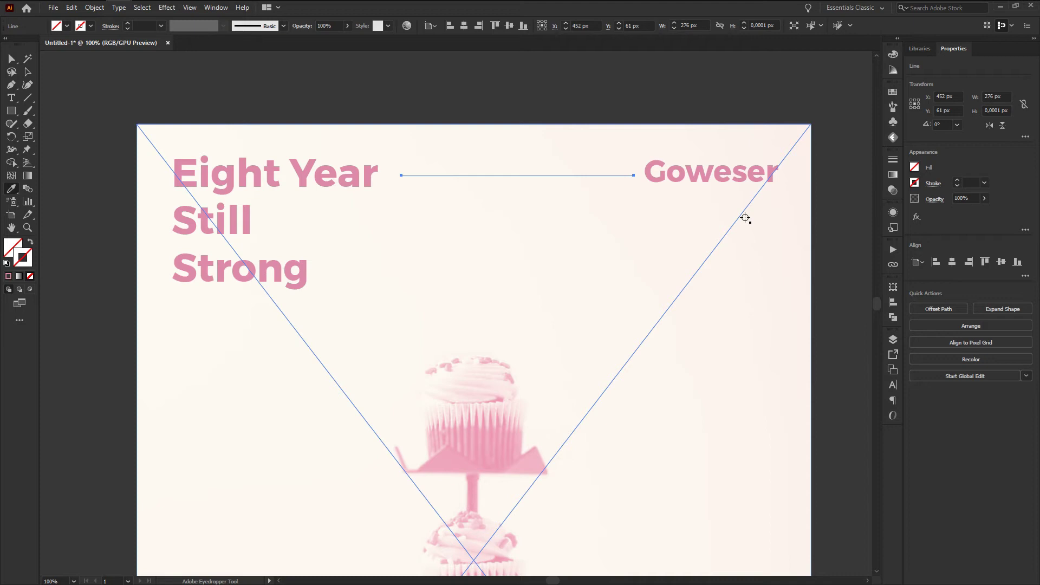
pyautogui.click(660, 164)
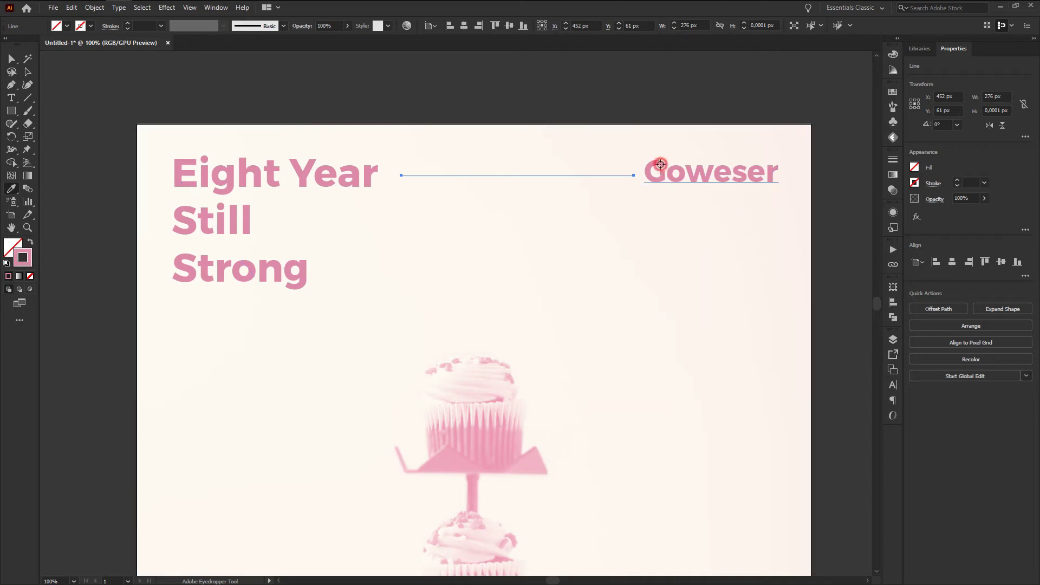
pyautogui.scroll(3, 485, 195)
pyautogui.scroll(-3, 349, 269)
pyautogui.scroll(-3, 474, 149)
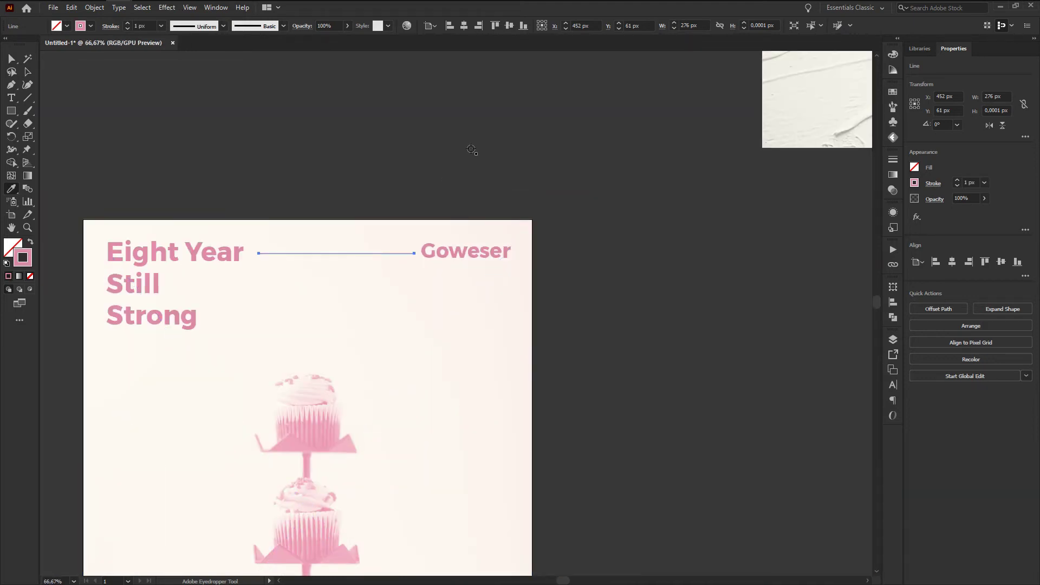
# Step: Nudge the pink line up 2 px
pyautogui.press('v')
pyautogui.click(474, 149)
pyautogui.scroll(-2, 664, 174)
pyautogui.scroll(3, 486, 164)
pyautogui.scroll(5, 623, 195)
pyautogui.click(731, 247)
pyautogui.press('Up')
pyautogui.press('Up')
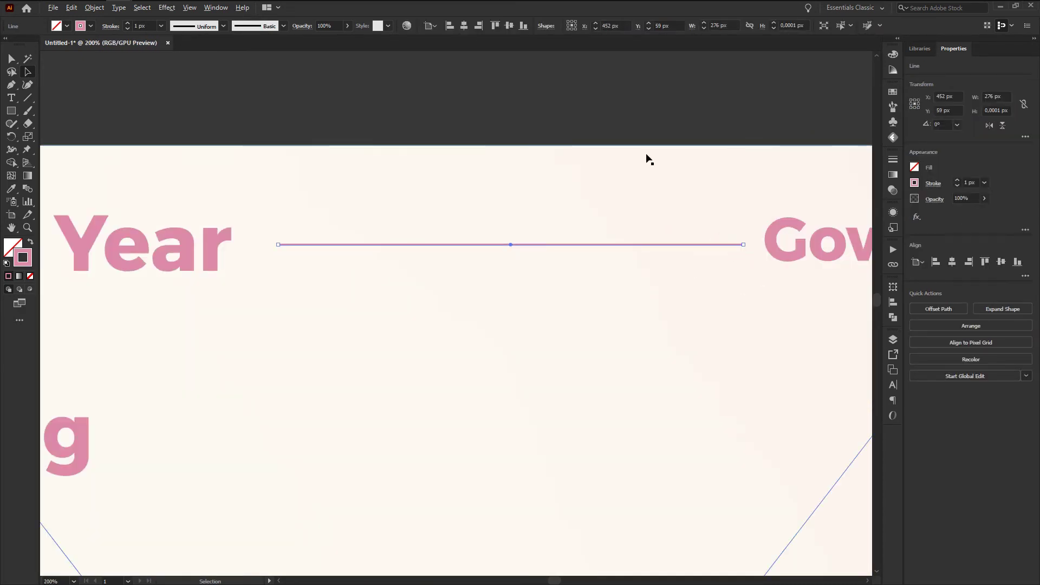
pyautogui.scroll(-3, 645, 158)
# Step: Give the Eight Year Still Strong headline a 42 px font size and 48 px leading
pyautogui.click(450, 210)
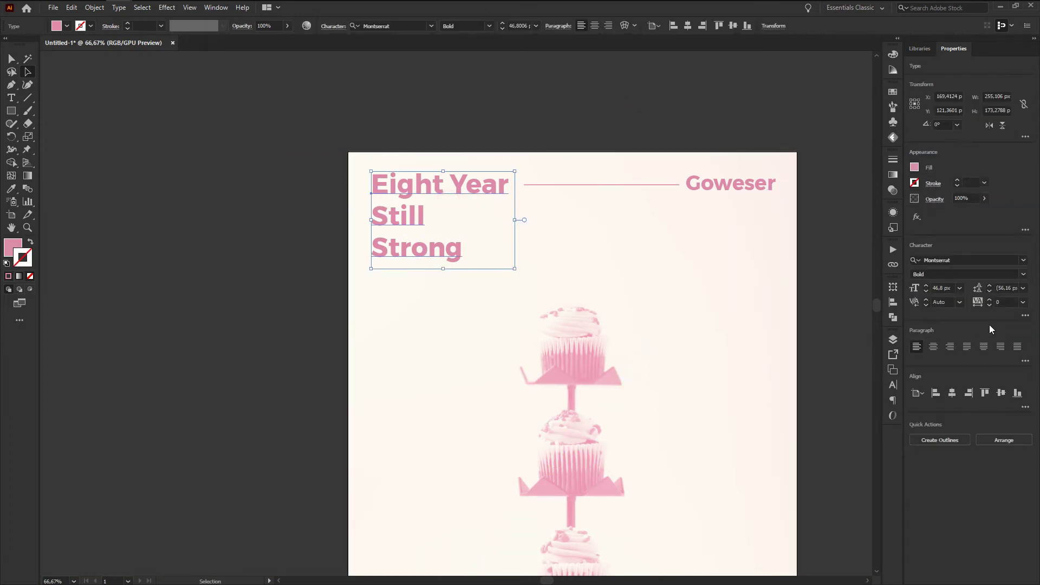
pyautogui.click(960, 288)
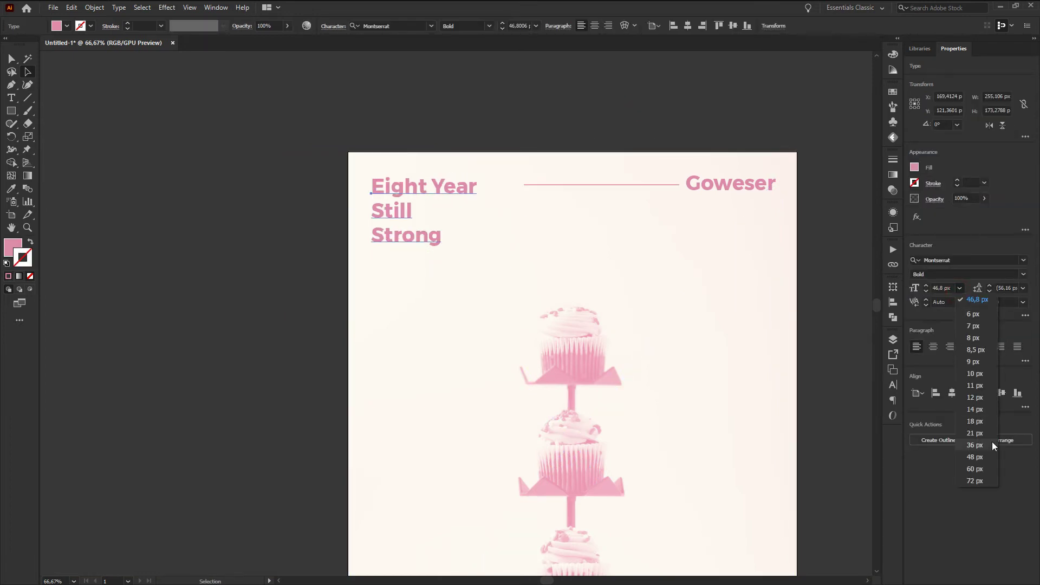
pyautogui.press('Escape')
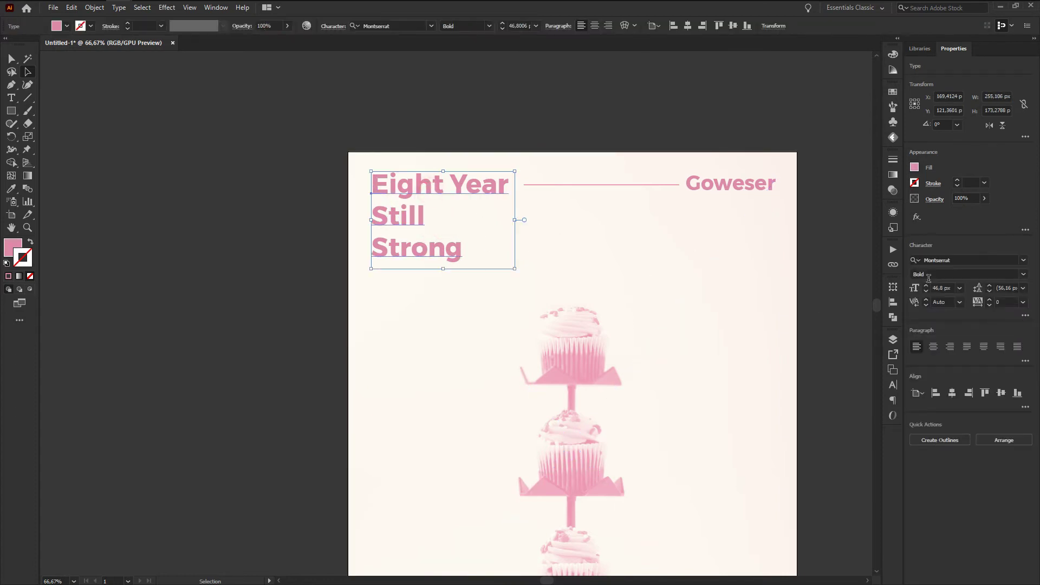
pyautogui.click(946, 288)
pyautogui.write('42')
pyautogui.press('Return')
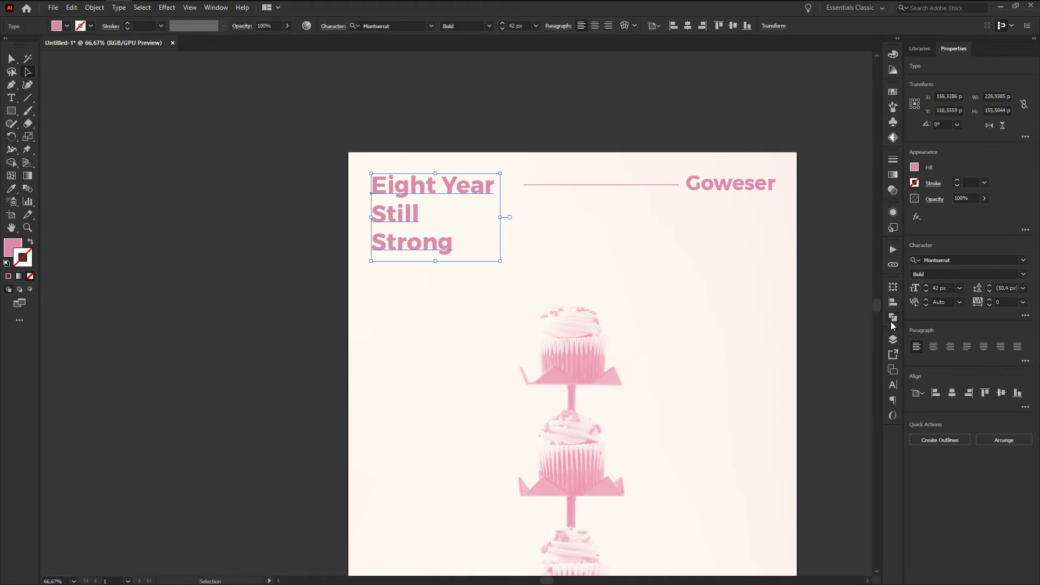
pyautogui.click(1026, 291)
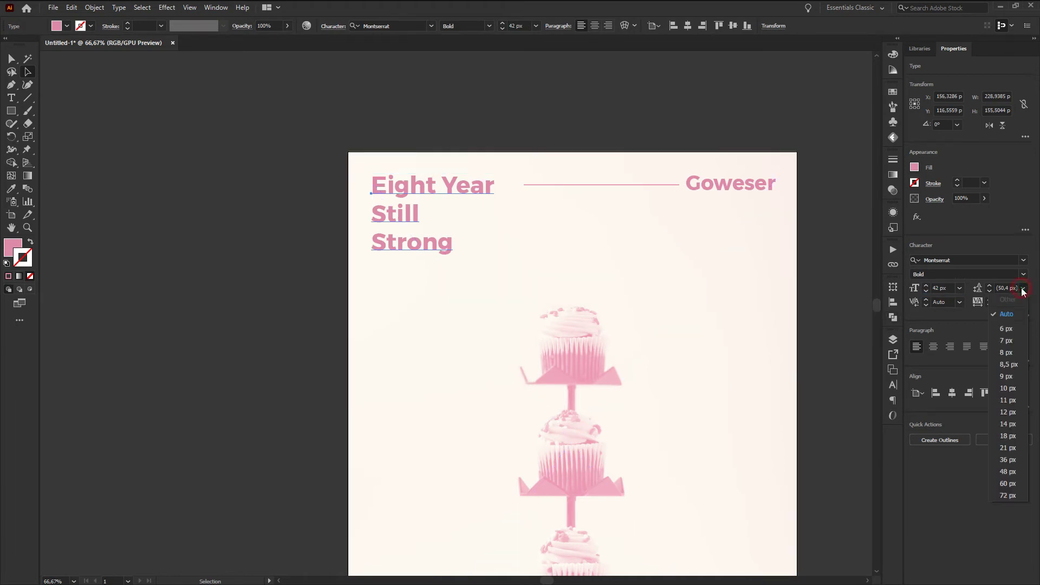
pyautogui.click(1006, 472)
pyautogui.click(844, 226)
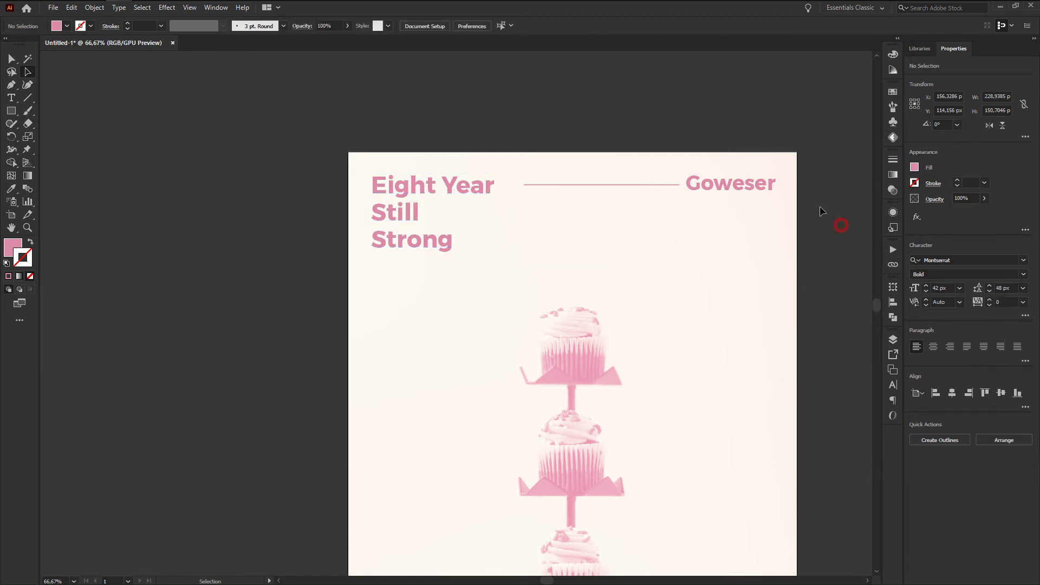
# Step: Copy the top pink line to the footer and stretch it between July 1st and 2020
pyautogui.keyDown('alt'); pyautogui.scroll(-2, 638, 127); pyautogui.keyUp('alt')
pyautogui.keyDown('alt'); pyautogui.scroll(1, 658, 428); pyautogui.keyUp('alt')
pyautogui.scroll(1, 577, 103)
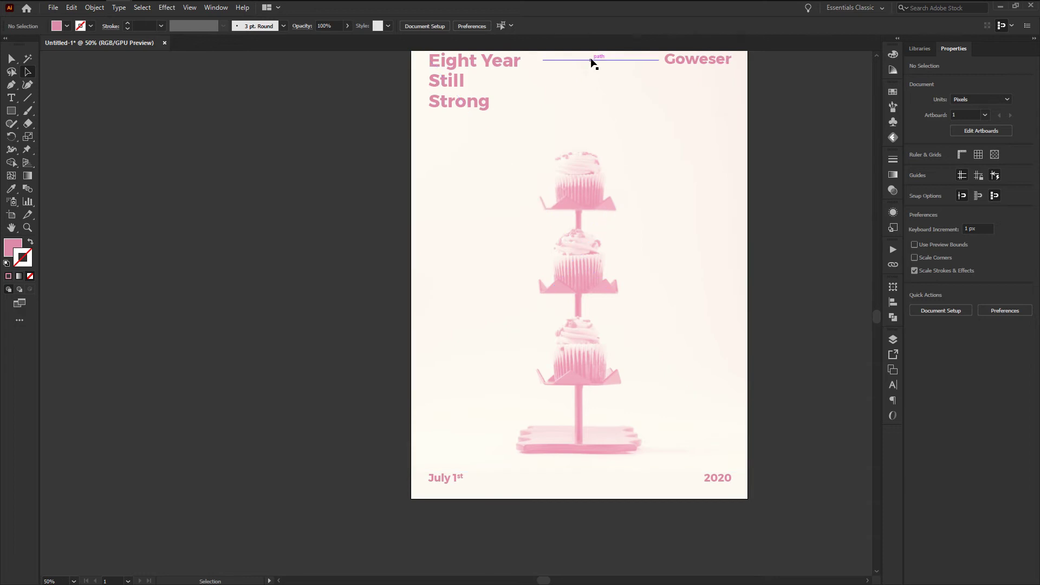
pyautogui.scroll(2, 589, 61)
pyautogui.click(585, 135)
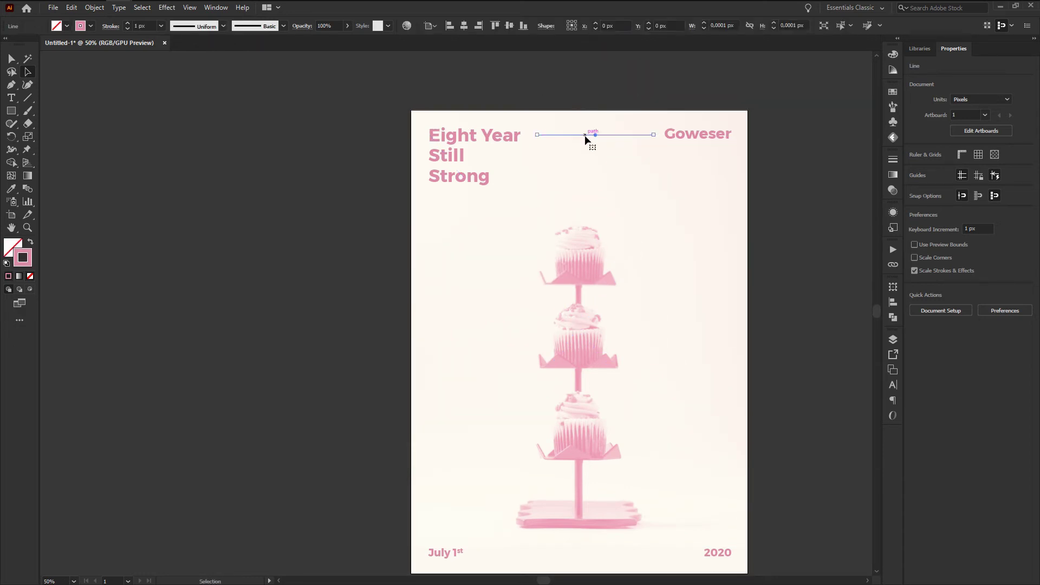
pyautogui.keyDown('alt'); pyautogui.moveTo(587, 135); pyautogui.dragTo(558, 556); pyautogui.keyUp('alt')
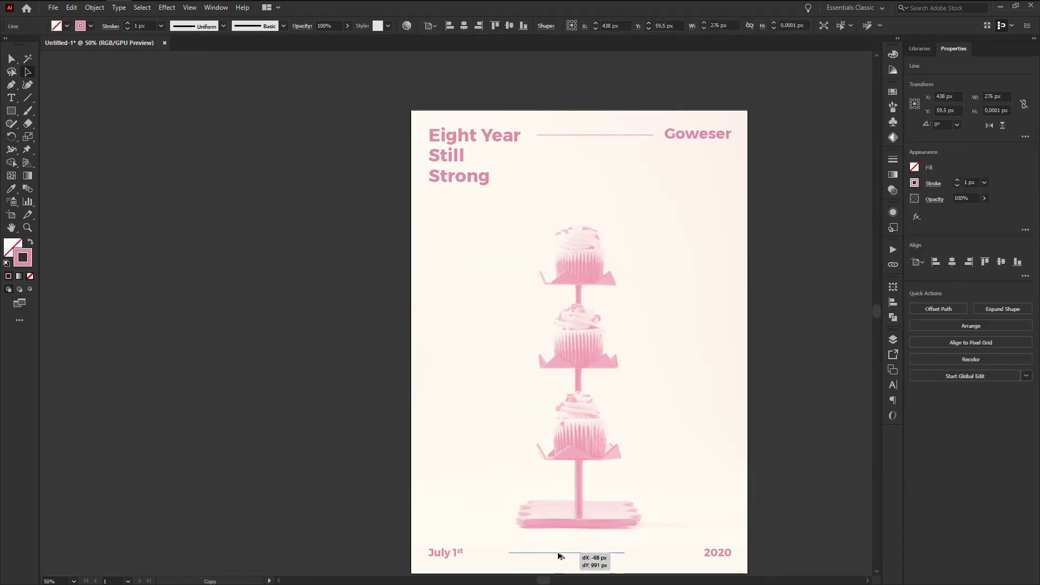
pyautogui.hotkey('ctrl', '1')
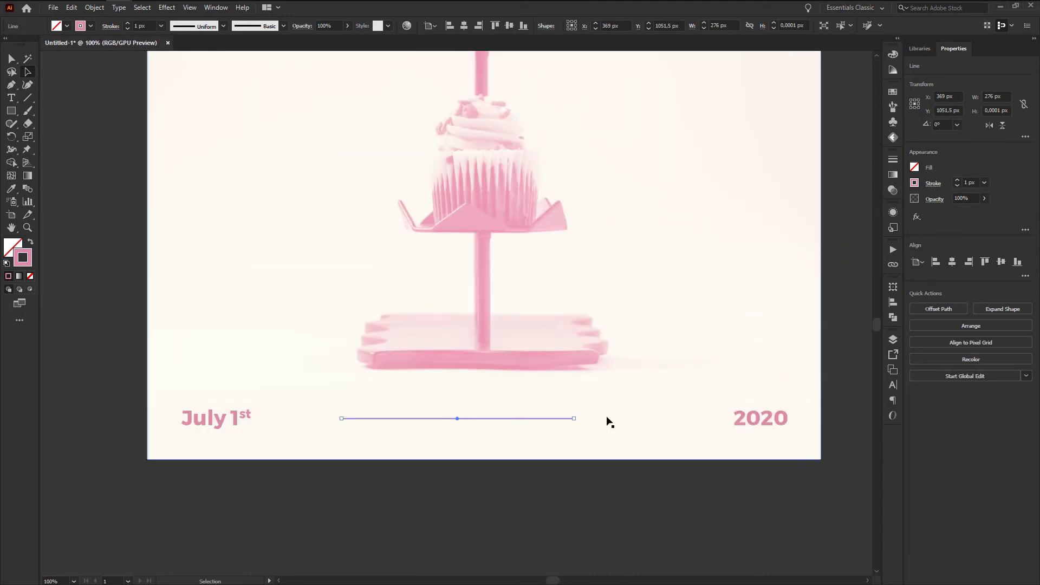
pyautogui.moveTo(574, 419); pyautogui.dragTo(720, 419)
pyautogui.moveTo(341, 418); pyautogui.dragTo(264, 418)
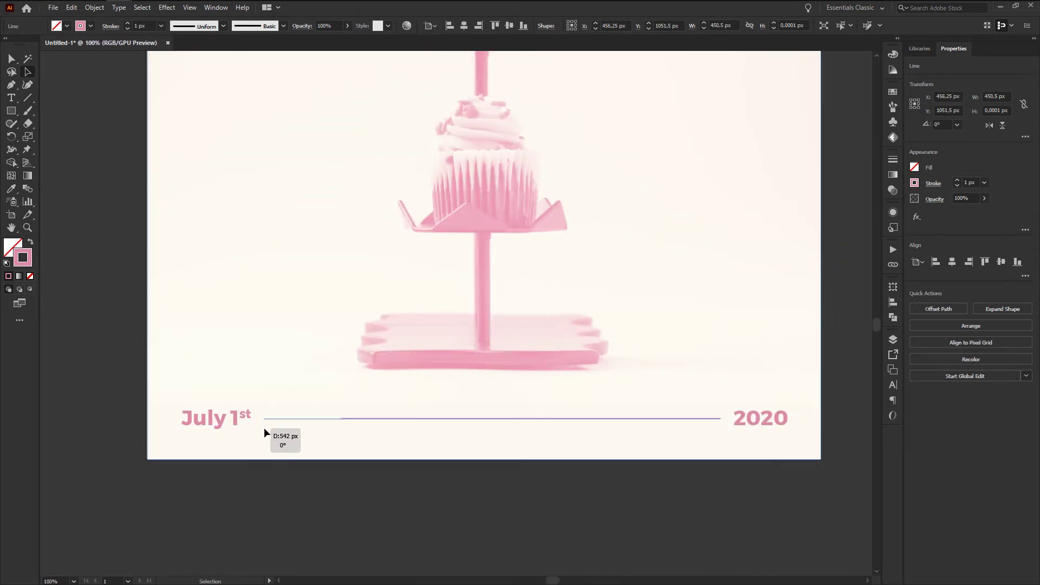
pyautogui.click(425, 488)
pyautogui.hotkey('ctrl', '0')
pyautogui.scroll(1, 650, 411)
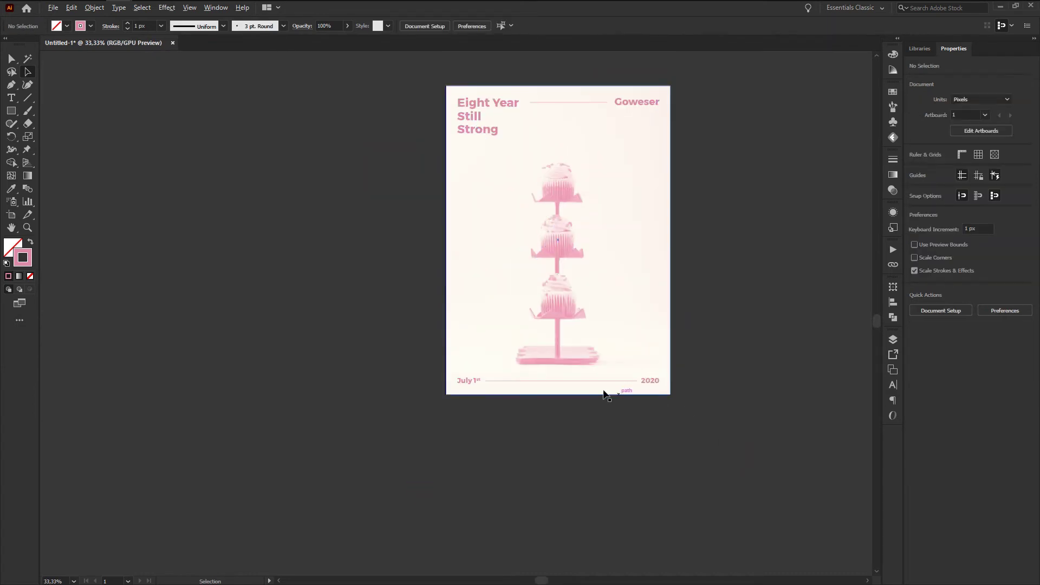
pyautogui.keyDown('alt'); pyautogui.scroll(1, 604, 395); pyautogui.keyUp('alt')
# Step: Group July 1st, the footer line and 2020
pyautogui.click(677, 375)
pyautogui.keyDown('shift'); pyautogui.click(515, 377); pyautogui.keyUp('shift')
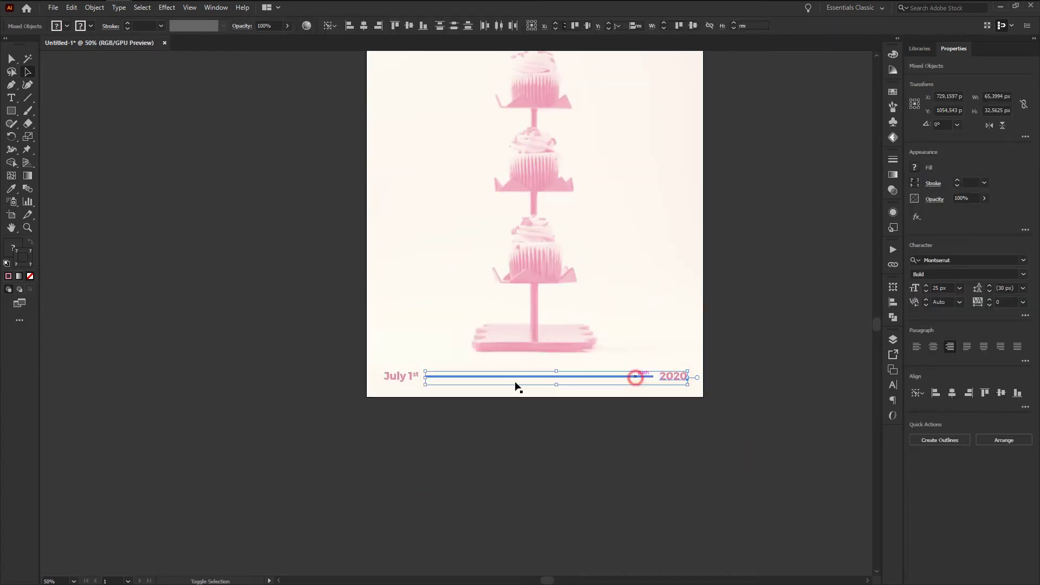
pyautogui.keyDown('shift'); pyautogui.click(389, 380); pyautogui.keyUp('shift')
pyautogui.hotkey('ctrl', 'g')
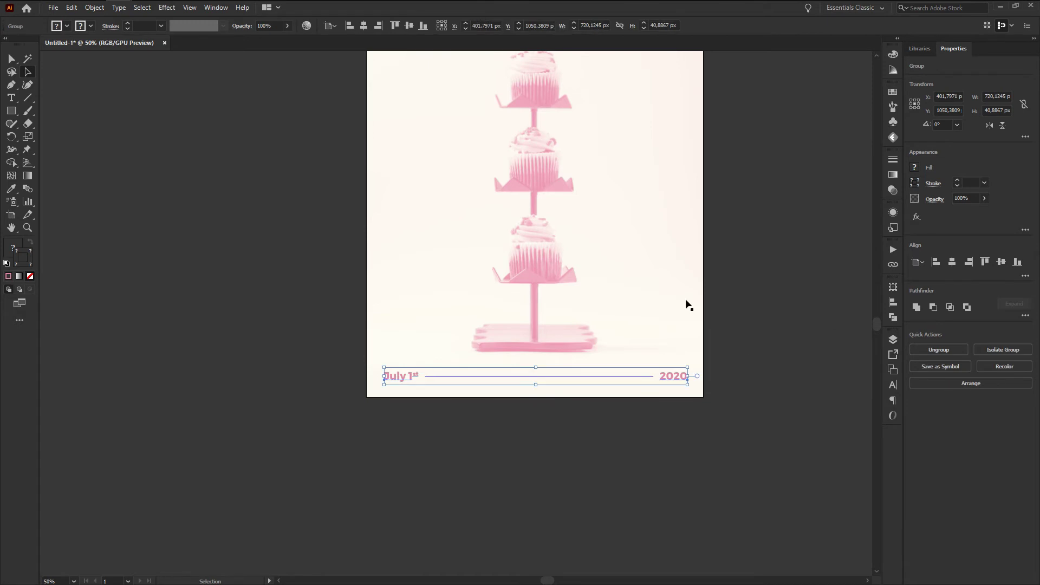
pyautogui.click(740, 230)
# Step: Group the top line, Goweser and the Eight Year Still Strong heading
pyautogui.scroll(5, 740, 230)
pyautogui.click(534, 107)
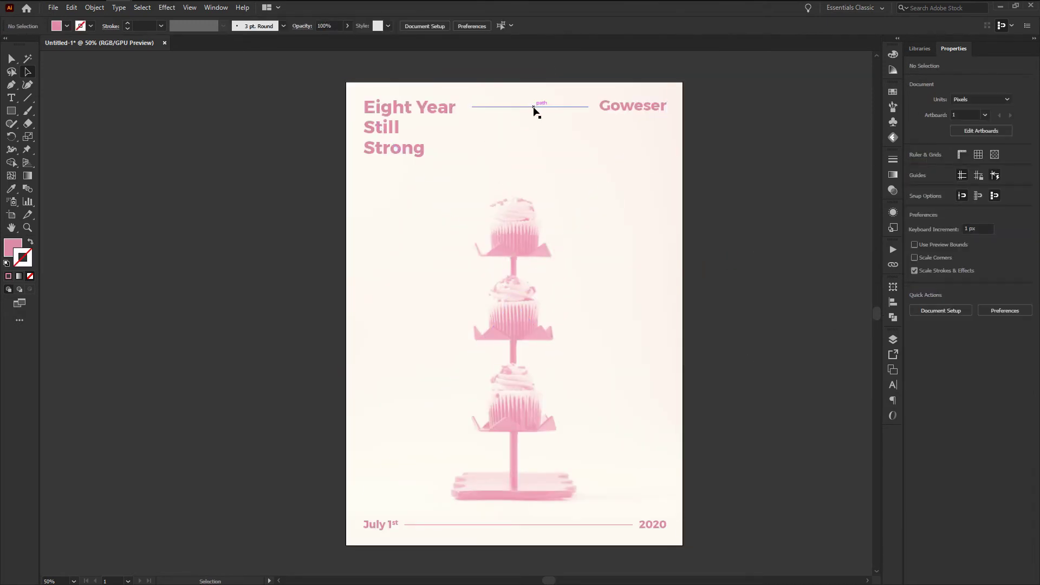
pyautogui.keyDown('shift'); pyautogui.click(615, 112); pyautogui.keyUp('shift')
pyautogui.keyDown('shift'); pyautogui.click(418, 128); pyautogui.keyUp('shift')
pyautogui.hotkey('ctrl', 'g')
pyautogui.click(587, 163)
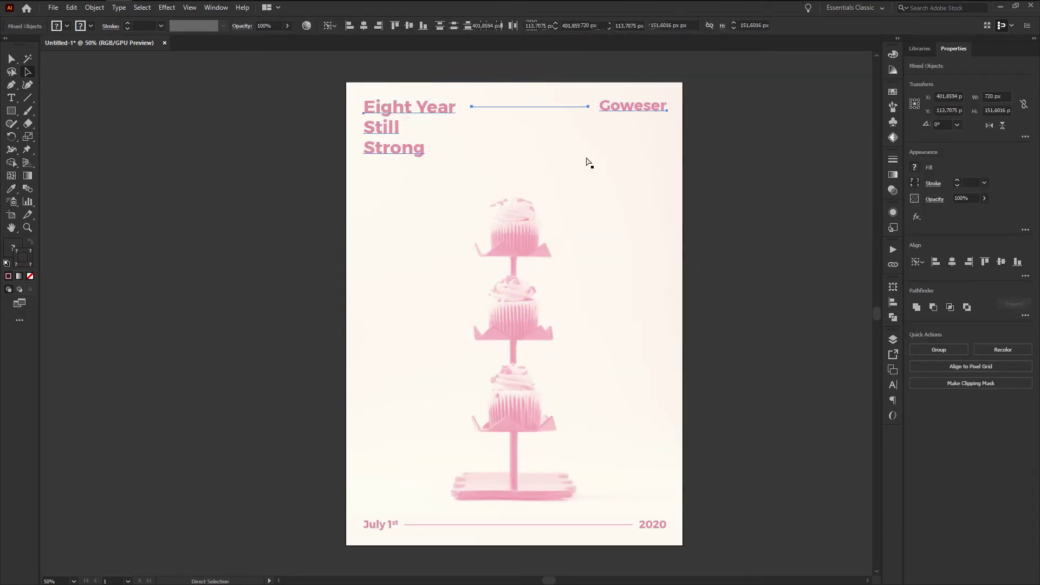
pyautogui.click(715, 185)
pyautogui.scroll(-2, 714, 186)
pyautogui.scroll(-1, 531, 279)
pyautogui.click(563, 404)
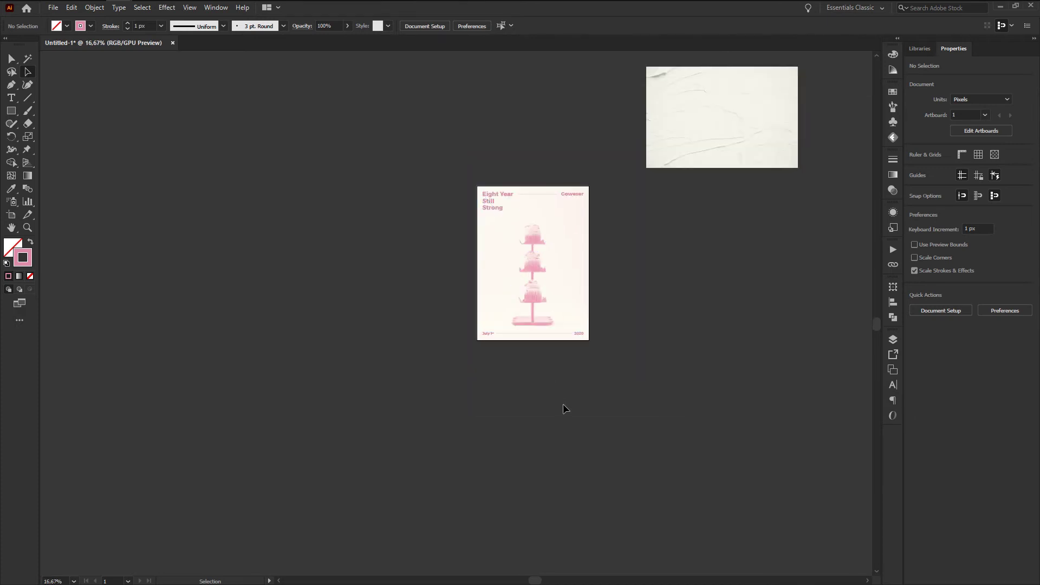
pyautogui.scroll(2, 529, 338)
pyautogui.scroll(2, 528, 331)
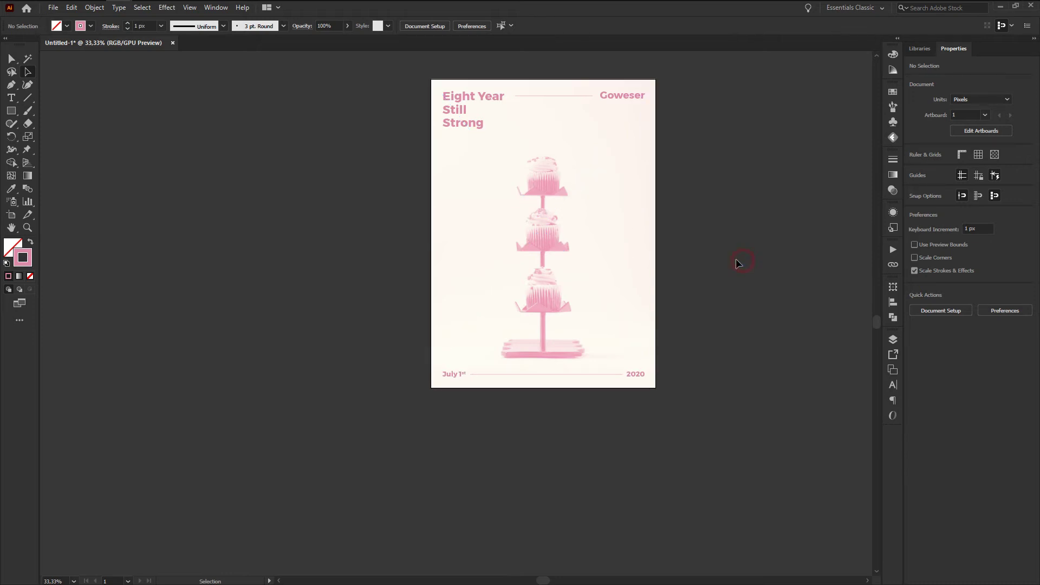
# Step: Paste a copy of July 1st, rotate it 90°, center it and place it at the left edge
pyautogui.scroll(1, 559, 163)
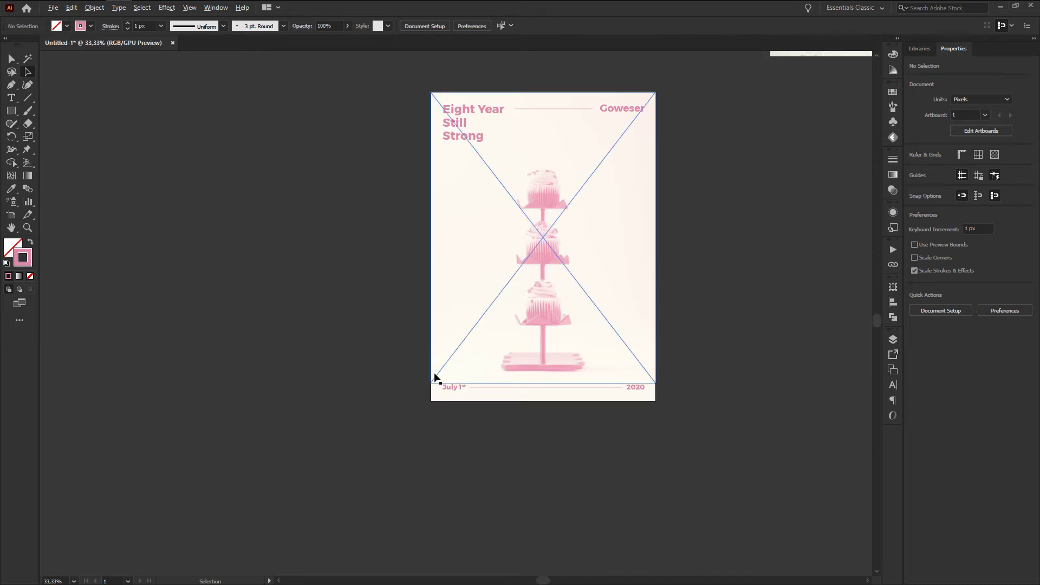
pyautogui.keyDown('alt'); pyautogui.scroll(1, 438, 378); pyautogui.keyUp('alt')
pyautogui.keyDown('alt'); pyautogui.scroll(1, 455, 412); pyautogui.keyUp('alt')
pyautogui.click(466, 391)
pyautogui.scroll(1, 337, 290)
pyautogui.scroll(10, 469, 337)
pyautogui.hotkey('ctrl', 'v')
pyautogui.moveTo(482, 298)
pyautogui.mouseDown()
pyautogui.moveTo(453, 271)
pyautogui.moveTo(449, 311)
pyautogui.mouseUp()
pyautogui.scroll(-1, 453, 304)
pyautogui.keyDown('alt'); pyautogui.scroll(-2, 500, 247); pyautogui.keyUp('alt')
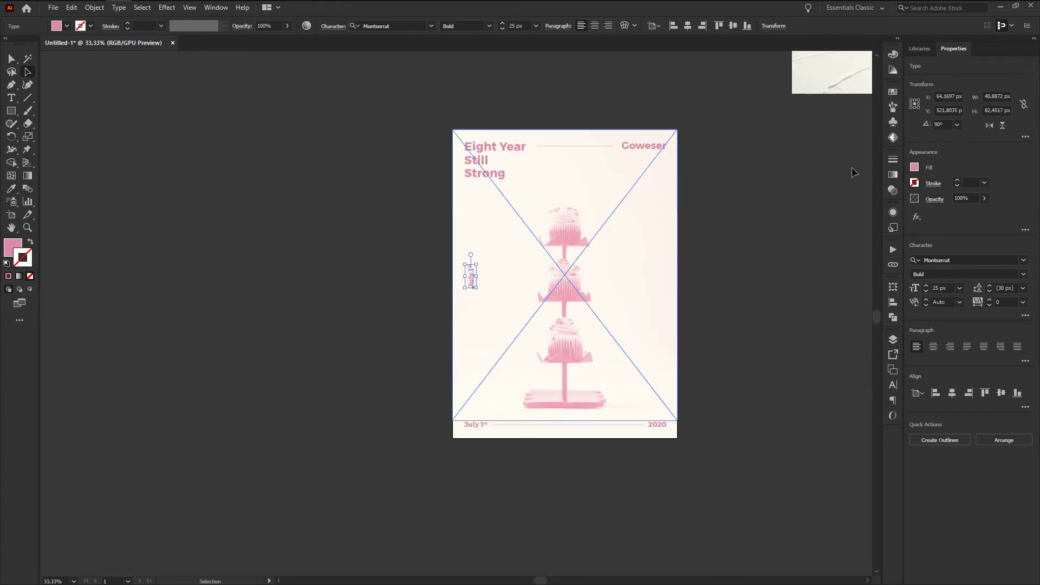
pyautogui.click(933, 347)
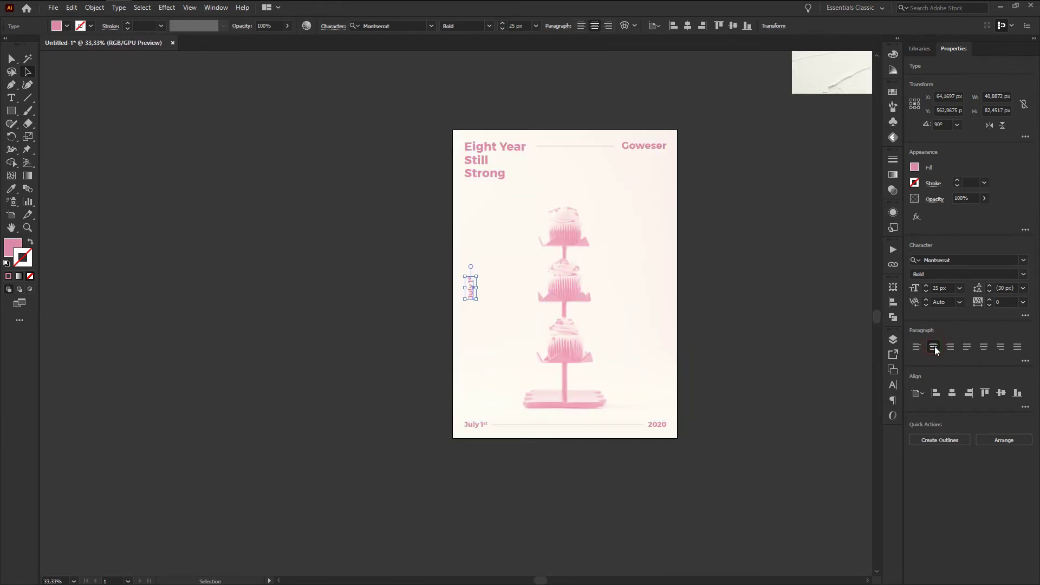
pyautogui.click(662, 308)
pyautogui.moveTo(472, 286); pyautogui.dragTo(472, 285)
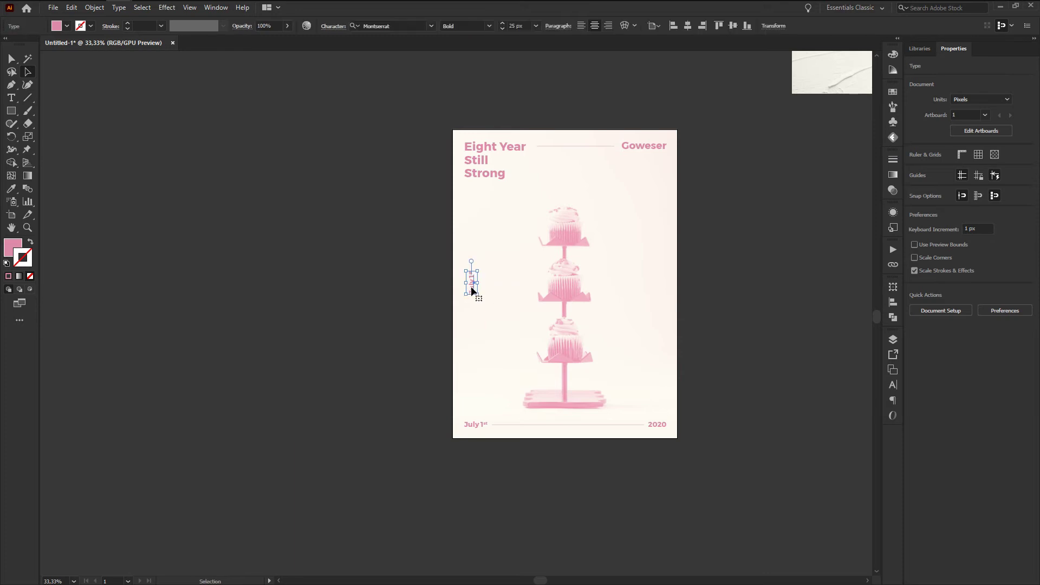
pyautogui.hotkey('ctrl', '+')
pyautogui.hotkey('ctrl', '+')
pyautogui.moveTo(473, 287); pyautogui.dragTo(466, 284)
# Step: Retype the vertical text as 'Anniversary'
pyautogui.doubleClick(466, 283)
pyautogui.hotkey('ctrl', 'a')
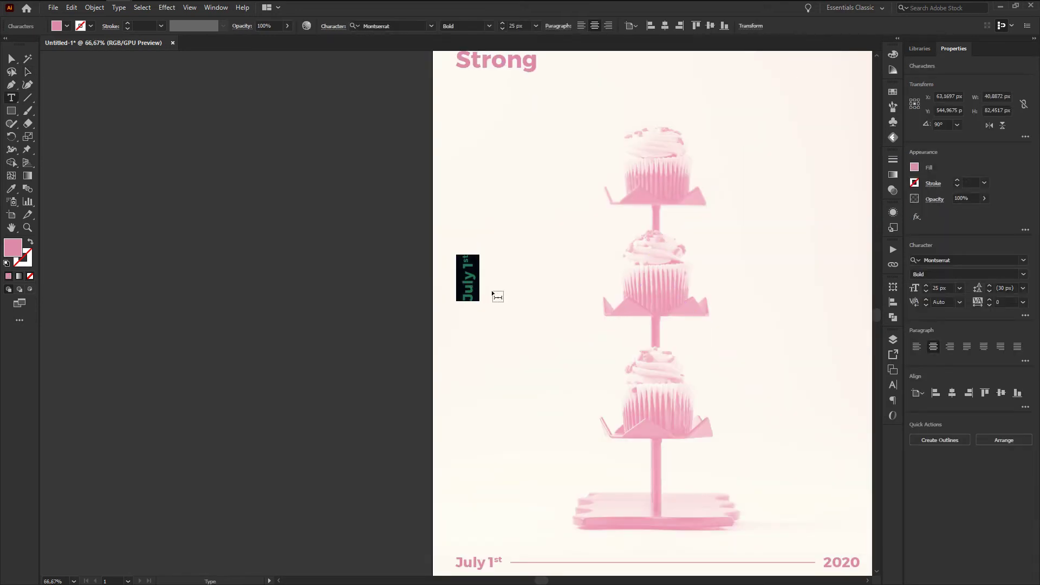
pyautogui.write('Anniversary')
pyautogui.click(27, 71)
pyautogui.click(308, 135)
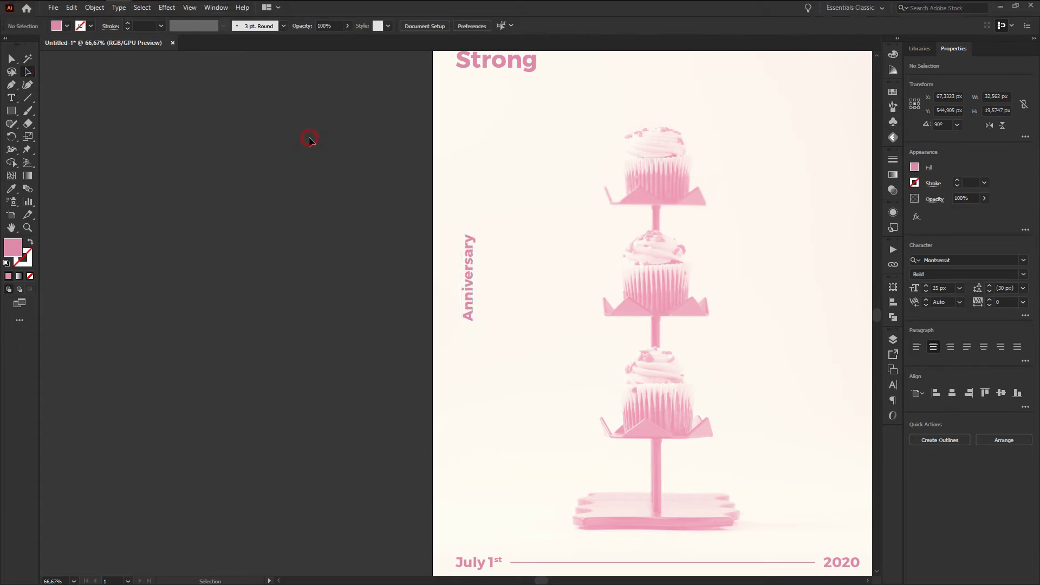
pyautogui.hotkey('ctrl', '-')
# Step: Set Anniversary to 18 px Montserrat SemiBold with letter spacing 25
pyautogui.click(355, 192)
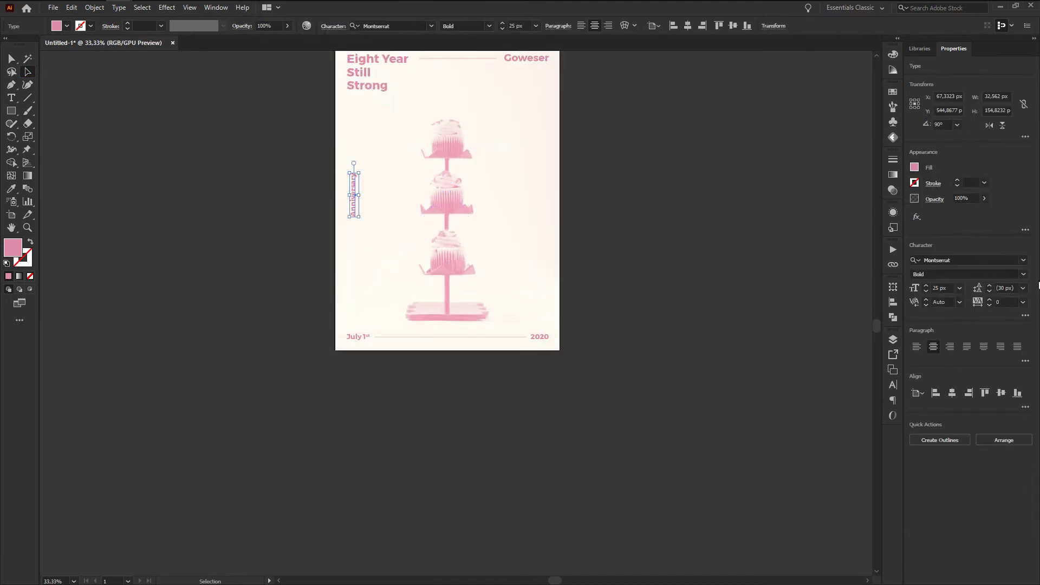
pyautogui.click(960, 290)
pyautogui.click(987, 426)
pyautogui.click(964, 271)
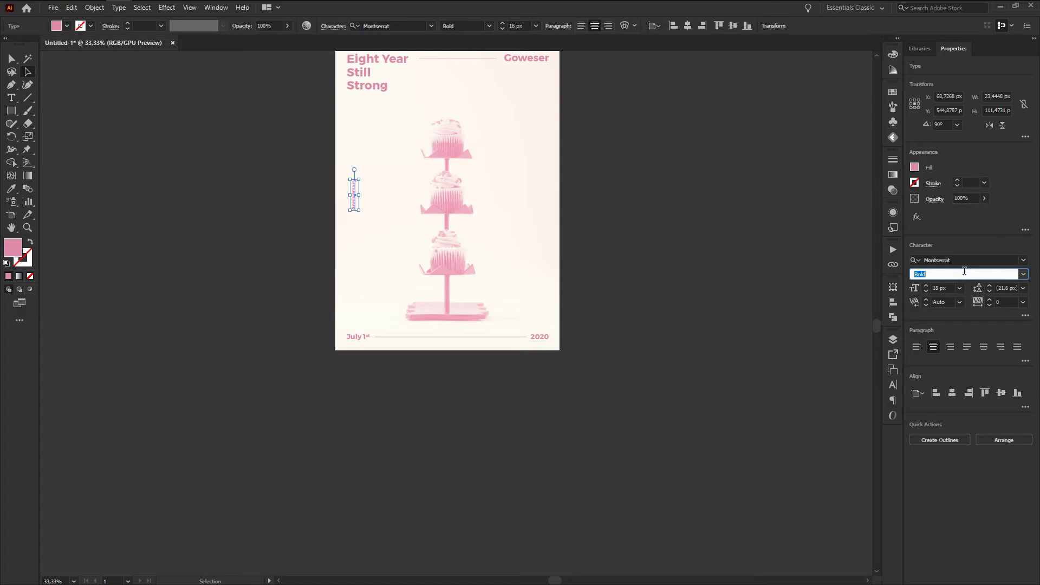
pyautogui.write('Semi')
pyautogui.press('Return')
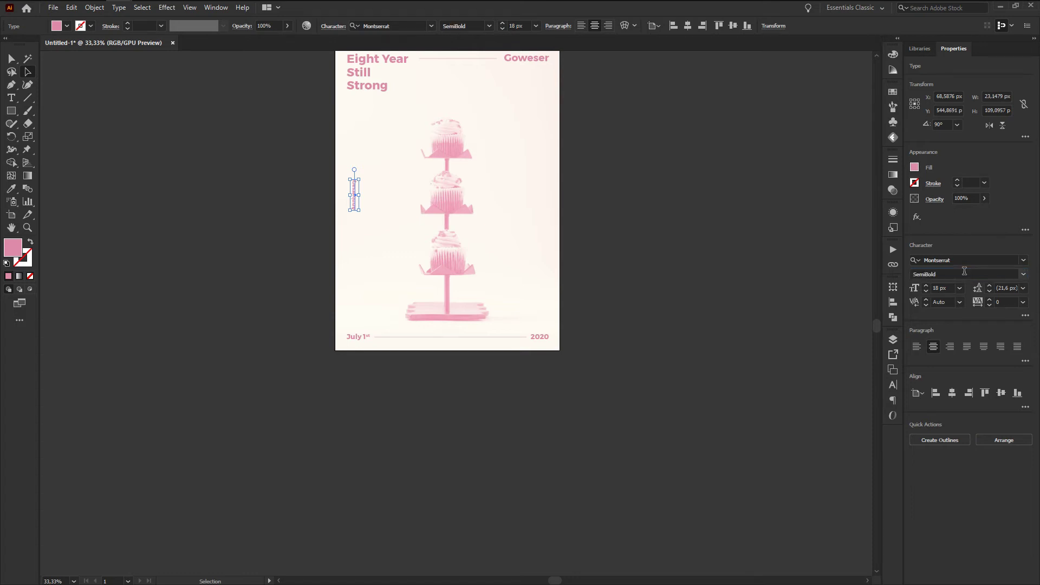
pyautogui.click(1023, 303)
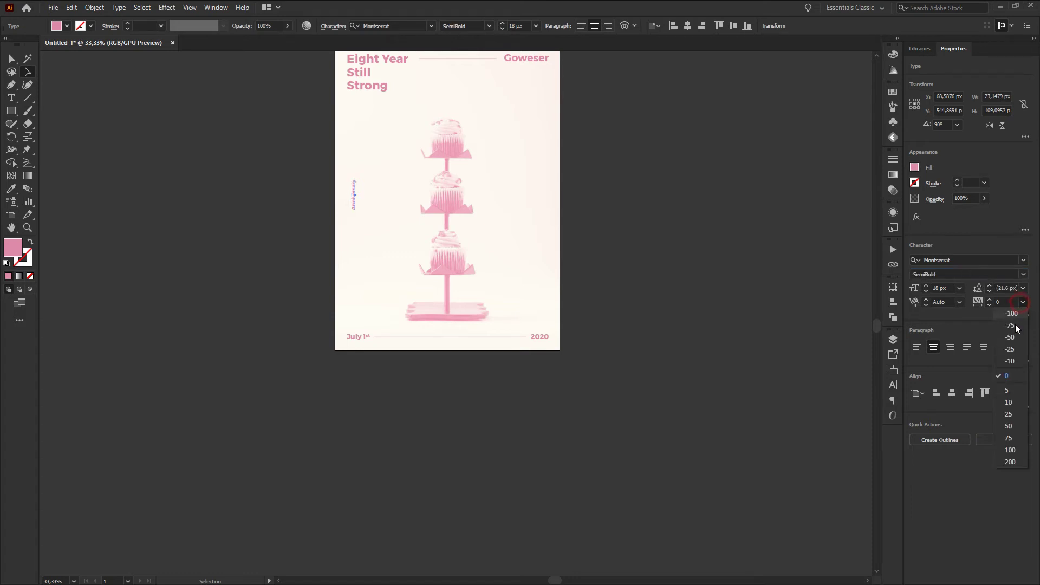
pyautogui.click(1011, 415)
pyautogui.click(739, 337)
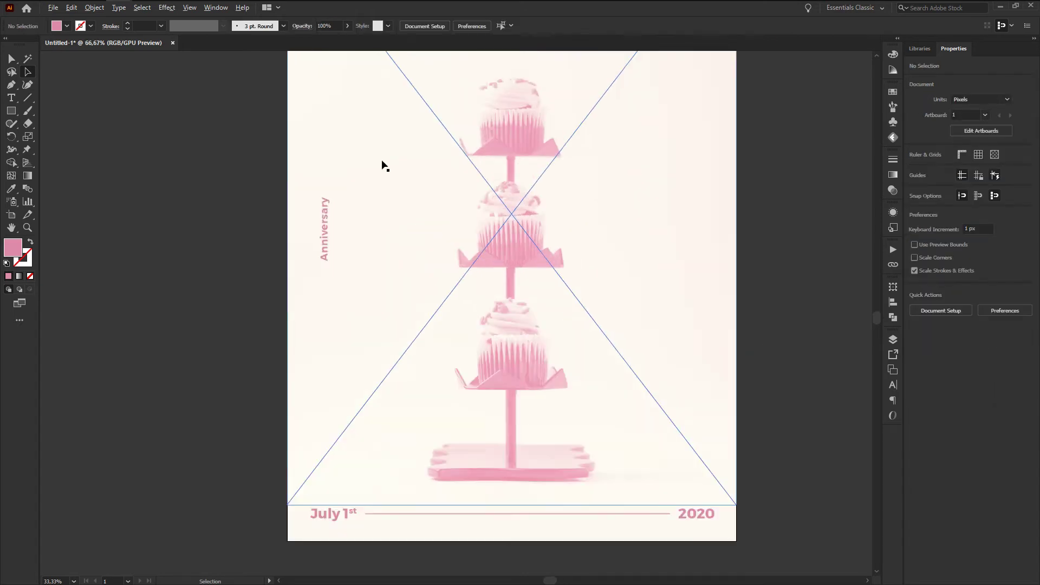
# Step: Copy the vertical Anniversary label across to the poster's right edge
pyautogui.scroll(2, 618, 158)
pyautogui.scroll(5, 269, 273)
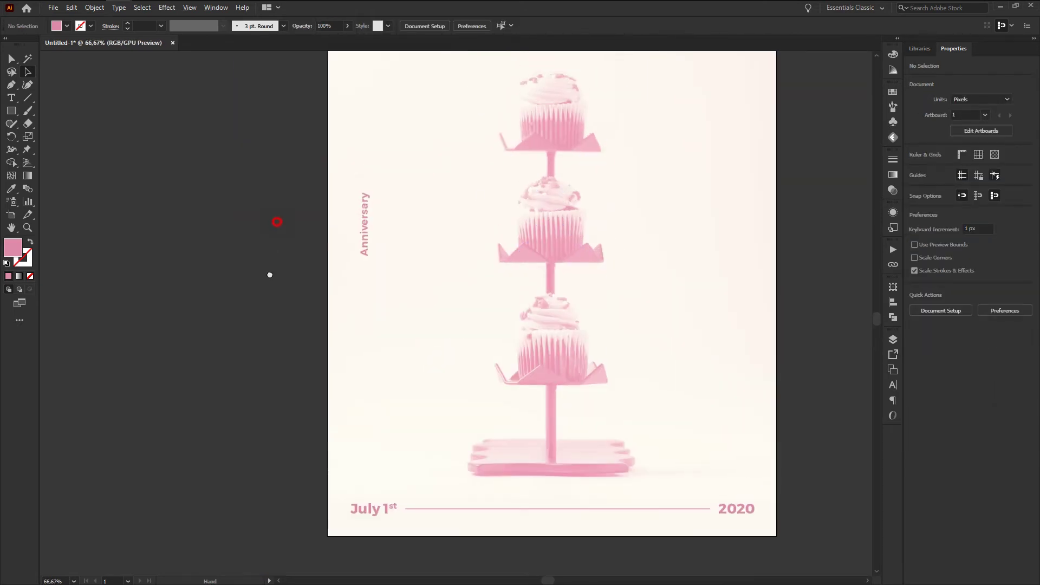
pyautogui.scroll(2, 327, 248)
pyautogui.moveTo(357, 254); pyautogui.dragTo(743, 251)
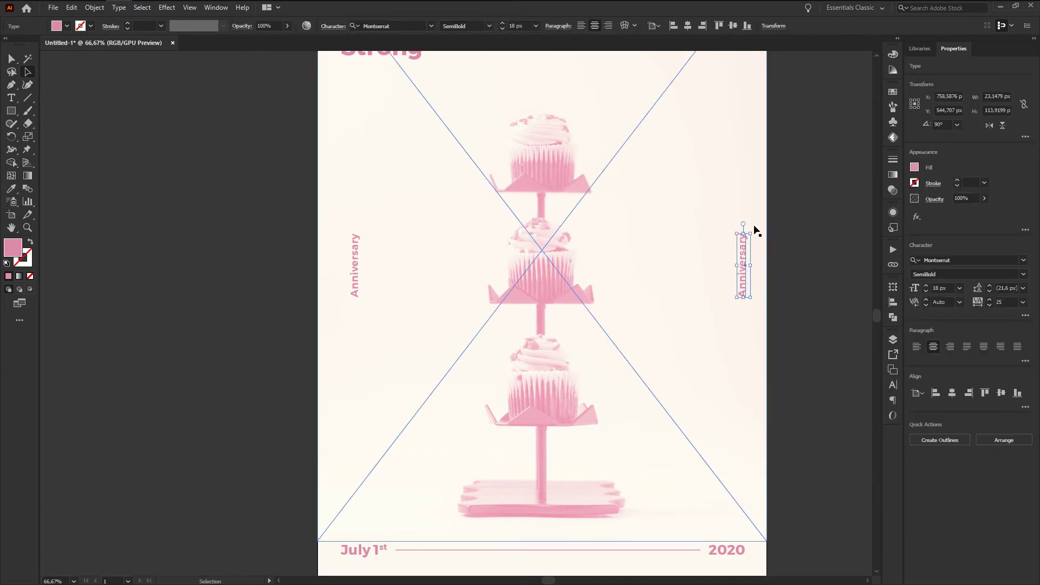
pyautogui.click(783, 260)
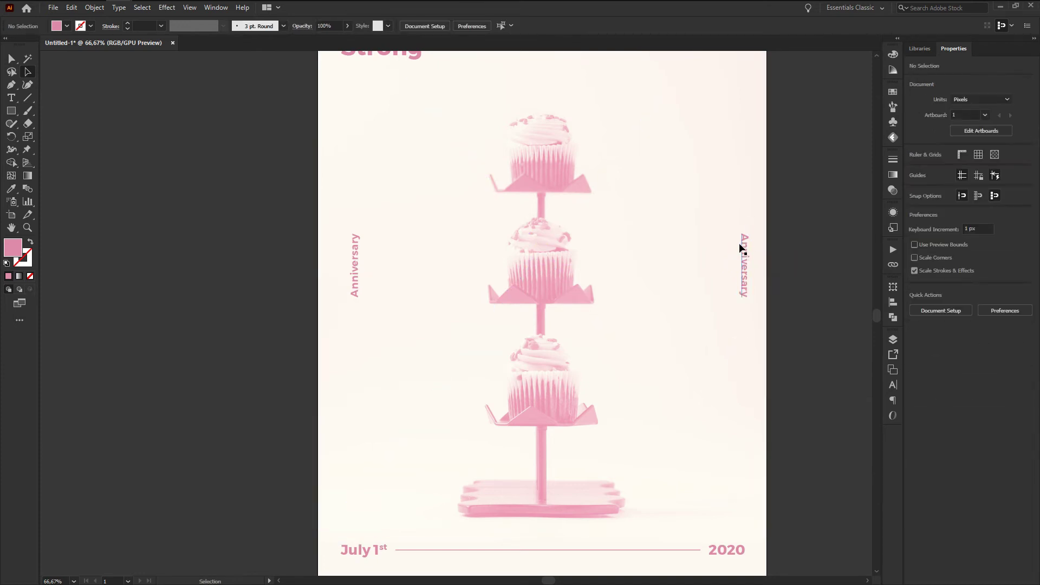
pyautogui.moveTo(744, 243); pyautogui.dragTo(707, 263)
pyautogui.click(704, 274)
# Step: Replace the copied label's text with '2k12 - 2k20'
pyautogui.doubleClick(704, 275)
pyautogui.doubleClick(706, 281)
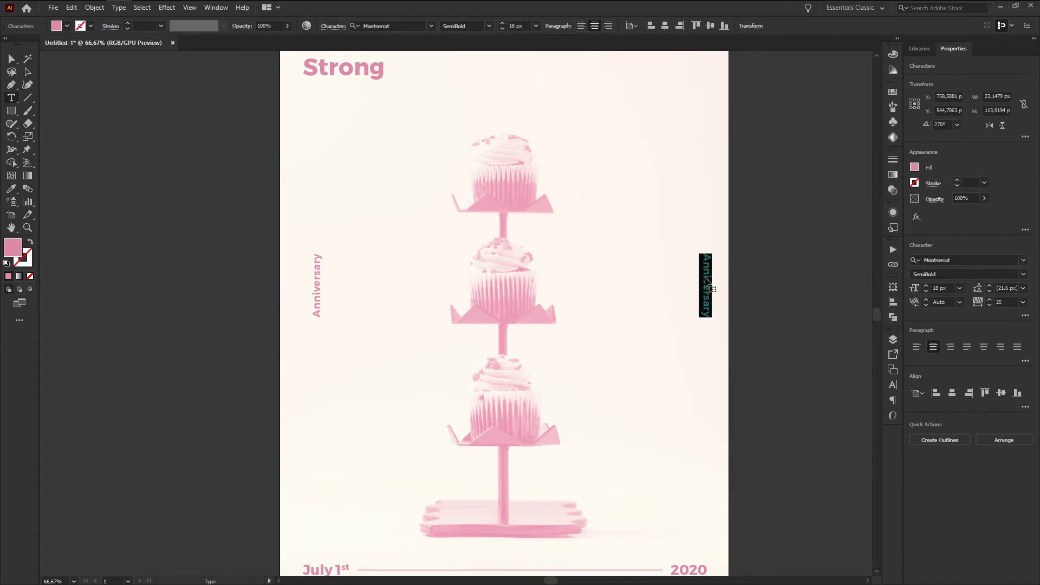
pyautogui.scroll(2, 705, 277)
pyautogui.scroll(1, 705, 277)
pyautogui.scroll(-1, 758, 349)
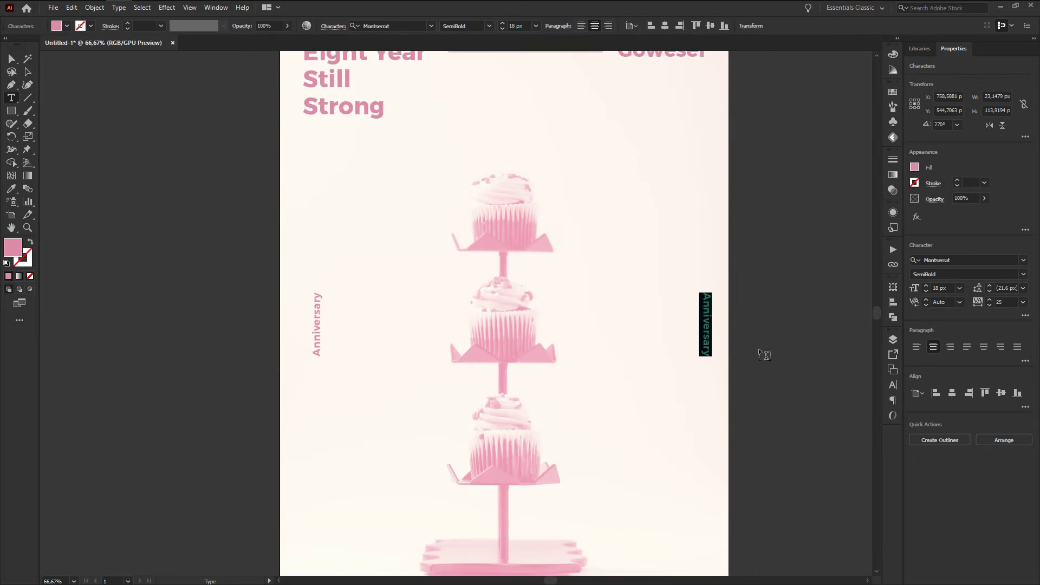
pyautogui.write('2k12 - 2k20')
pyautogui.click(27, 72)
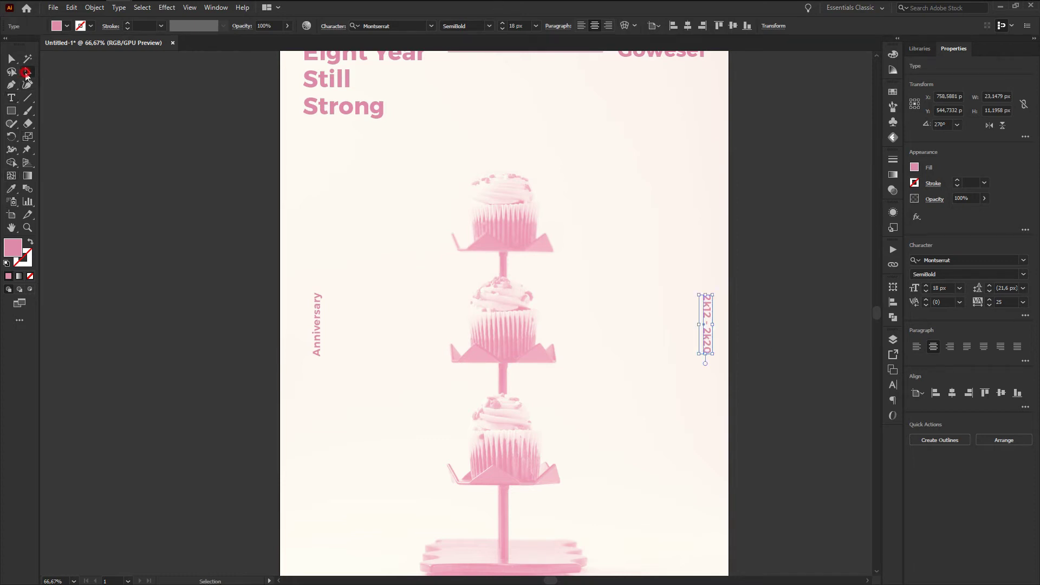
# Step: Nudge the 2k12 - 2k20 label left and zoom out to view the whole poster
pyautogui.click(775, 320)
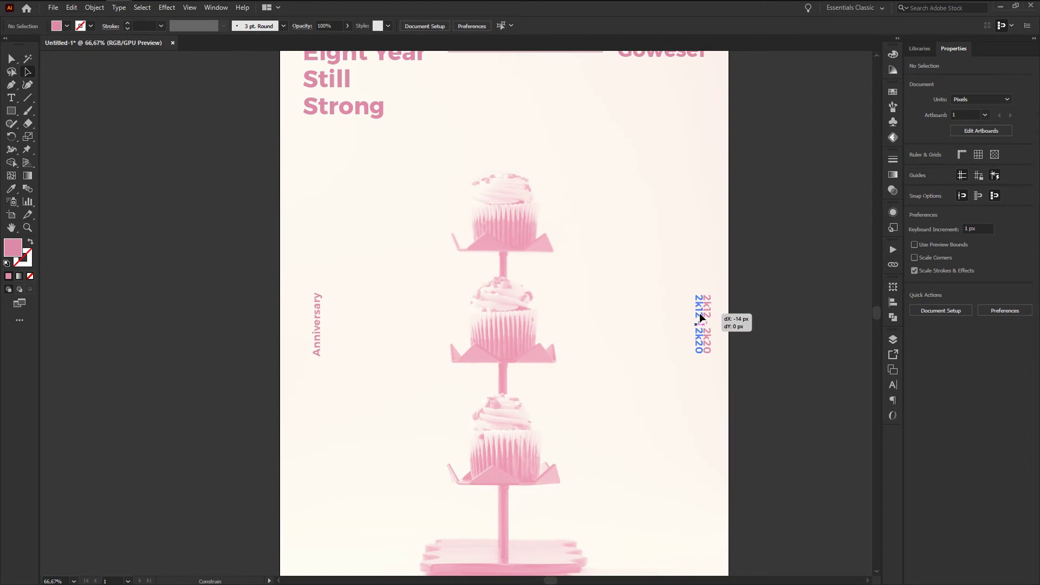
pyautogui.moveTo(780, 311); pyautogui.dragTo(659, 266)
pyautogui.hotkey('ctrl', 'shift', 'a')
pyautogui.scroll(-2, 658, 265)
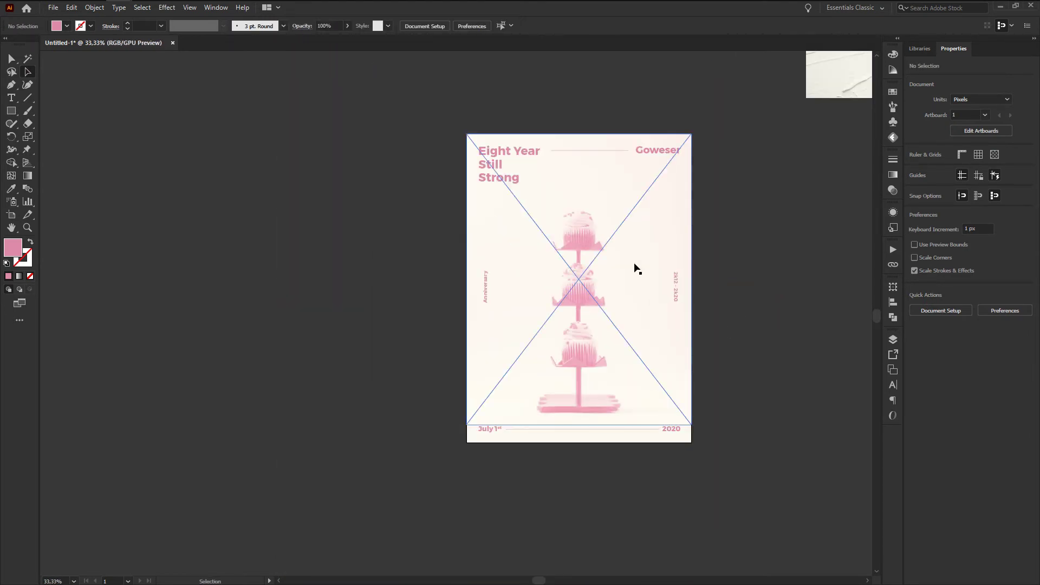
pyautogui.scroll(1, 634, 267)
pyautogui.scroll(-1, 764, 302)
pyautogui.scroll(-2, 569, 297)
pyautogui.scroll(1, 668, 297)
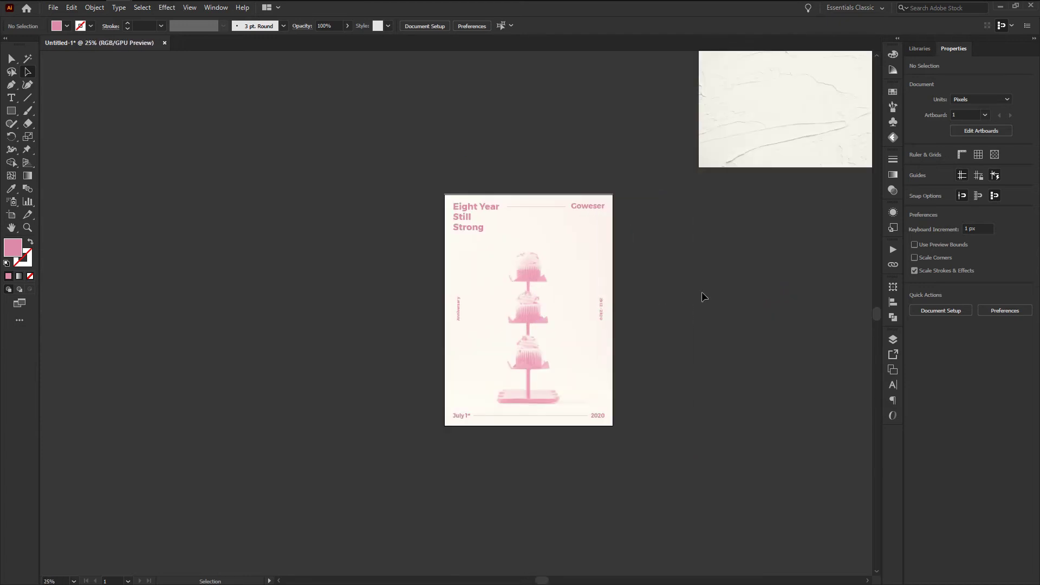
pyautogui.click(553, 282)
pyautogui.hotkey('ctrl', 'shift', 'a')
pyautogui.scroll(1, 553, 282)
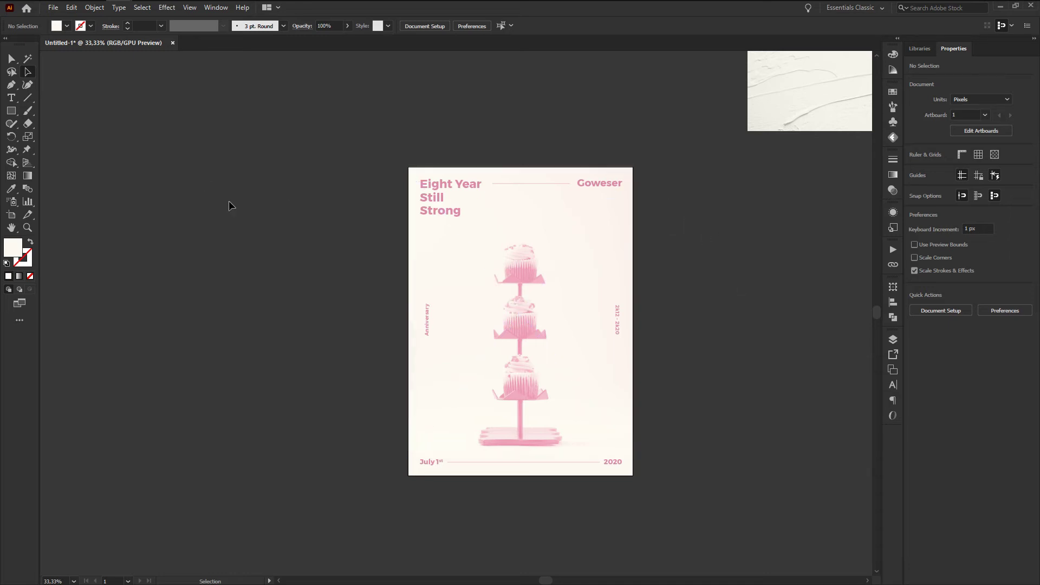
pyautogui.moveTo(297, 242); pyautogui.dragTo(338, 243)
# Step: Type an '8' on empty canvas left of the poster and scale it up large
pyautogui.click(13, 99)
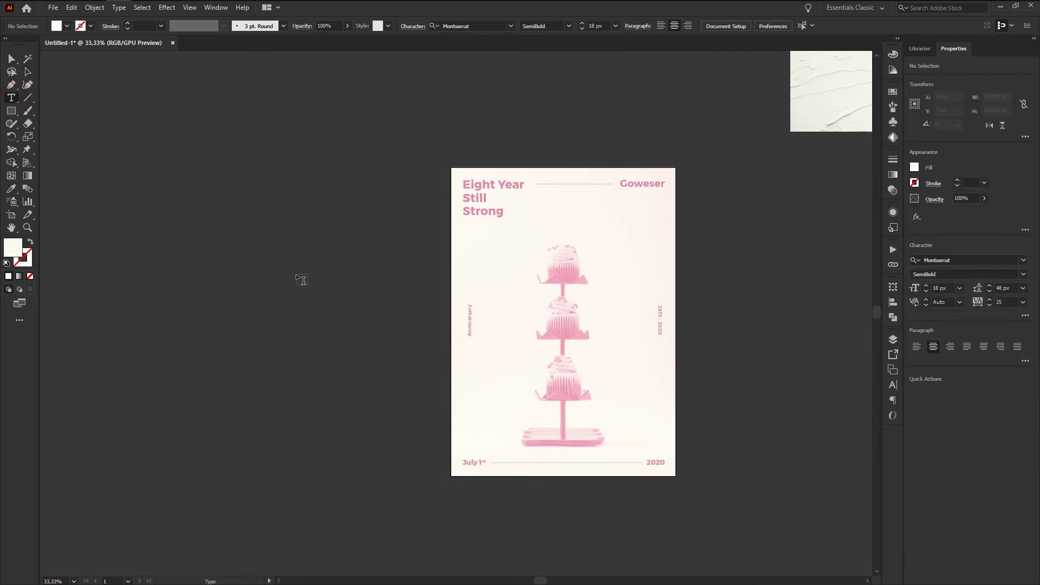
pyautogui.click(317, 287)
pyautogui.scroll(5, 515, 332)
pyautogui.write('8')
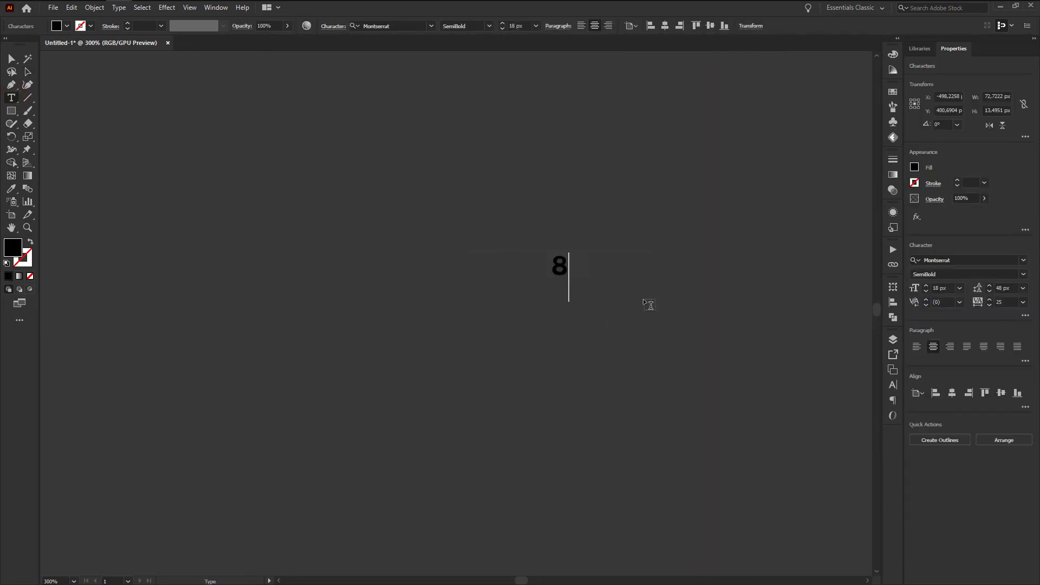
pyautogui.click(28, 71)
pyautogui.scroll(-3, 328, 379)
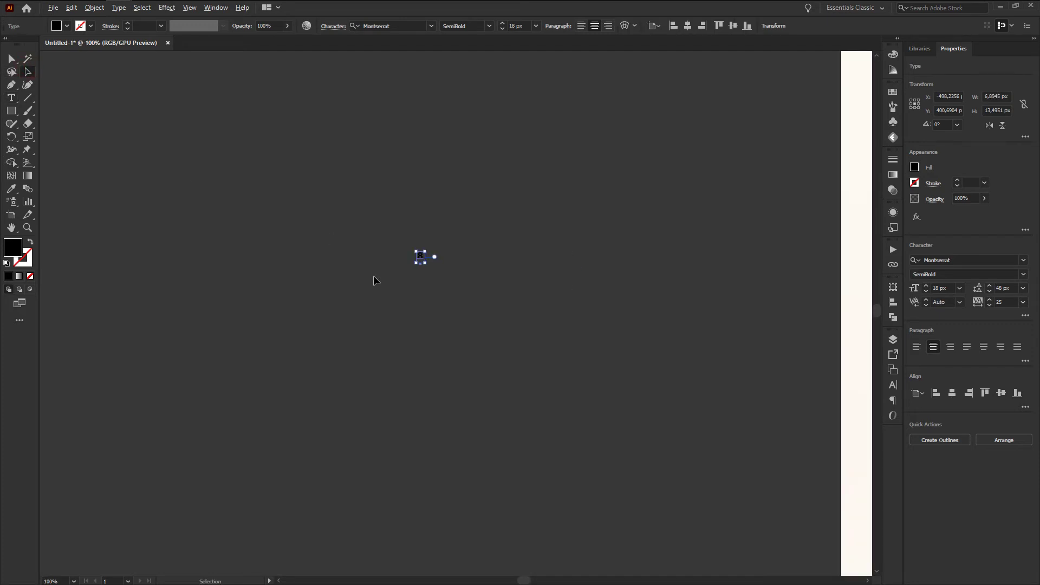
pyautogui.scroll(-3, 328, 390)
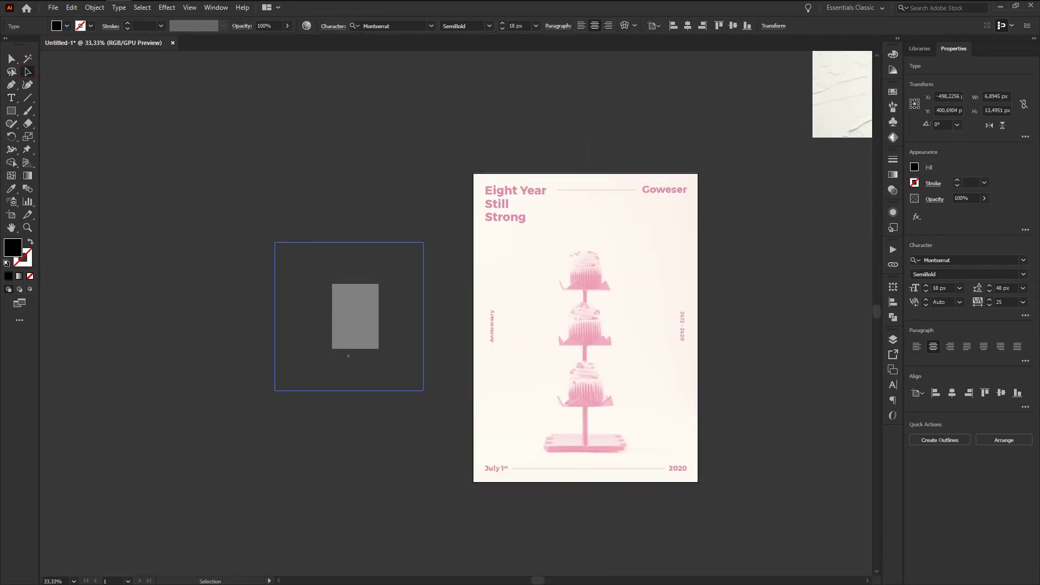
pyautogui.moveTo(359, 400); pyautogui.dragTo(504, 537)
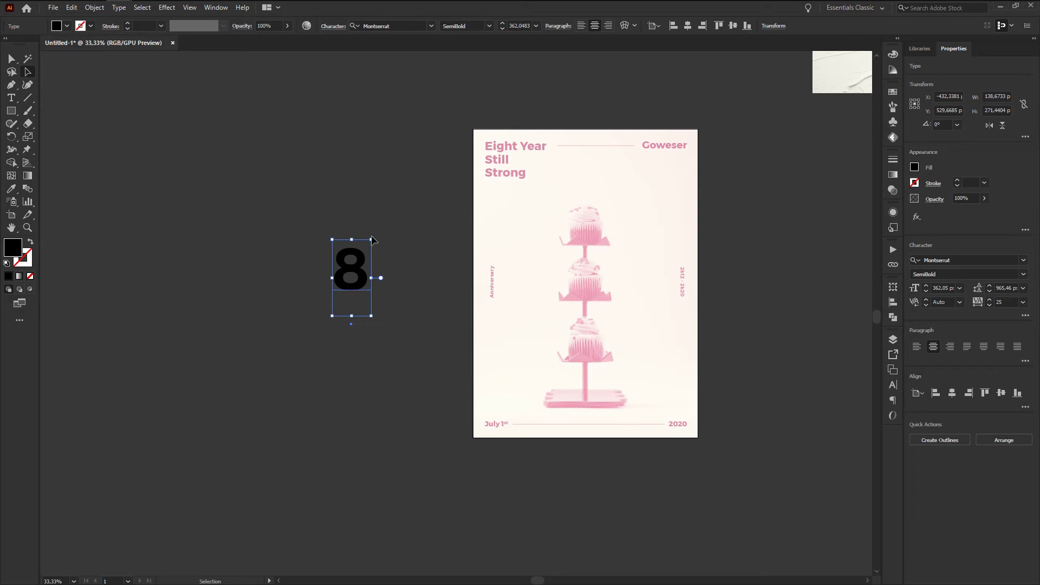
pyautogui.moveTo(373, 239); pyautogui.dragTo(378, 345)
pyautogui.moveTo(372, 384)
pyautogui.mouseDown()
pyautogui.moveTo(406, 269)
pyautogui.moveTo(438, 229)
pyautogui.mouseUp()
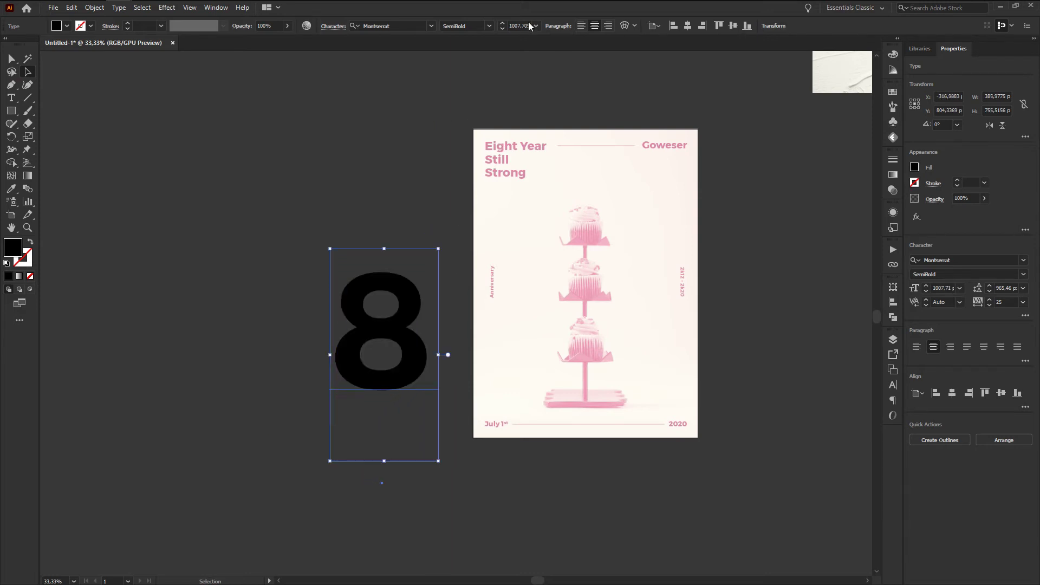
# Step: Set the 8 in the Staatliches Regular font
pyautogui.click(400, 25)
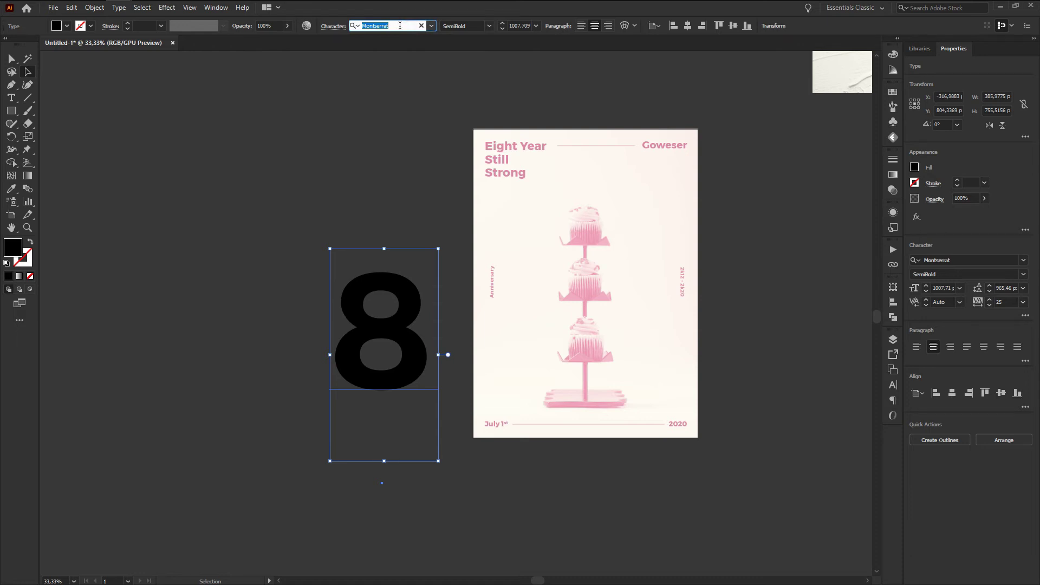
pyautogui.write('sta')
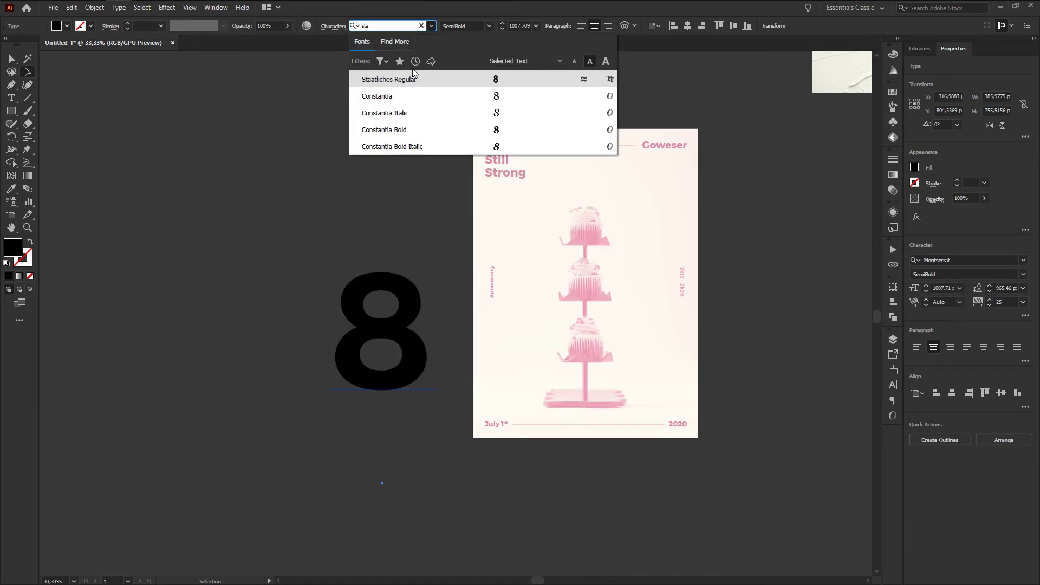
pyautogui.click(416, 81)
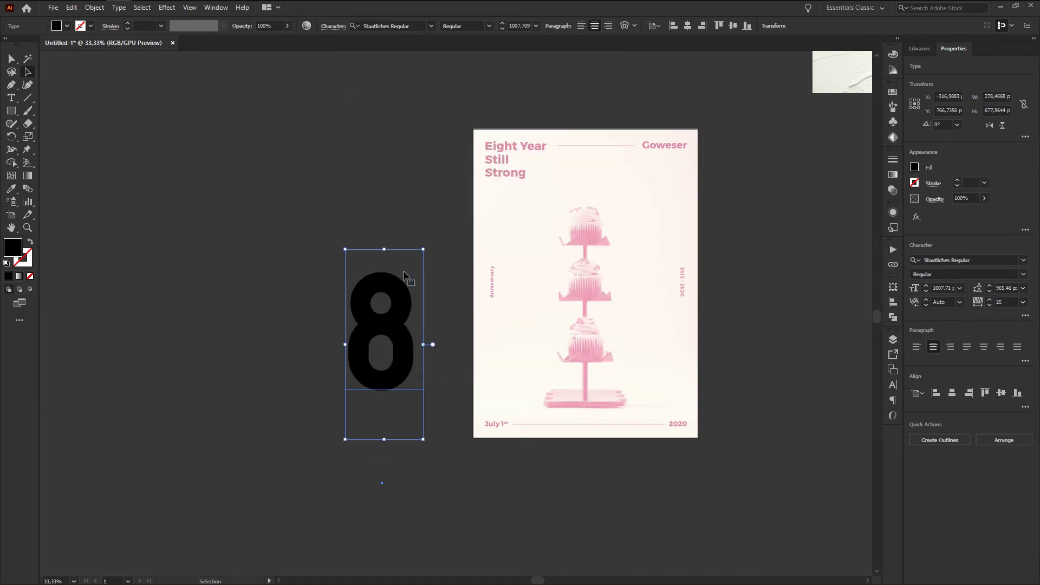
pyautogui.scroll(1, 383, 339)
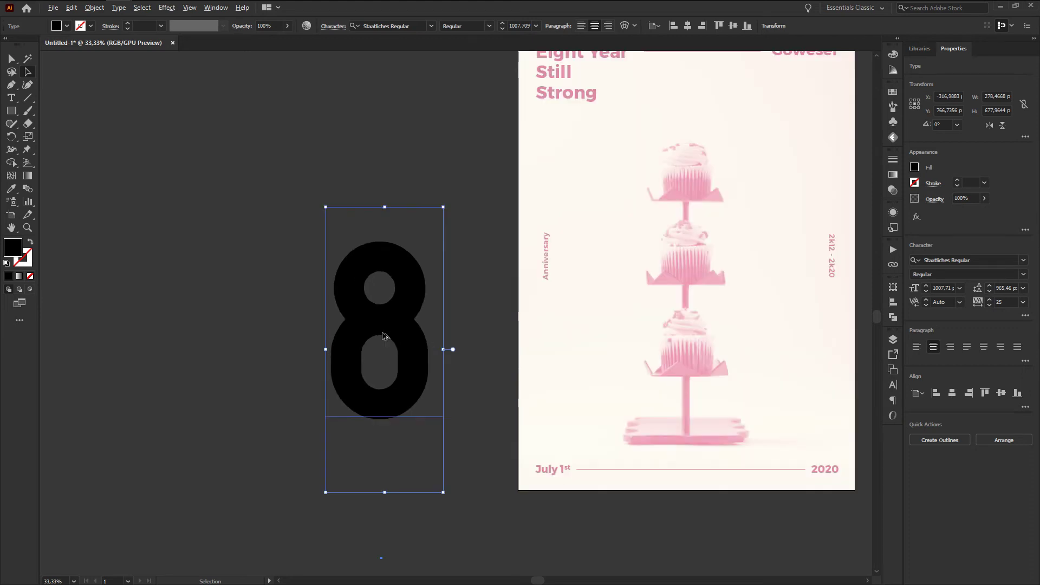
pyautogui.scroll(-2, 477, 288)
pyautogui.scroll(1, 423, 313)
pyautogui.scroll(1, 445, 281)
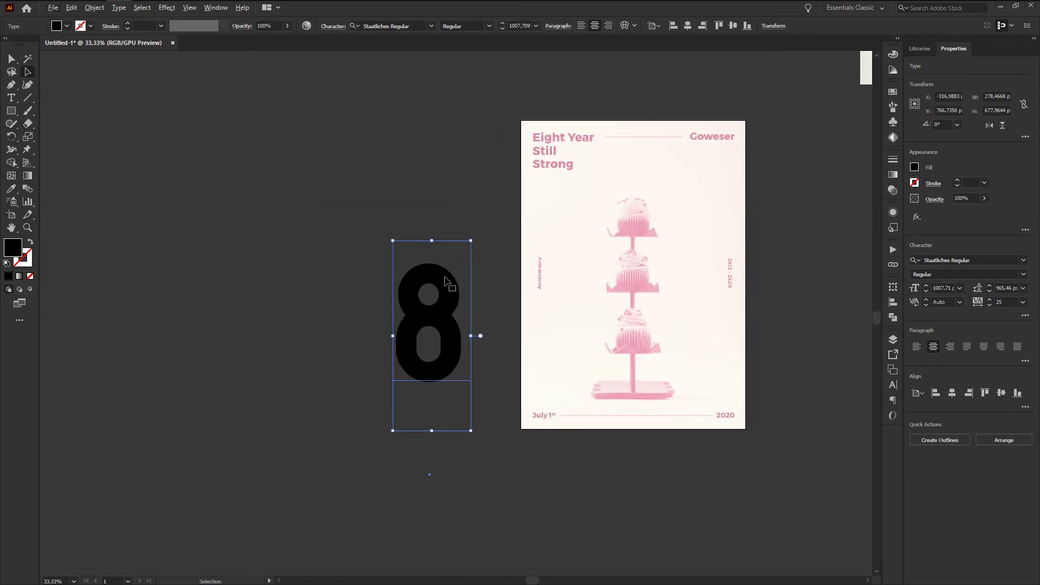
pyautogui.scroll(2, 449, 320)
# Step: Convert the 8 to outlined shapes with Create Outlines, then zoom out to check it
pyautogui.moveTo(278, 177); pyautogui.dragTo(424, 176)
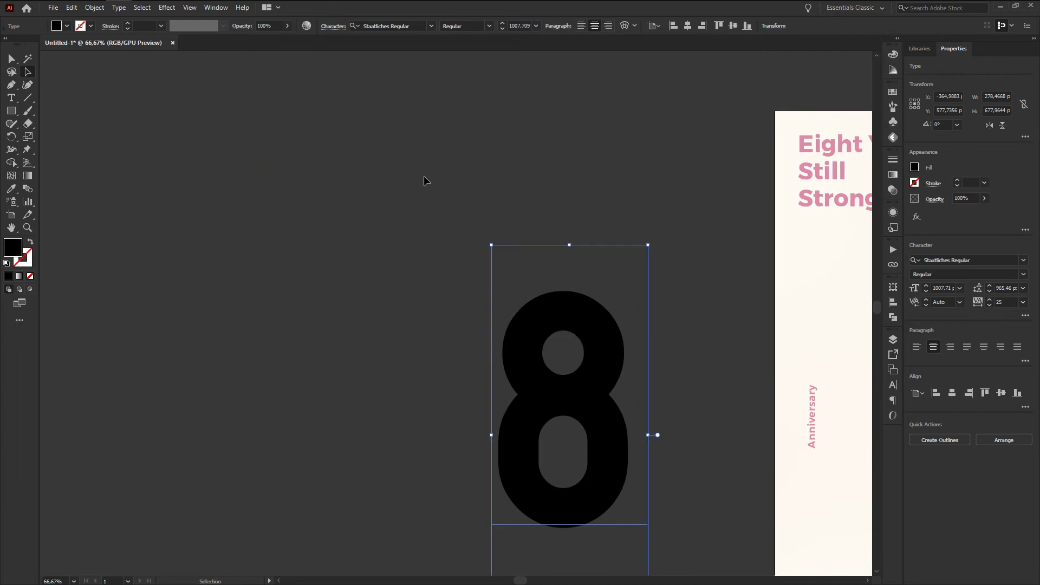
pyautogui.click(484, 231)
pyautogui.rightClick(498, 308)
pyautogui.press('Escape')
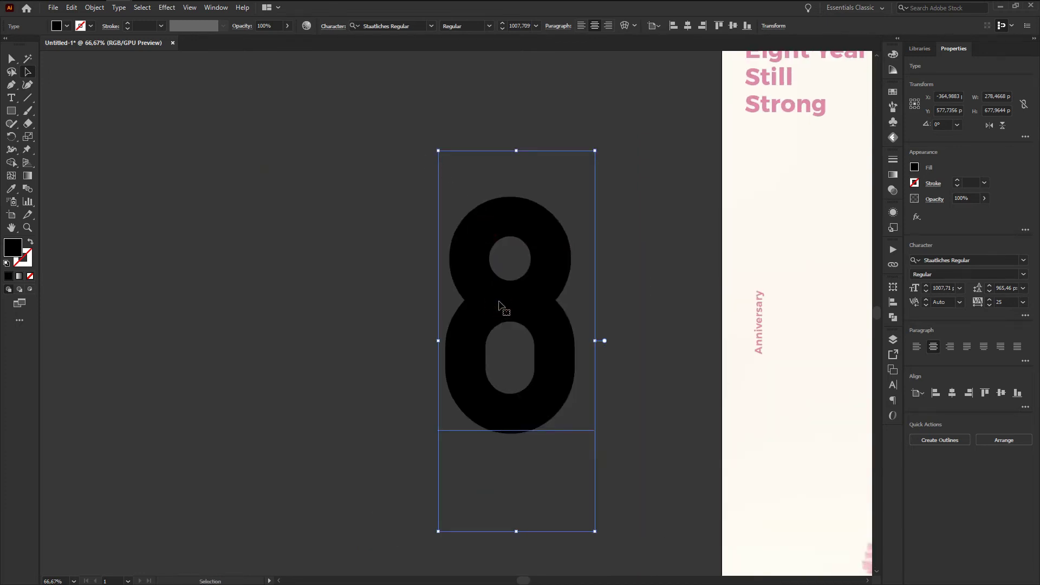
pyautogui.press('a')
pyautogui.hotkey('ctrl', 'shift', 'o')
pyautogui.hotkey('ctrl', '-')
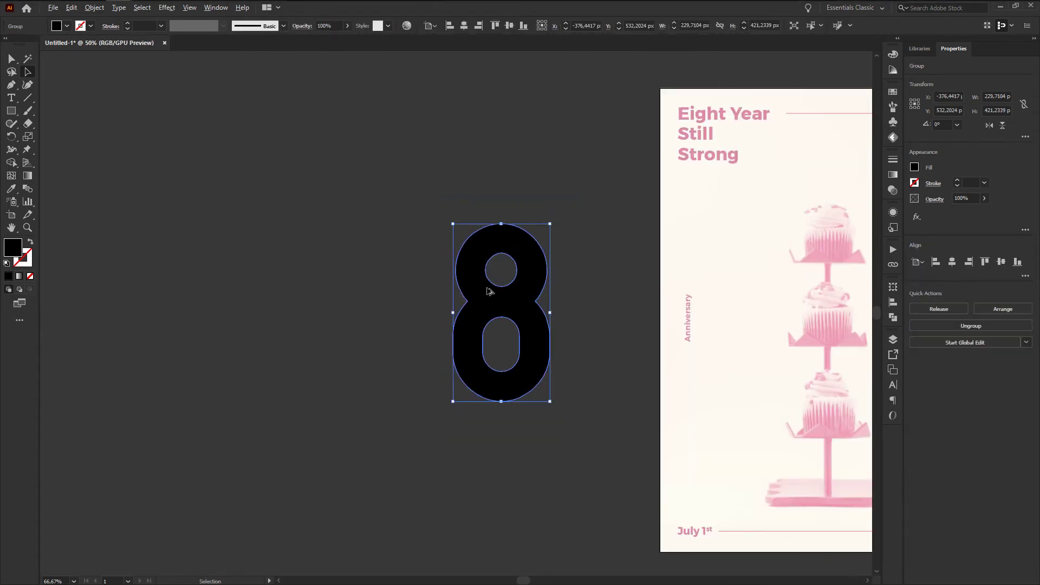
pyautogui.click(489, 190)
pyautogui.hotkey('ctrl', '-')
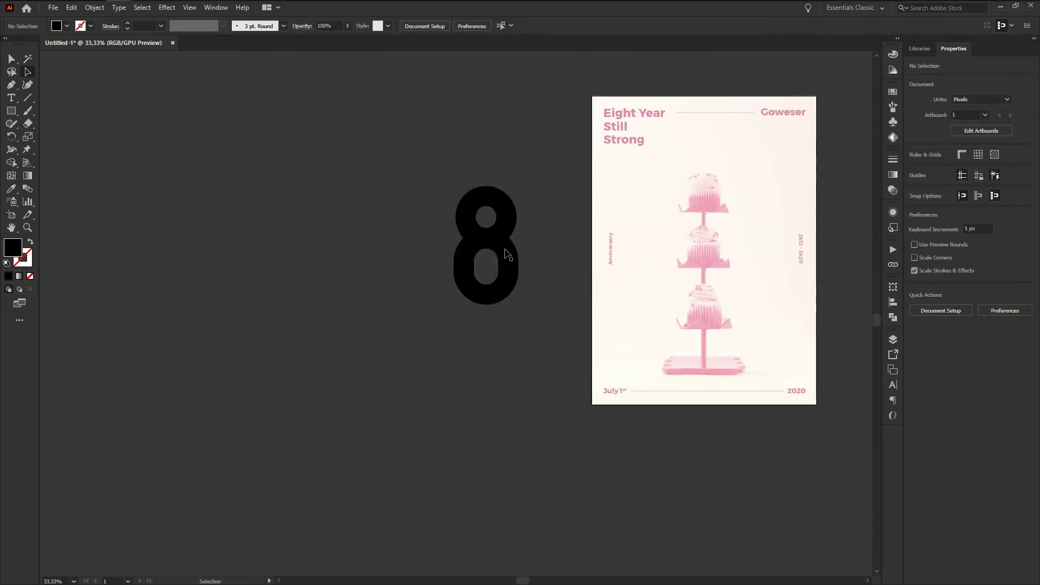
pyautogui.hotkey('ctrl', '+')
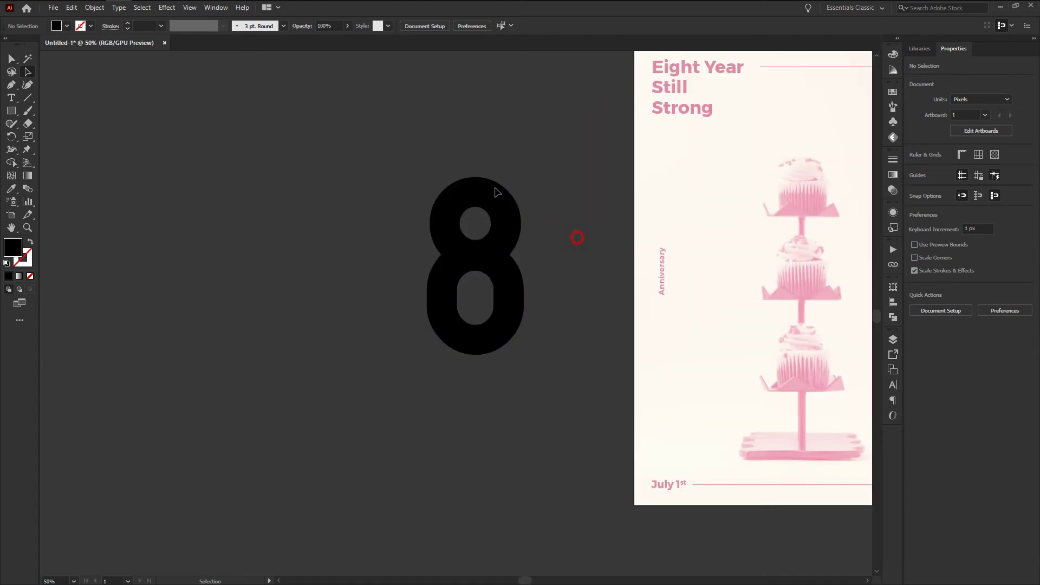
pyautogui.scroll(2, 235, 87)
# Step: Pen-draw a curved swoosh shape over the top of the 8 and refine its curve
pyautogui.moveTo(470, 206); pyautogui.dragTo(242, 158)
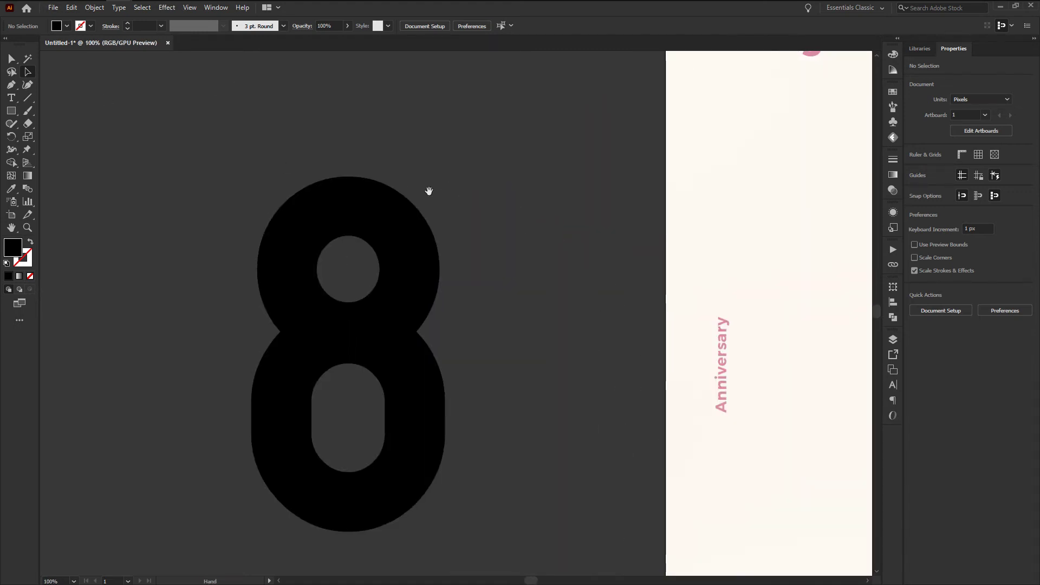
pyautogui.click(16, 85)
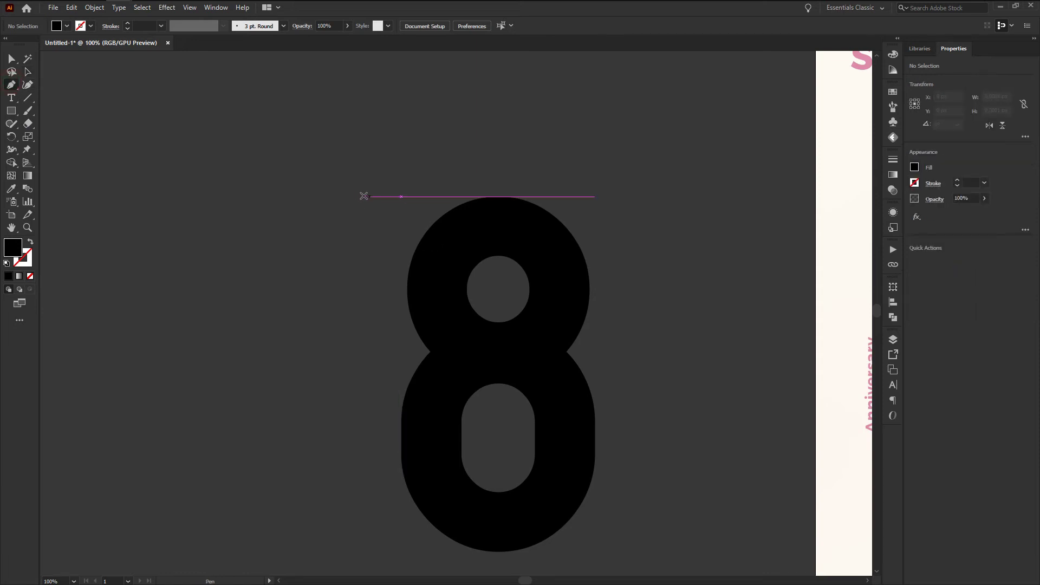
pyautogui.click(347, 197)
pyautogui.moveTo(618, 208)
pyautogui.mouseDown()
pyautogui.moveTo(718, 174)
pyautogui.moveTo(772, 247)
pyautogui.mouseUp()
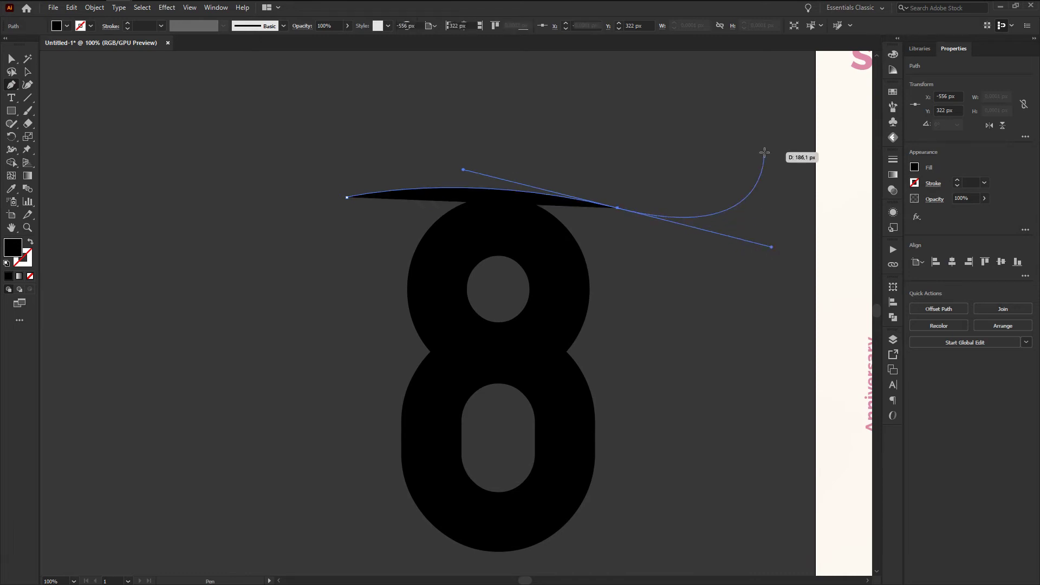
pyautogui.click(753, 148)
pyautogui.click(11, 58)
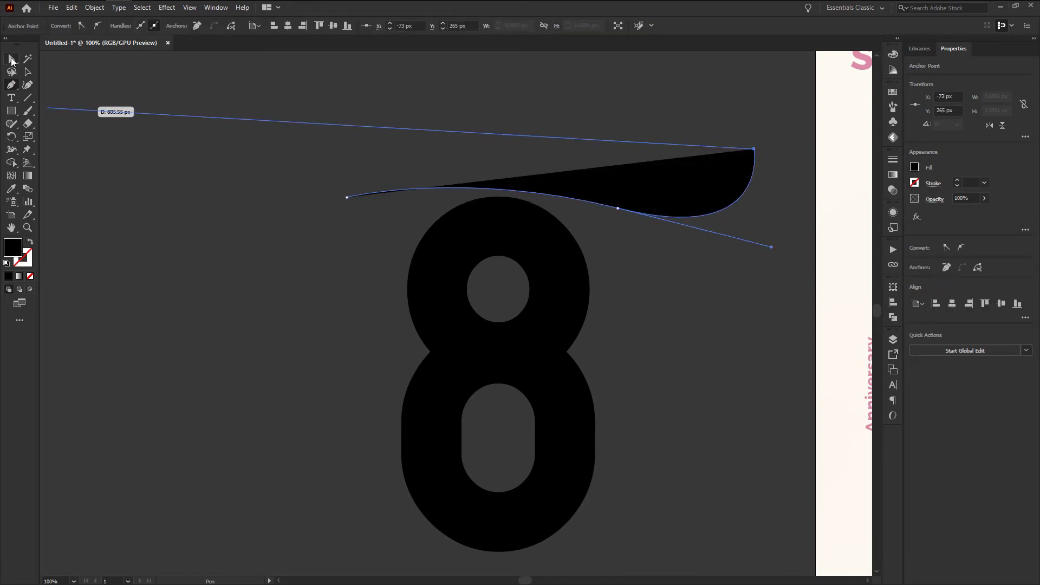
pyautogui.scroll(-1, 498, 154)
pyautogui.scroll(1, 488, 179)
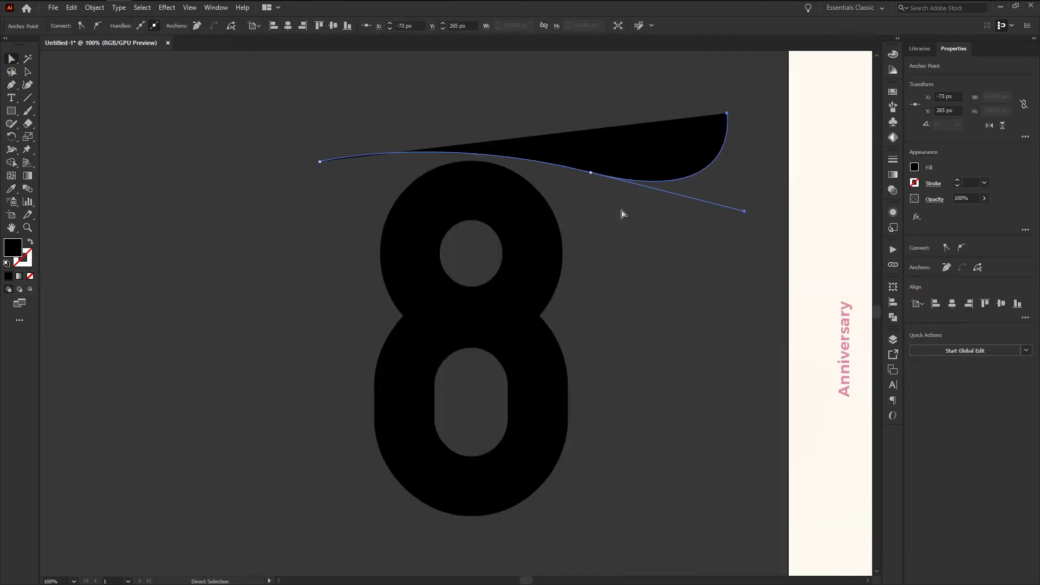
pyautogui.moveTo(591, 172); pyautogui.dragTo(539, 175)
# Step: Pen-draw a second curved swoosh sweeping across the base of the 8
pyautogui.click(12, 85)
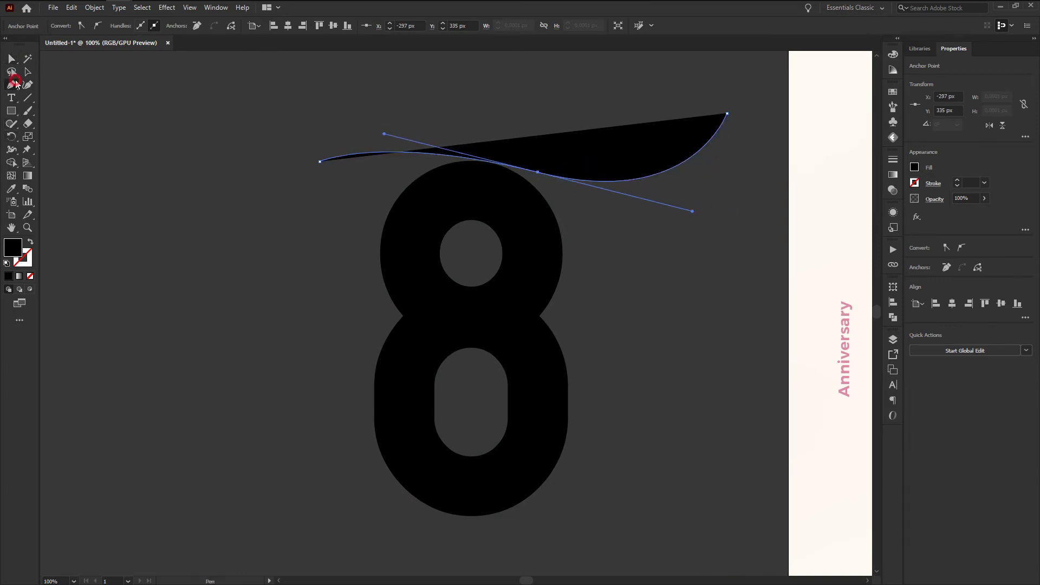
pyautogui.moveTo(298, 554); pyautogui.dragTo(316, 502)
pyautogui.click(295, 501)
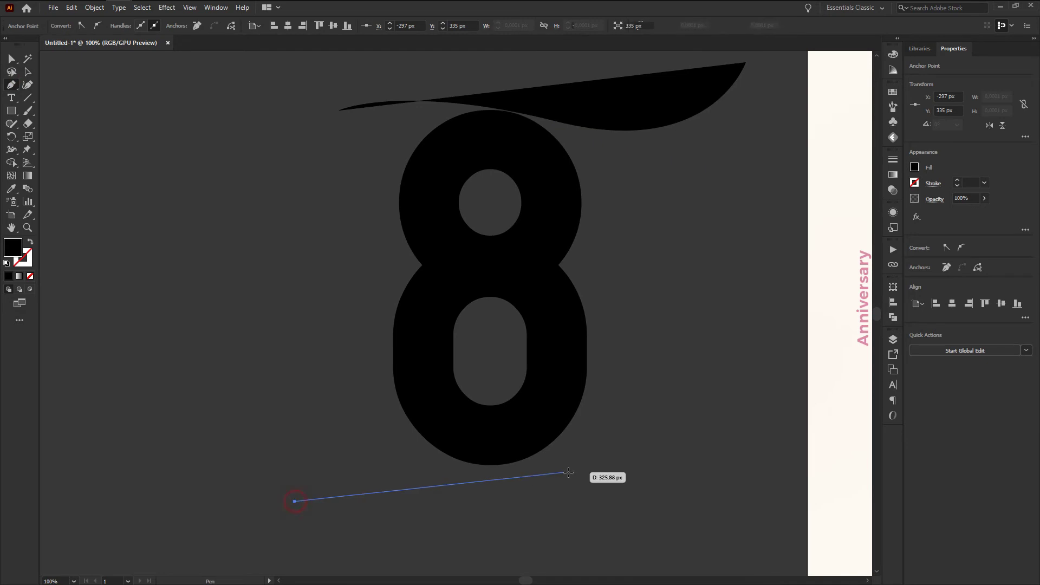
pyautogui.moveTo(567, 471); pyautogui.dragTo(672, 519)
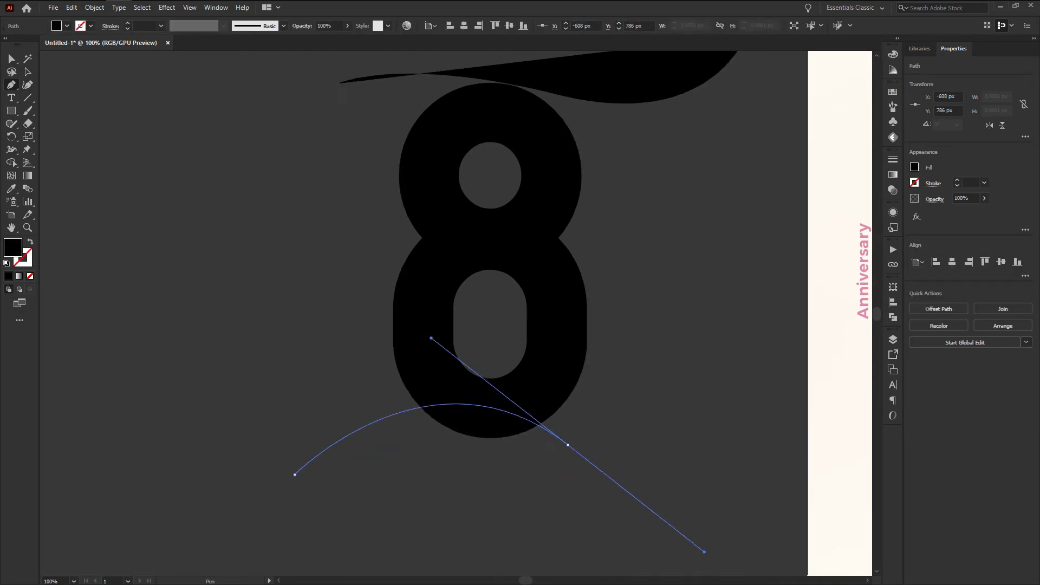
pyautogui.scroll(-5, 676, 529)
pyautogui.moveTo(675, 529); pyautogui.dragTo(677, 530)
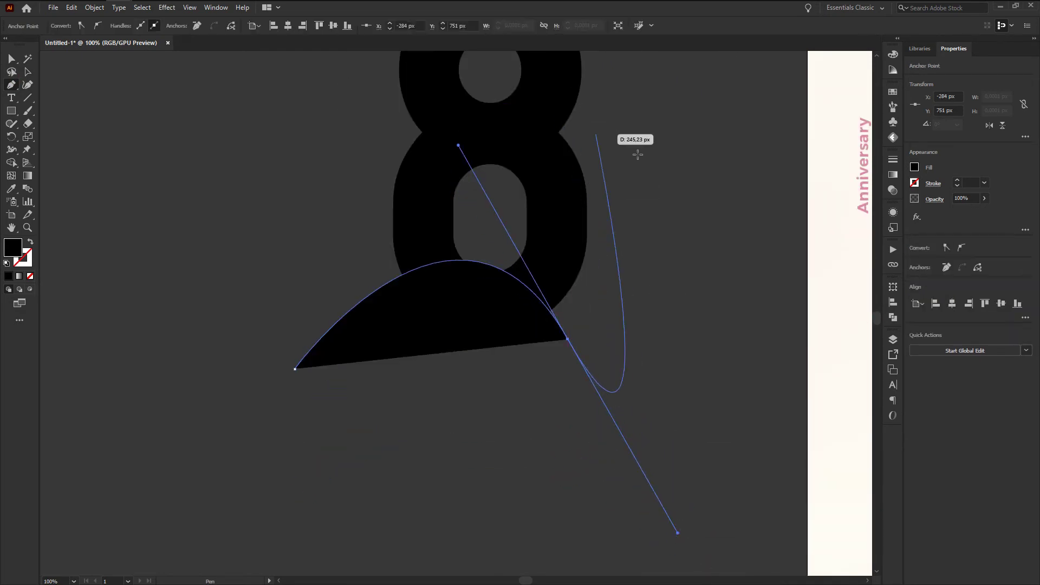
pyautogui.click(710, 159)
pyautogui.scroll(-1, 630, 372)
pyautogui.scroll(-1, 630, 372)
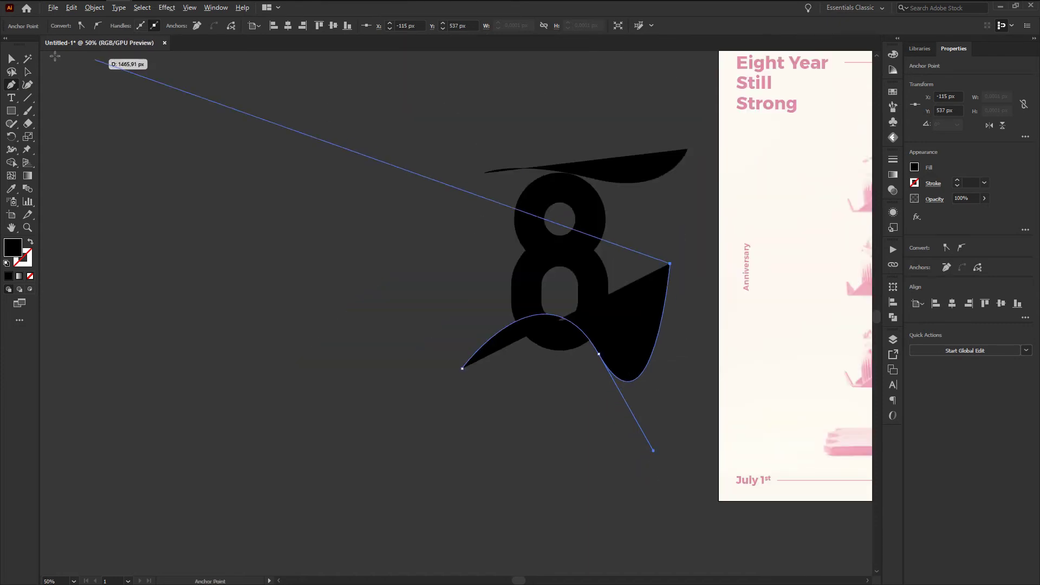
pyautogui.click(27, 71)
# Step: Move the lower swoosh down and raise the top swoosh slightly above the 8
pyautogui.click(587, 347)
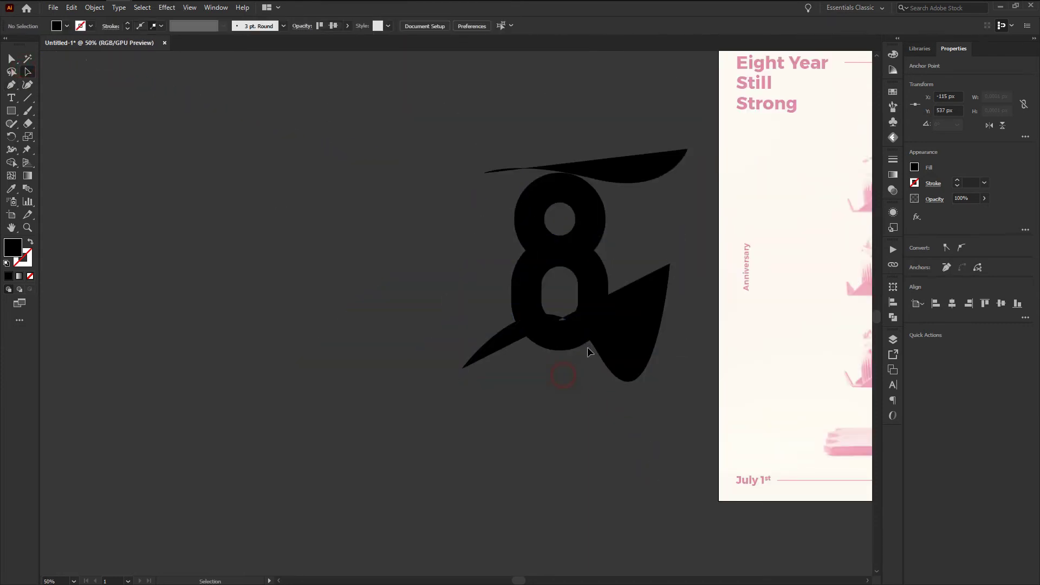
pyautogui.moveTo(590, 343); pyautogui.dragTo(590, 386)
pyautogui.moveTo(658, 179); pyautogui.dragTo(658, 165)
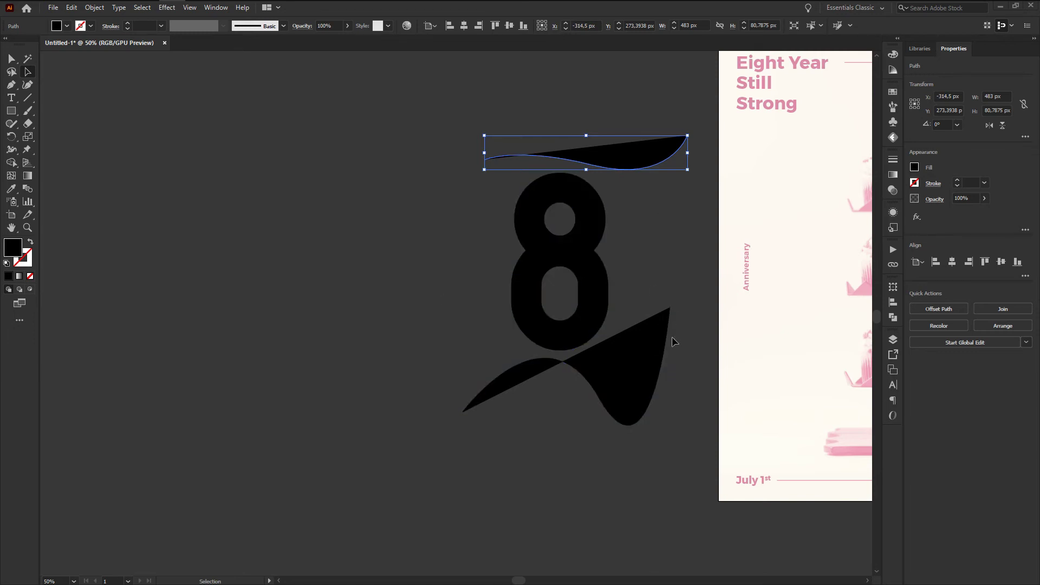
# Step: Turn the two black shapes into unfilled outlined curves by swapping fill and stroke
pyautogui.keyDown('shift'); pyautogui.click(638, 376); pyautogui.keyUp('shift')
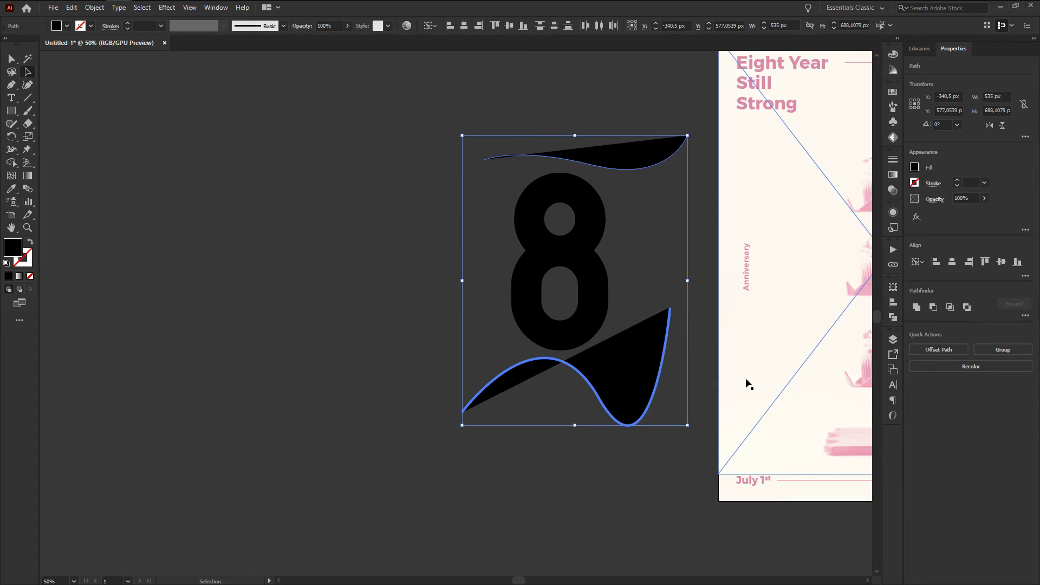
pyautogui.hotkey('shift', 'x')
pyautogui.click(664, 244)
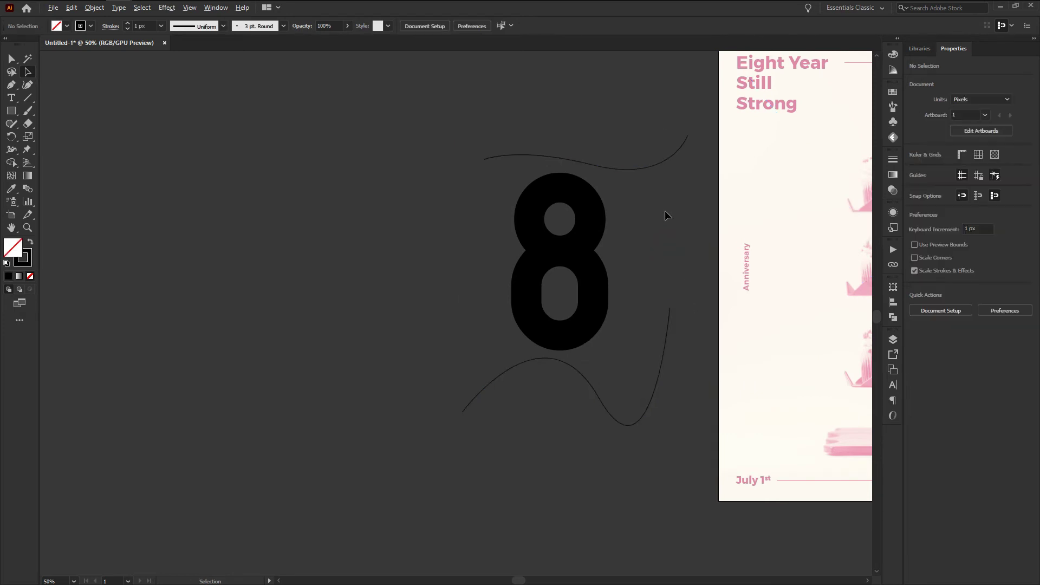
pyautogui.scroll(3, 734, 150)
pyautogui.scroll(2, 750, 166)
pyautogui.scroll(-1, 667, 260)
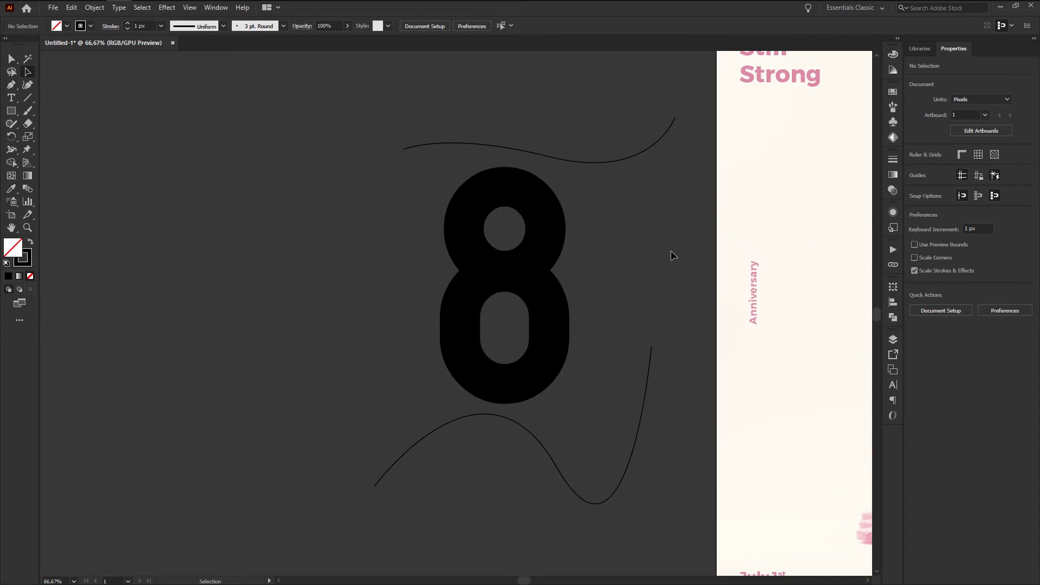
# Step: Thicken both curves to a 6 px black stroke
pyautogui.moveTo(672, 425); pyautogui.dragTo(625, 70)
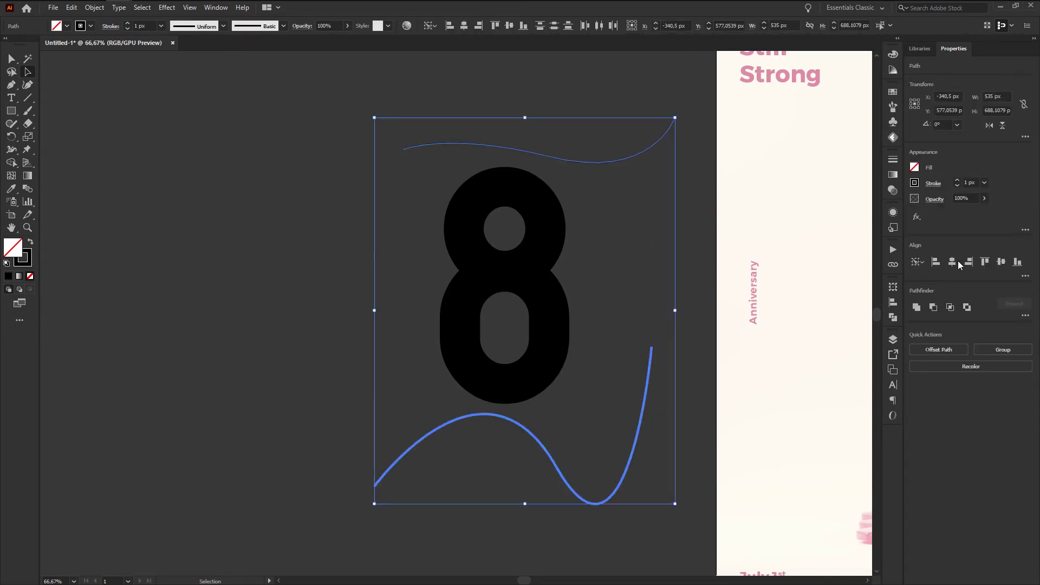
pyautogui.click(957, 180)
pyautogui.click(958, 180)
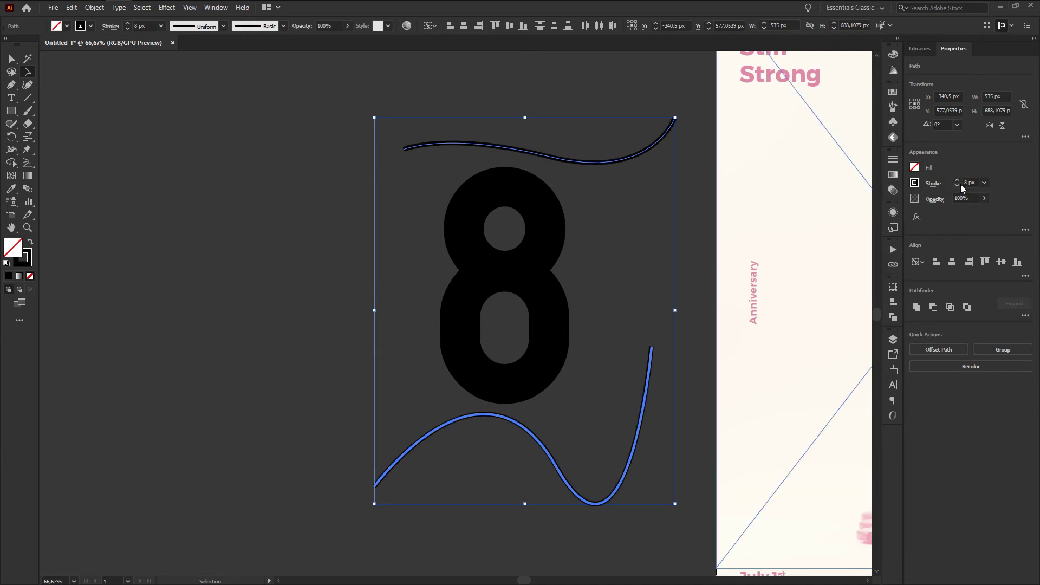
pyautogui.click(634, 179)
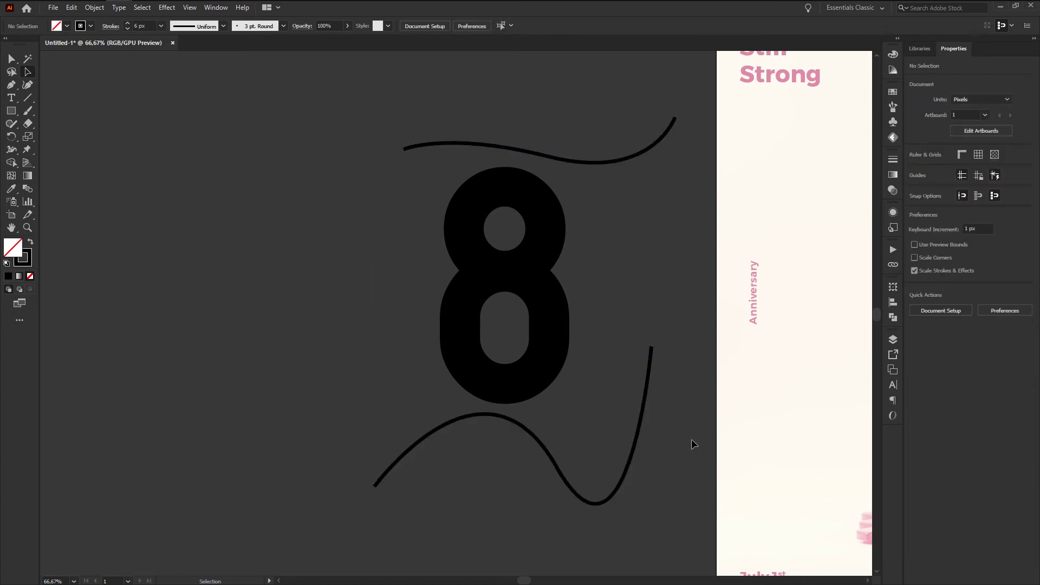
pyautogui.moveTo(623, 113); pyautogui.dragTo(623, 114)
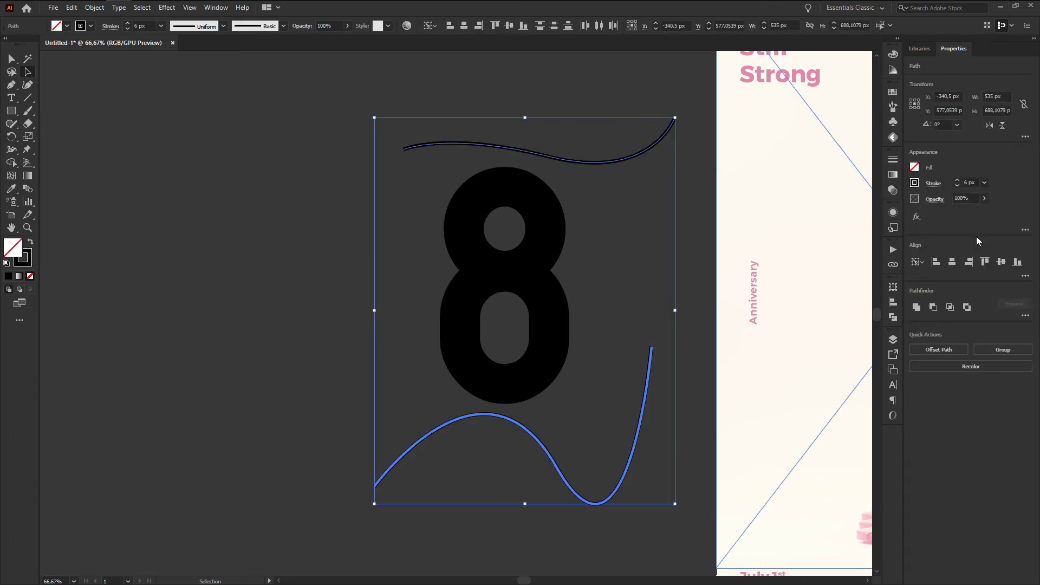
pyautogui.click(933, 183)
# Step: Give the curve strokes round caps
pyautogui.click(876, 212)
pyautogui.scroll(3, 679, 111)
pyautogui.click(680, 109)
pyautogui.scroll(3, 680, 109)
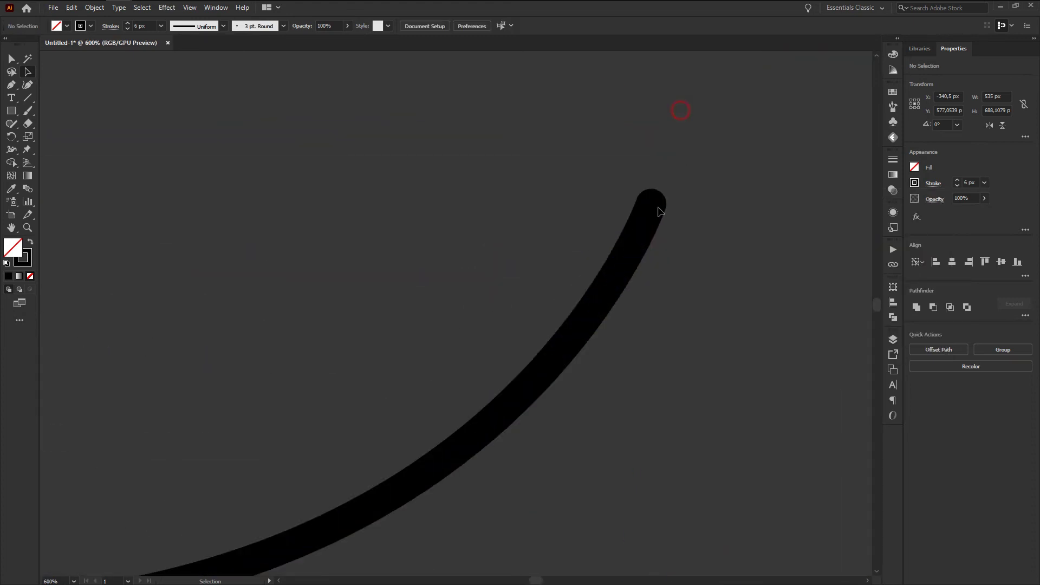
pyautogui.scroll(-7, 680, 155)
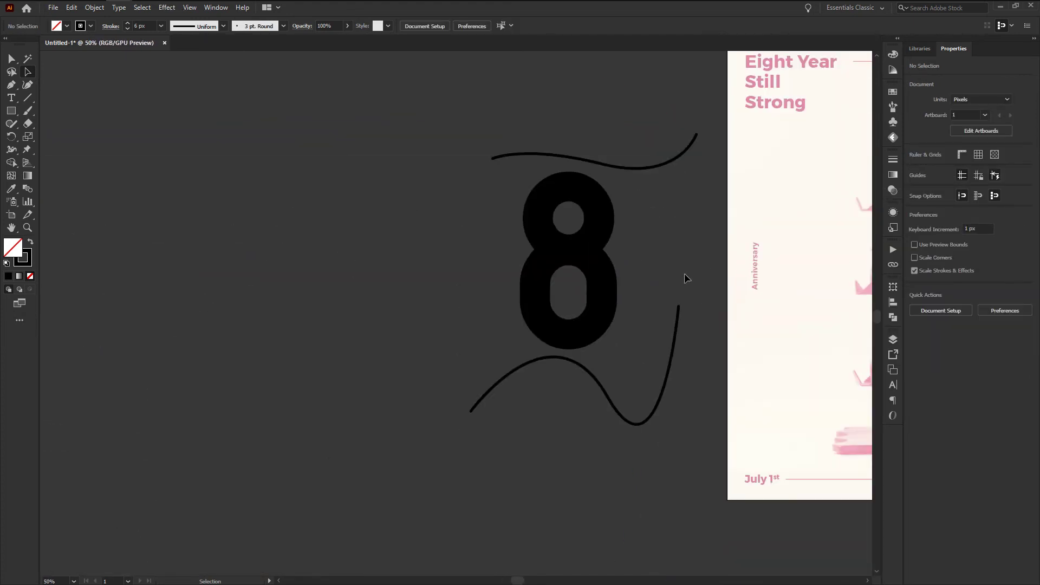
# Step: Blend the bottom and top curves into a series of stepped wavy lines
pyautogui.click(676, 344)
pyautogui.keyDown('shift'); pyautogui.click(690, 148); pyautogui.keyUp('shift')
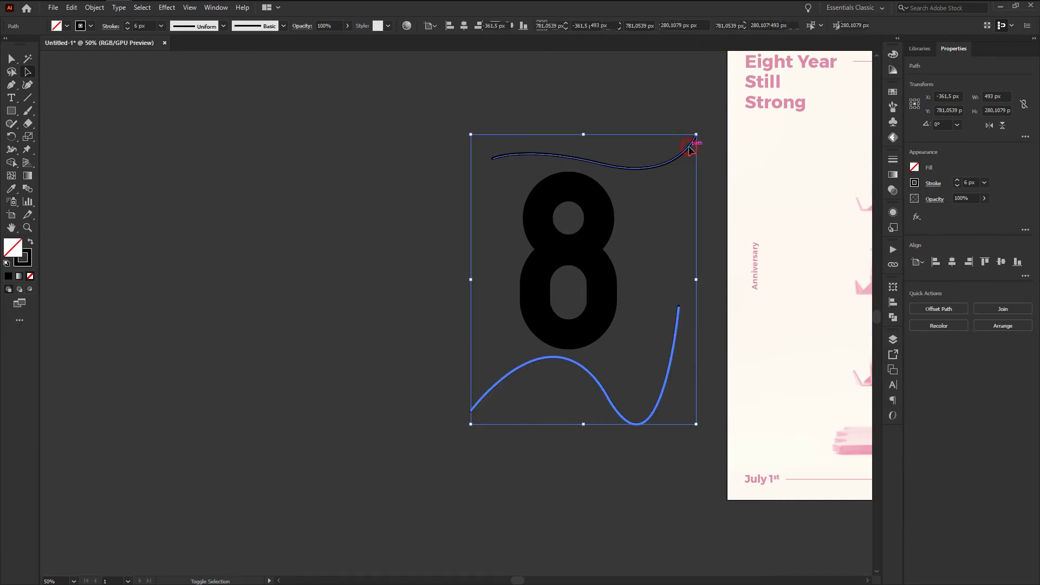
pyautogui.click(94, 7)
pyautogui.moveTo(108, 300)
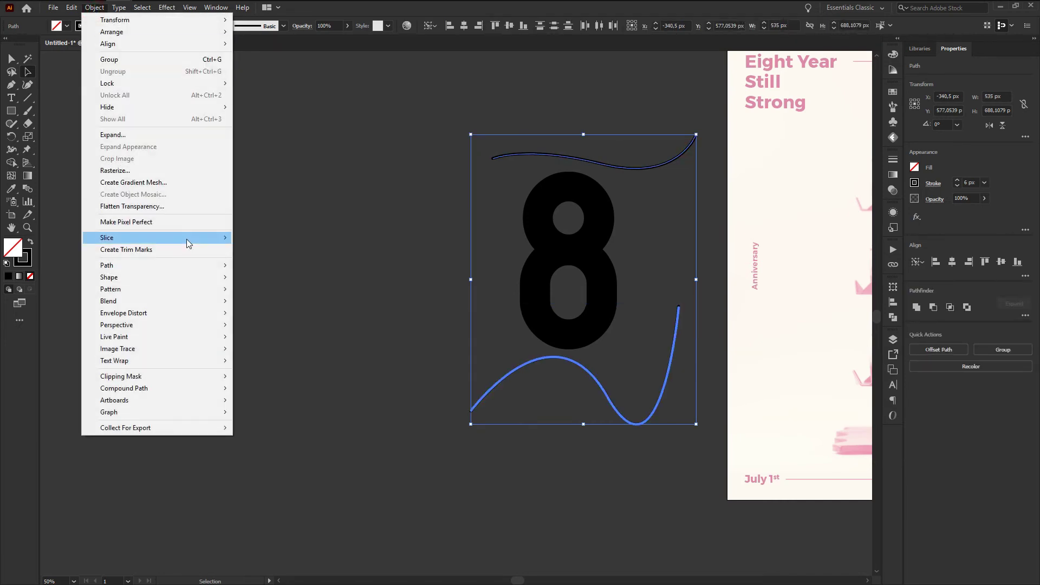
pyautogui.click(277, 301)
pyautogui.click(360, 301)
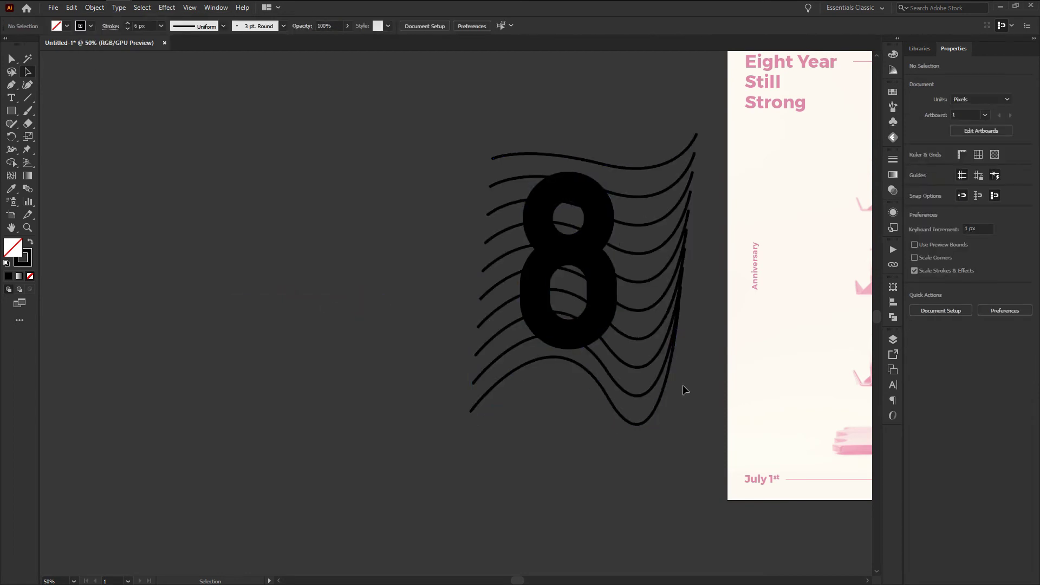
pyautogui.moveTo(635, 143); pyautogui.dragTo(635, 143)
pyautogui.moveTo(708, 480); pyautogui.dragTo(650, 411)
pyautogui.click(95, 9)
pyautogui.moveTo(108, 301)
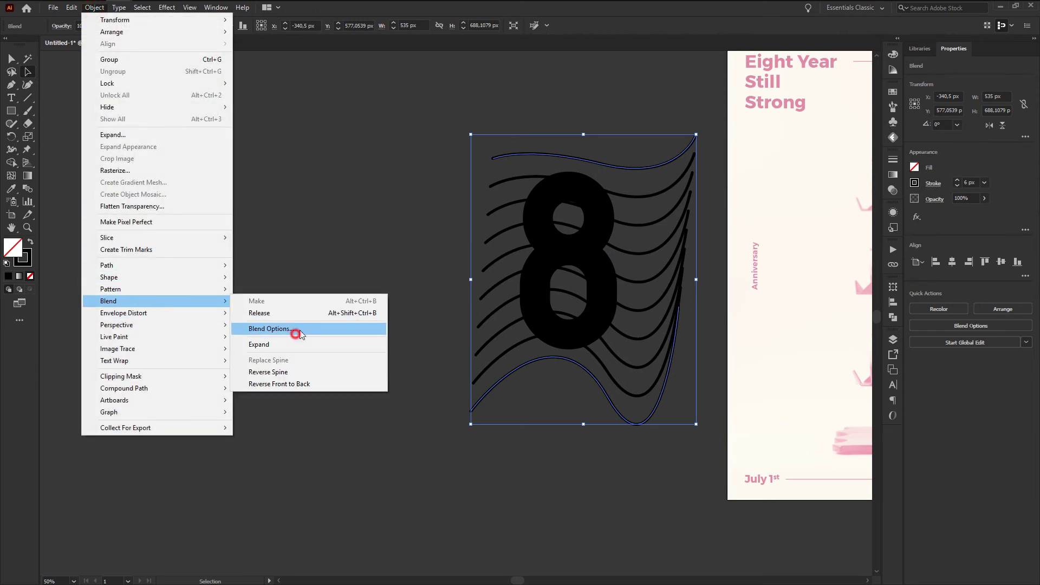
# Step: Set the blend's Specified Steps to 30 with Preview on, and confirm
pyautogui.click(298, 331)
pyautogui.moveTo(661, 247); pyautogui.dragTo(820, 215)
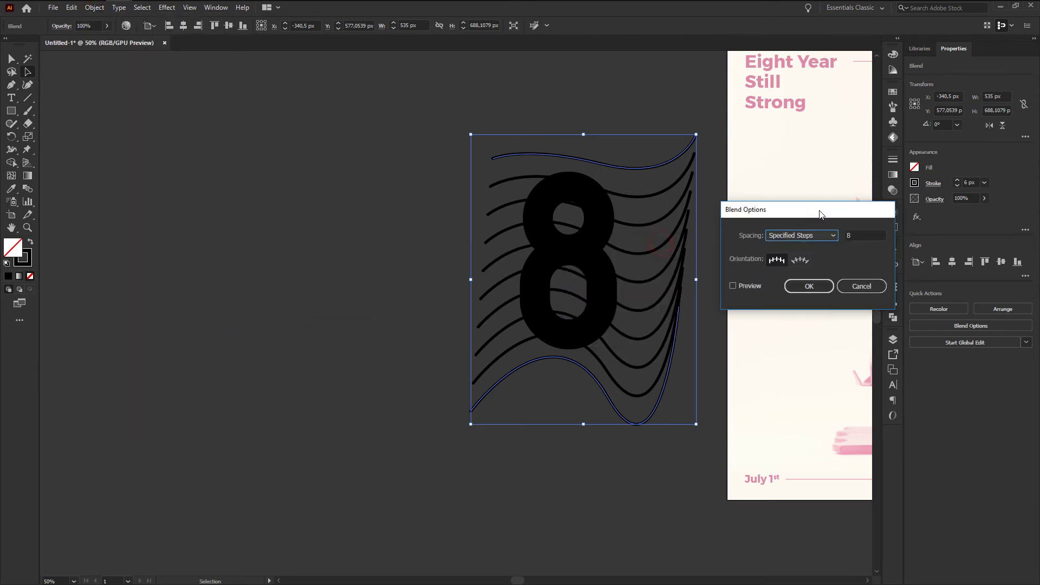
pyautogui.doubleClick(858, 234)
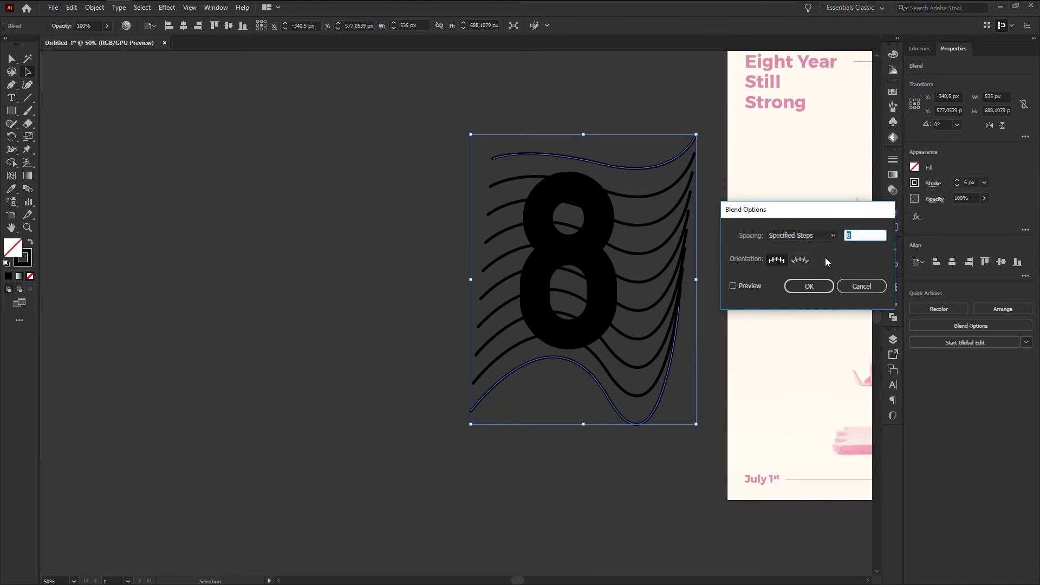
pyautogui.write('25')
pyautogui.click(739, 284)
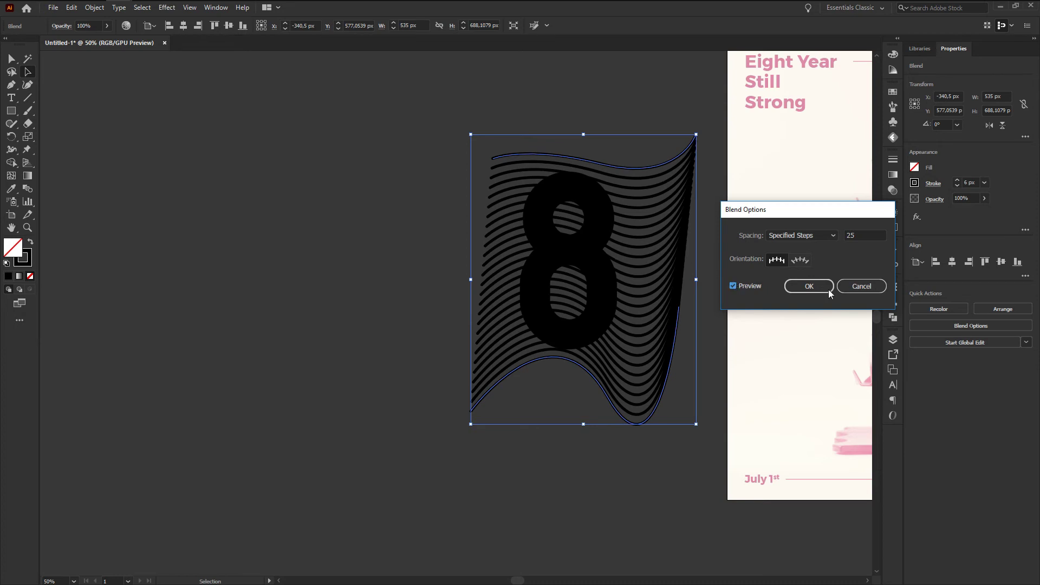
pyautogui.click(856, 234)
pyautogui.write('0')
pyautogui.click(750, 286)
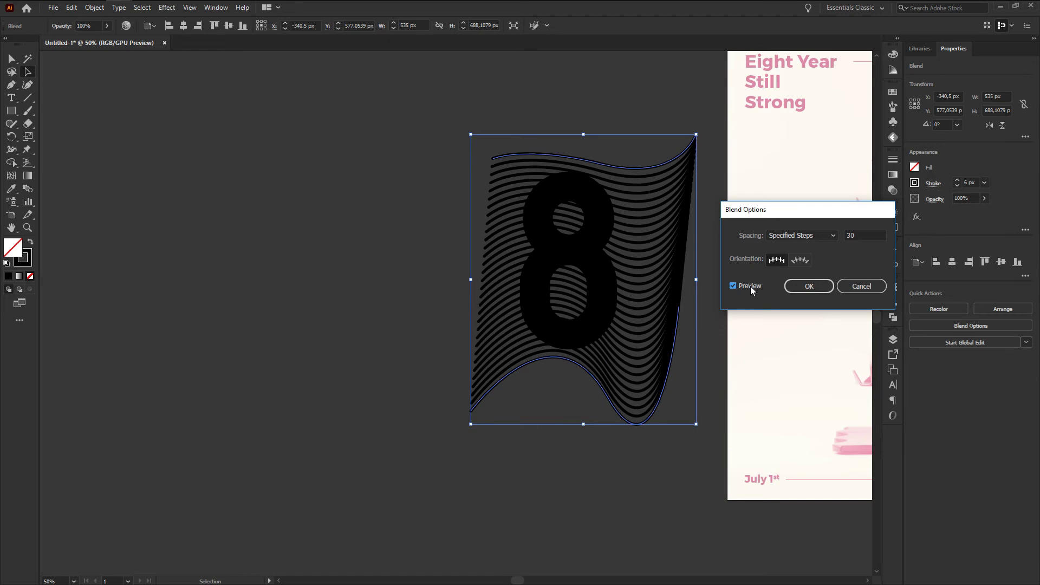
pyautogui.click(806, 286)
pyautogui.click(627, 458)
pyautogui.scroll(2, 568, 214)
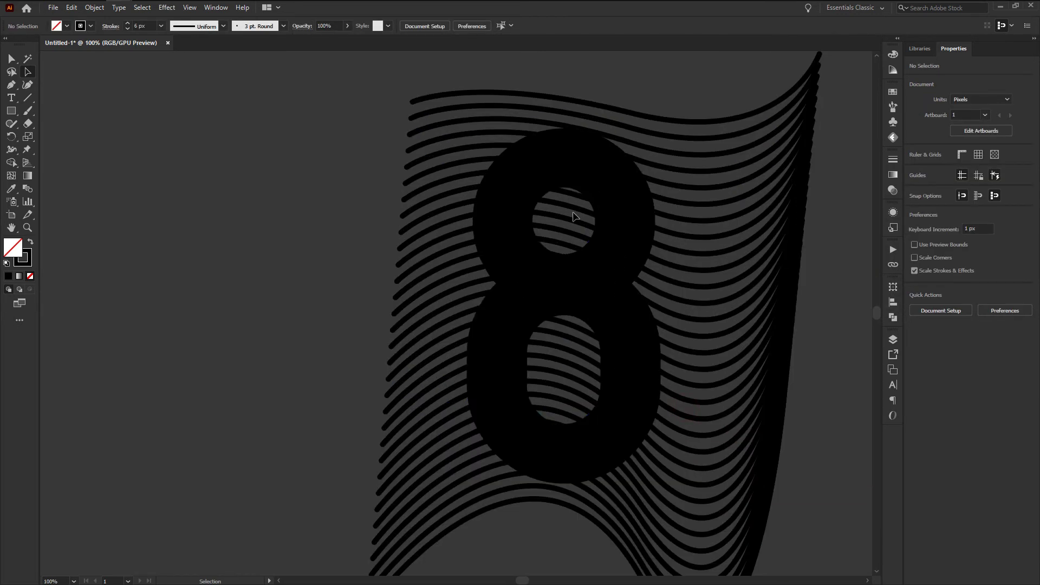
# Step: Move the 8 and the wavy-line blend left together
pyautogui.click(600, 169)
pyautogui.scroll(-1, 600, 170)
pyautogui.keyDown('shift'); pyautogui.click(717, 303); pyautogui.keyUp('shift')
pyautogui.moveTo(609, 204); pyautogui.dragTo(472, 232)
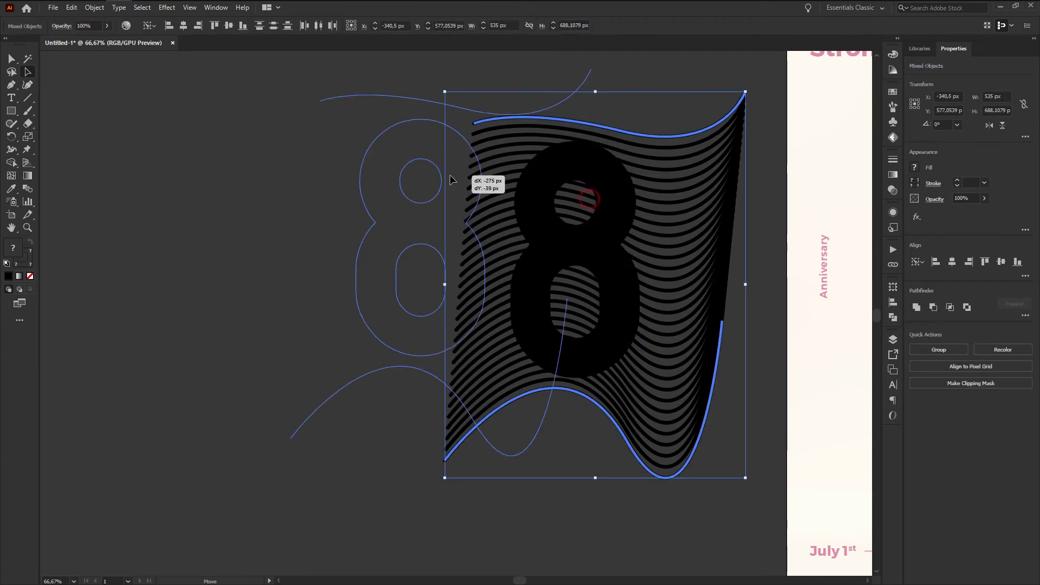
pyautogui.scroll(1, 305, 112)
# Step: Enlarge the 8 slightly from its corner handle
pyautogui.click(539, 269)
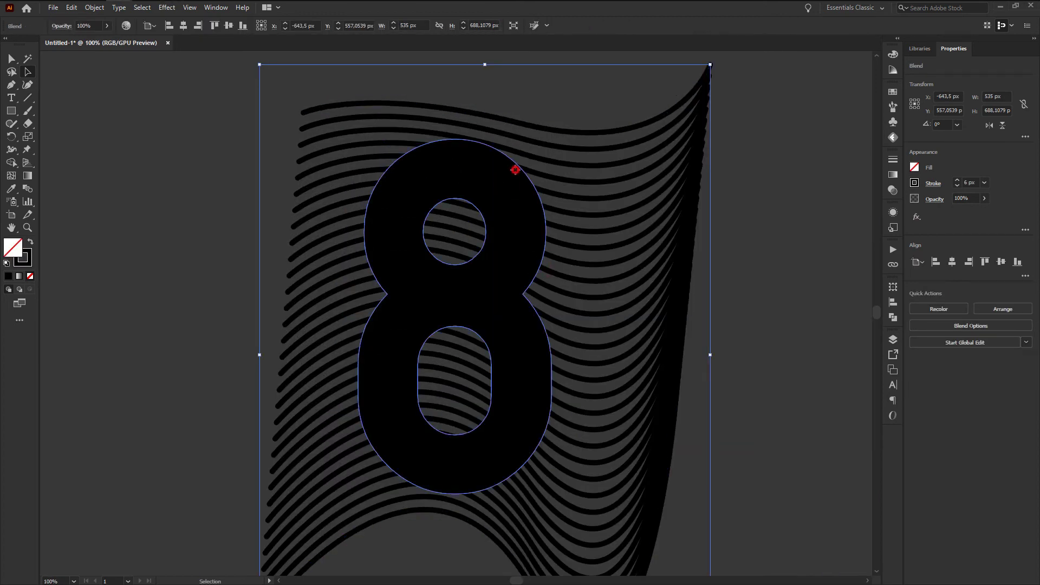
pyautogui.click(517, 170)
pyautogui.moveTo(553, 140); pyautogui.dragTo(556, 134)
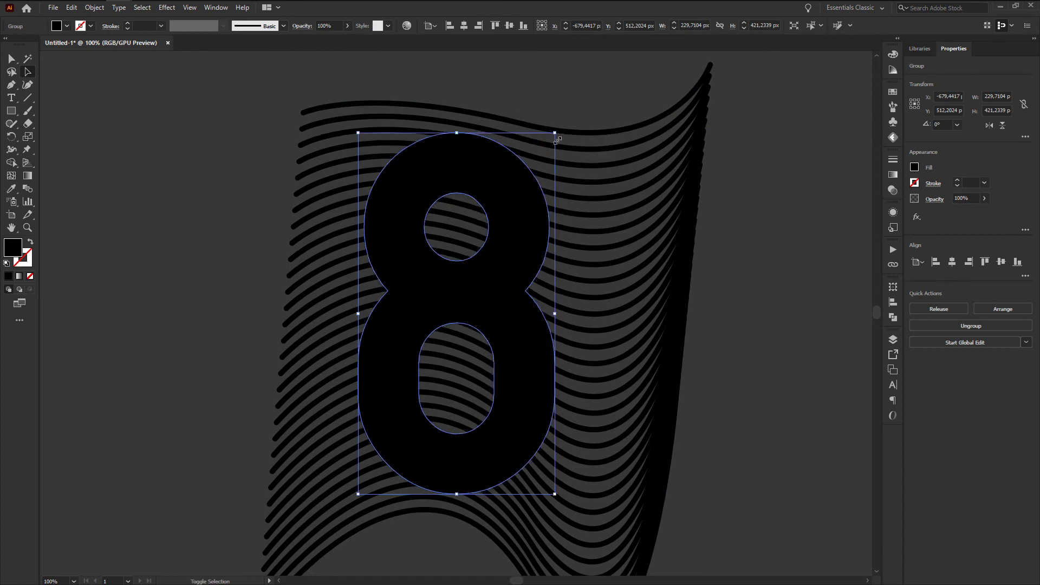
pyautogui.scroll(3, 417, 564)
pyautogui.scroll(-3, 503, 266)
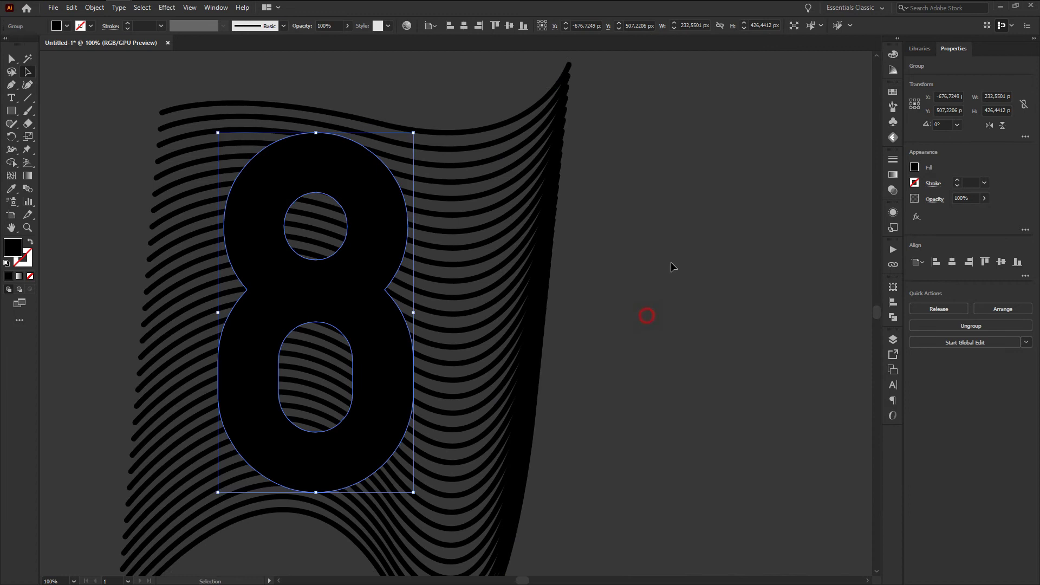
pyautogui.scroll(-1, 705, 244)
pyautogui.scroll(-1, 821, 209)
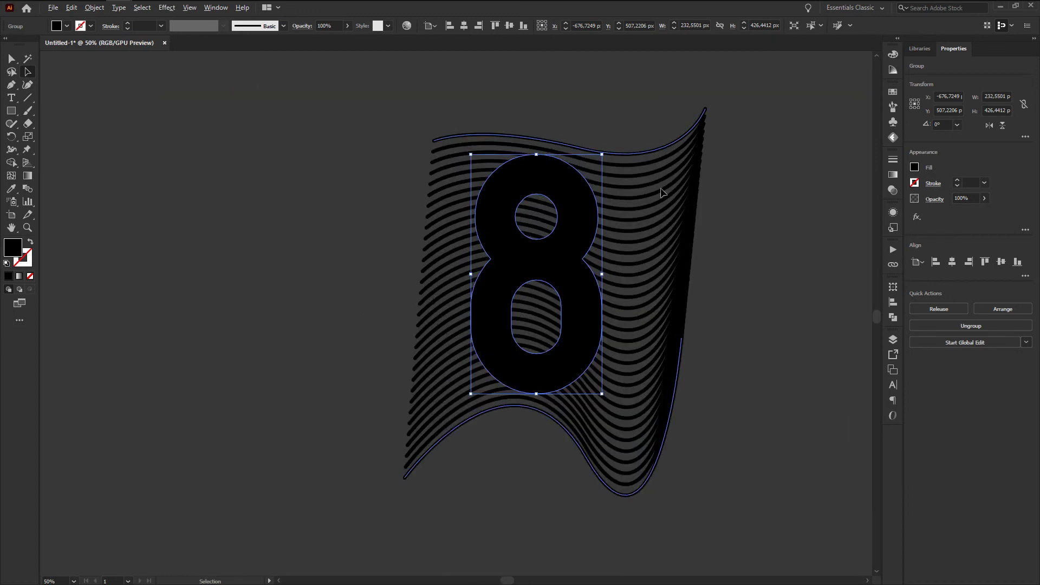
pyautogui.click(667, 146)
pyautogui.click(95, 7)
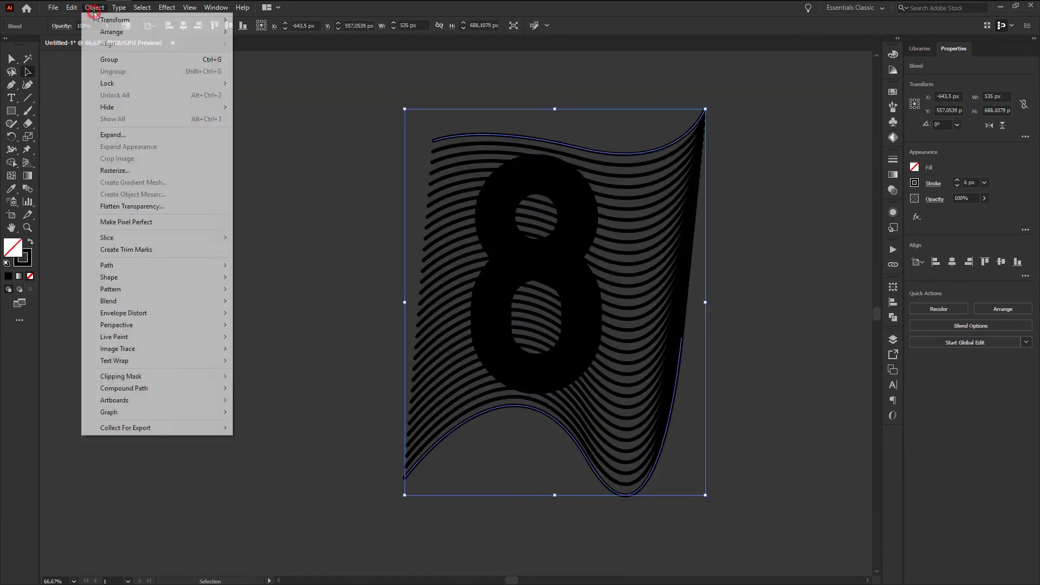
# Step: Expand the blend into separate wavy-line paths and select them all
pyautogui.click(119, 136)
pyautogui.click(508, 367)
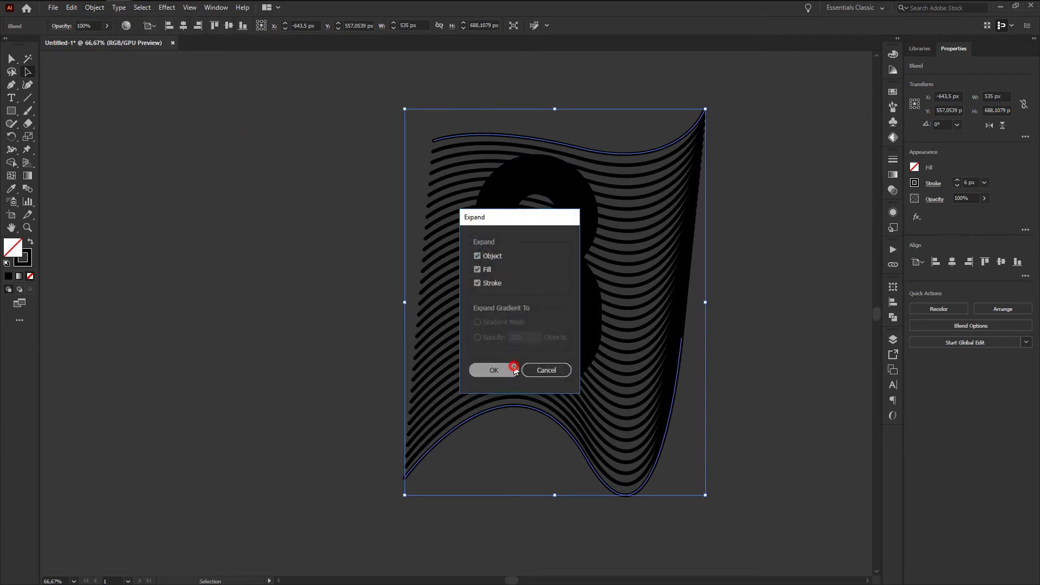
pyautogui.click(729, 403)
pyautogui.hotkey('ctrl', 'a')
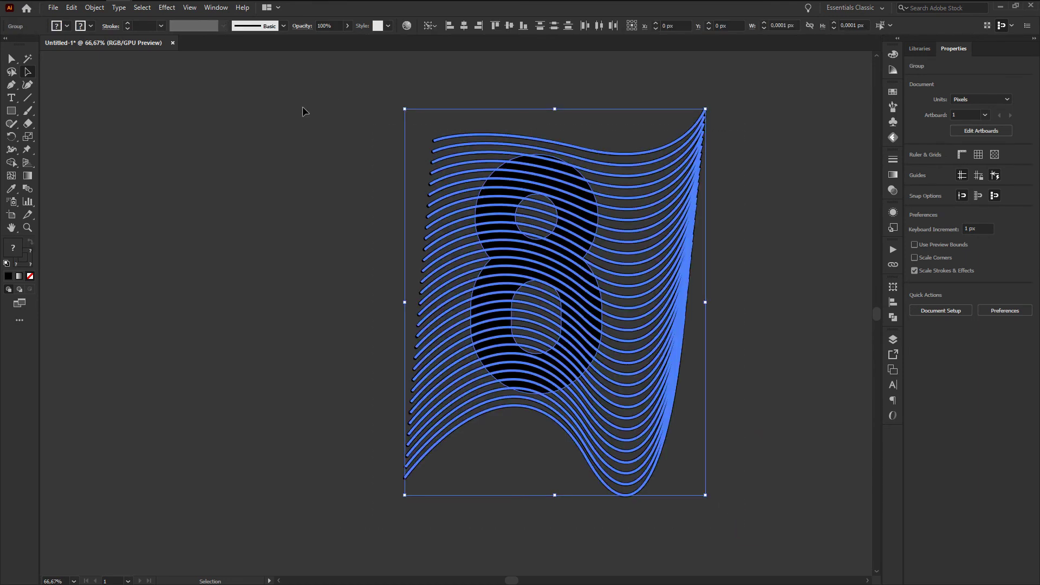
# Step: Erase the stripe segments right of the 8 with Shape Builder
pyautogui.click(15, 163)
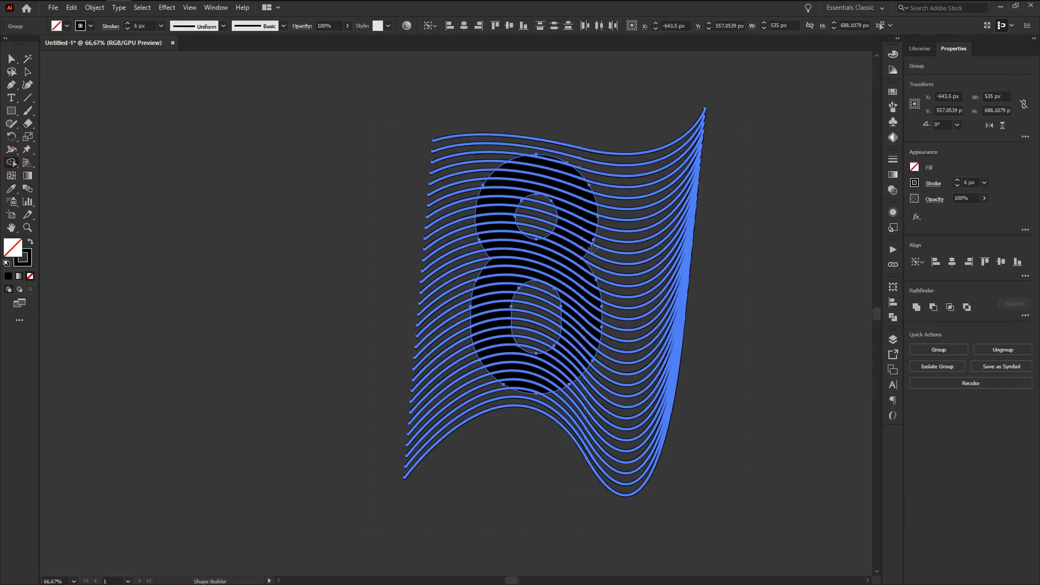
pyautogui.scroll(1, 592, 248)
pyautogui.scroll(-1, 623, 206)
pyautogui.scroll(-1, 677, 169)
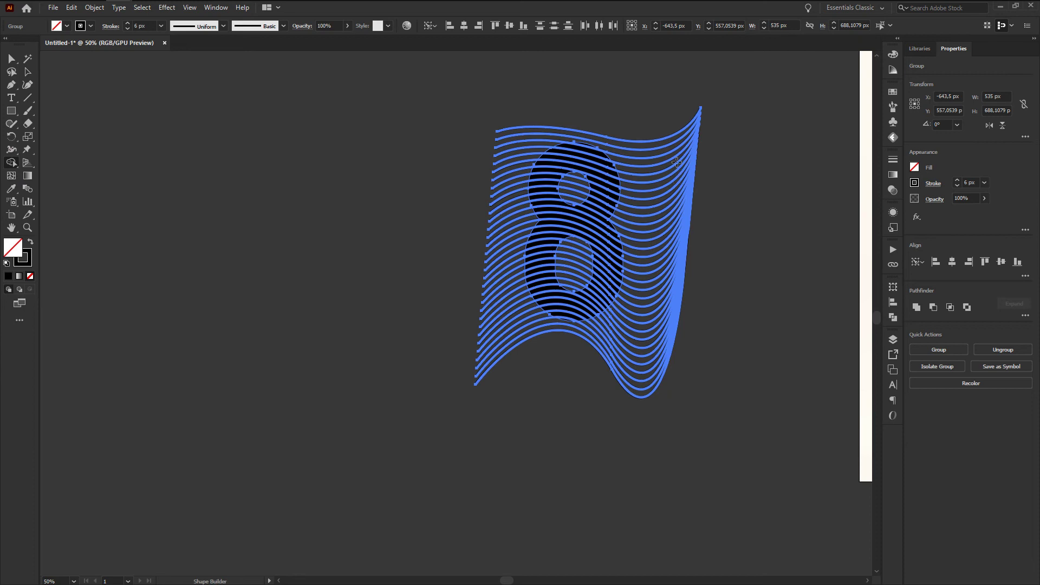
pyautogui.scroll(1, 656, 158)
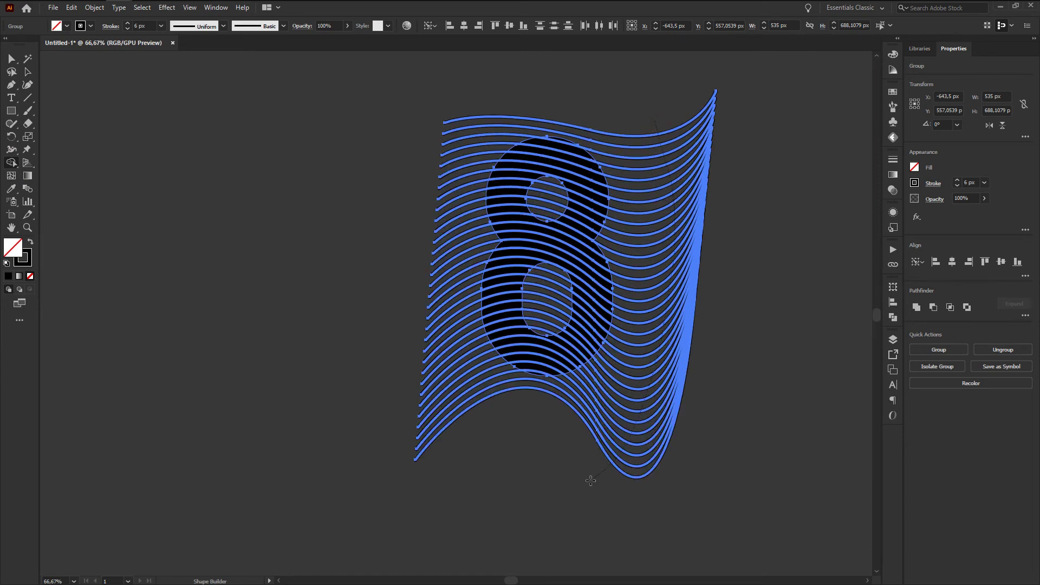
pyautogui.moveTo(590, 480); pyautogui.dragTo(582, 475)
# Step: Remove the stripe pieces inside the 8's lower hole
pyautogui.scroll(1, 448, 425)
pyautogui.scroll(-1, 468, 442)
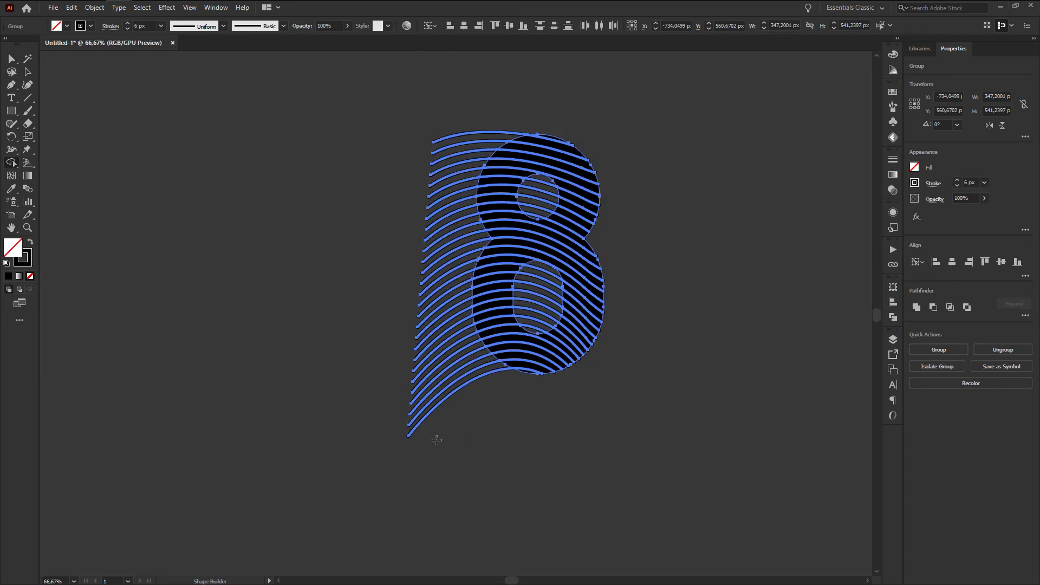
pyautogui.scroll(2, 501, 215)
pyautogui.scroll(1, 501, 216)
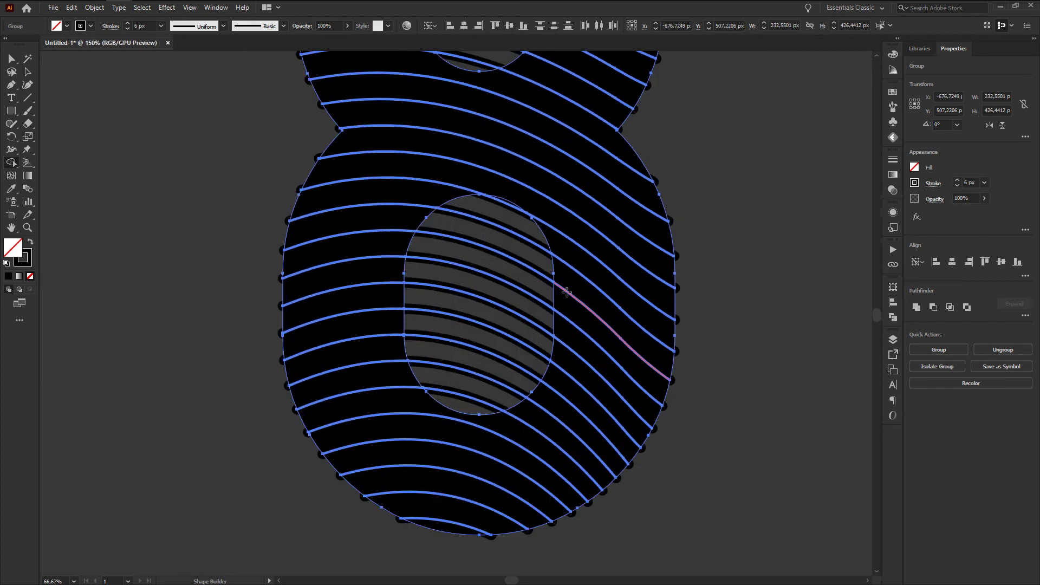
pyautogui.scroll(1, 501, 215)
pyautogui.scroll(1, 500, 216)
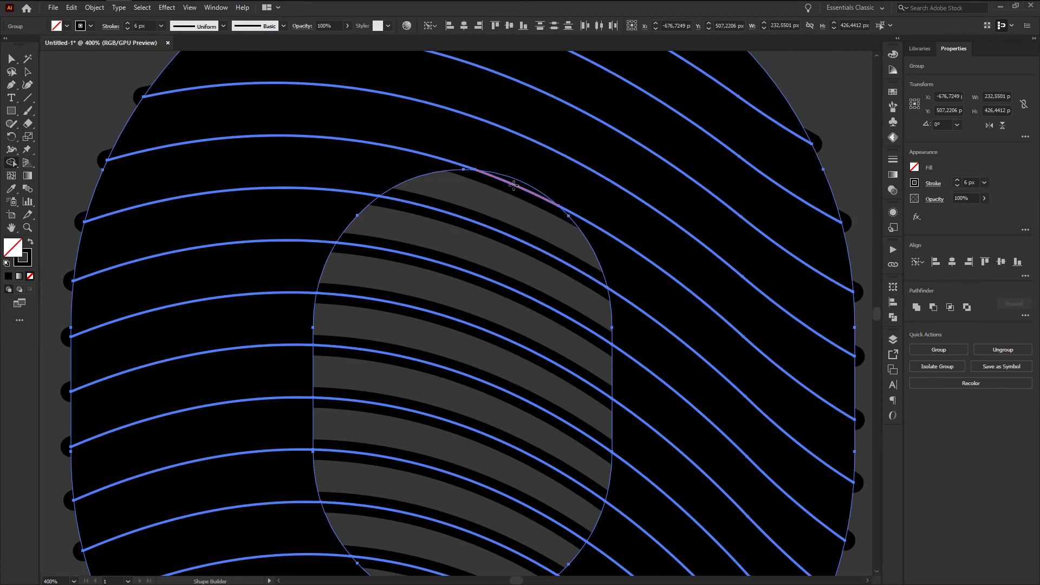
pyautogui.moveTo(514, 185); pyautogui.dragTo(438, 558)
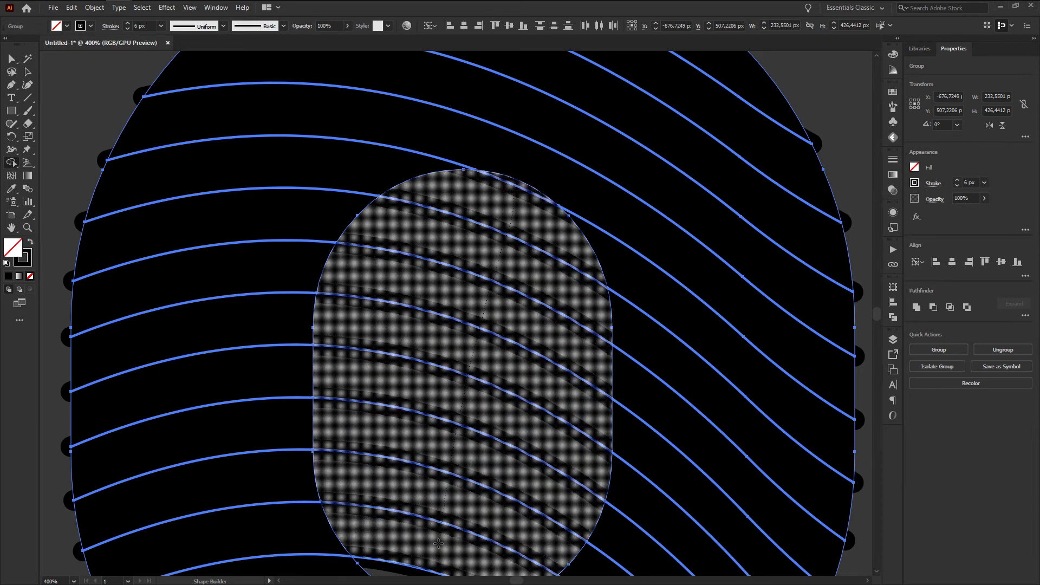
pyautogui.moveTo(438, 558); pyautogui.dragTo(417, 569)
# Step: Remove the stripe pieces inside the 8's upper hole
pyautogui.scroll(-2, 463, 444)
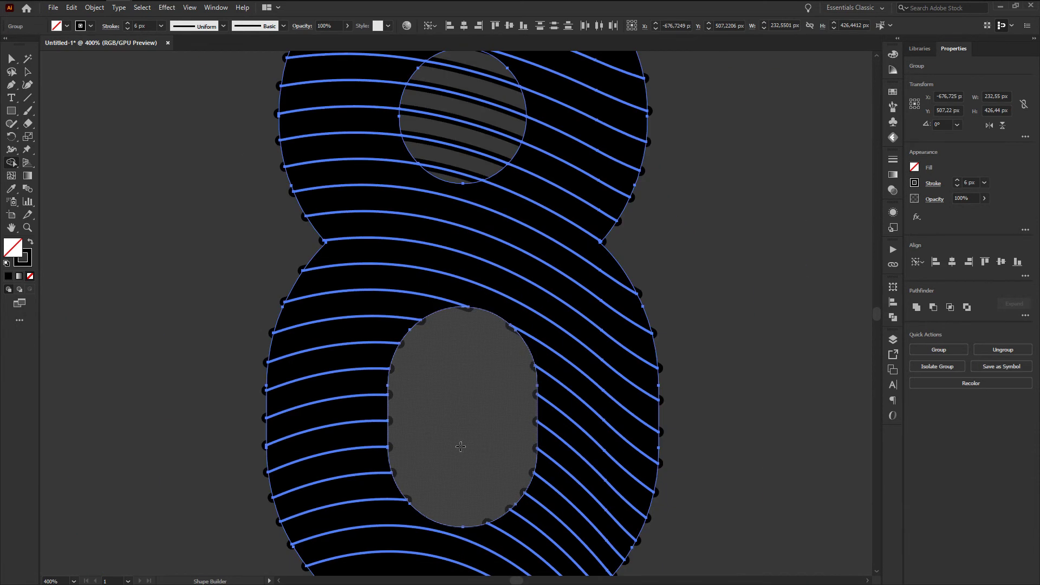
pyautogui.scroll(-1, 479, 481)
pyautogui.scroll(-1, 479, 481)
pyautogui.scroll(2, 482, 303)
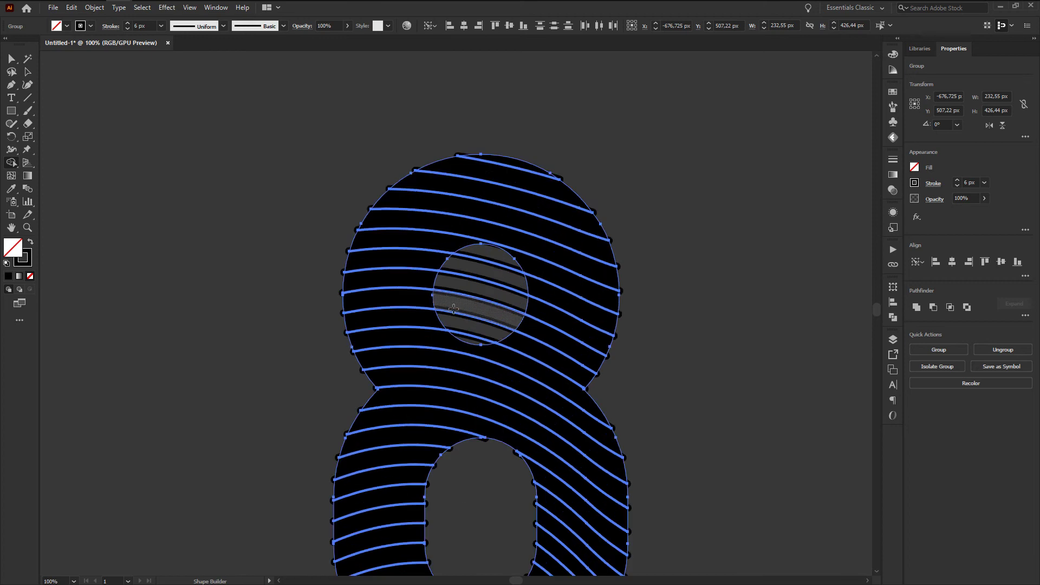
pyautogui.scroll(2, 533, 379)
pyautogui.moveTo(509, 387); pyautogui.dragTo(560, 160)
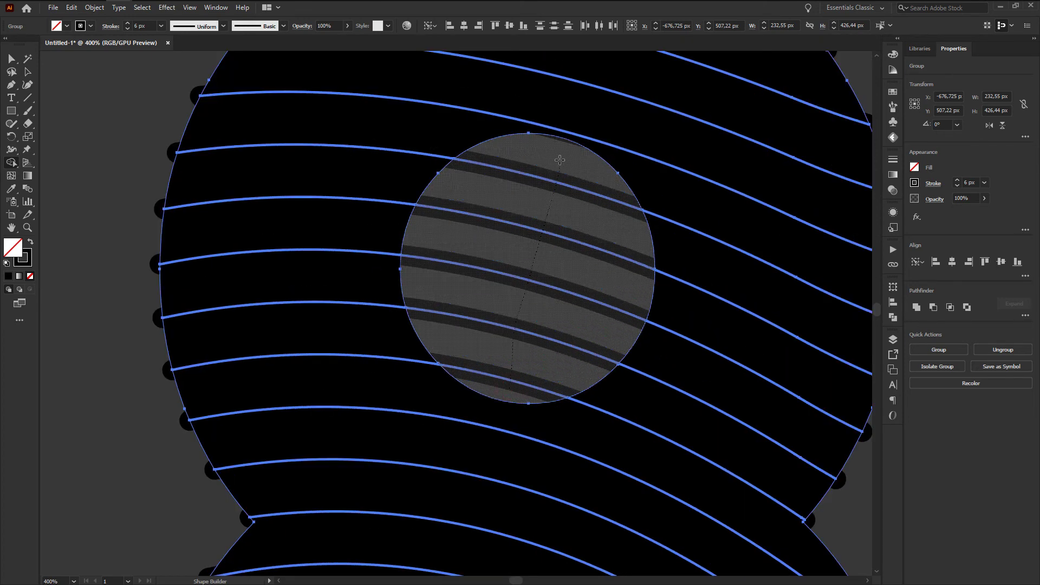
pyautogui.scroll(-3, 560, 160)
pyautogui.scroll(-1, 560, 160)
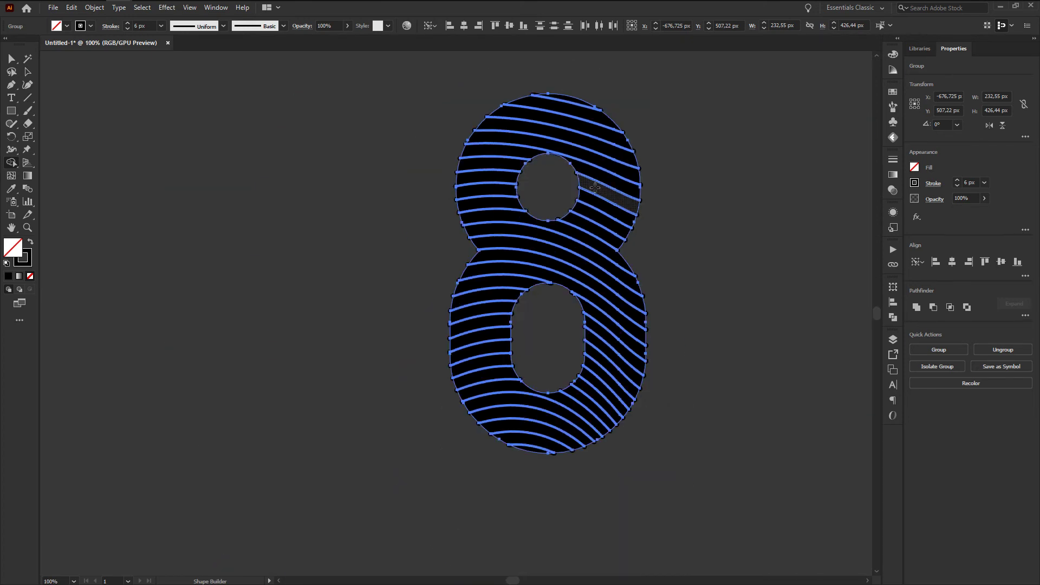
pyautogui.scroll(-2, 703, 194)
# Step: Swap fill and stroke so the 8 is filled black
pyautogui.hotkey('shift', 'x')
pyautogui.press('a')
pyautogui.hotkey('ctrl', 'shift', 'a')
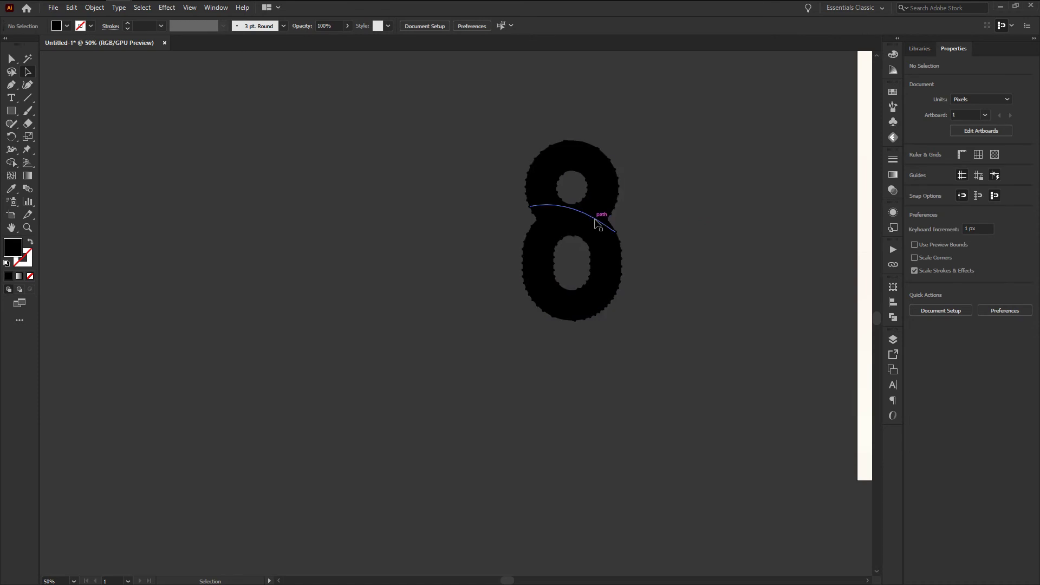
# Step: Move the wavy stripes off the black 8 to the right
pyautogui.moveTo(596, 220); pyautogui.dragTo(740, 233)
pyautogui.click(794, 234)
pyautogui.scroll(1, 430, 204)
pyautogui.hscroll(3, 674, 209)
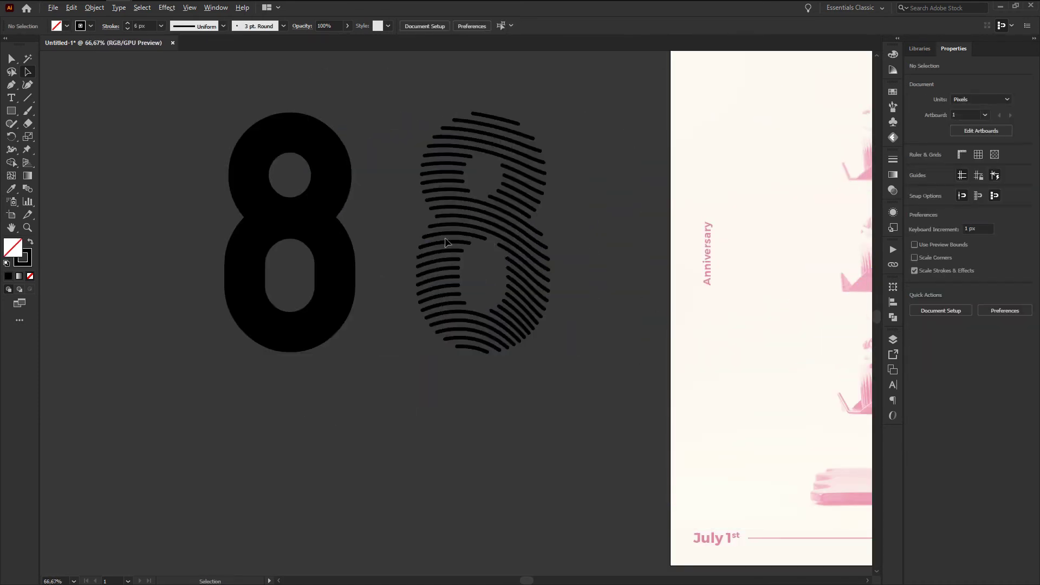
pyautogui.scroll(-2, 388, 242)
pyautogui.scroll(1, 296, 239)
pyautogui.scroll(-2, 364, 233)
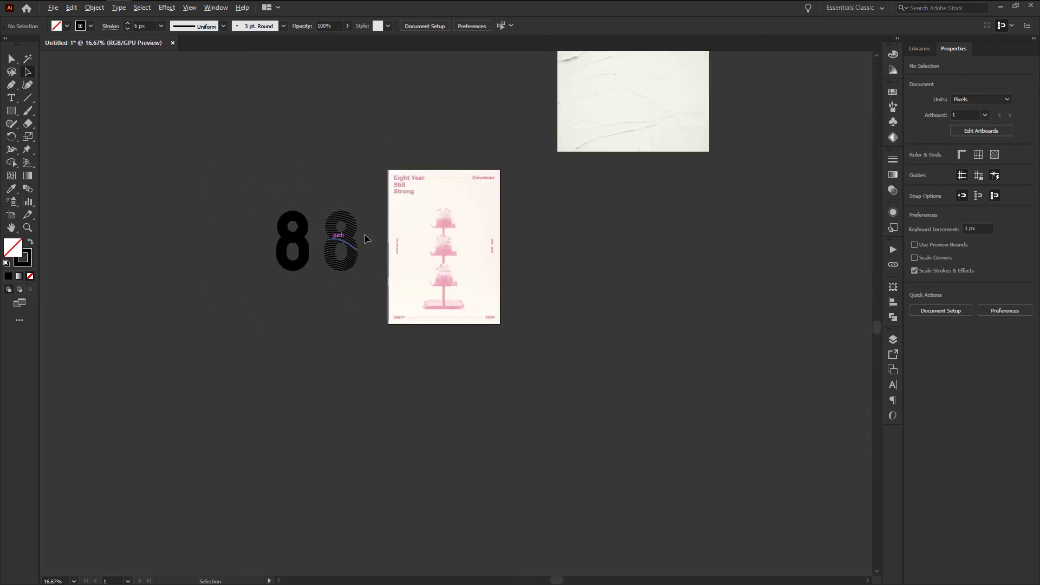
pyautogui.scroll(1, 335, 251)
# Step: Place the striped 8 on the poster, enlarge it, and centre it at X 400, Y 550
pyautogui.moveTo(335, 251); pyautogui.dragTo(539, 258)
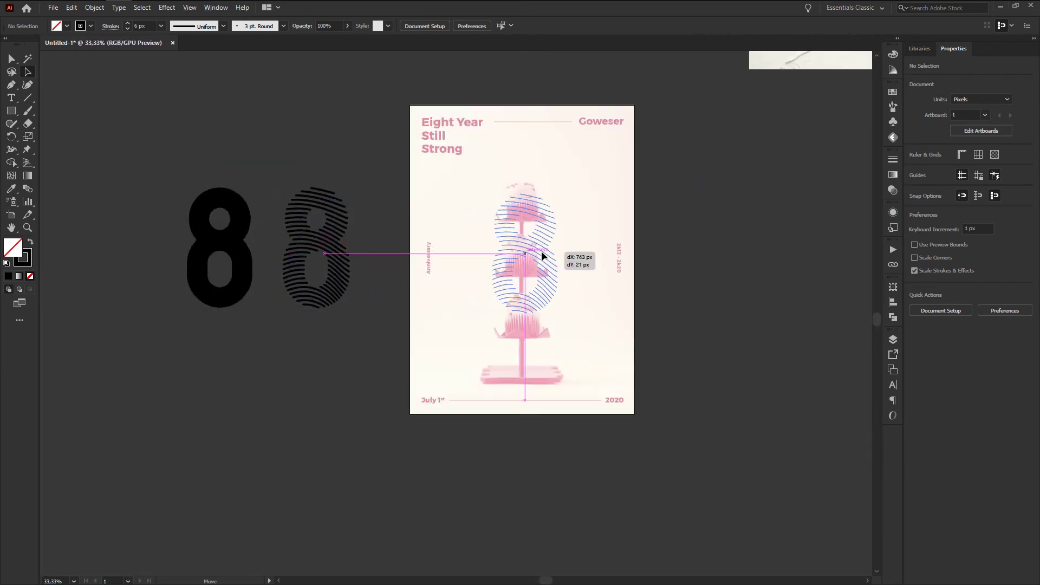
pyautogui.scroll(2, 532, 192)
pyautogui.moveTo(523, 189); pyautogui.dragTo(547, 172)
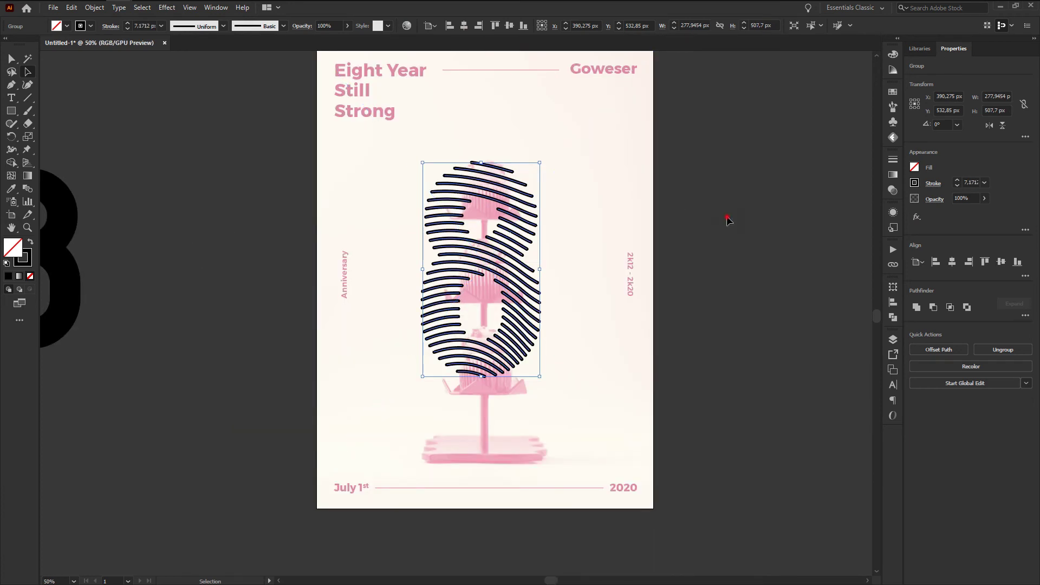
pyautogui.click(727, 218)
pyautogui.click(511, 255)
pyautogui.click(464, 27)
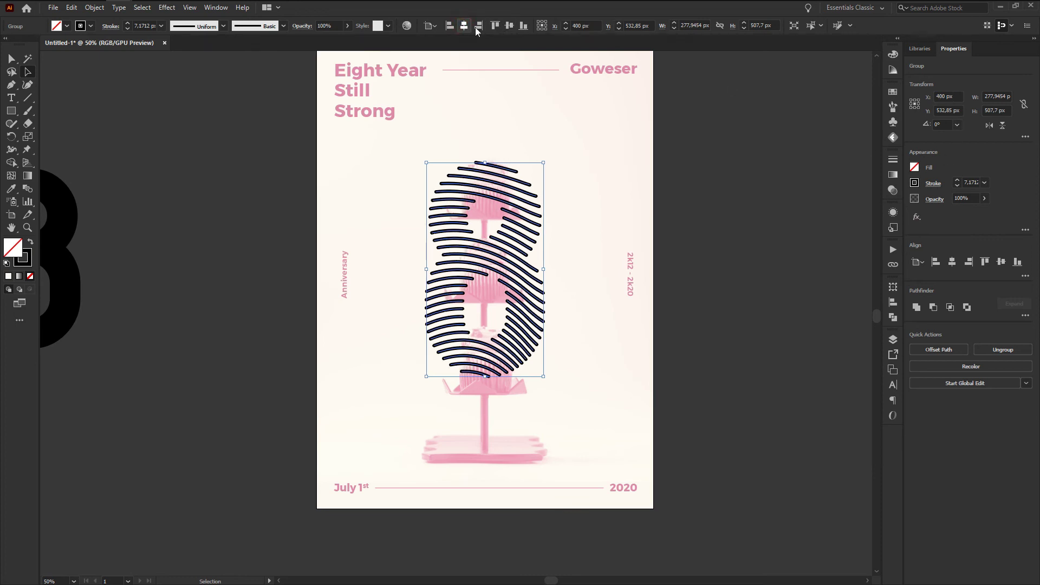
pyautogui.click(508, 28)
# Step: Thin the striped 8's lines to a 6 px stroke
pyautogui.click(801, 121)
pyautogui.scroll(-1, 675, 96)
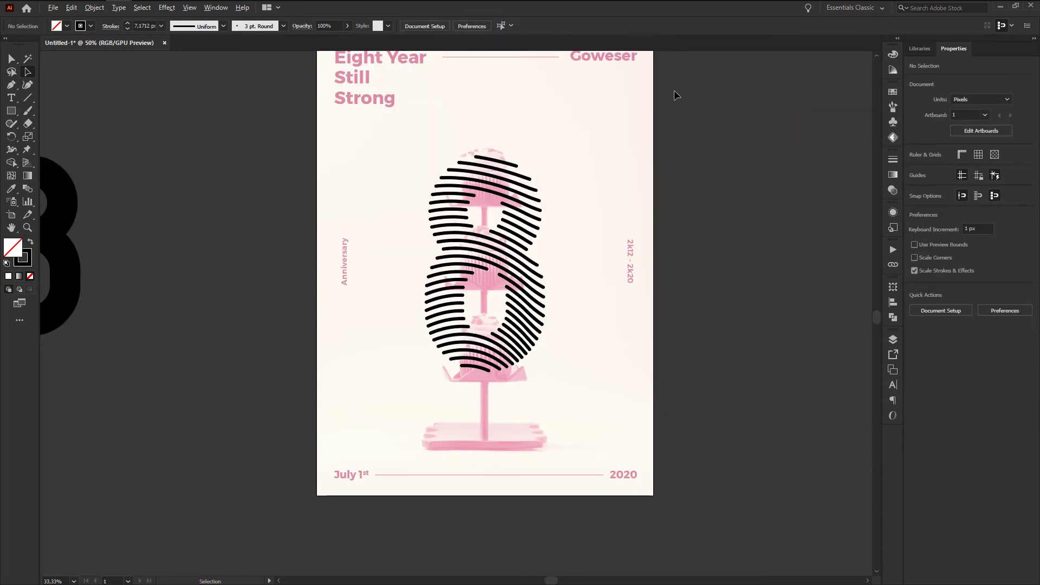
pyautogui.click(528, 197)
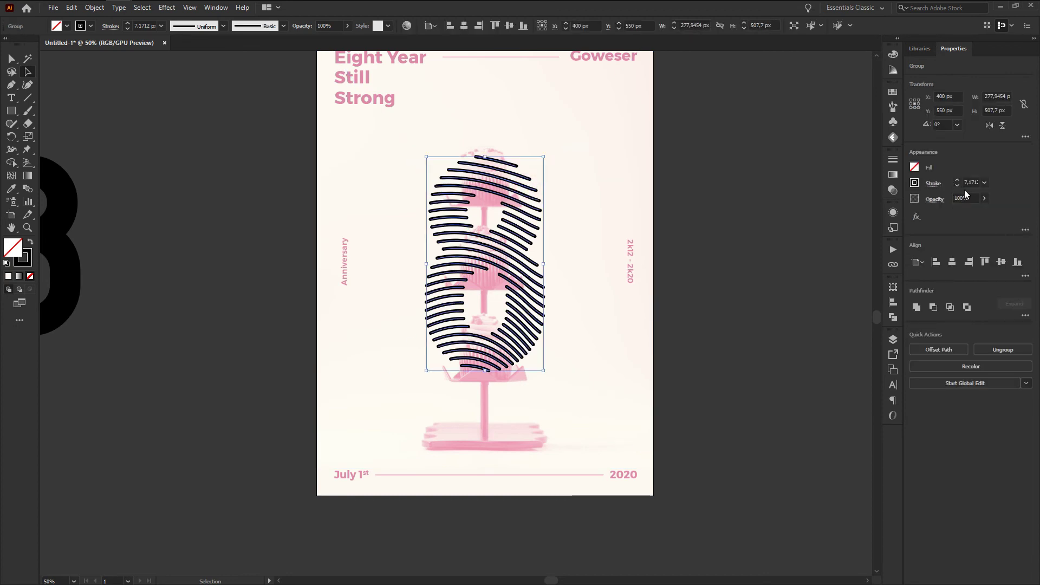
pyautogui.click(957, 186)
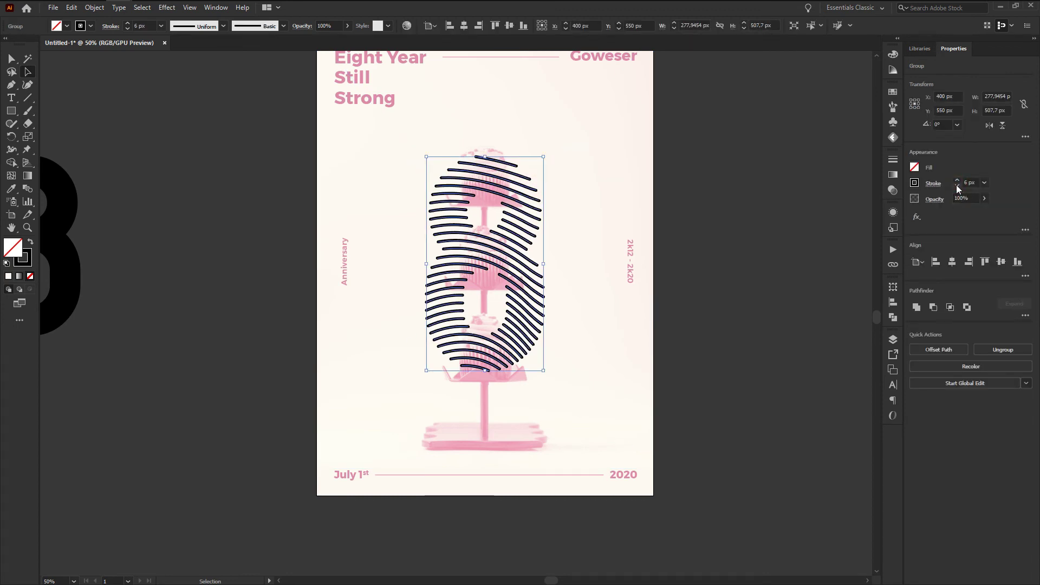
pyautogui.click(739, 195)
pyautogui.click(500, 199)
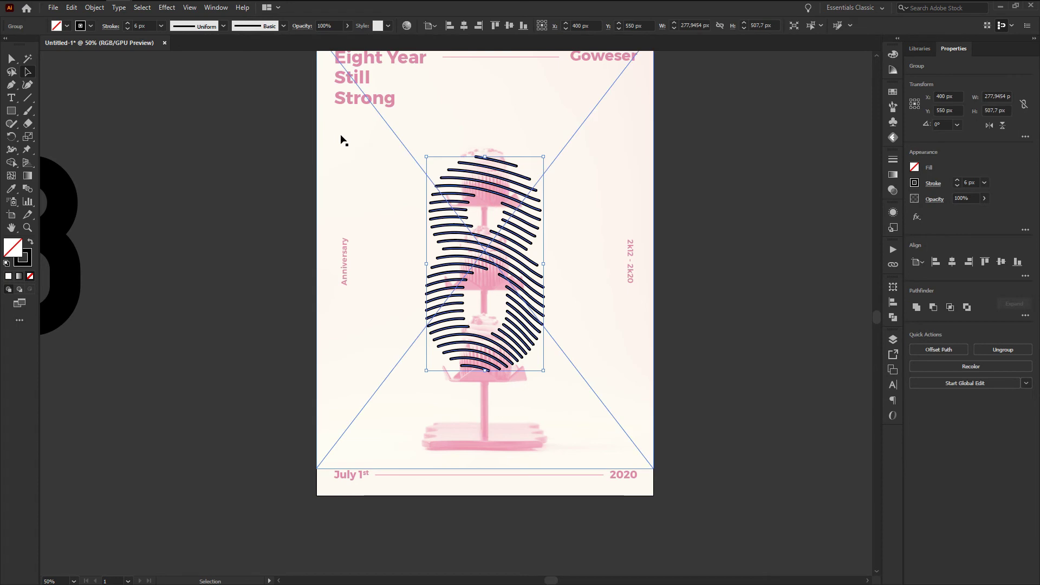
pyautogui.scroll(3, 341, 139)
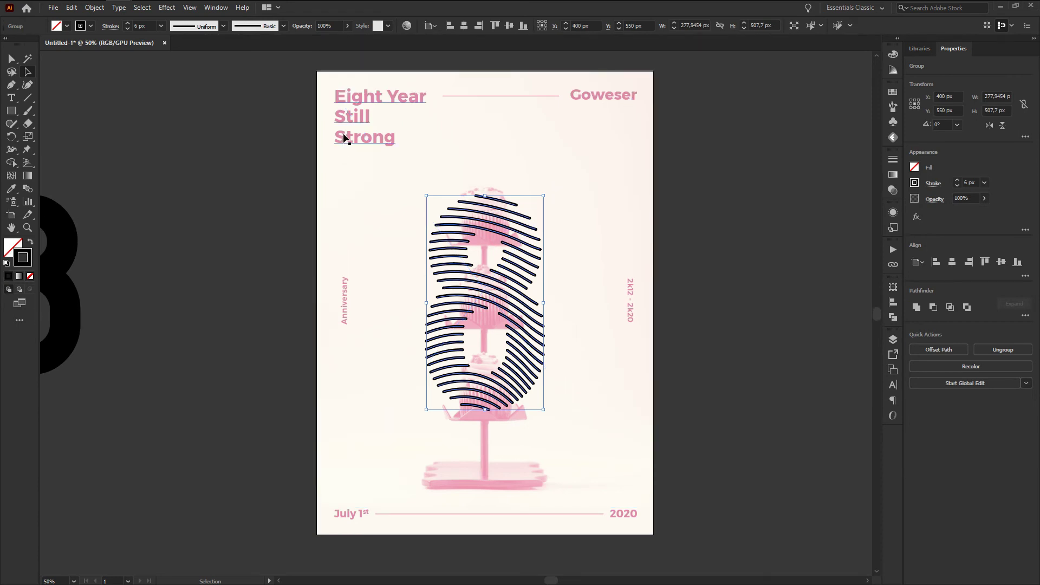
pyautogui.doubleClick(22, 258)
pyautogui.moveTo(460, 309); pyautogui.dragTo(469, 305)
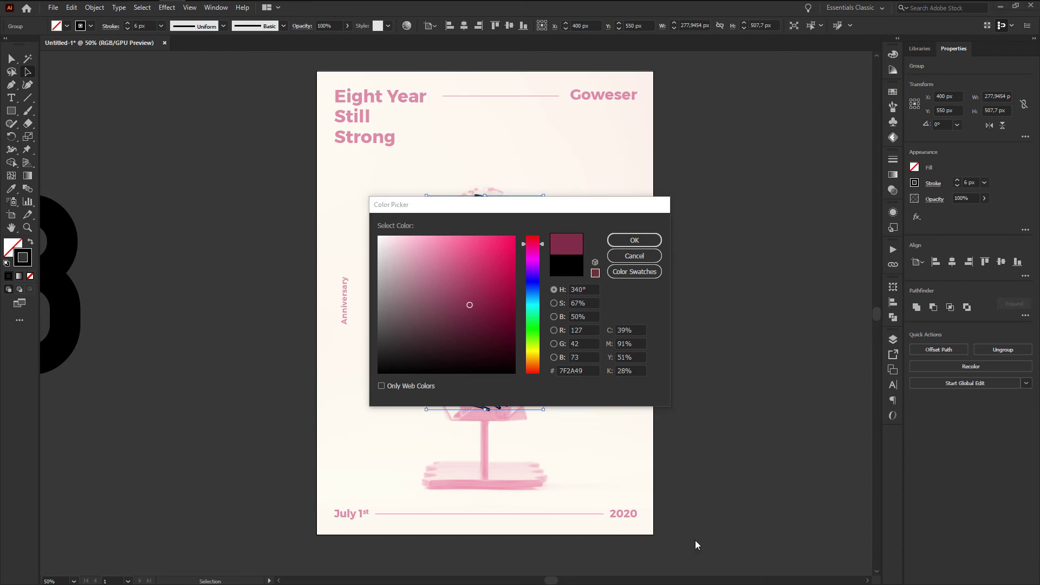
pyautogui.click(635, 240)
pyautogui.click(759, 232)
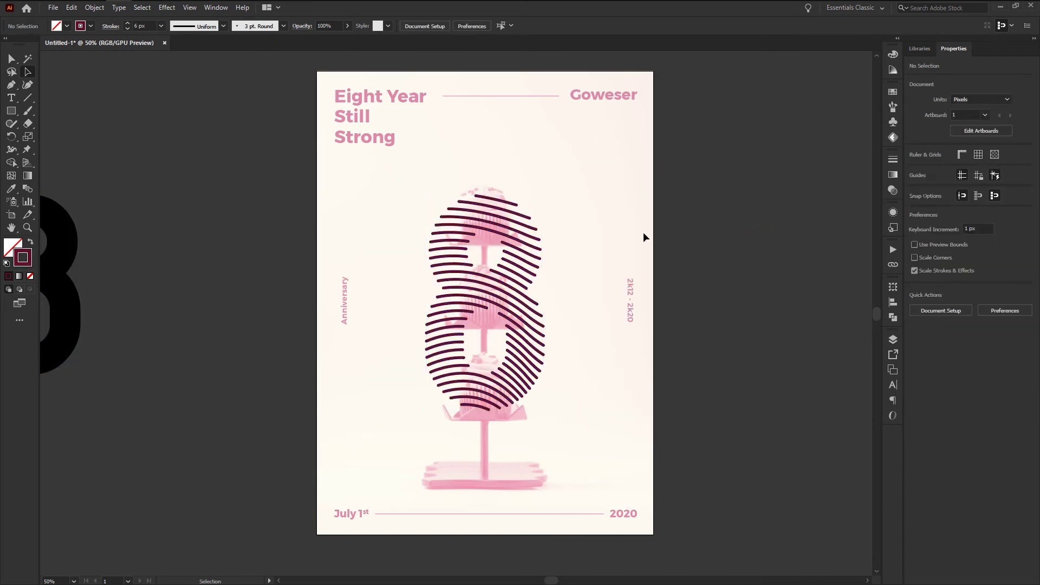
pyautogui.click(477, 252)
pyautogui.doubleClick(21, 257)
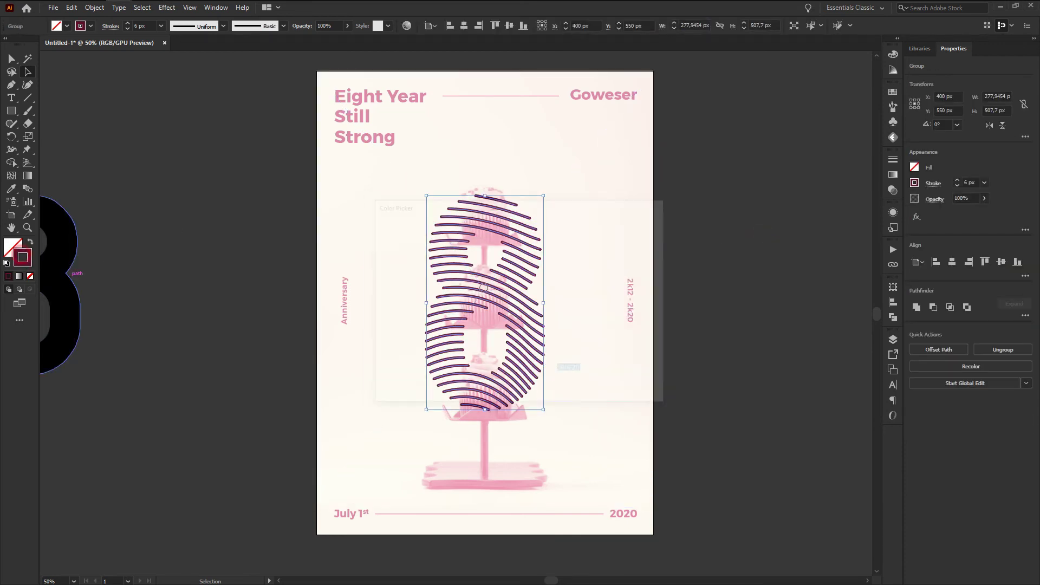
pyautogui.click(506, 338)
pyautogui.click(641, 241)
pyautogui.click(818, 235)
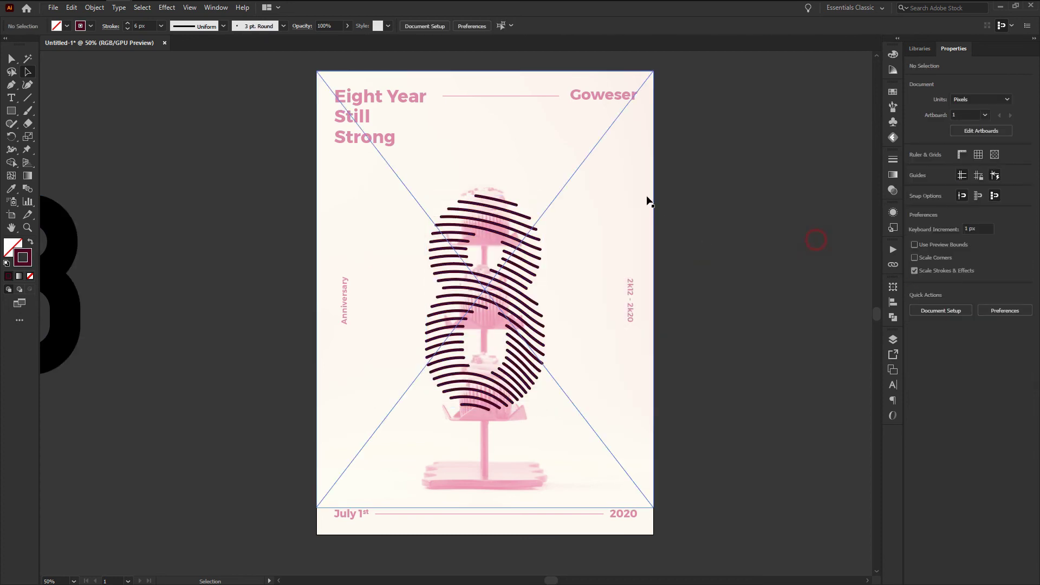
pyautogui.scroll(-1, 646, 200)
pyautogui.scroll(-3, 596, 239)
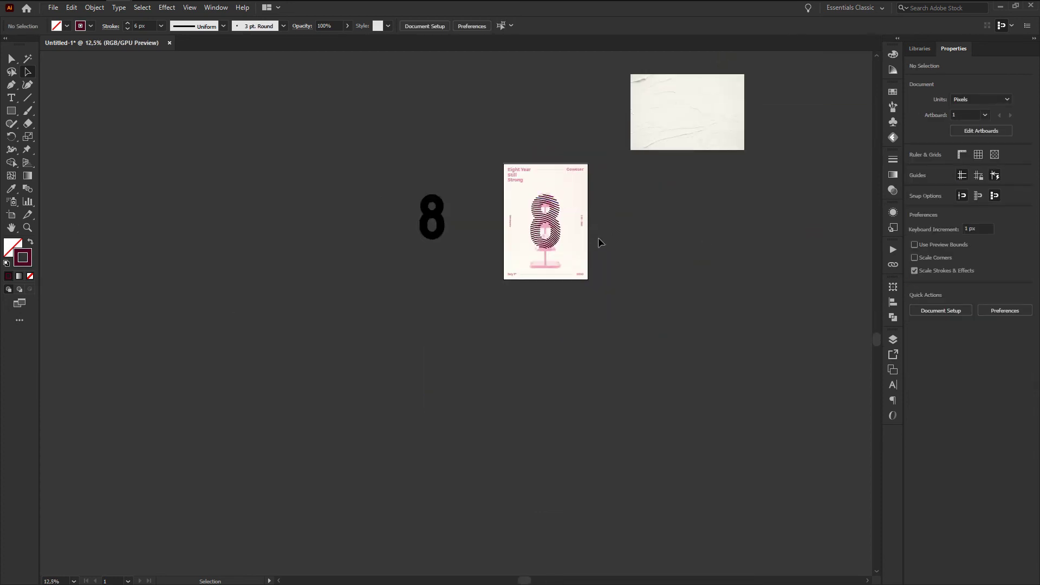
pyautogui.scroll(3, 598, 241)
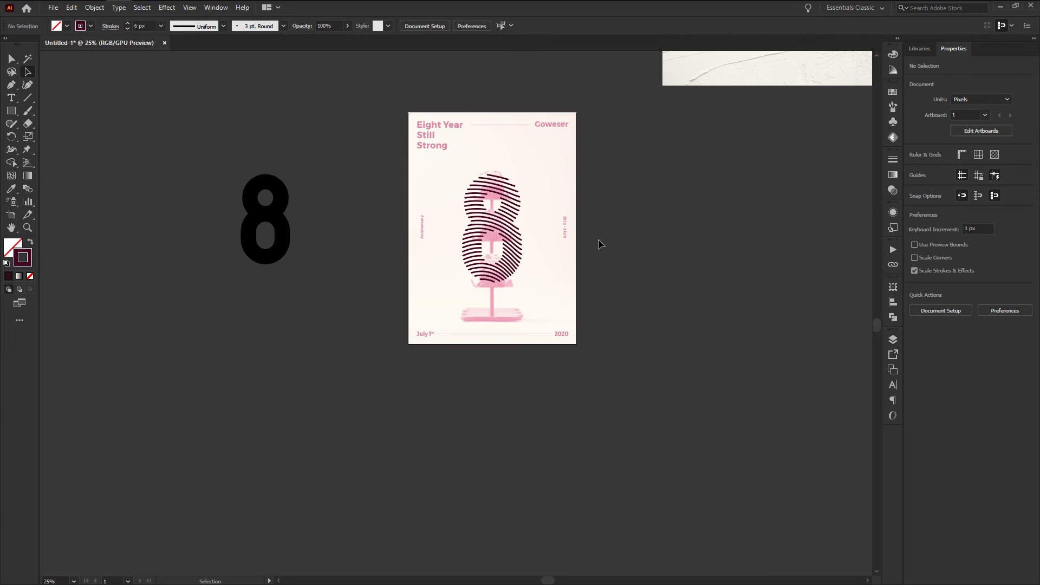
pyautogui.scroll(-2, 598, 239)
pyautogui.scroll(2, 649, 245)
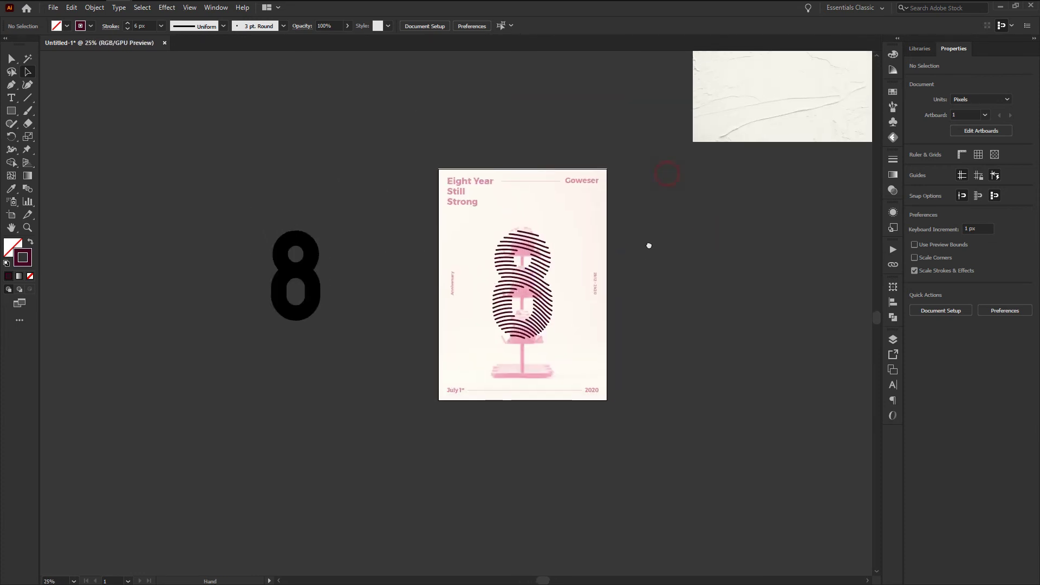
pyautogui.scroll(1, 649, 246)
pyautogui.scroll(-2, 596, 248)
pyautogui.scroll(1, 541, 251)
pyautogui.scroll(2, 543, 252)
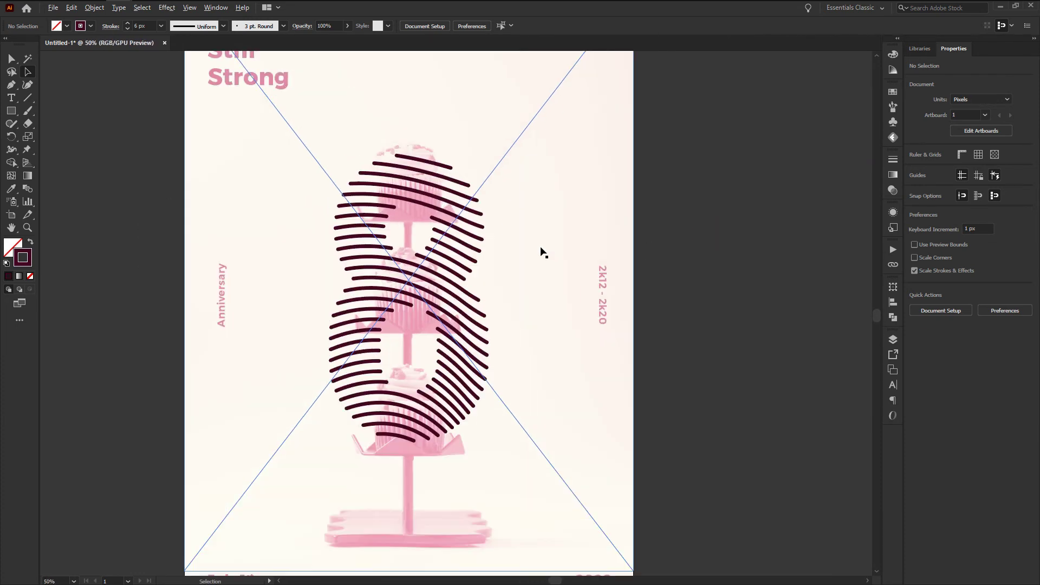
pyautogui.scroll(-1, 543, 251)
pyautogui.moveTo(476, 186); pyautogui.dragTo(487, 218)
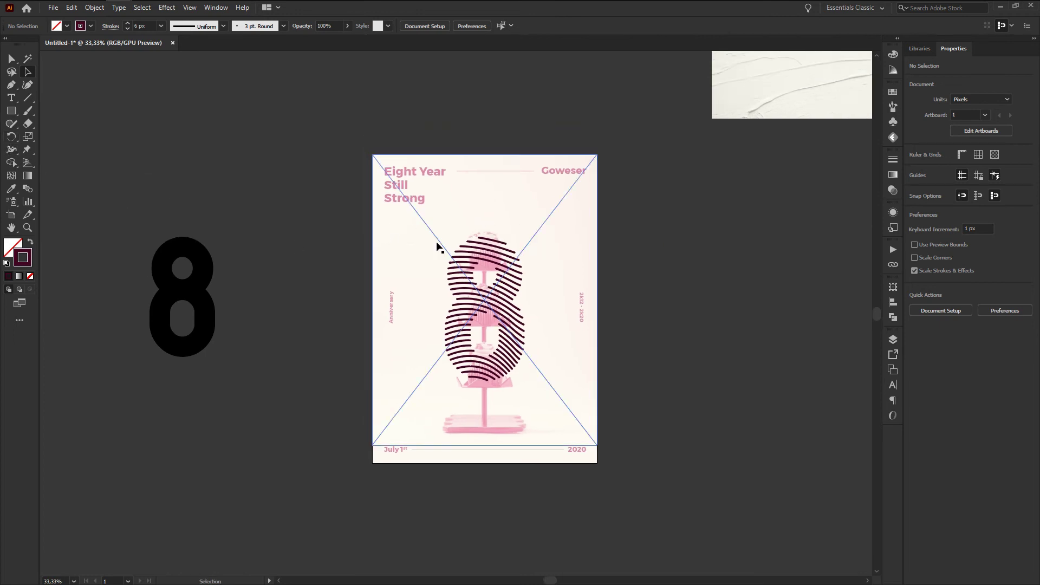
pyautogui.moveTo(232, 132); pyautogui.dragTo(247, 143)
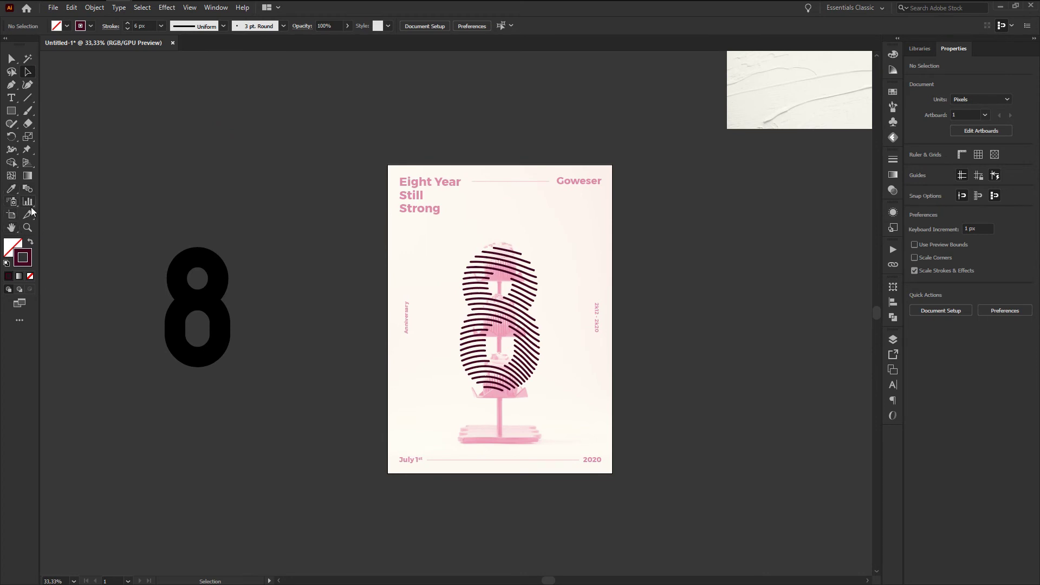
# Step: Draw a small closed irregular shape with the Pen tool
pyautogui.click(12, 87)
pyautogui.hscroll(5, 263, 302)
pyautogui.hscroll(10, 465, 293)
pyautogui.keyDown('alt'); pyautogui.scroll(1, 465, 310); pyautogui.keyUp('alt')
pyautogui.click(453, 319)
pyautogui.moveTo(426, 357); pyautogui.dragTo(487, 368)
pyautogui.click(486, 366)
pyautogui.click(493, 342)
pyautogui.click(507, 324)
pyautogui.click(483, 309)
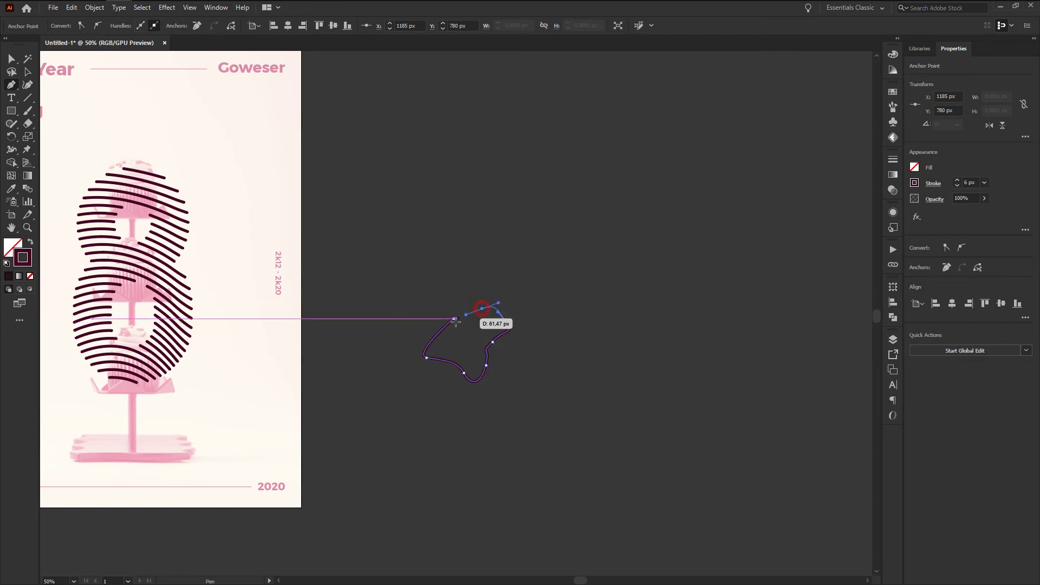
pyautogui.click(453, 319)
pyautogui.keyDown('alt'); pyautogui.scroll(-1, 398, 283); pyautogui.keyUp('alt')
# Step: Draw a large closed wavy blob around the small shape
pyautogui.click(421, 174)
pyautogui.moveTo(504, 202)
pyautogui.mouseDown()
pyautogui.moveTo(520, 228)
pyautogui.moveTo(592, 278)
pyautogui.mouseUp()
pyautogui.moveTo(563, 372); pyautogui.dragTo(536, 397)
pyautogui.moveTo(477, 413); pyautogui.dragTo(420, 435)
pyautogui.click(412, 436)
pyautogui.click(380, 368)
pyautogui.click(388, 322)
pyautogui.click(369, 249)
pyautogui.click(400, 203)
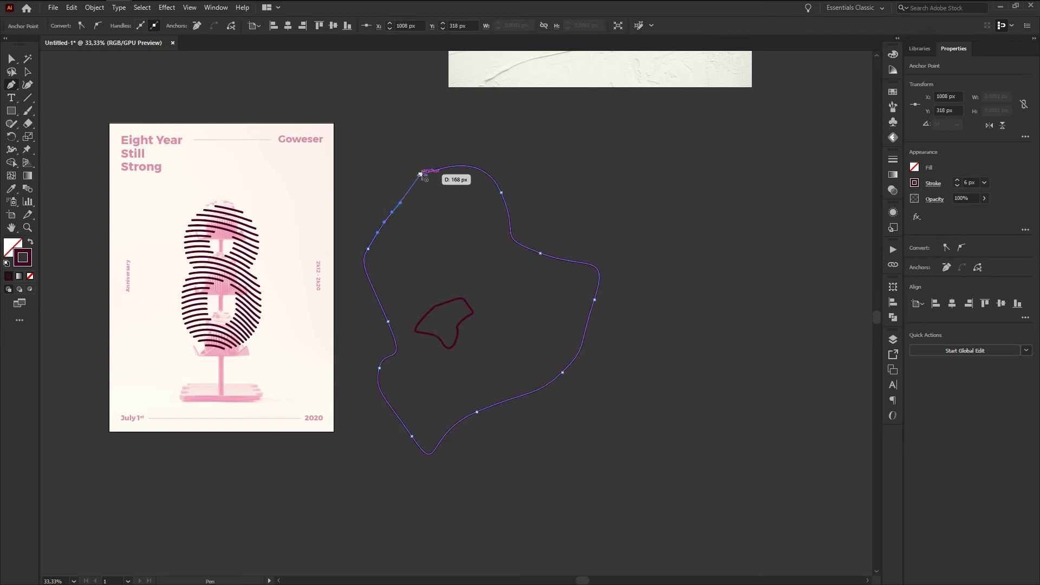
pyautogui.press('v')
# Step: Nudge the inner shape slightly right and select both closed paths together
pyautogui.click(478, 334)
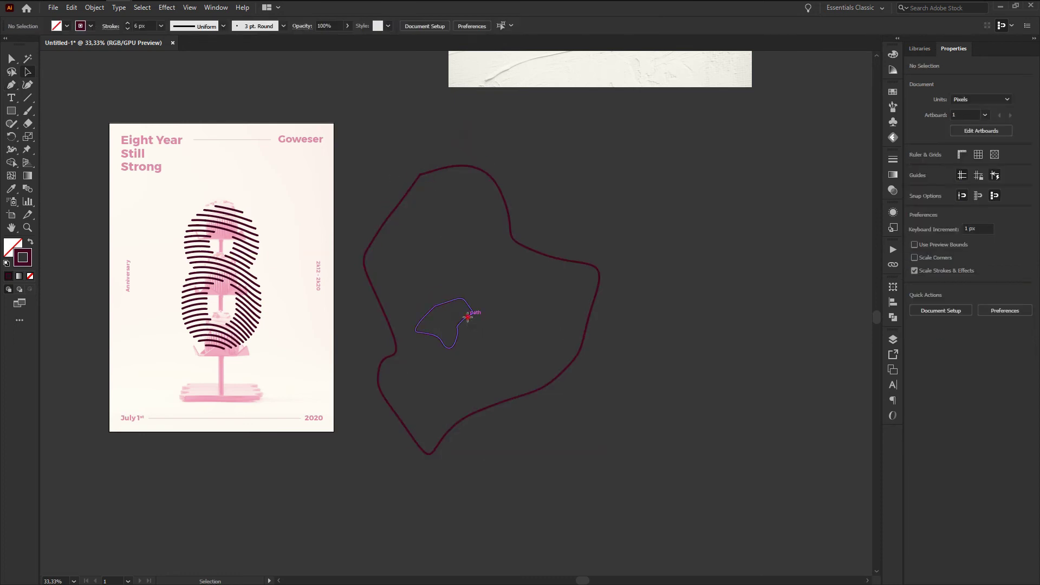
pyautogui.moveTo(470, 322); pyautogui.dragTo(490, 320)
pyautogui.press('a')
pyautogui.press('v')
pyautogui.click(423, 179)
pyautogui.press('a')
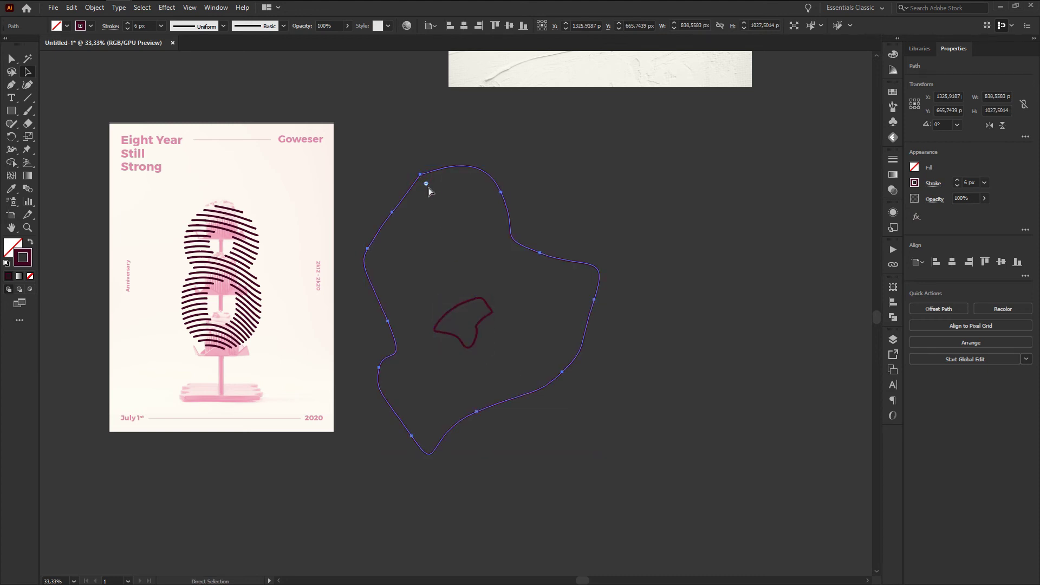
pyautogui.click(617, 449)
pyautogui.click(394, 200)
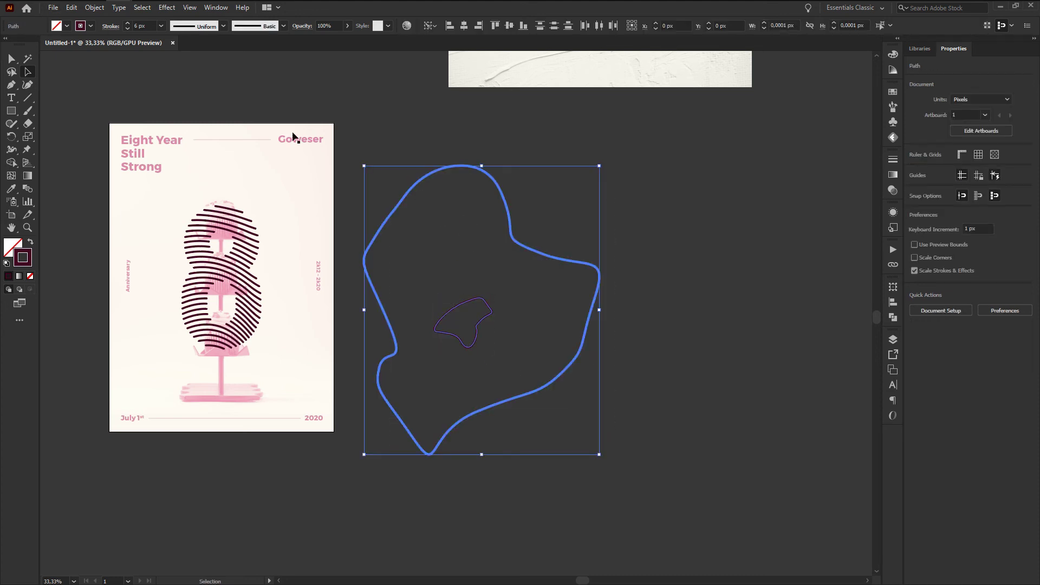
pyautogui.click(103, 9)
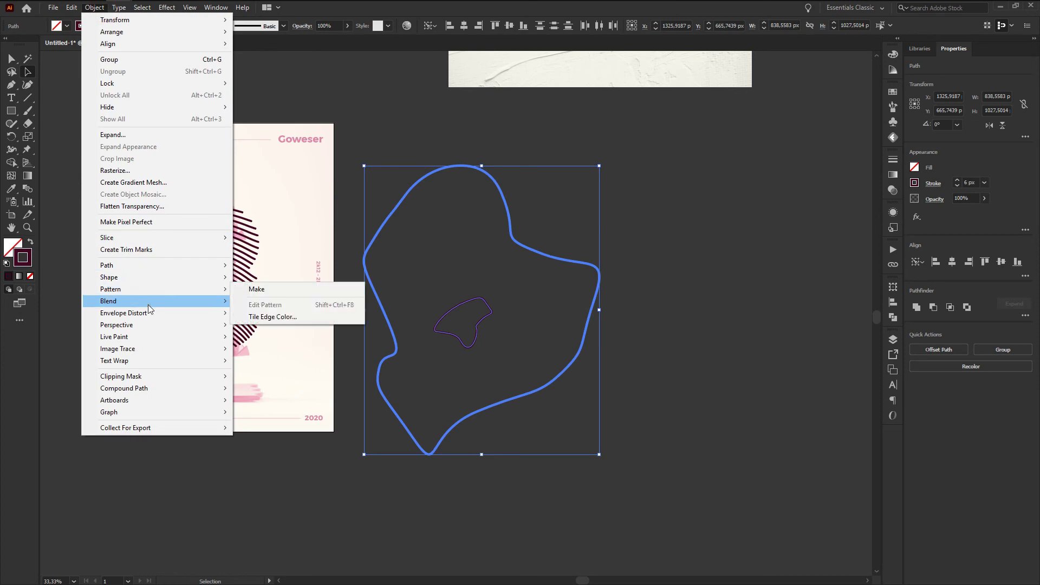
# Step: Blend the two shapes into concentric contour lines with Object > Blend > Make
pyautogui.click(202, 301)
pyautogui.click(281, 304)
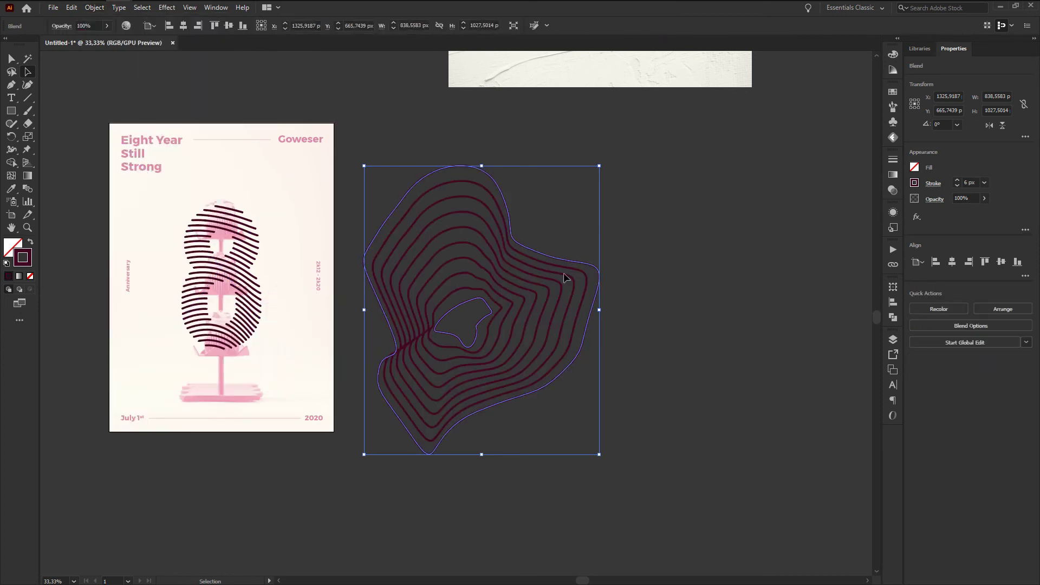
pyautogui.click(650, 226)
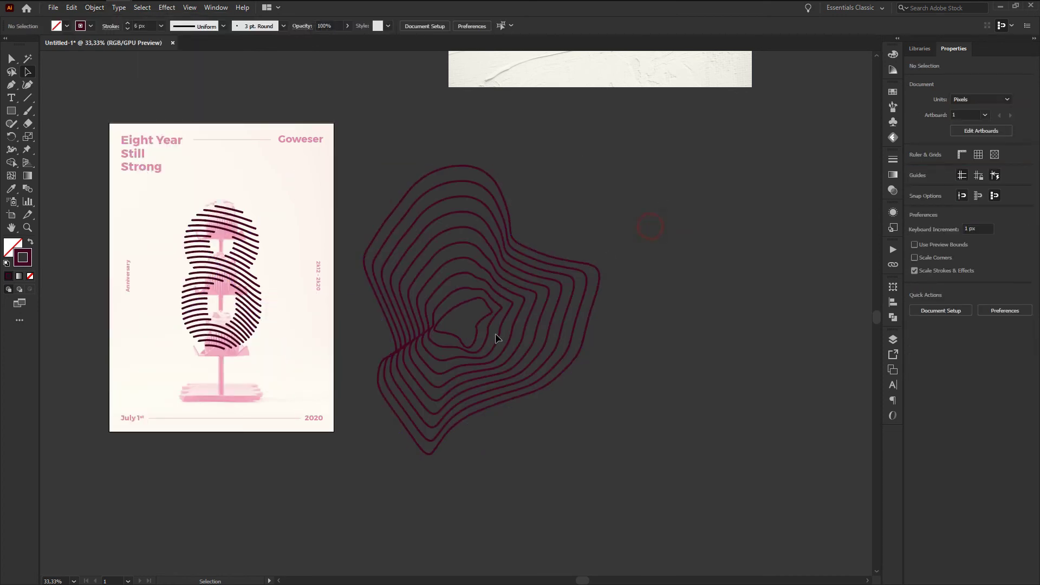
# Step: Inside the blend, shift the inner shape right and rotate it
pyautogui.doubleClick(458, 333)
pyautogui.moveTo(458, 333); pyautogui.dragTo(515, 323)
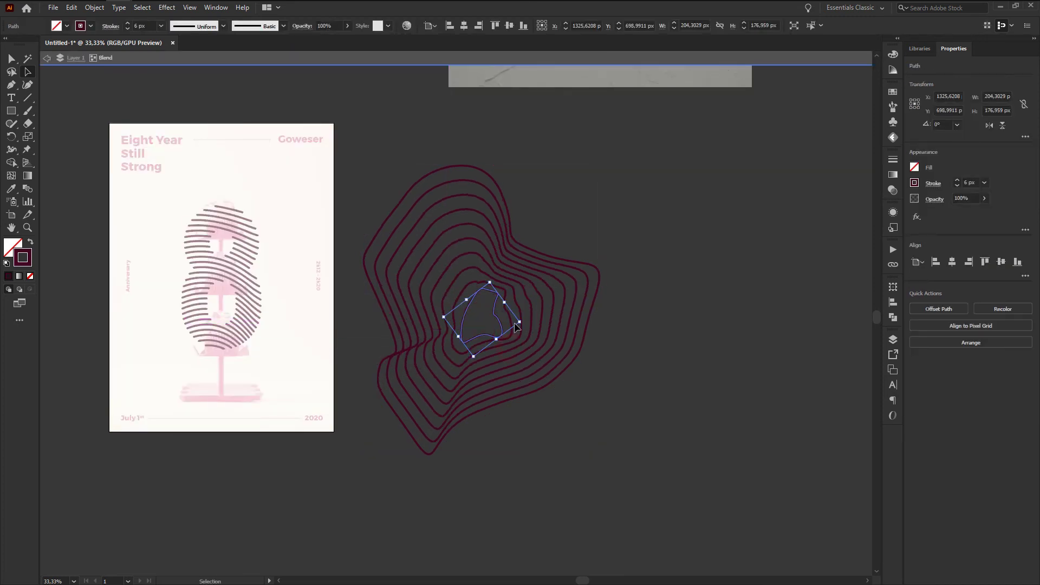
pyautogui.click(622, 324)
pyautogui.moveTo(618, 418); pyautogui.dragTo(359, 179)
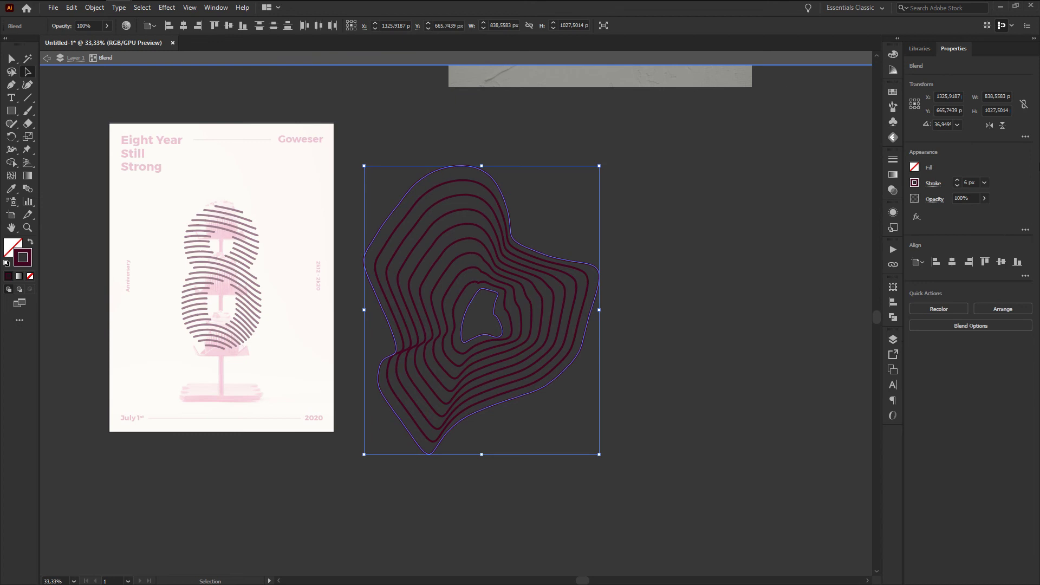
pyautogui.doubleClick(575, 133)
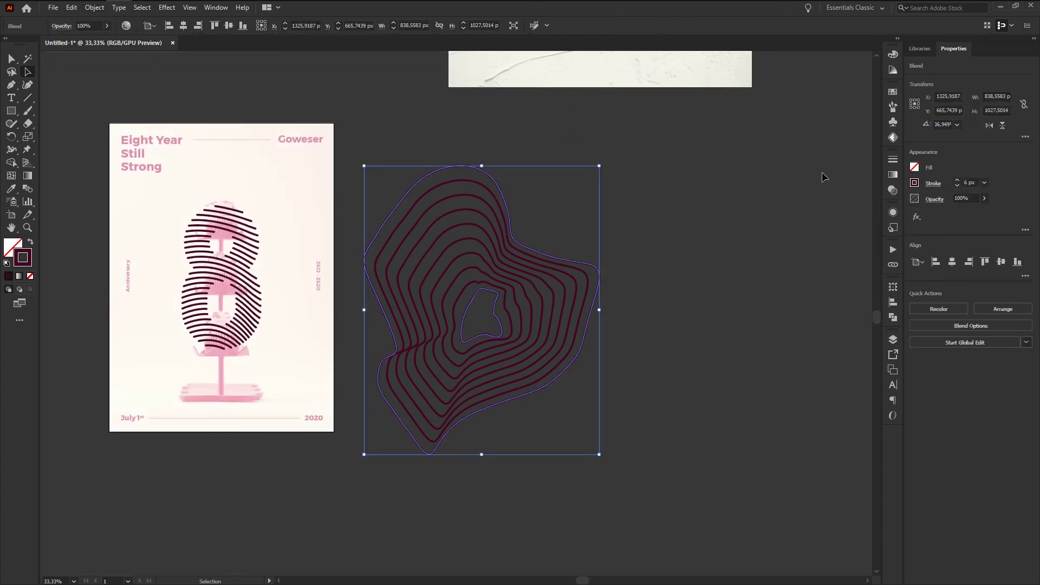
# Step: Thin the blend's contour lines to a 1 px stroke
pyautogui.click(958, 185)
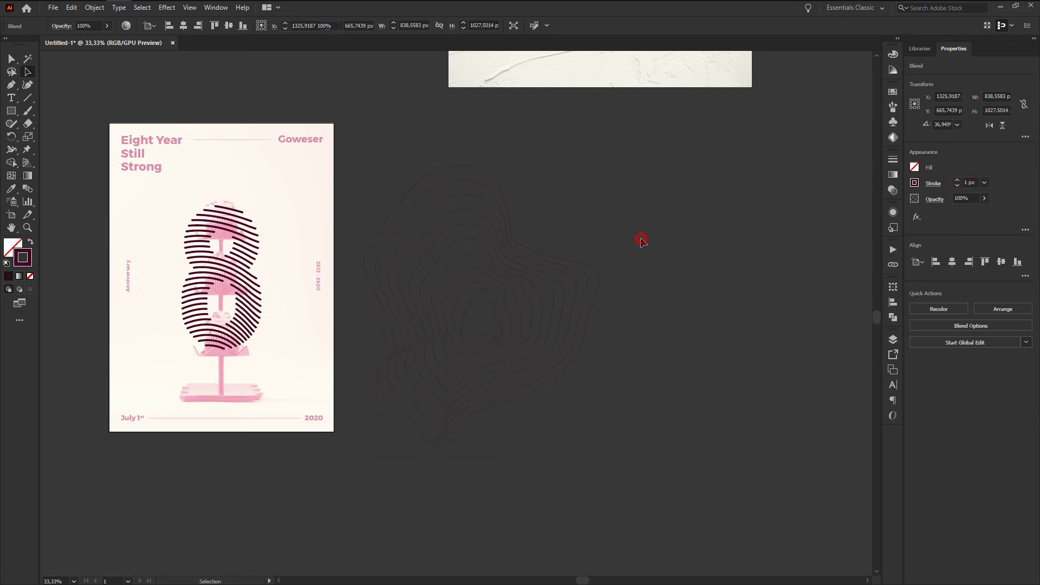
pyautogui.click(640, 240)
pyautogui.hscroll(-5, 650, 271)
# Step: Move the contour blend onto the poster, shrink it, and position it at the lower-left edge
pyautogui.moveTo(657, 299); pyautogui.dragTo(336, 337)
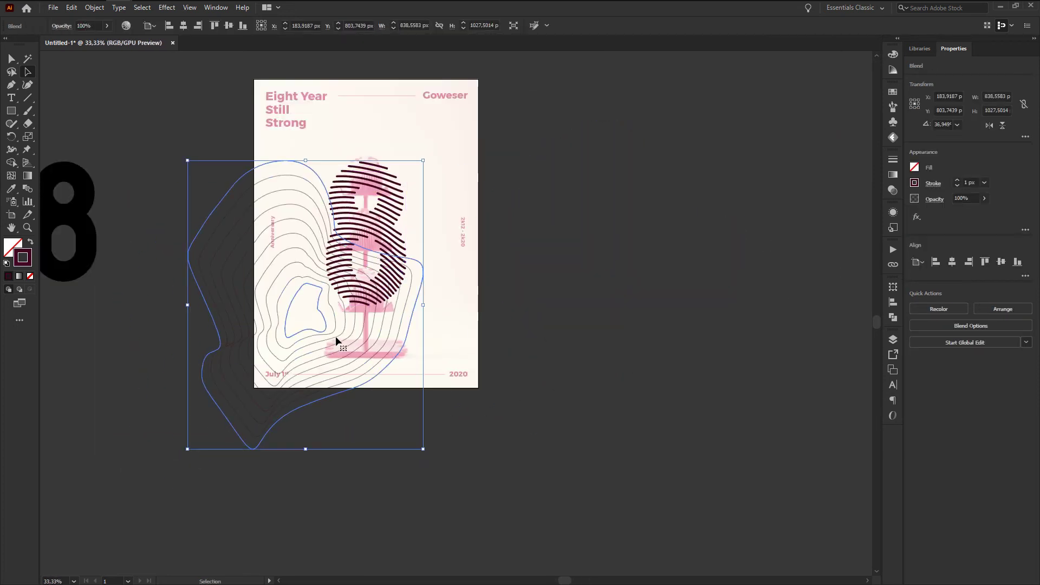
pyautogui.moveTo(309, 336); pyautogui.dragTo(456, 322)
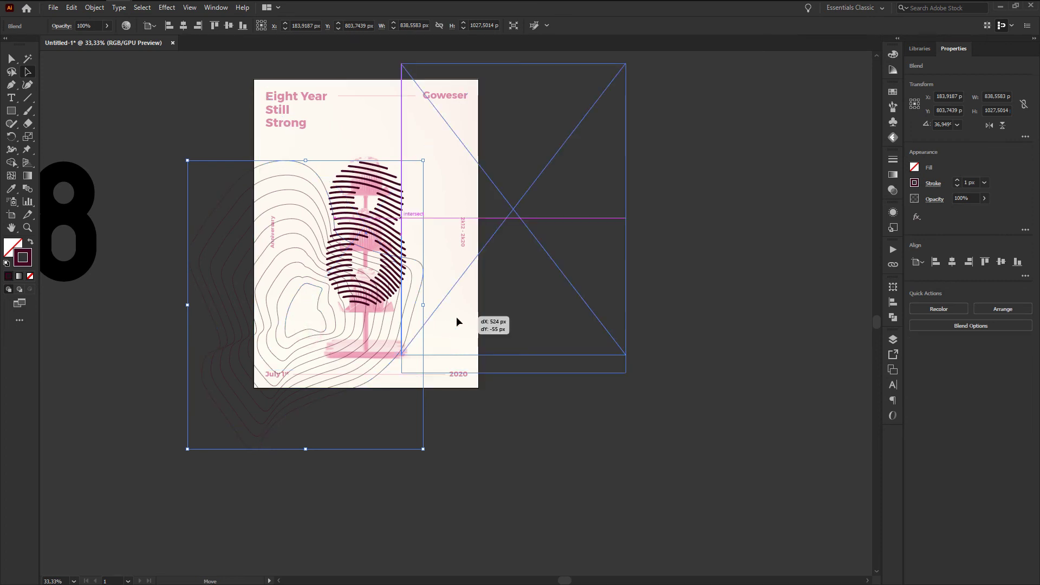
pyautogui.hotkey('ctrl', 'z')
pyautogui.click(243, 317)
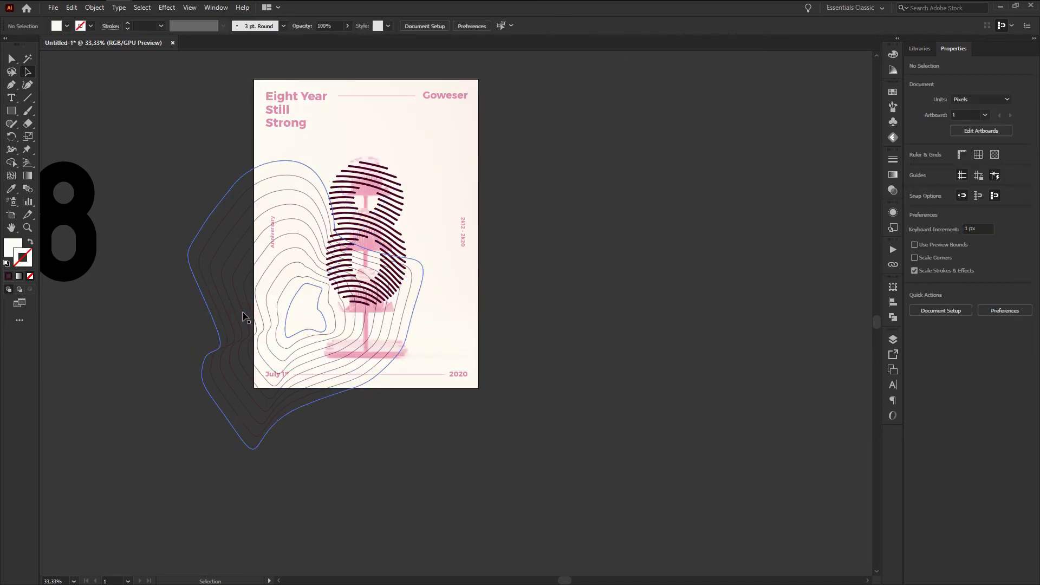
pyautogui.moveTo(242, 317); pyautogui.dragTo(296, 314)
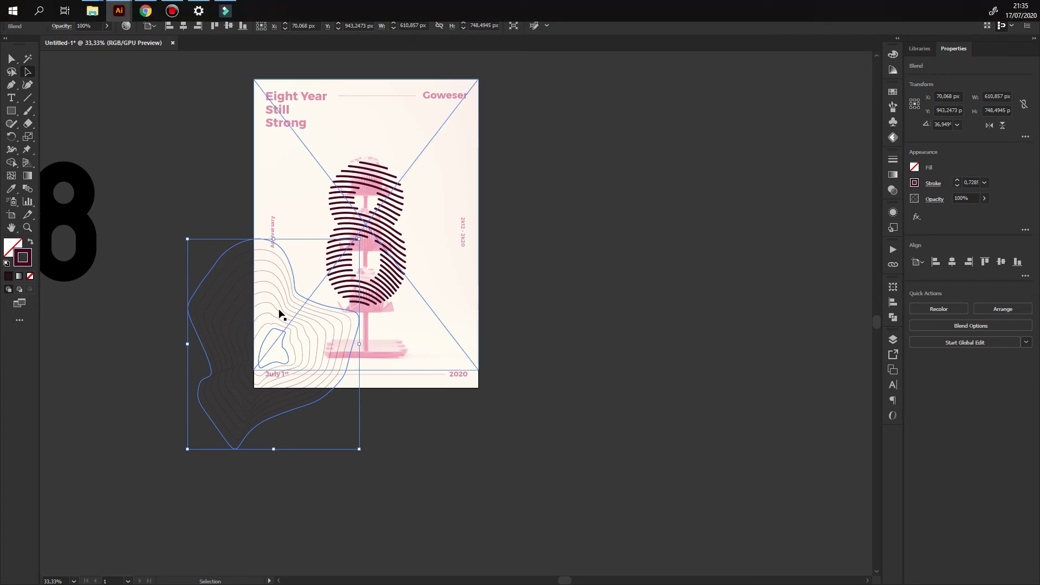
pyautogui.moveTo(243, 292); pyautogui.dragTo(240, 255)
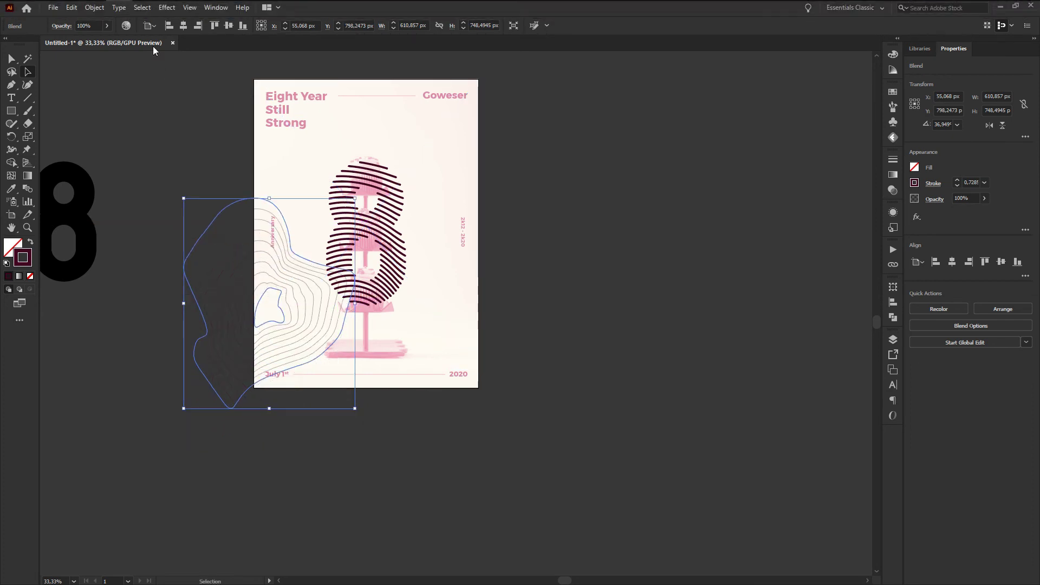
pyautogui.hotkey('ctrl', 'shift', 'a')
pyautogui.click(94, 7)
pyautogui.click(279, 309)
pyautogui.moveTo(280, 303); pyautogui.dragTo(276, 299)
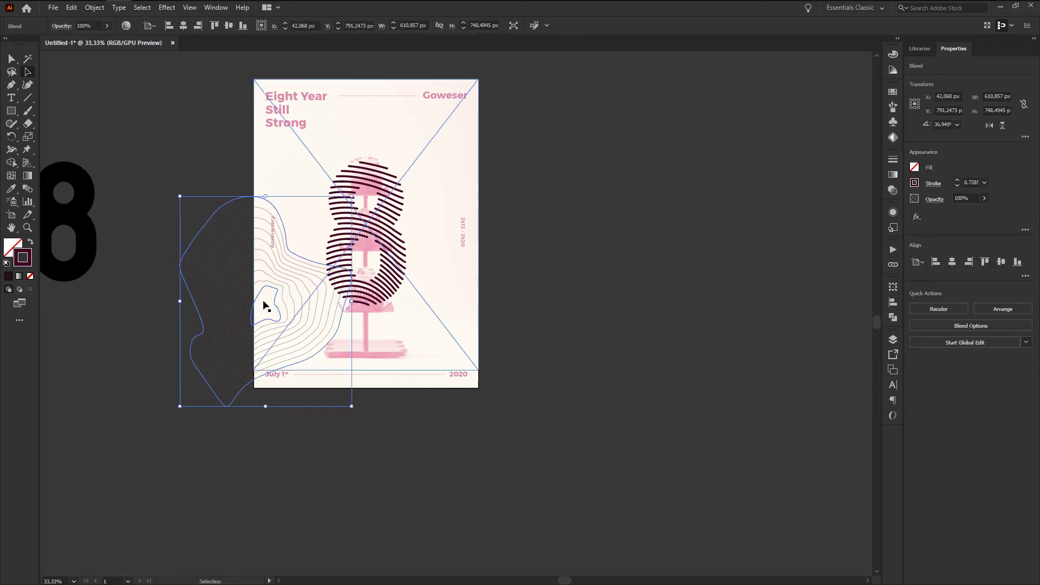
# Step: Expand the contour blend into ordinary paths
pyautogui.click(93, 8)
pyautogui.click(115, 131)
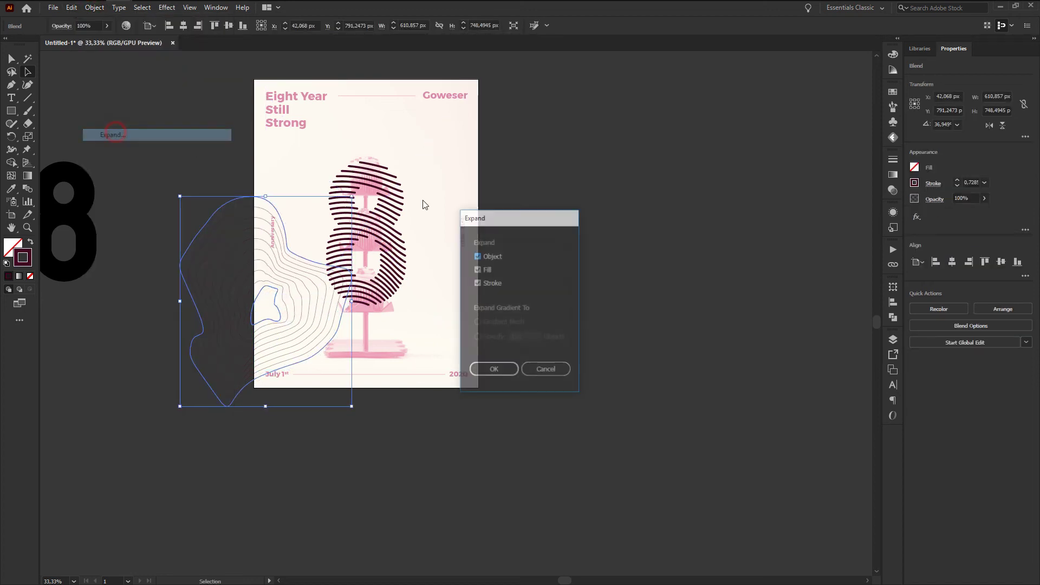
pyautogui.click(504, 369)
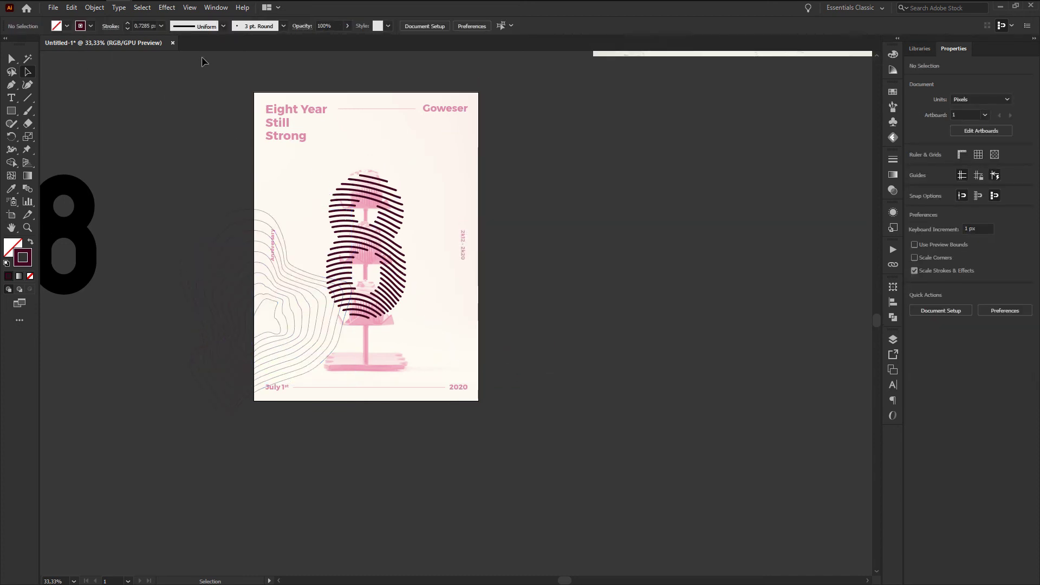
pyautogui.press('l')
pyautogui.moveTo(237, 71); pyautogui.dragTo(329, 185)
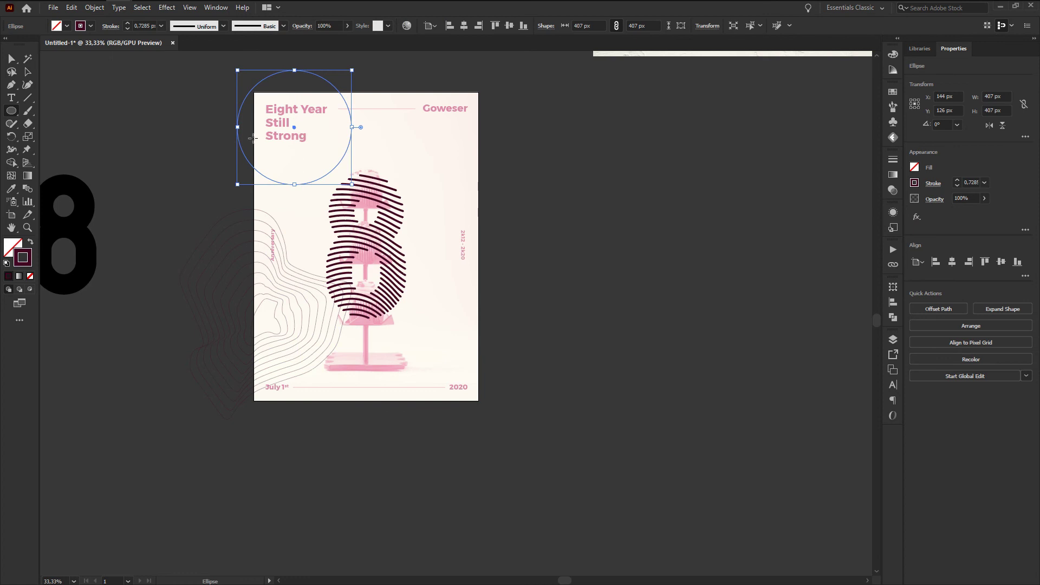
pyautogui.moveTo(304, 188)
pyautogui.mouseDown()
pyautogui.moveTo(290, 194)
pyautogui.moveTo(301, 187)
pyautogui.mouseUp()
pyautogui.hotkey('ctrl', '+')
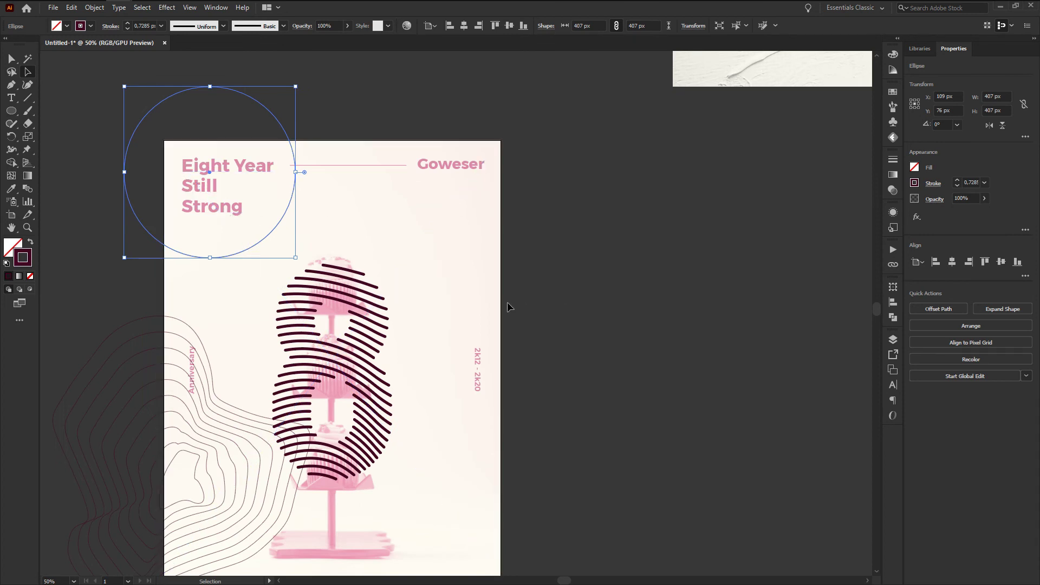
pyautogui.press('i')
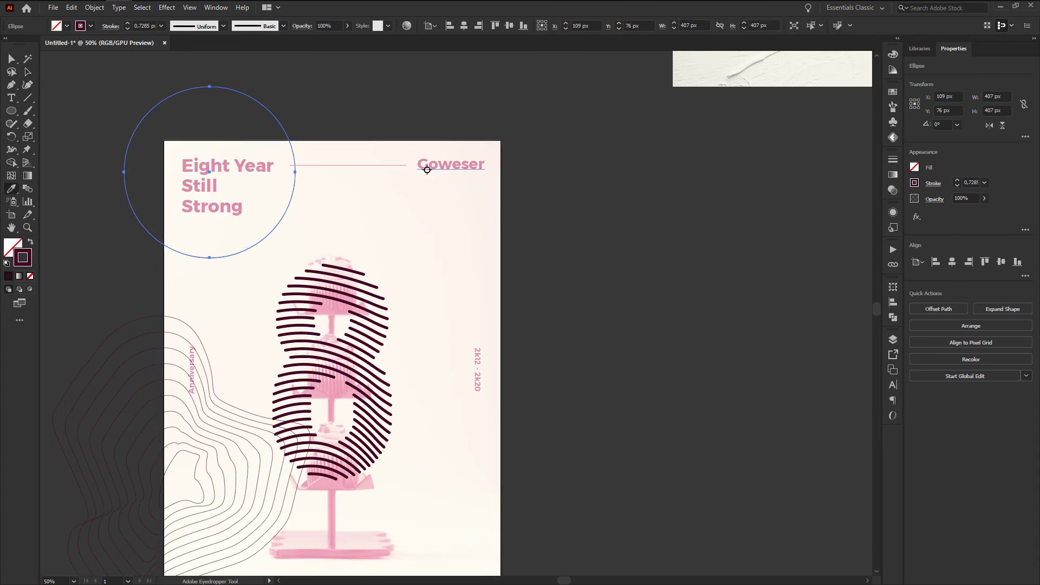
pyautogui.click(426, 166)
pyautogui.press('v')
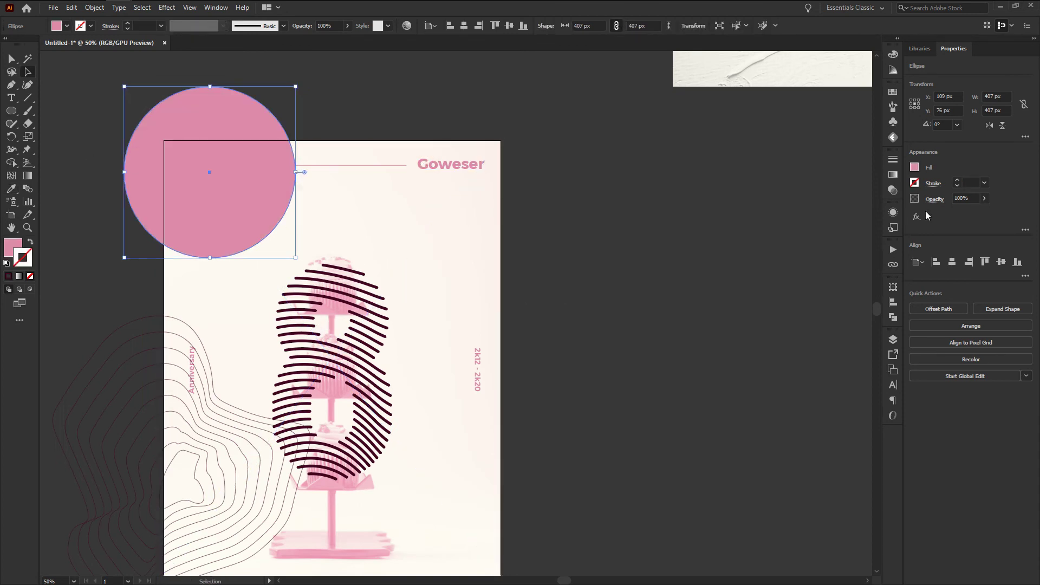
pyautogui.click(948, 216)
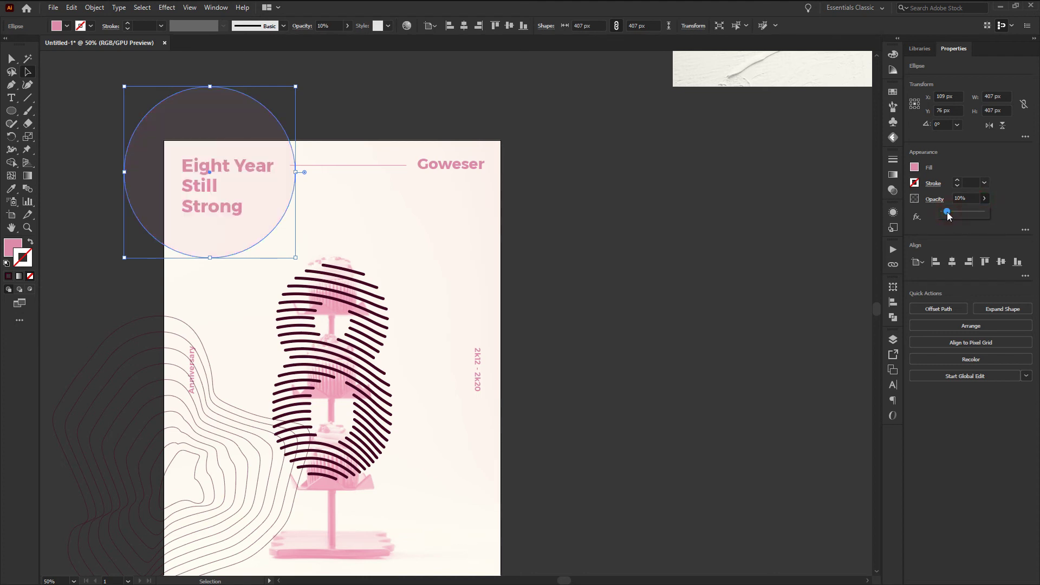
pyautogui.click(621, 222)
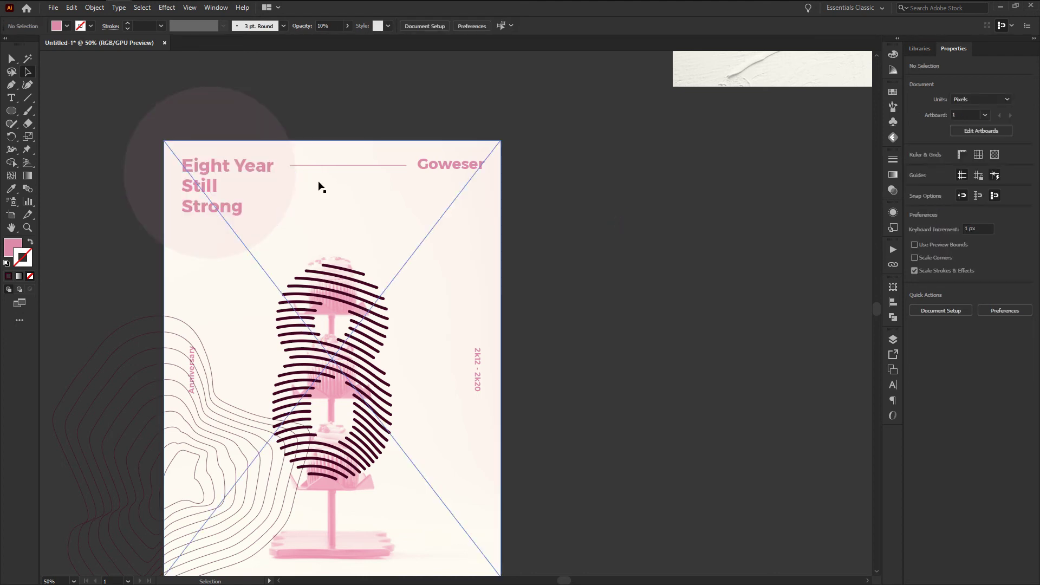
pyautogui.click(274, 194)
pyautogui.rightClick(270, 191)
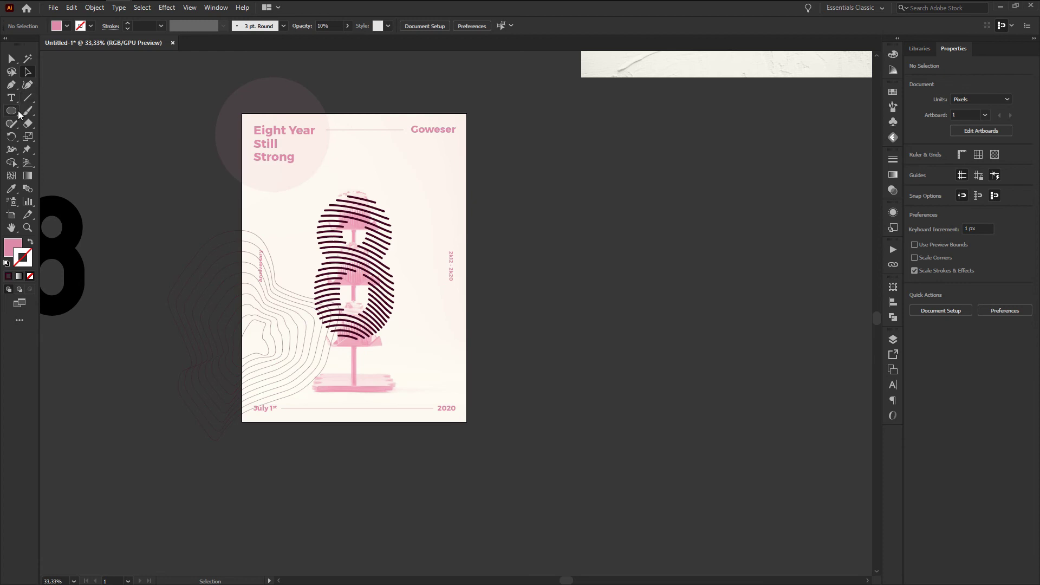
pyautogui.click(19, 114)
# Step: Make a grouped pair of pink circles, one filled and one thick outline, and shrink it
pyautogui.moveTo(530, 269); pyautogui.dragTo(580, 265)
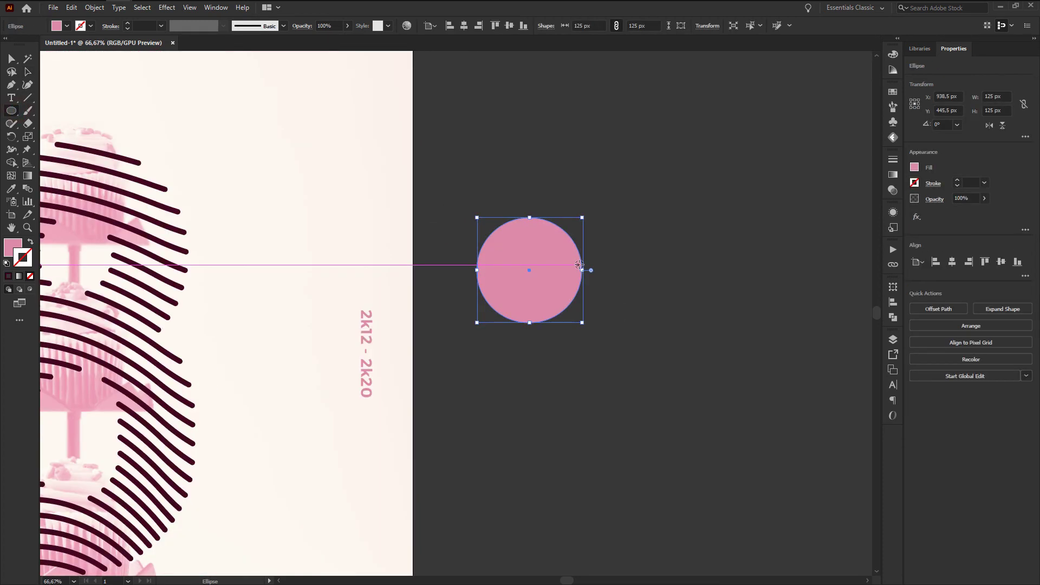
pyautogui.press('a')
pyautogui.moveTo(396, 284); pyautogui.dragTo(462, 291)
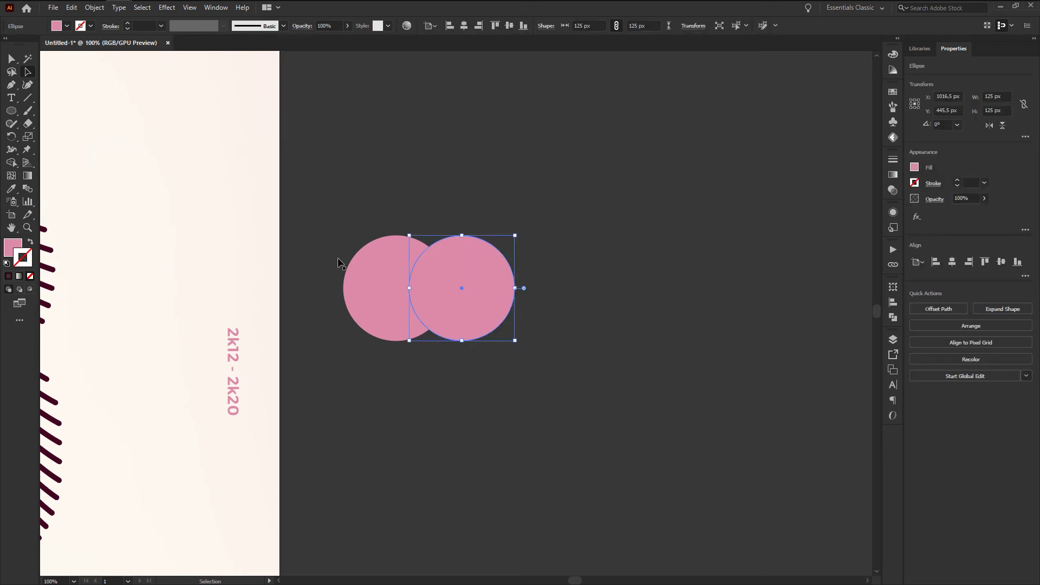
pyautogui.click(30, 242)
pyautogui.click(561, 237)
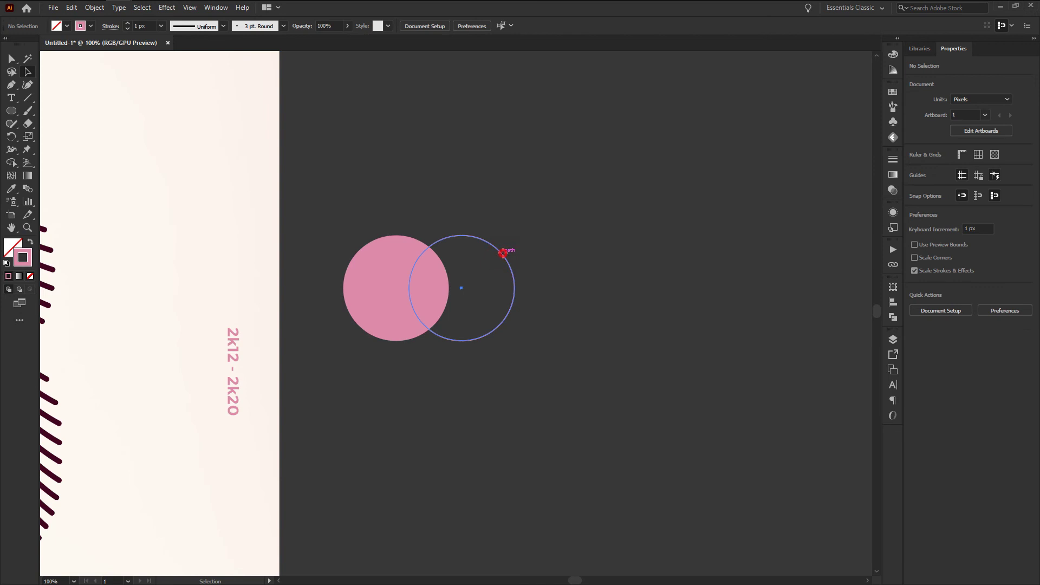
pyautogui.click(503, 253)
pyautogui.click(956, 180)
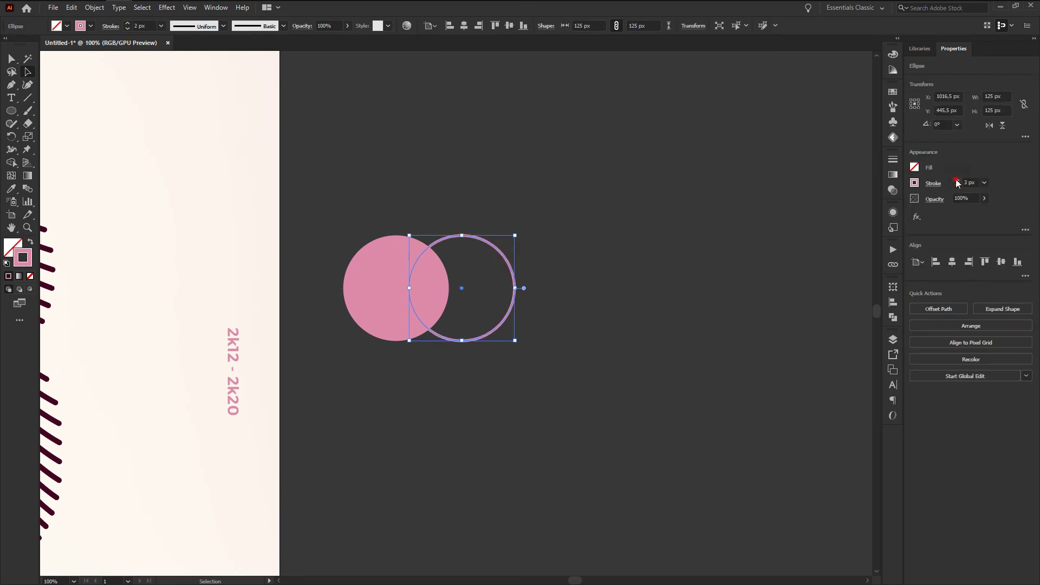
pyautogui.click(689, 283)
pyautogui.moveTo(681, 344); pyautogui.dragTo(328, 195)
pyautogui.hotkey('ctrl', 'g')
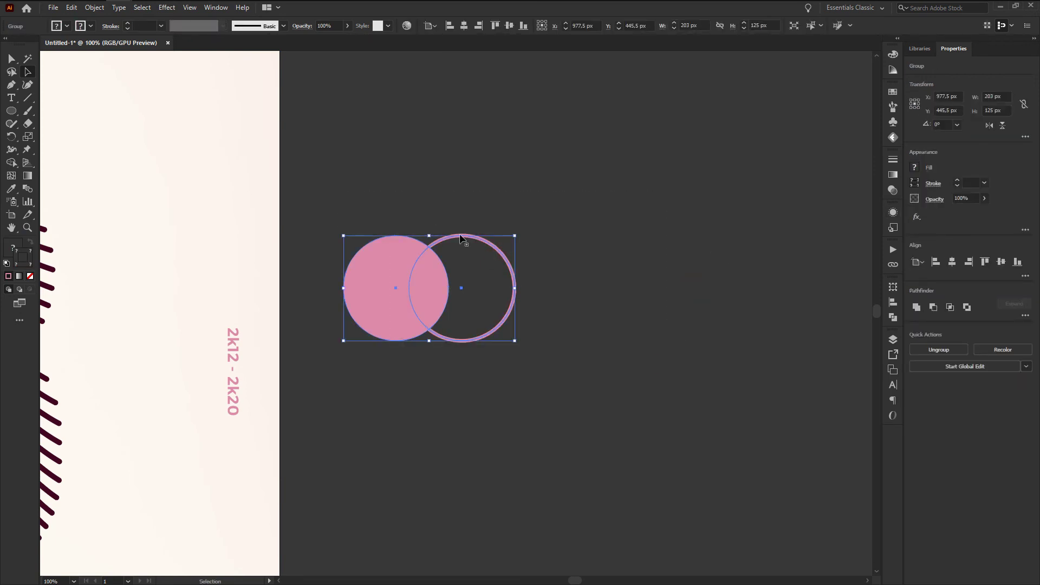
pyautogui.moveTo(515, 235)
pyautogui.mouseDown()
pyautogui.moveTo(491, 268)
pyautogui.moveTo(478, 269)
pyautogui.mouseUp()
# Step: Place the circle pair near the poster's lower right and a copy below the title
pyautogui.scroll(-3, 618, 250)
pyautogui.moveTo(553, 260)
pyautogui.mouseDown()
pyautogui.moveTo(442, 392)
pyautogui.moveTo(495, 399)
pyautogui.mouseUp()
pyautogui.scroll(2, 474, 393)
pyautogui.moveTo(425, 391); pyautogui.dragTo(452, 350)
pyautogui.click(535, 390)
pyautogui.scroll(-2, 529, 311)
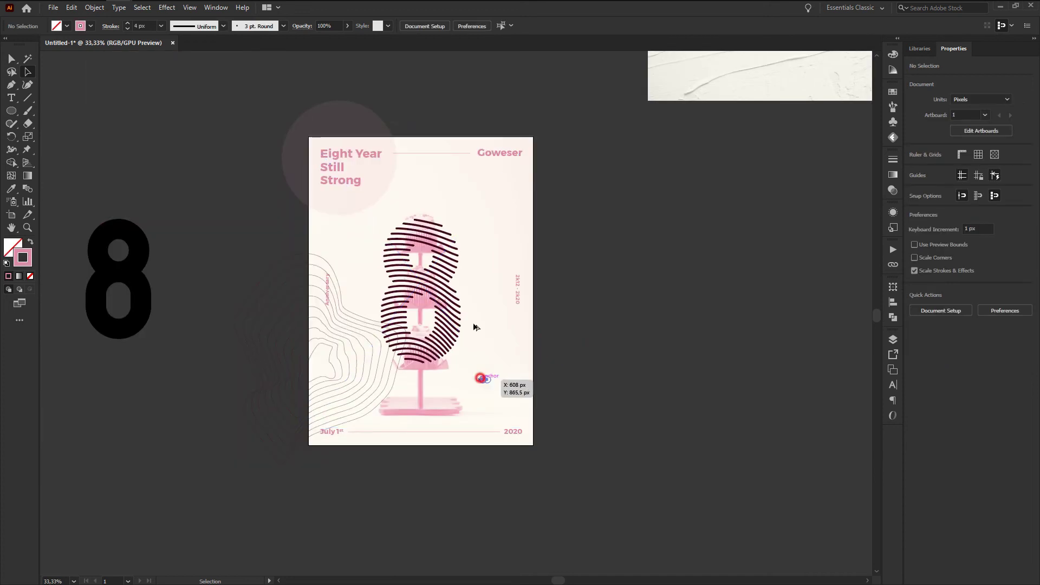
pyautogui.moveTo(480, 378); pyautogui.dragTo(354, 223)
pyautogui.click(681, 201)
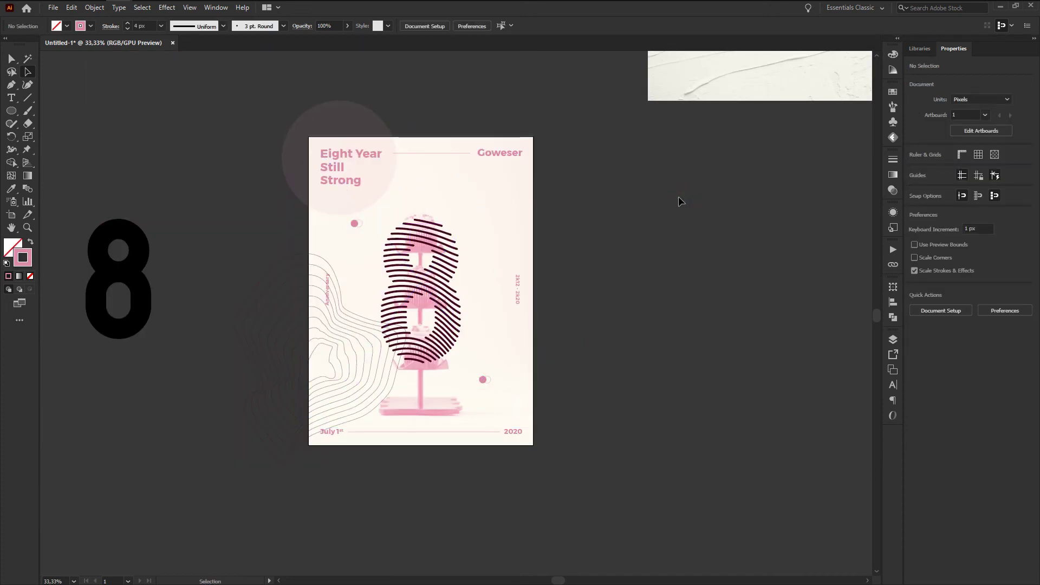
pyautogui.scroll(-2, 323, 202)
pyautogui.scroll(3, 493, 131)
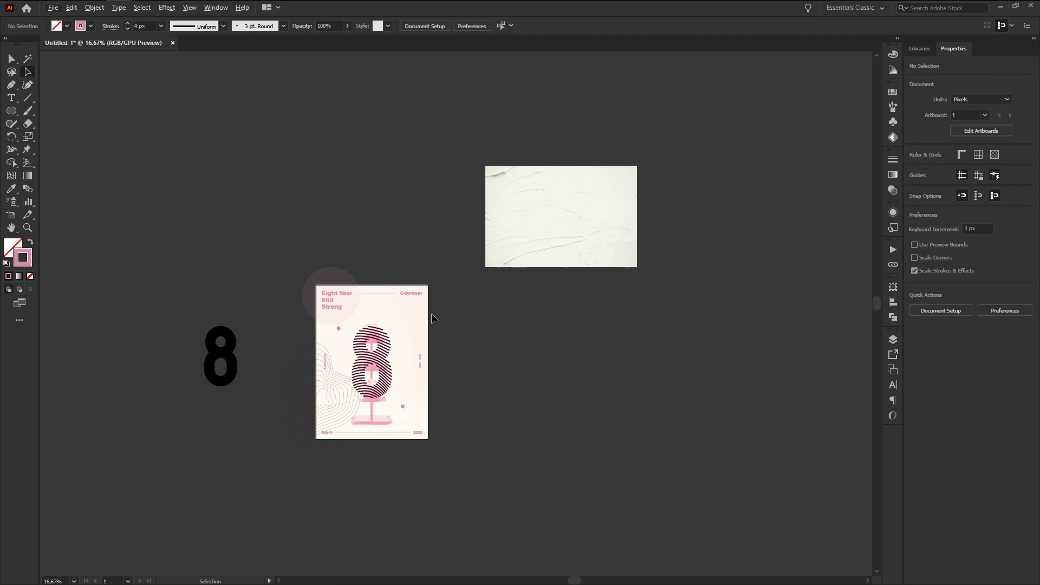
pyautogui.scroll(1, 432, 319)
pyautogui.scroll(2, 428, 307)
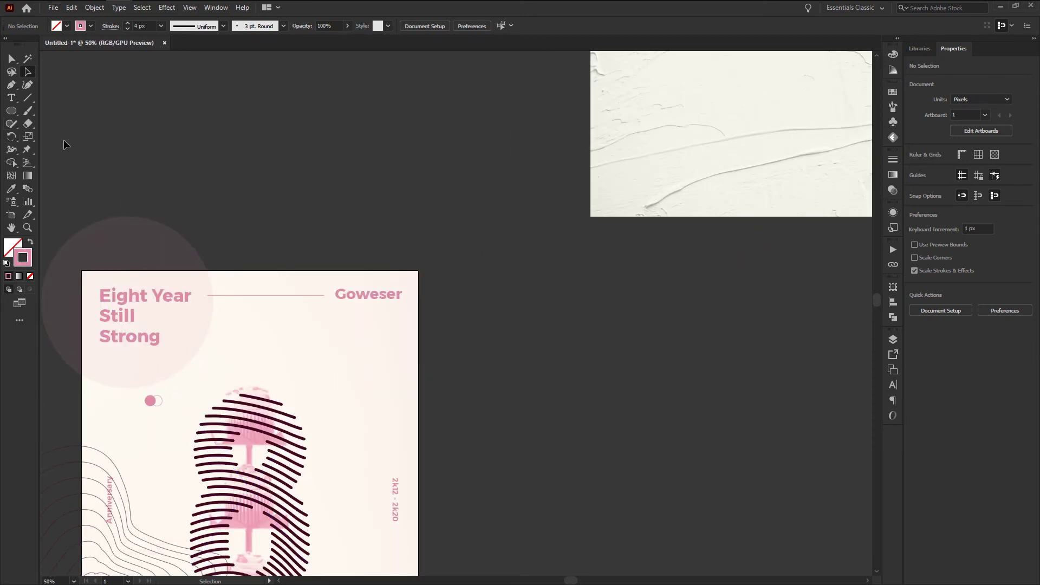
# Step: Draw a small 14×2 px pink bar beside the poster
pyautogui.press('m')
pyautogui.scroll(2, 455, 349)
pyautogui.moveTo(461, 339); pyautogui.dragTo(482, 353)
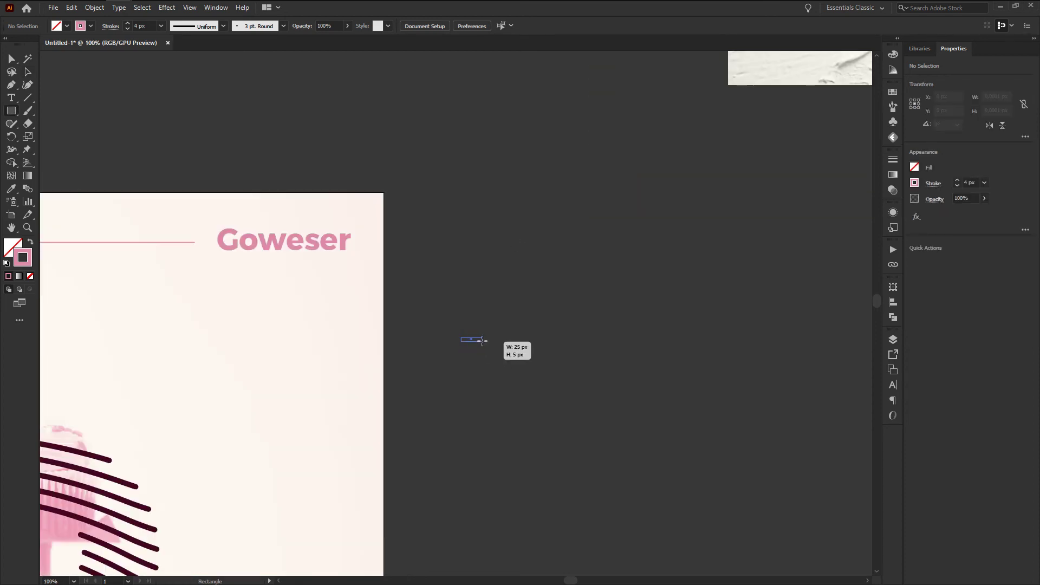
pyautogui.scroll(7, 469, 339)
pyautogui.moveTo(403, 334); pyautogui.dragTo(403, 327)
pyautogui.scroll(-4, 452, 301)
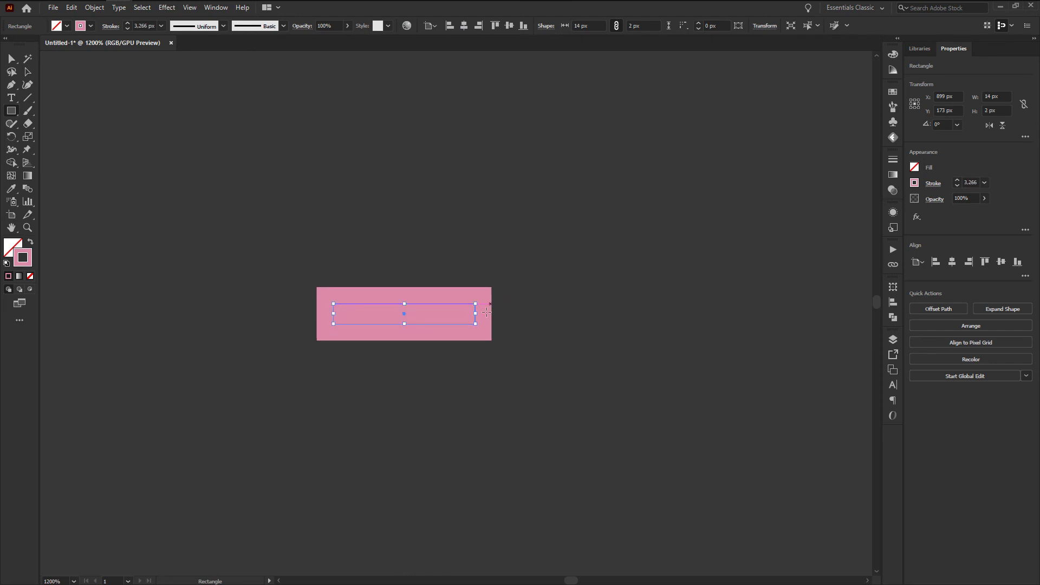
pyautogui.scroll(3, 453, 301)
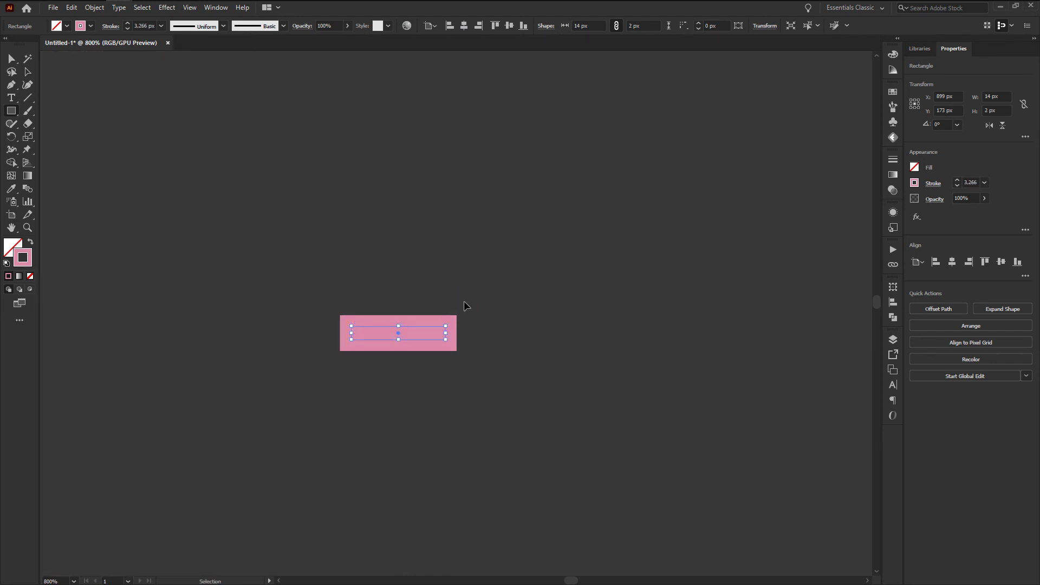
pyautogui.moveTo(455, 321); pyautogui.dragTo(436, 357)
pyautogui.hotkey('ctrl', 'z')
# Step: Add an upright copy of the bar and unite both into one plus sign
pyautogui.moveTo(450, 322); pyautogui.dragTo(408, 379)
pyautogui.hotkey('ctrl', '-')
pyautogui.click(489, 373)
pyautogui.moveTo(493, 382); pyautogui.dragTo(356, 244)
pyautogui.scroll(-3, 403, 288)
pyautogui.hotkey('ctrl', 'g')
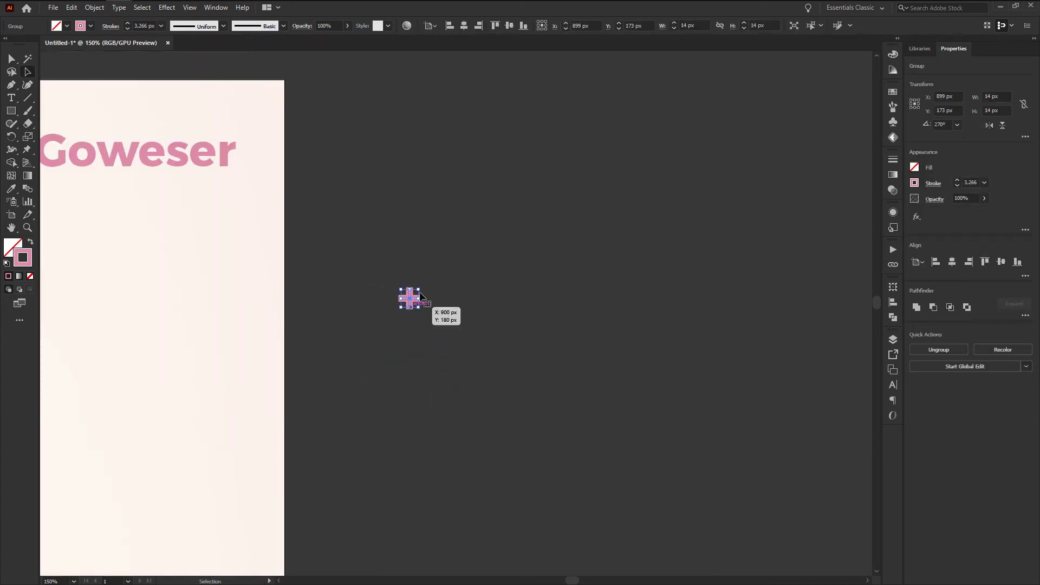
pyautogui.click(916, 308)
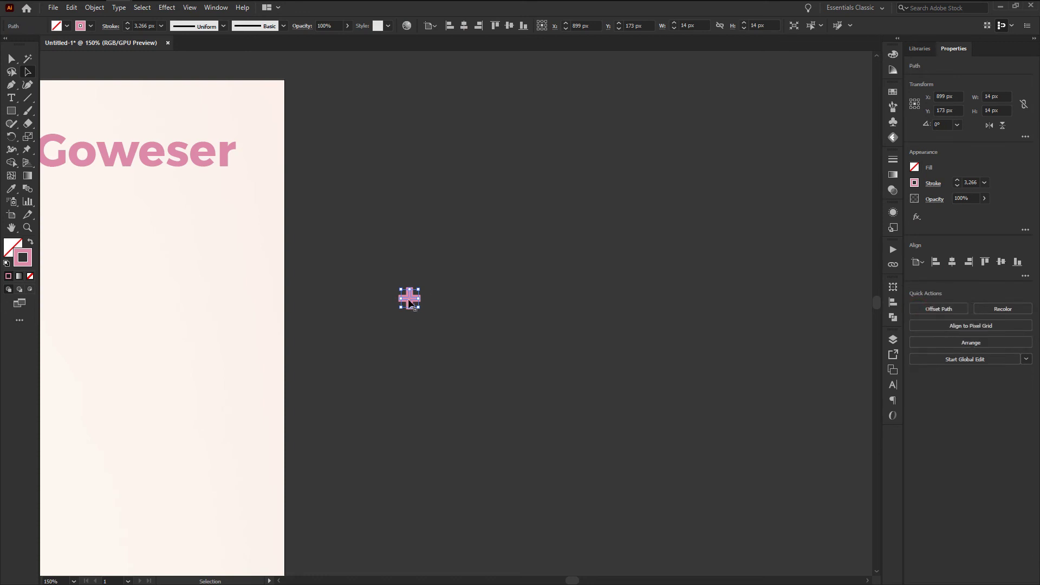
# Step: Repeat the plus sign into a long row and copy the row below
pyautogui.moveTo(410, 299); pyautogui.dragTo(473, 314)
pyautogui.hotkey('ctrl', 'd')
pyautogui.hotkey('ctrl', 'd')
pyautogui.hotkey('ctrl', 'd')
pyautogui.hotkey('ctrl', 'd')
pyautogui.hotkey('ctrl', 'd')
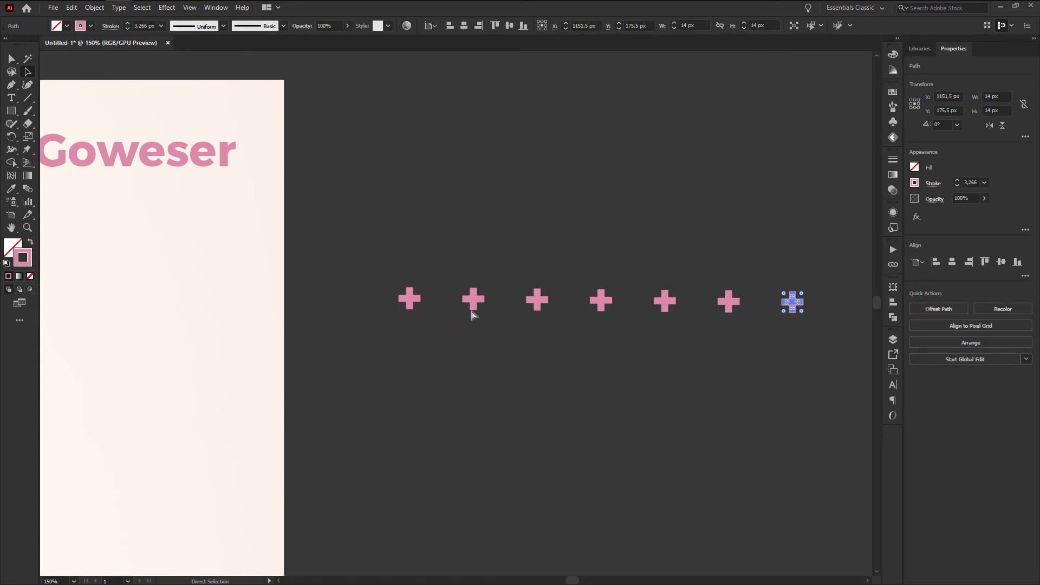
pyautogui.hotkey('ctrl', 'd')
pyautogui.hotkey('ctrl', '-')
pyautogui.scroll(-2, 323, 295)
pyautogui.hotkey('ctrl', 'd')
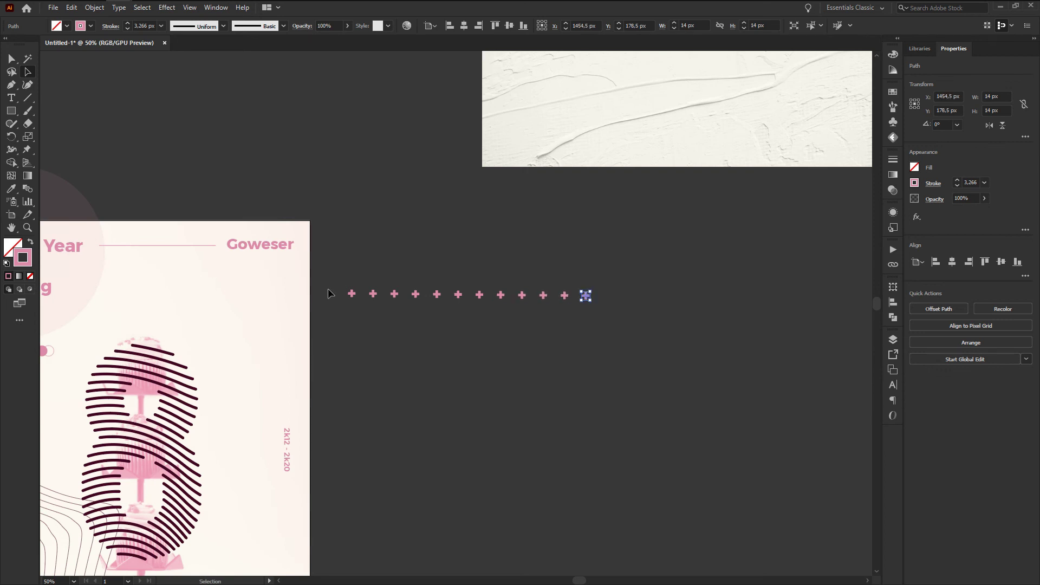
pyautogui.hotkey('ctrl', 'd')
pyautogui.hotkey('ctrl', 'd')
pyautogui.hotkey('ctrl', 'd')
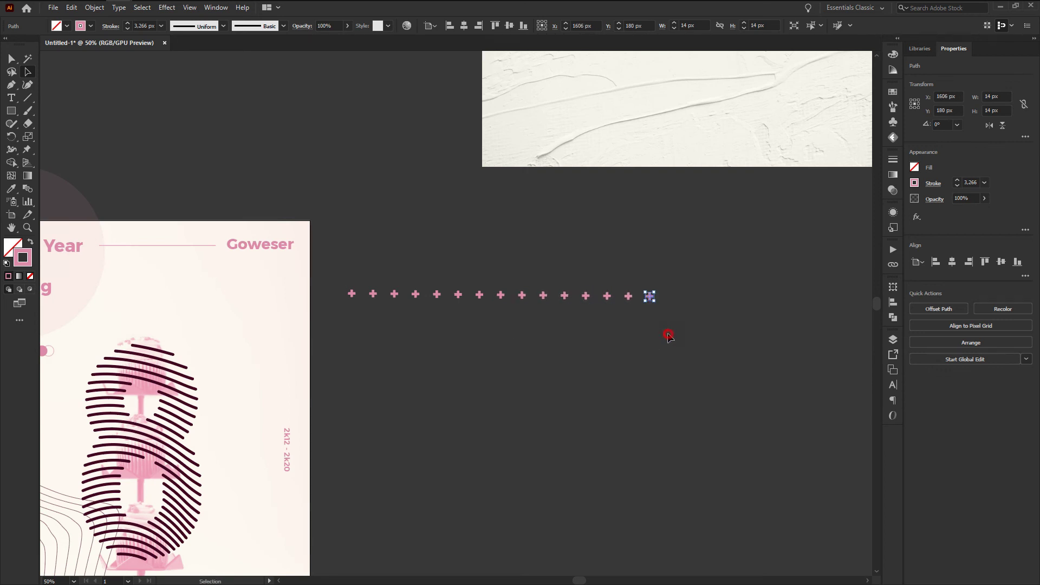
pyautogui.scroll(4, 352, 293)
pyautogui.moveTo(335, 292); pyautogui.dragTo(332, 346)
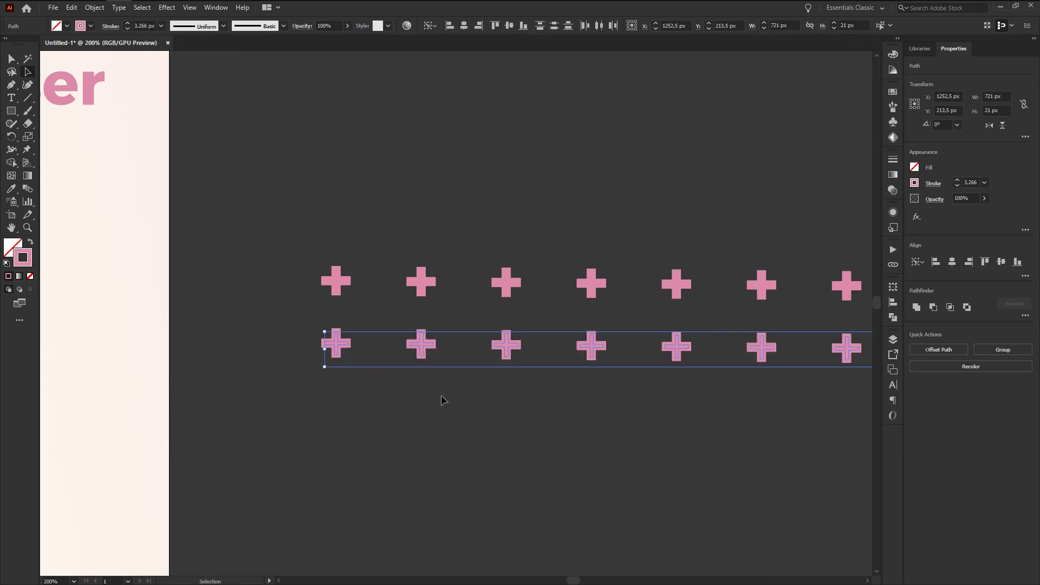
pyautogui.hotkey('ctrl', 'd')
pyautogui.hotkey('ctrl', 'd')
pyautogui.hotkey('ctrl', 'd')
pyautogui.hotkey('ctrl', 'd')
pyautogui.hotkey('ctrl', 'd')
pyautogui.hotkey('ctrl', 'd')
# Step: Group all the cross rows and make them solid pink without an outline
pyautogui.scroll(-4, 430, 250)
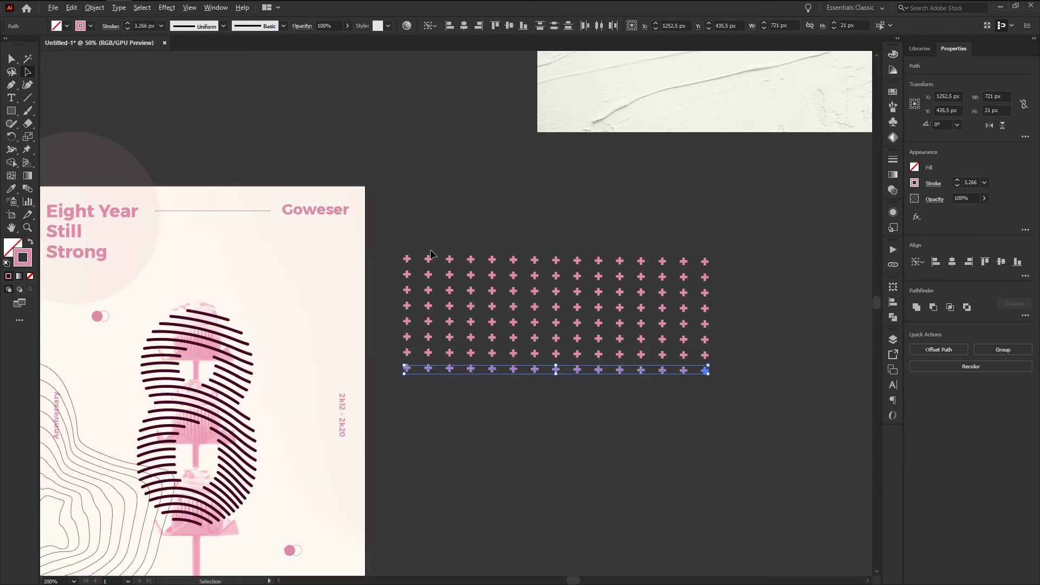
pyautogui.scroll(-1, 431, 250)
pyautogui.moveTo(398, 219); pyautogui.dragTo(402, 217)
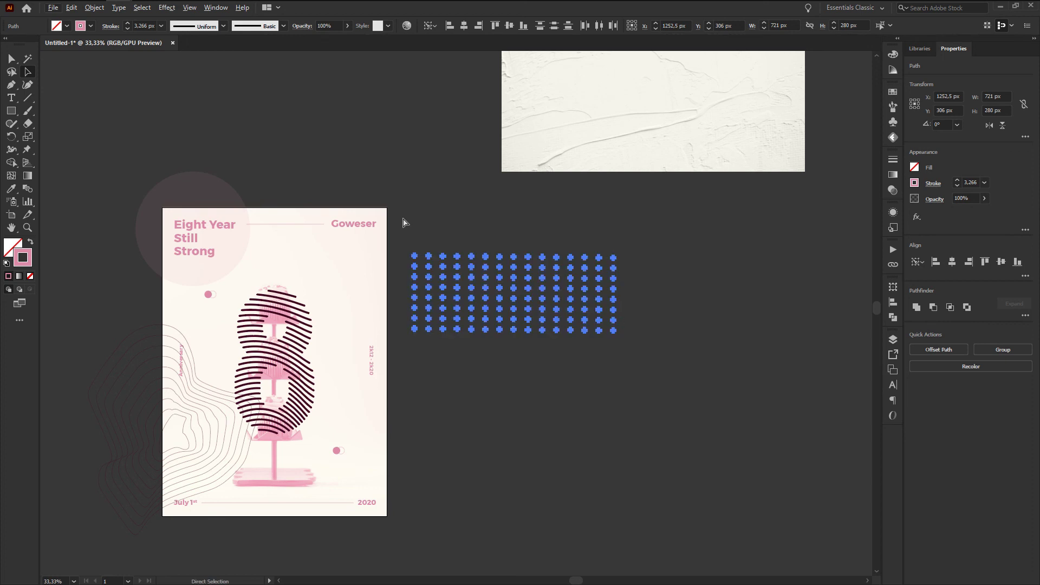
pyautogui.hotkey('ctrl', 'g')
pyautogui.hotkey('shift', 'x')
pyautogui.hotkey('ctrl', '-')
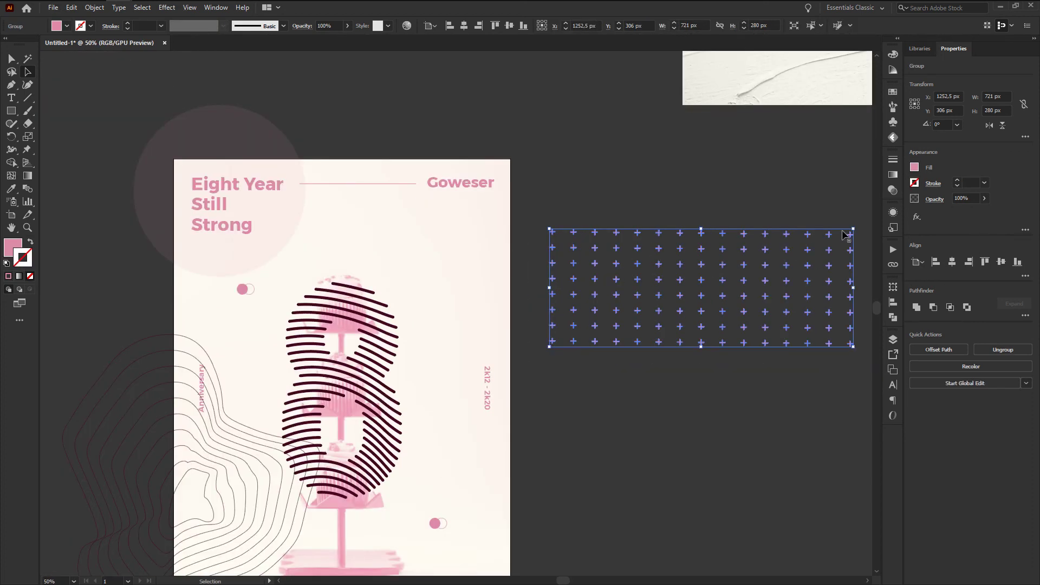
# Step: Scale the cross grid to about half size and place it on the poster's upper right
pyautogui.moveTo(850, 234)
pyautogui.mouseDown()
pyautogui.moveTo(701, 240)
pyautogui.moveTo(697, 224)
pyautogui.moveTo(591, 273)
pyautogui.mouseUp()
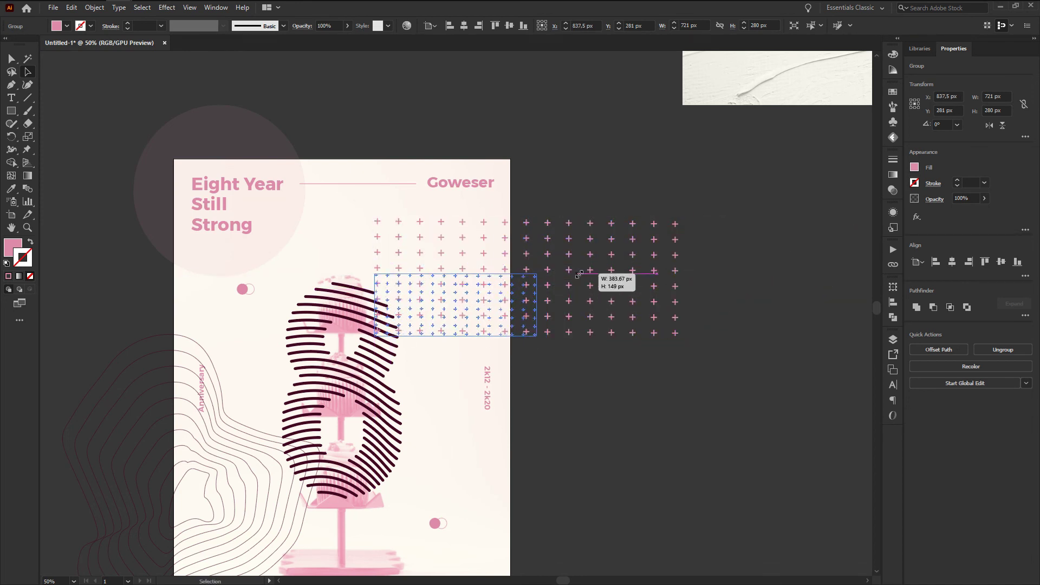
pyautogui.click(595, 332)
pyautogui.moveTo(487, 336); pyautogui.dragTo(537, 300)
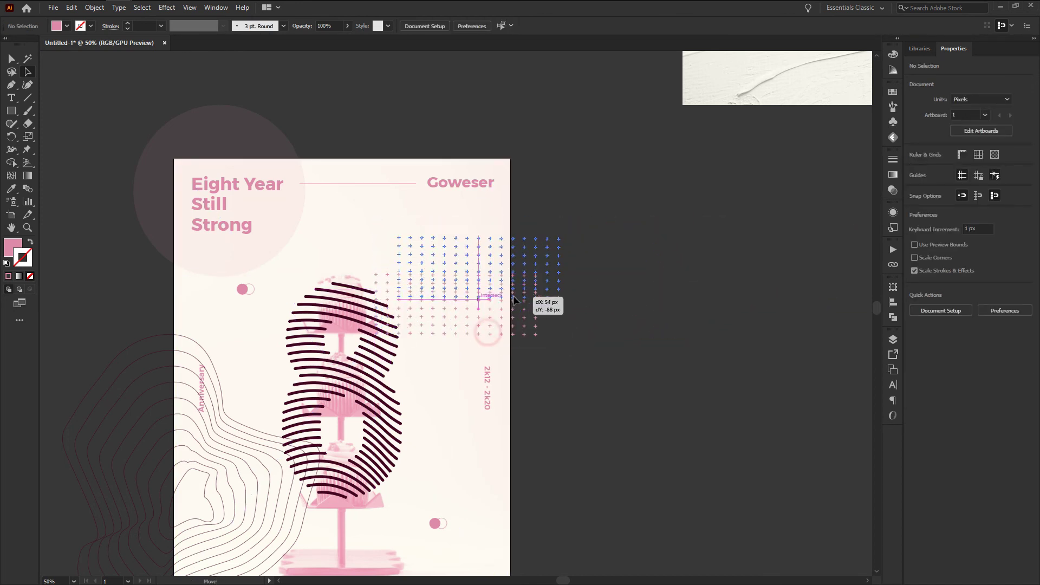
pyautogui.click(687, 349)
pyautogui.scroll(-2, 687, 350)
pyautogui.scroll(1, 665, 375)
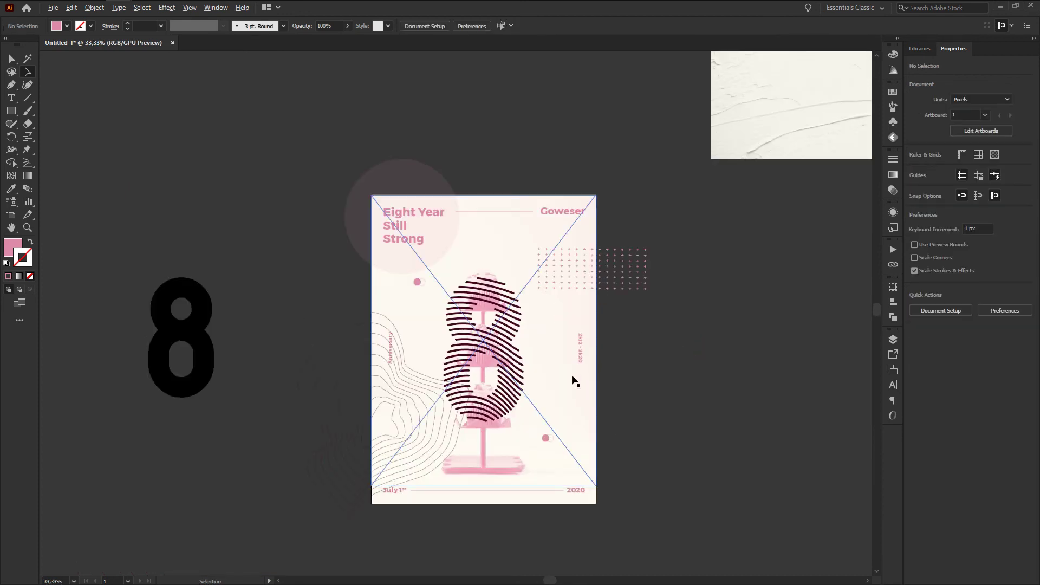
pyautogui.click(482, 460)
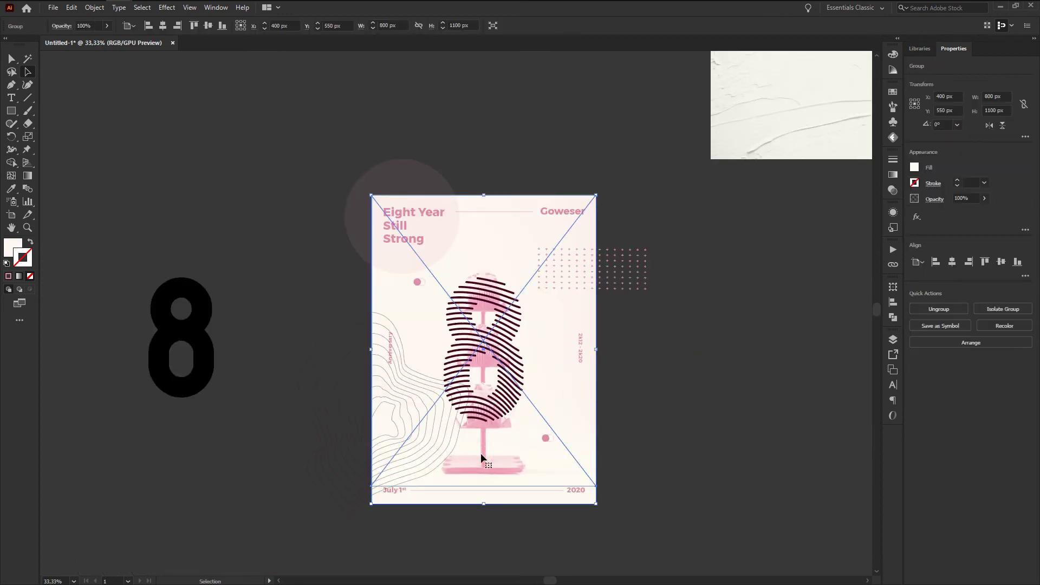
# Step: Select the paper texture image and move it onto the poster
pyautogui.doubleClick(482, 460)
pyautogui.click(539, 274)
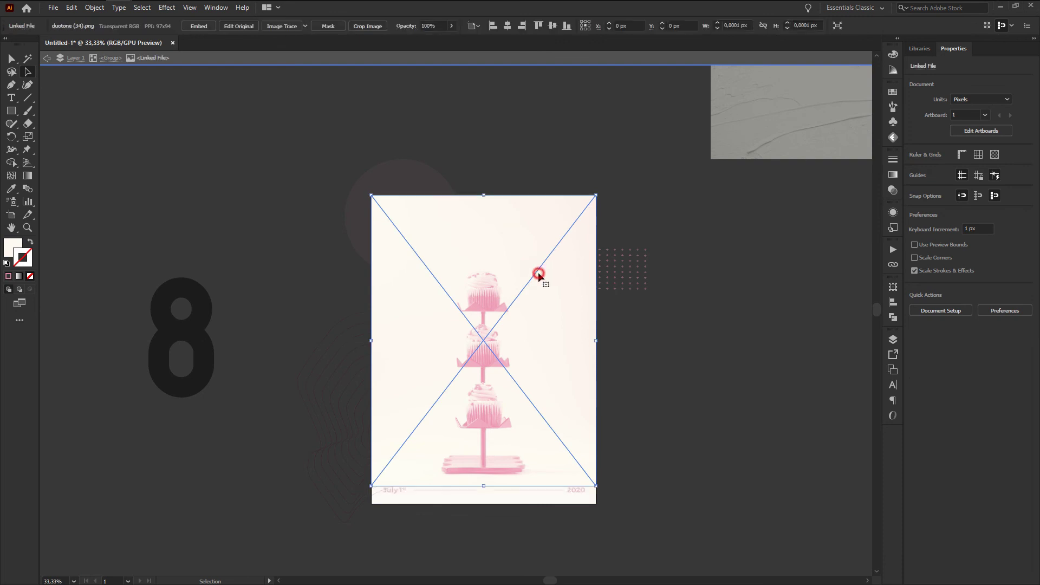
pyautogui.doubleClick(750, 263)
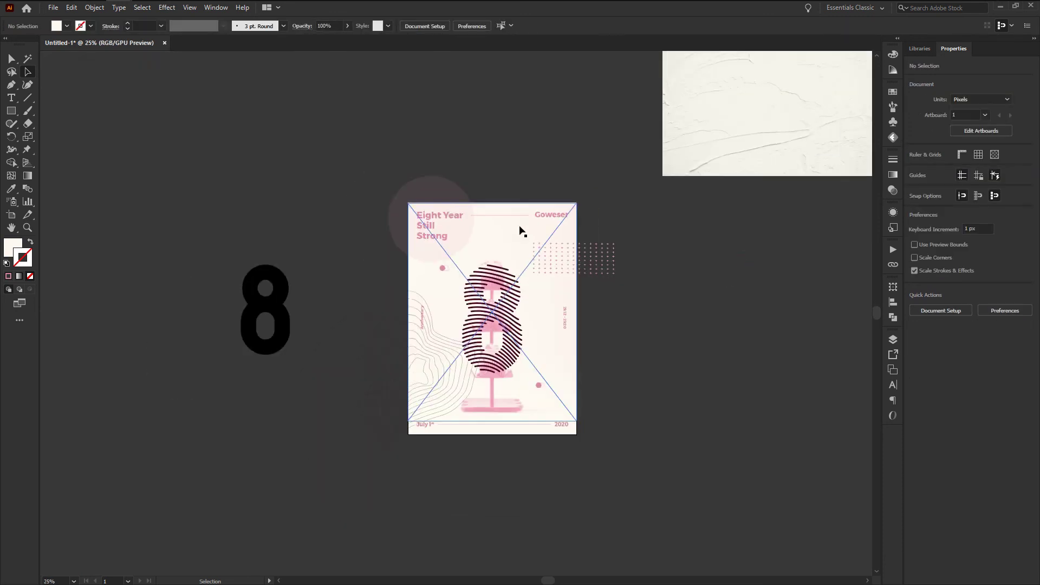
pyautogui.scroll(-2, 602, 239)
pyautogui.click(736, 174)
pyautogui.scroll(1, 786, 163)
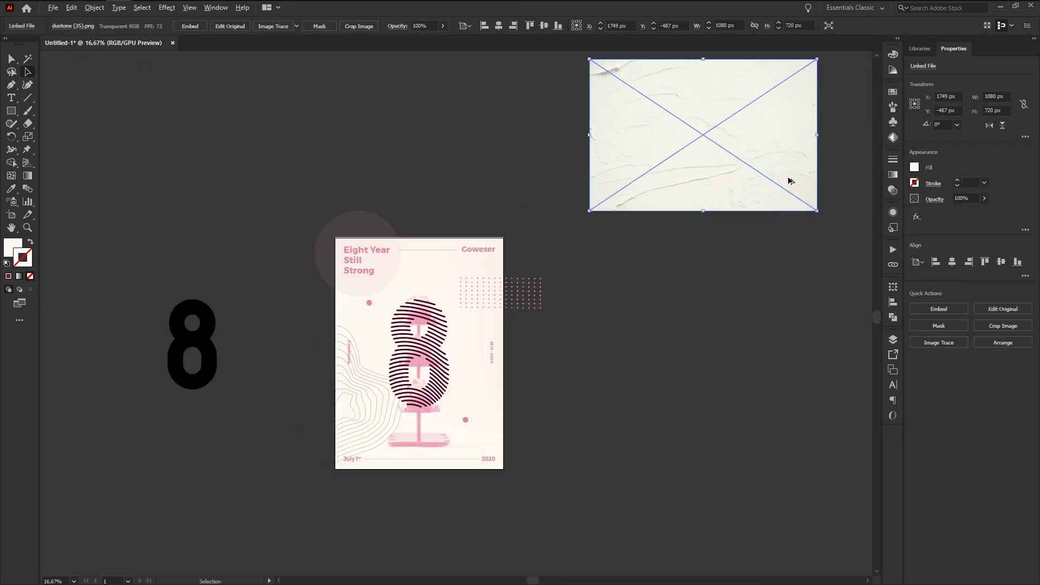
pyautogui.moveTo(787, 153)
pyautogui.mouseDown()
pyautogui.moveTo(532, 340)
pyautogui.moveTo(518, 326)
pyautogui.mouseUp()
pyautogui.scroll(-1, 524, 355)
pyautogui.scroll(-3, 524, 354)
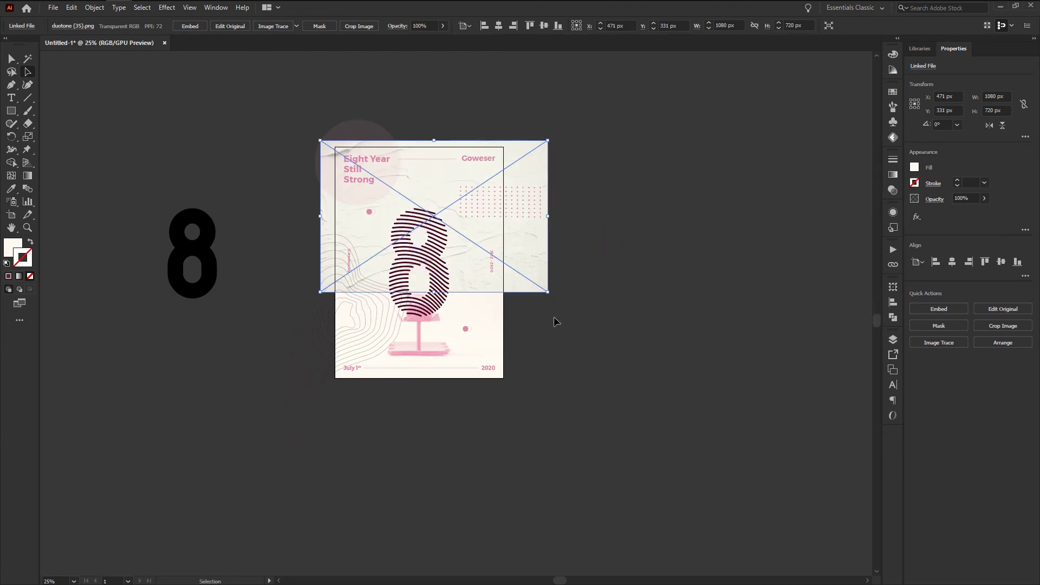
# Step: Bring the texture image to the front and enlarge it over the poster
pyautogui.moveTo(531, 287); pyautogui.dragTo(814, 327)
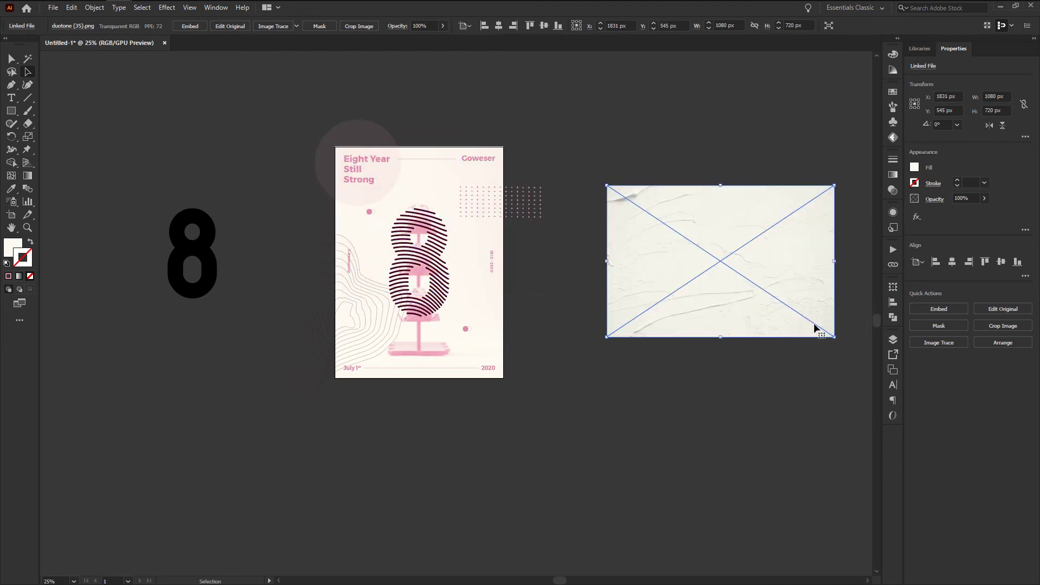
pyautogui.rightClick(814, 326)
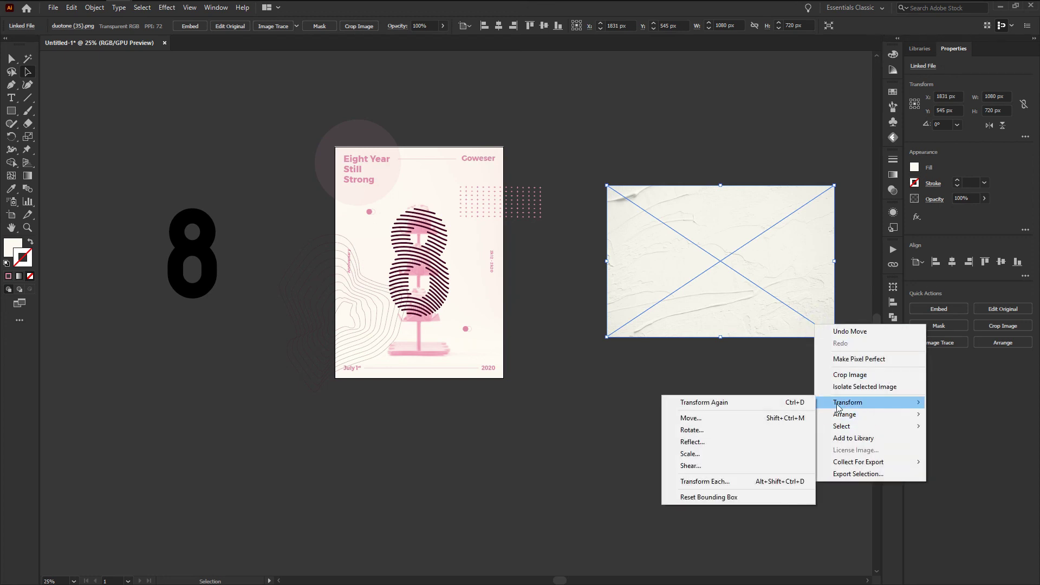
pyautogui.moveTo(845, 414)
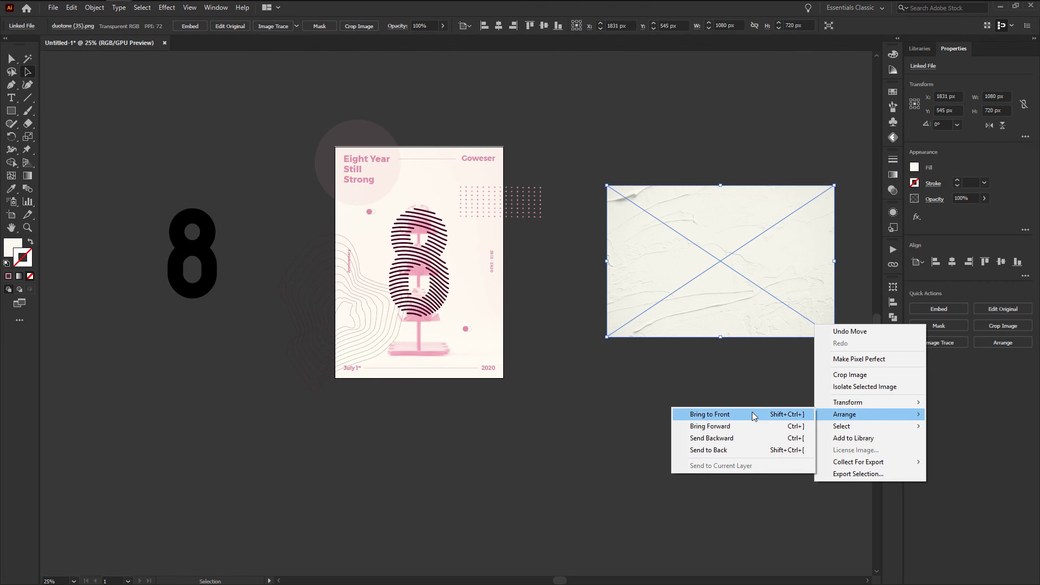
pyautogui.click(752, 414)
pyautogui.moveTo(755, 316); pyautogui.dragTo(463, 267)
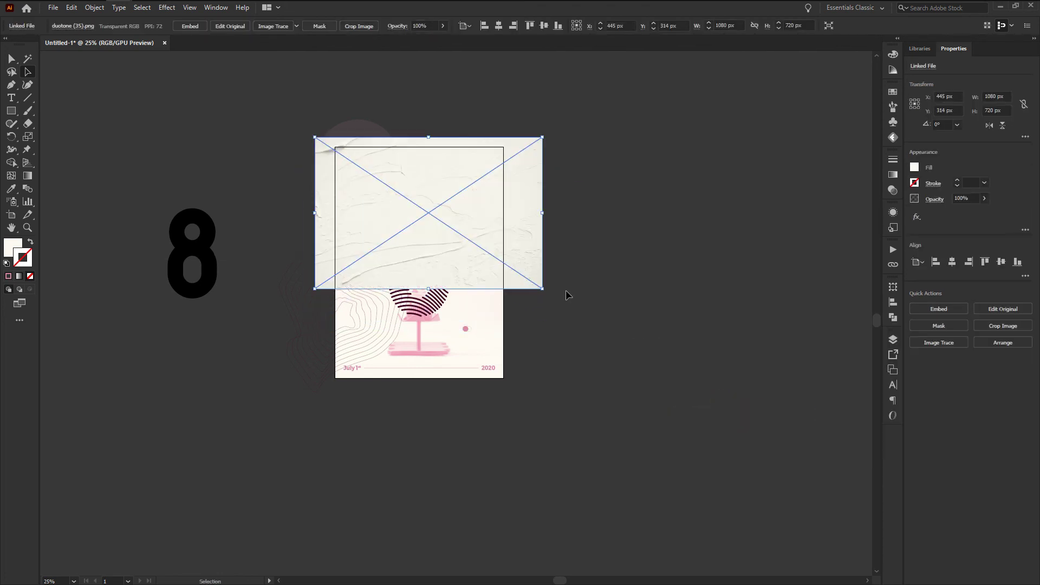
pyautogui.moveTo(542, 288); pyautogui.dragTo(695, 390)
pyautogui.moveTo(620, 333)
pyautogui.mouseDown()
pyautogui.moveTo(529, 331)
pyautogui.moveTo(469, 314)
pyautogui.mouseUp()
# Step: Nudge the texture so it covers the entire artboard
pyautogui.scroll(2, 477, 306)
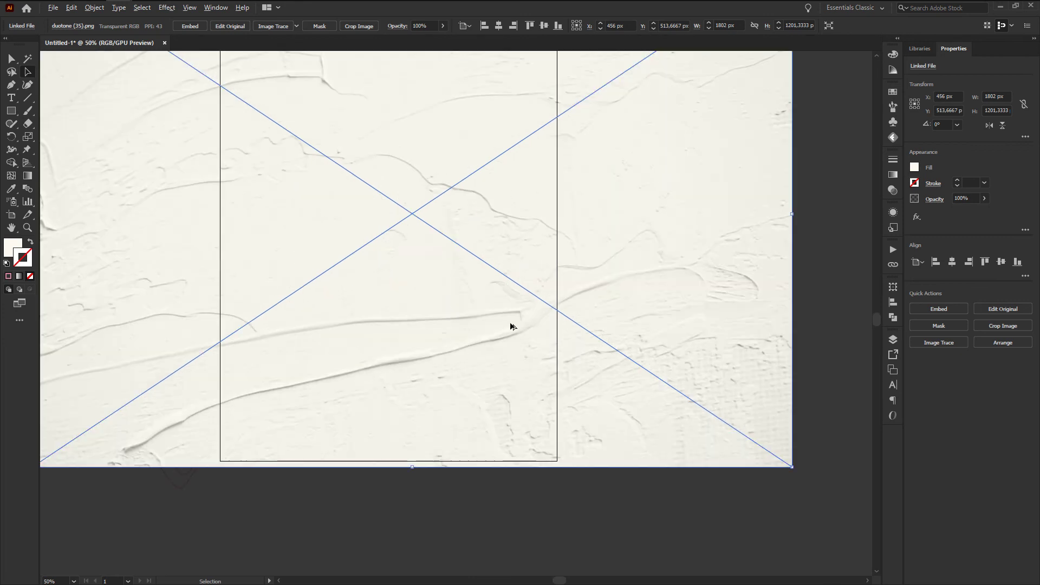
pyautogui.scroll(-1, 542, 238)
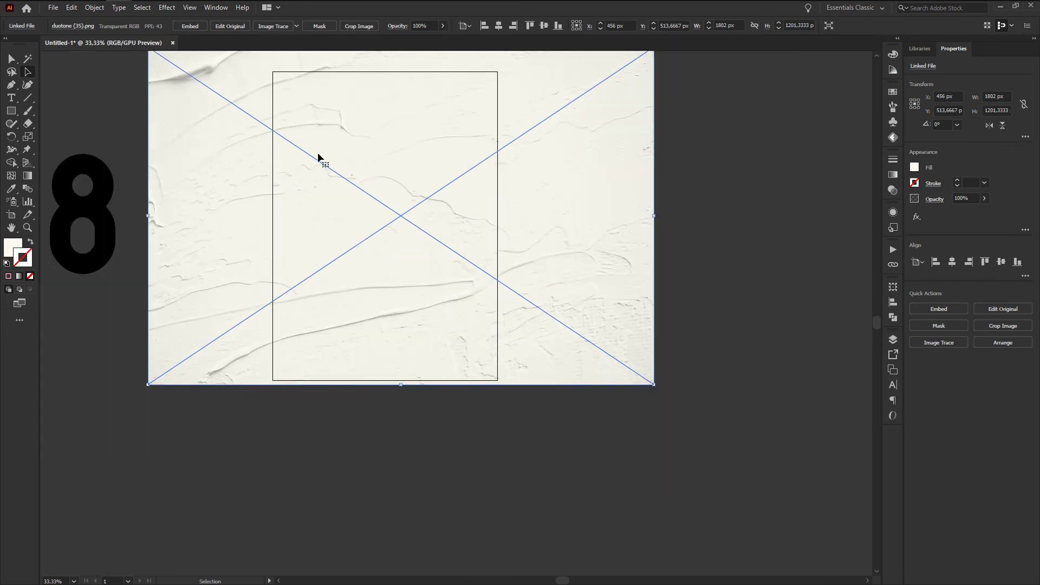
pyautogui.scroll(1, 303, 124)
pyautogui.moveTo(309, 124); pyautogui.dragTo(325, 140)
pyautogui.scroll(-1, 325, 140)
pyautogui.click(724, 227)
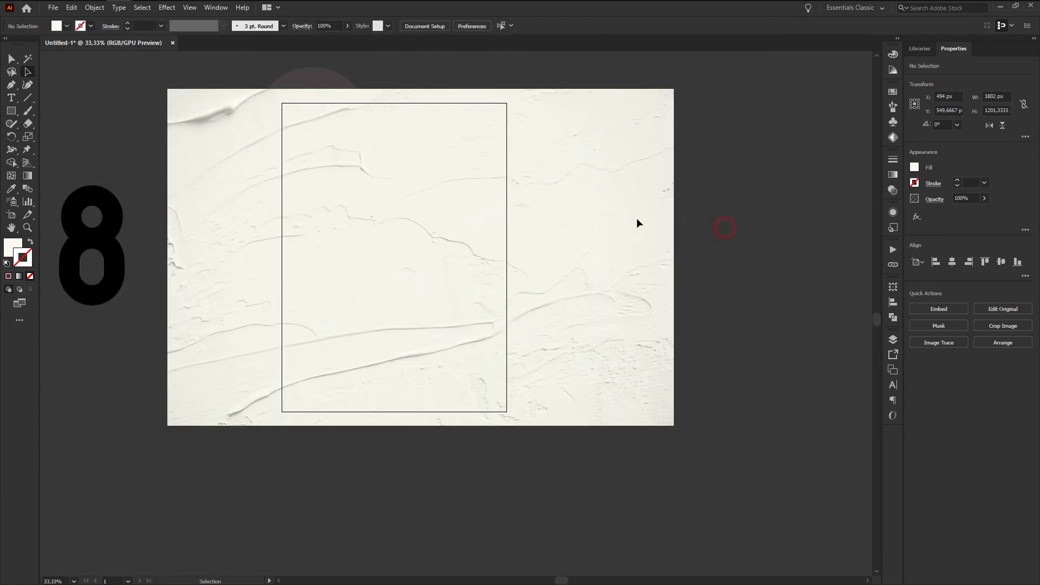
pyautogui.scroll(-1, 623, 218)
pyautogui.scroll(1, 488, 326)
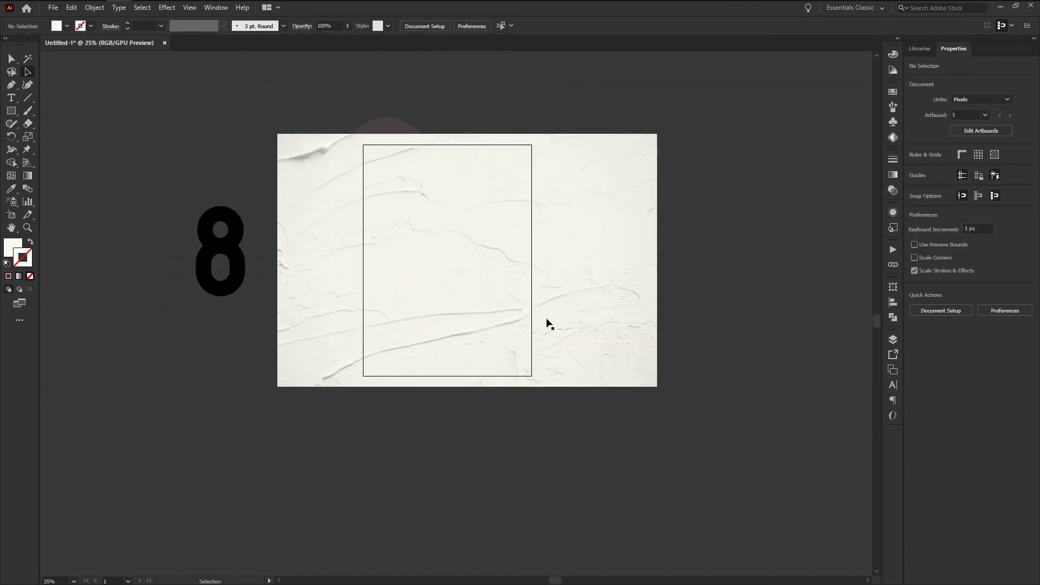
pyautogui.click(512, 221)
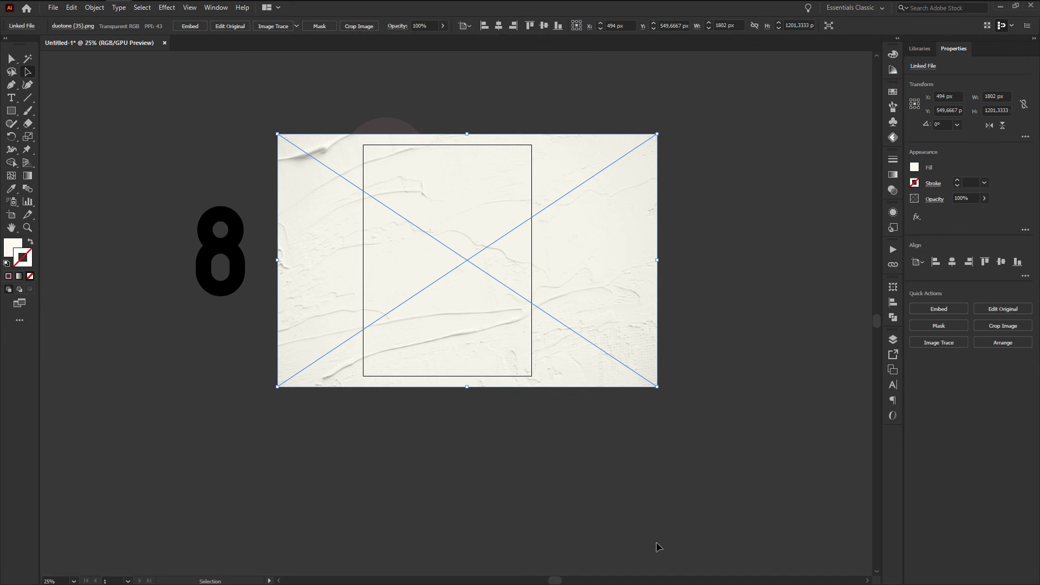
pyautogui.hotkey('ctrl', 'shift', 'a')
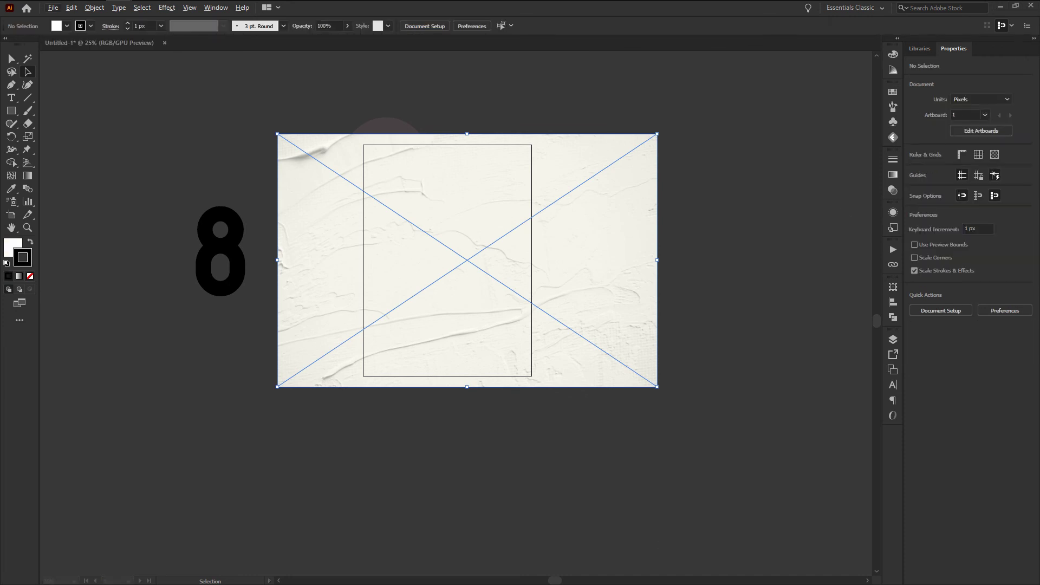
# Step: Set the duotone (35).png texture's blend mode to Multiply in the Transparency panel
pyautogui.hotkey('ctrl', 'z')
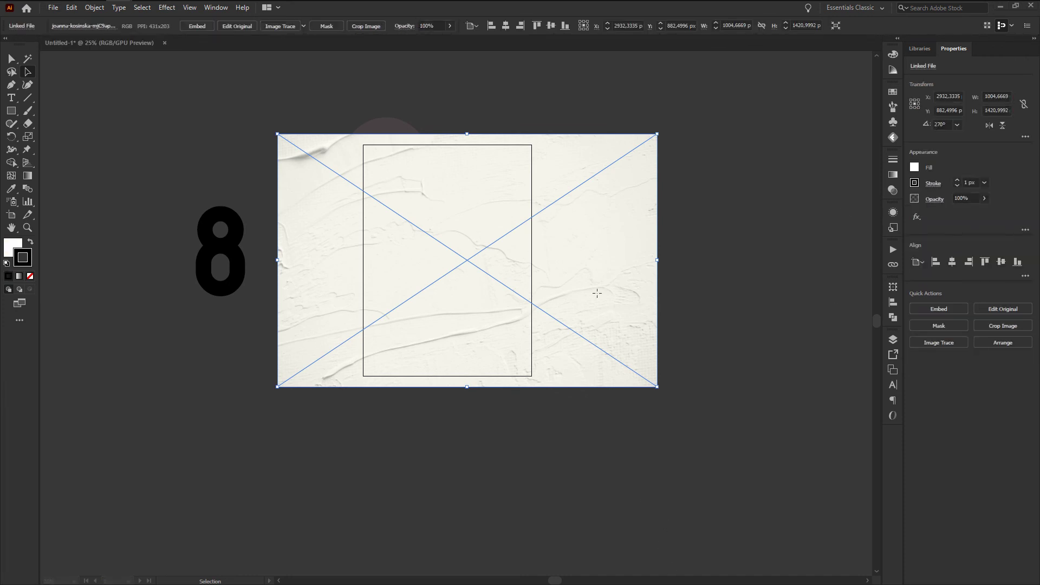
pyautogui.click(587, 274)
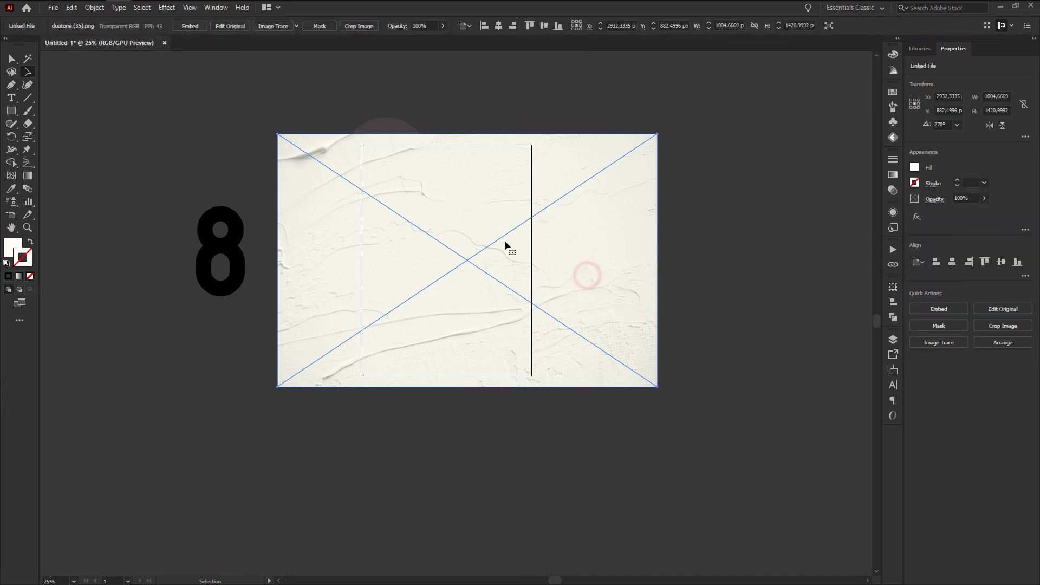
pyautogui.click(892, 193)
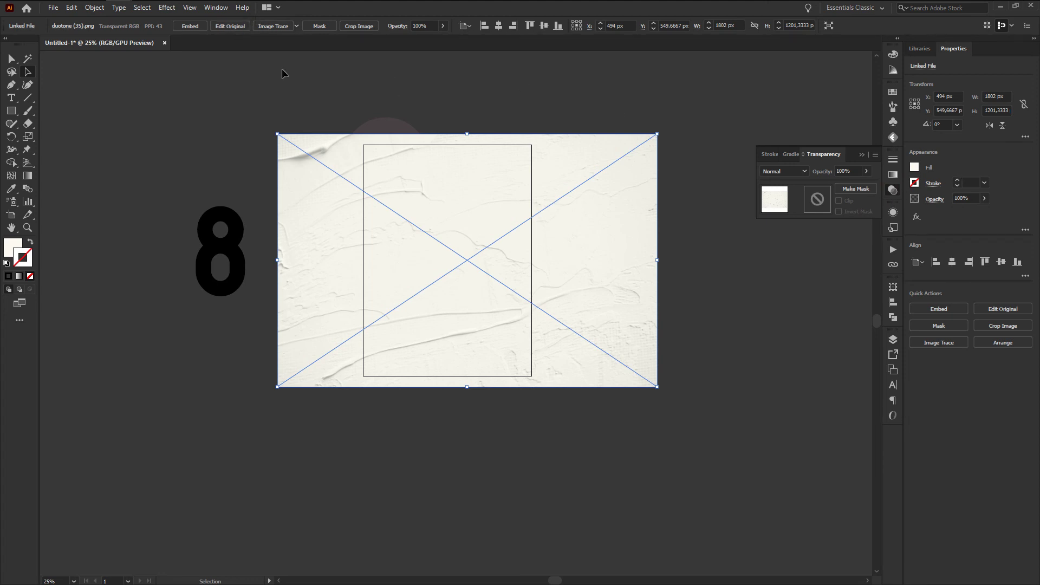
pyautogui.click(206, 10)
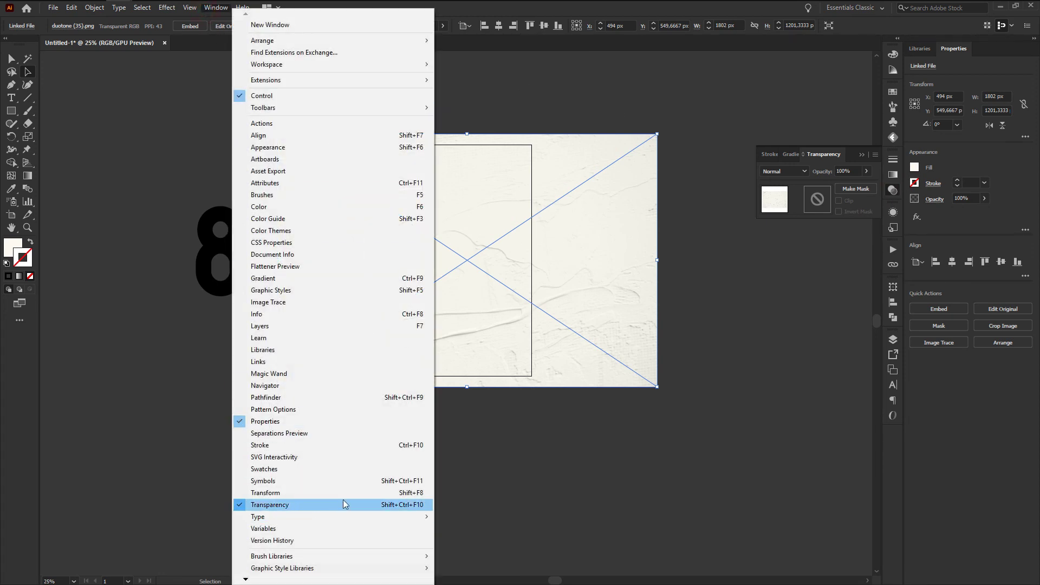
pyautogui.click(712, 266)
pyautogui.click(550, 241)
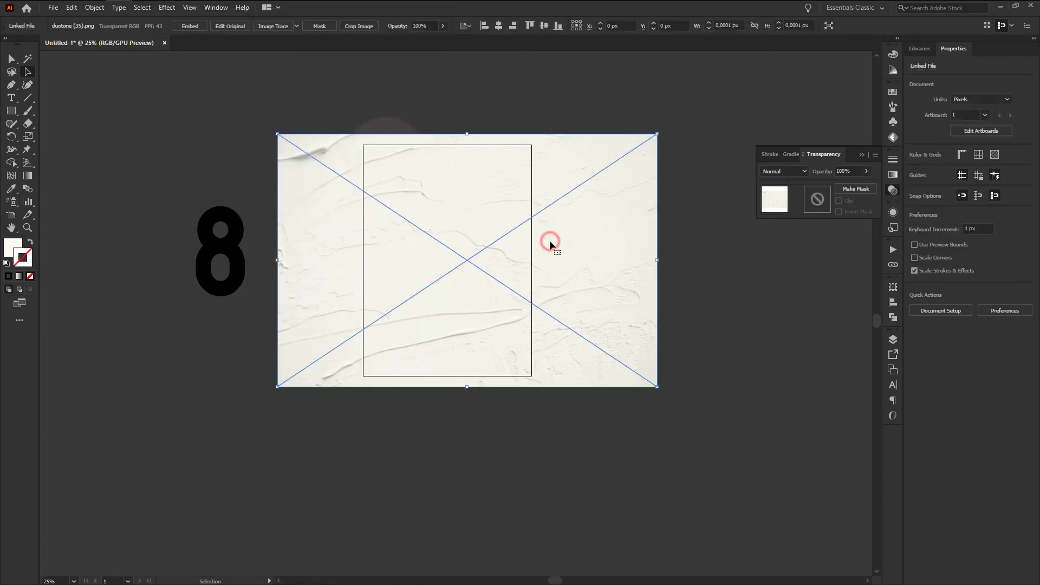
pyautogui.click(789, 170)
pyautogui.click(791, 210)
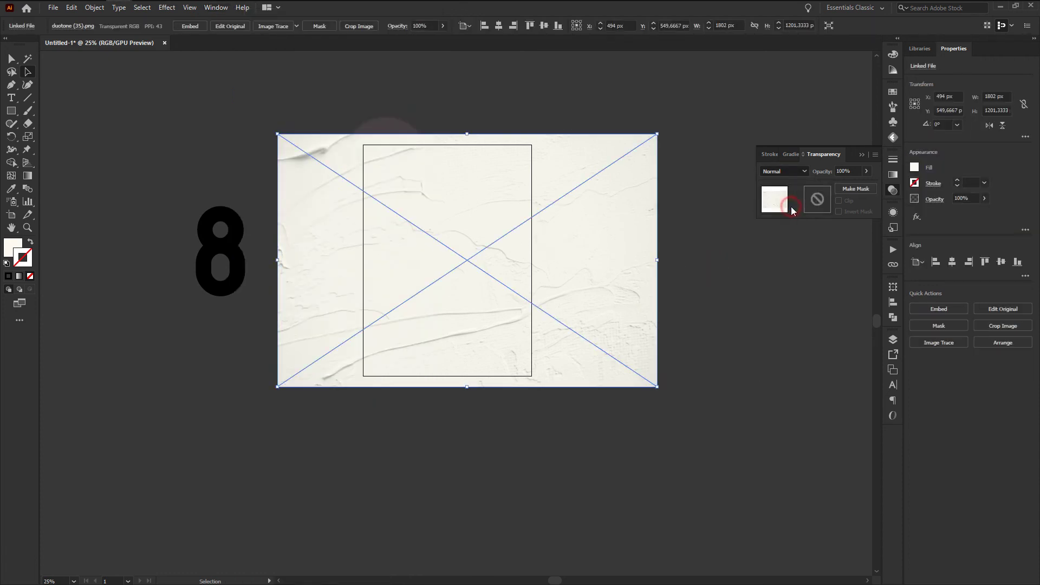
# Step: Deselect the texture and scroll around to review the poster showing through it
pyautogui.scroll(2, 423, 189)
pyautogui.scroll(1, 418, 184)
pyautogui.scroll(1, 558, 298)
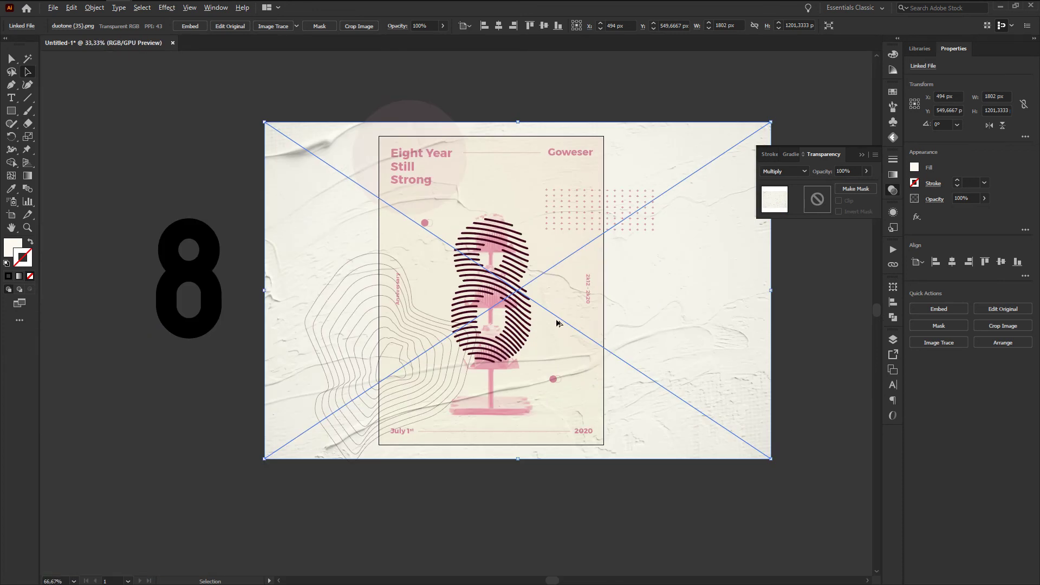
pyautogui.scroll(1, 640, 360)
pyautogui.scroll(2, 642, 453)
pyautogui.scroll(1, 574, 359)
pyautogui.scroll(-4, 574, 359)
pyautogui.scroll(1, 622, 249)
pyautogui.scroll(-1, 515, 180)
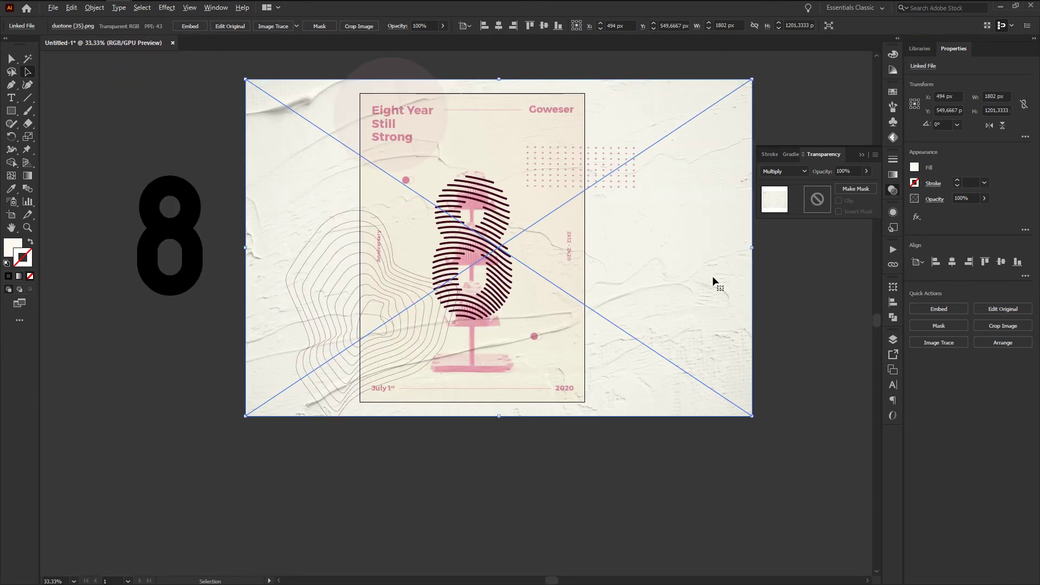
pyautogui.click(766, 337)
pyautogui.scroll(1, 654, 90)
pyautogui.scroll(2, 506, 144)
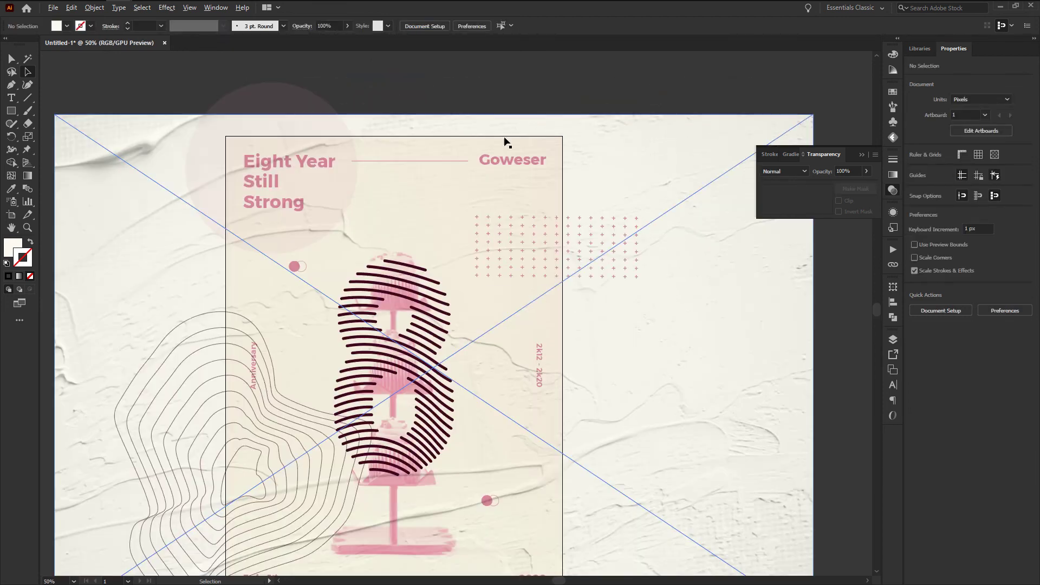
pyautogui.scroll(-3, 409, 168)
pyautogui.scroll(3, 379, 104)
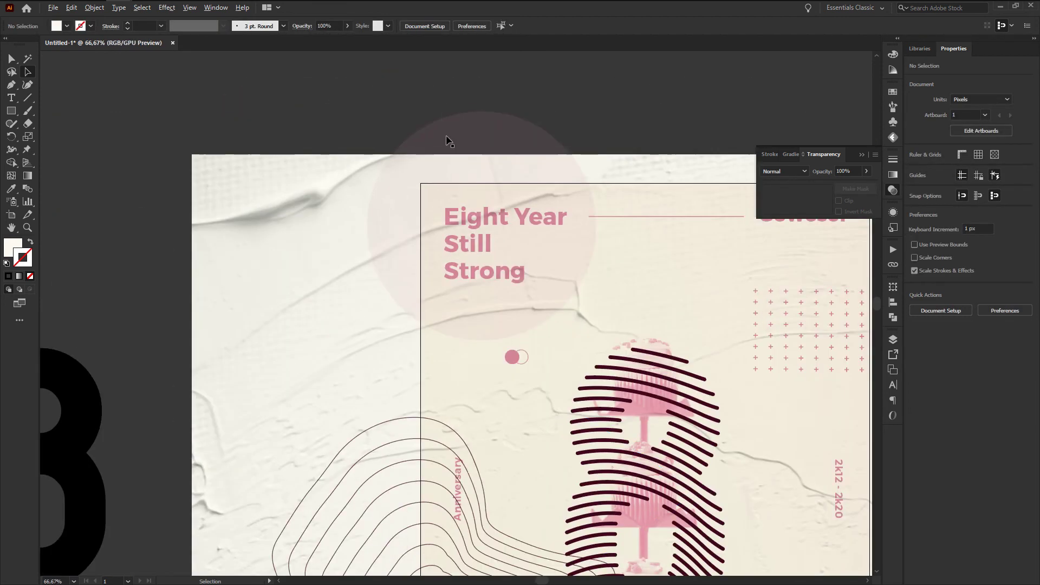
pyautogui.scroll(-5, 463, 92)
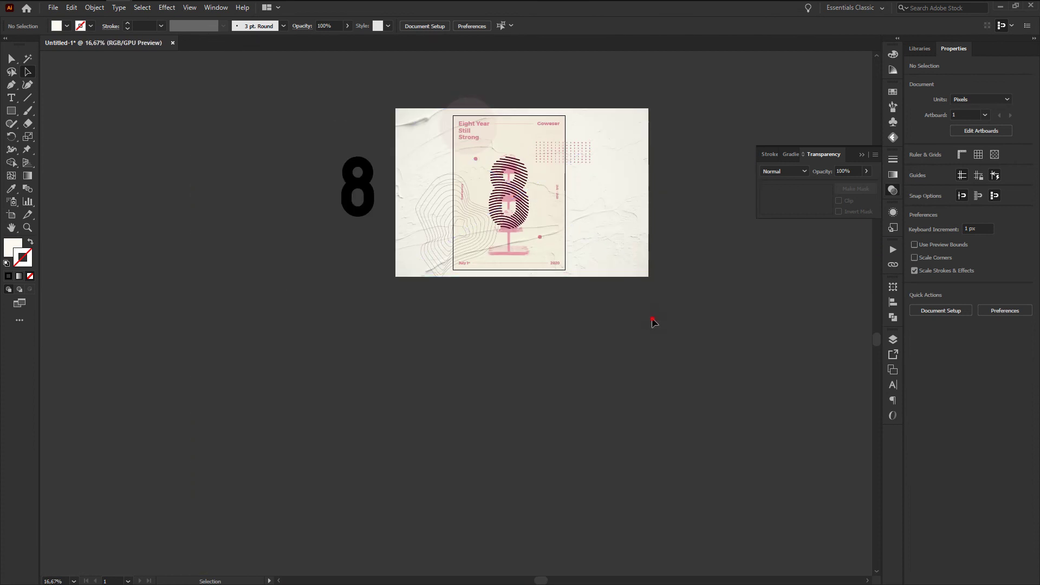
pyautogui.scroll(2, 476, 142)
pyautogui.click(11, 111)
pyautogui.scroll(1, 385, 112)
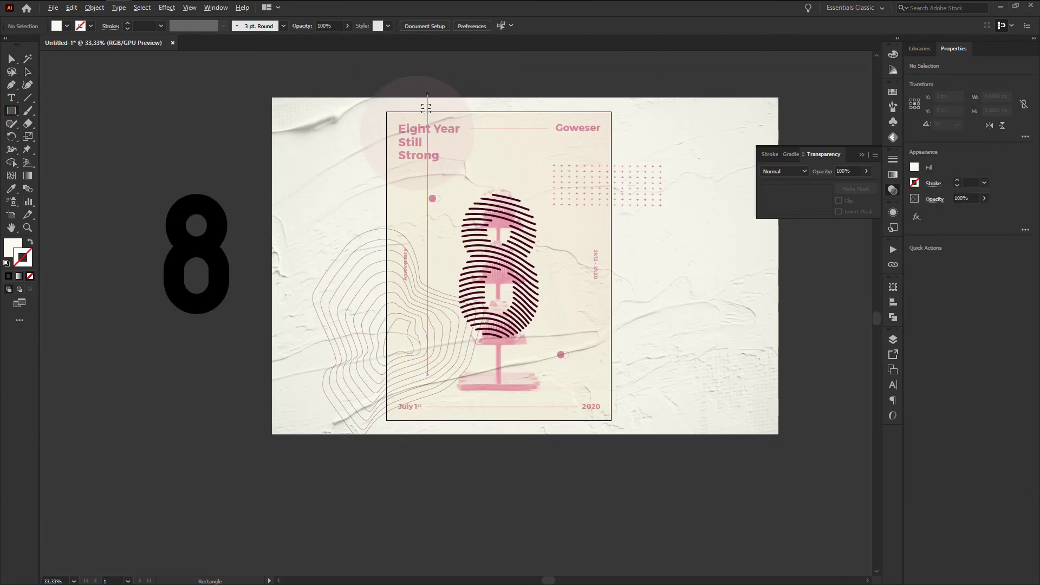
pyautogui.moveTo(385, 111); pyautogui.dragTo(613, 420)
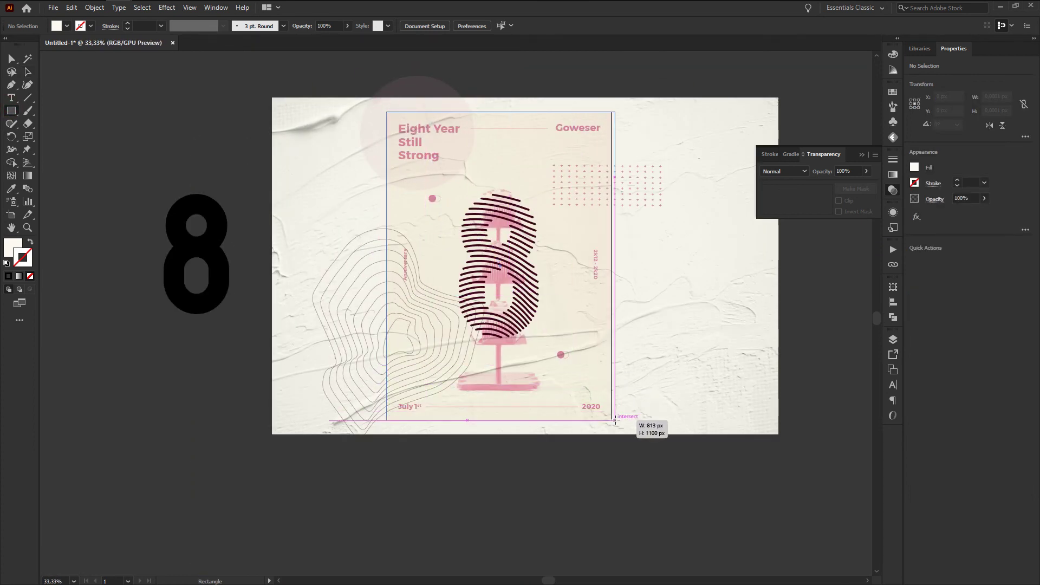
pyautogui.moveTo(613, 420); pyautogui.dragTo(612, 420)
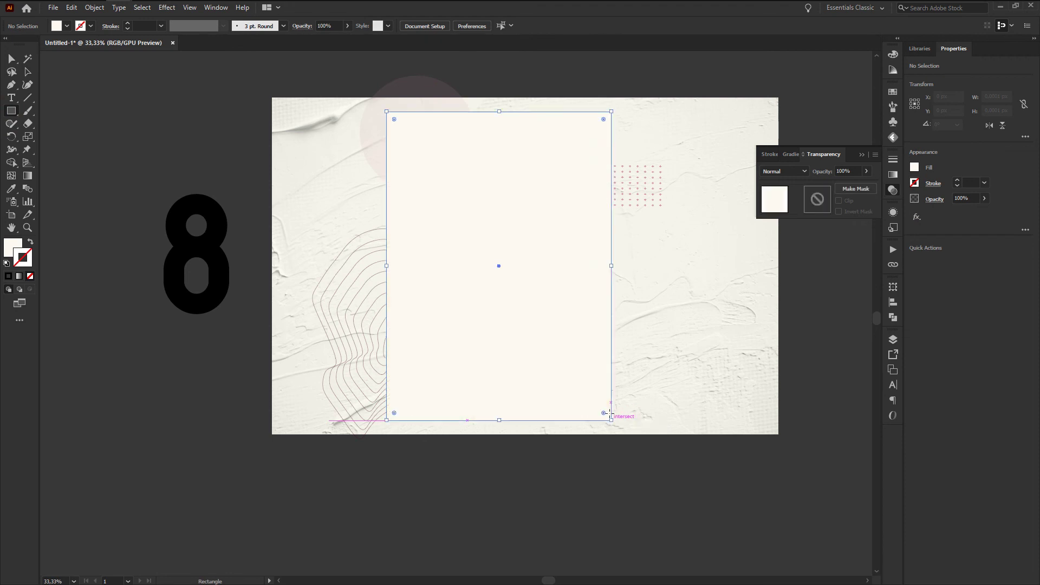
pyautogui.scroll(-1, 543, 308)
pyautogui.press('a')
pyautogui.hotkey('ctrl', 'shift', 'a')
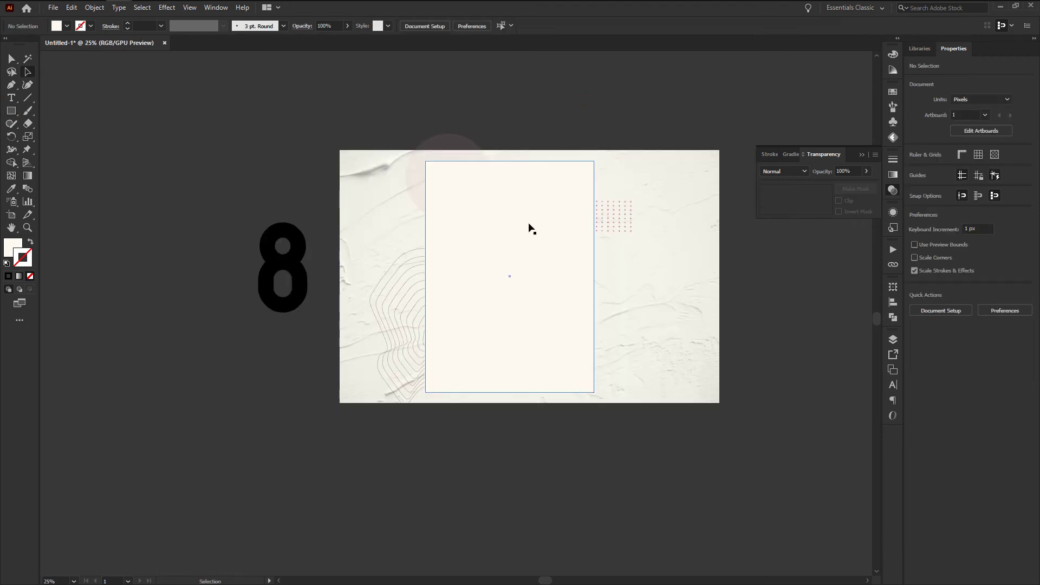
pyautogui.click(550, 243)
pyautogui.moveTo(780, 520); pyautogui.dragTo(348, 112)
pyautogui.rightClick(474, 235)
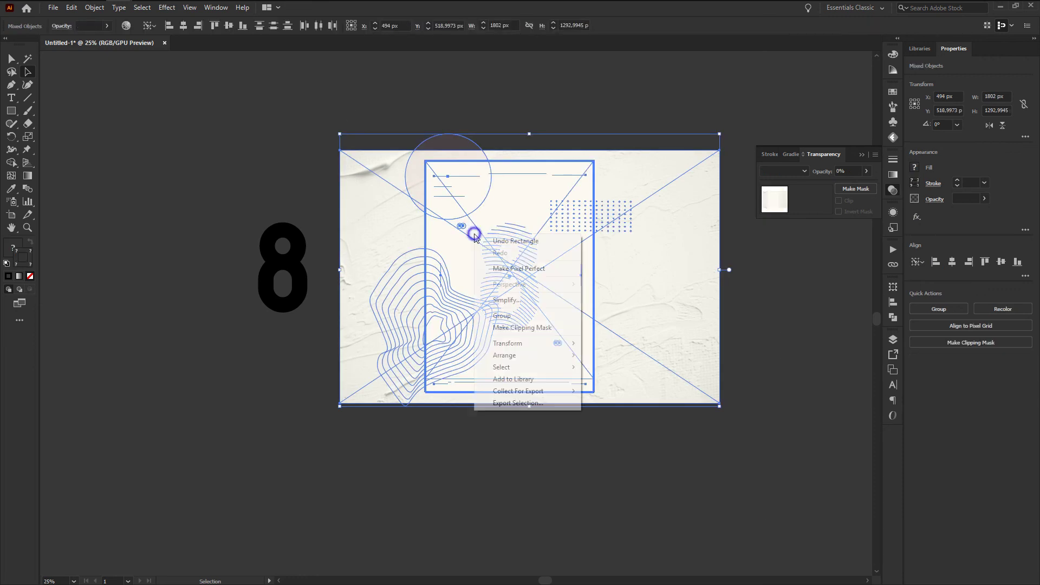
pyautogui.click(525, 328)
pyautogui.click(698, 349)
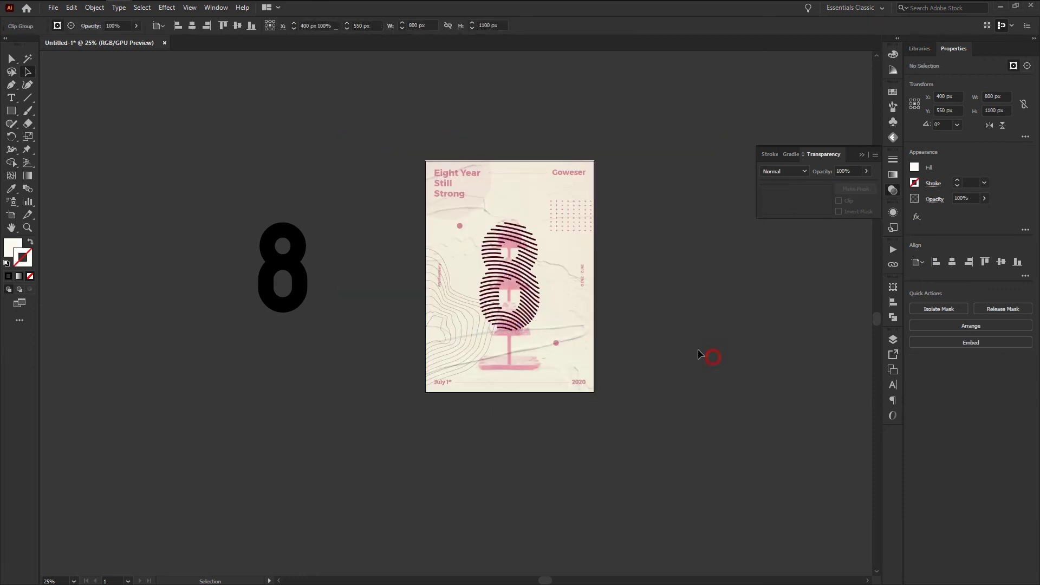
pyautogui.scroll(1, 605, 301)
pyautogui.scroll(1, 435, 336)
pyautogui.scroll(-2, 642, 397)
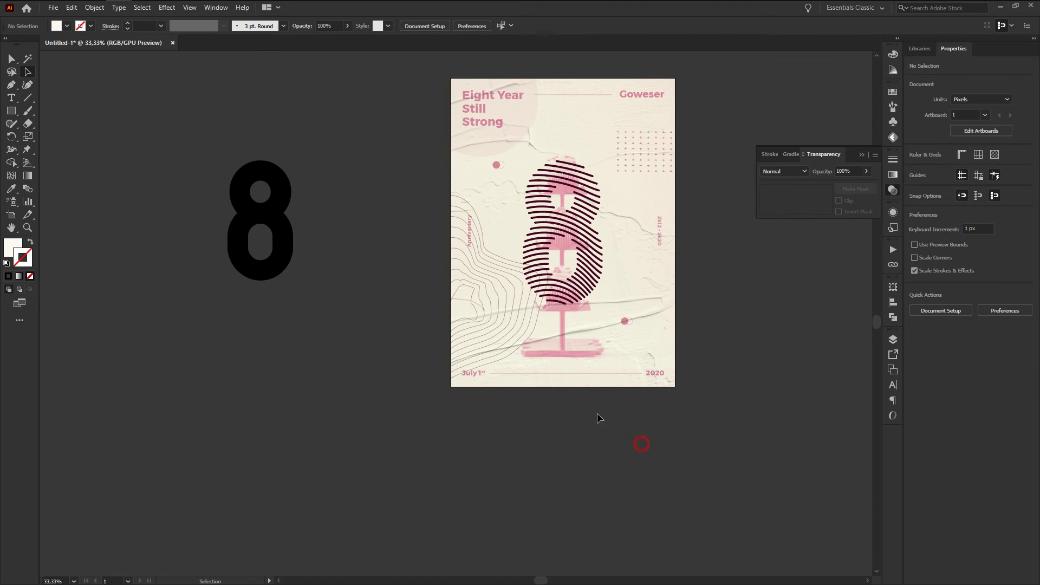
pyautogui.scroll(-1, 448, 274)
pyautogui.scroll(2, 484, 284)
pyautogui.scroll(1, 486, 313)
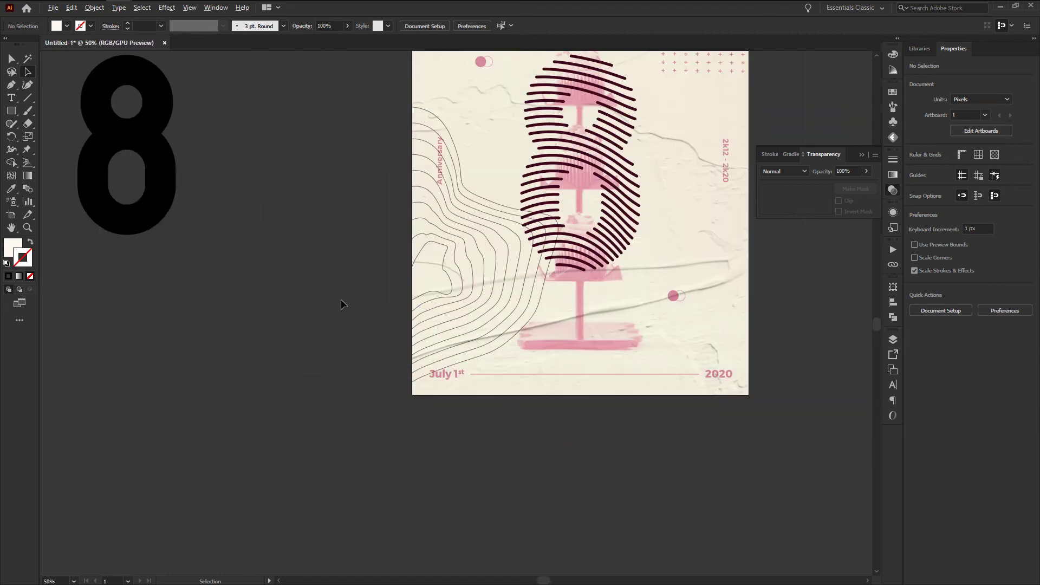
pyautogui.scroll(2, 430, 274)
pyautogui.scroll(1, 467, 256)
pyautogui.click(467, 256)
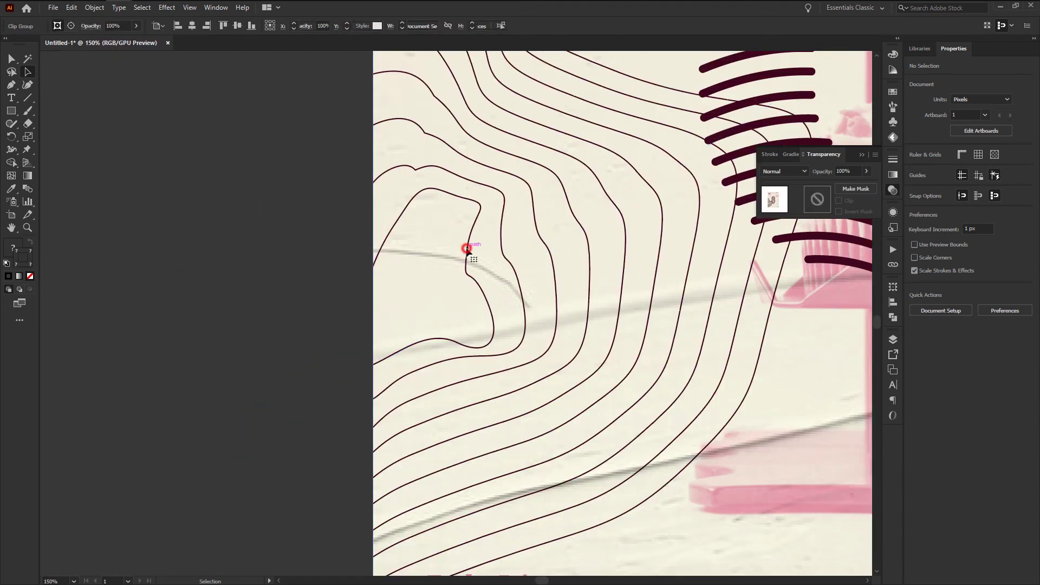
# Step: Try shifting the paper texture upward on the poster
pyautogui.scroll(-2, 466, 255)
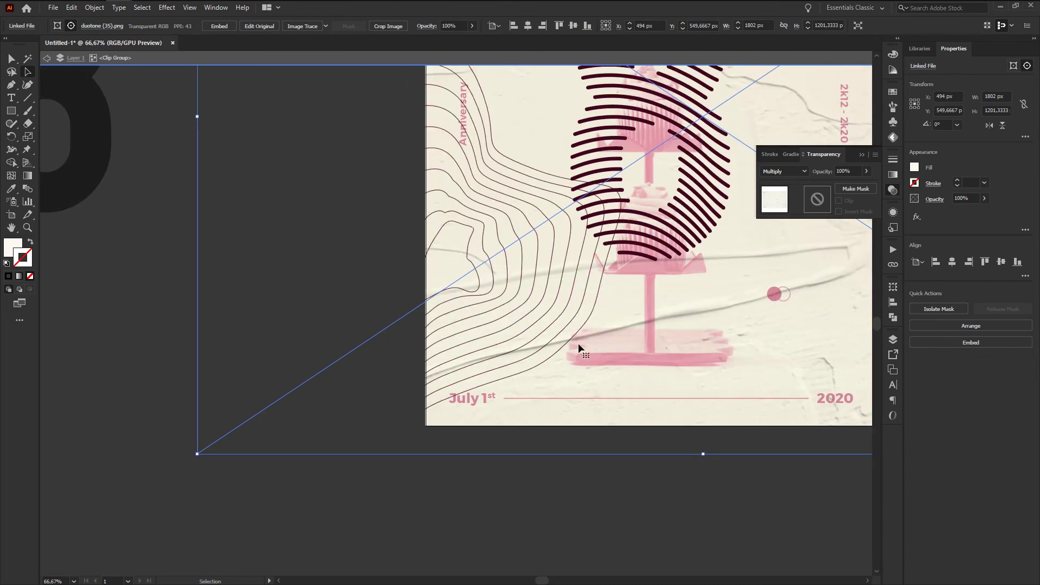
pyautogui.scroll(-3, 566, 346)
pyautogui.moveTo(429, 330)
pyautogui.mouseDown()
pyautogui.moveTo(445, 217)
pyautogui.moveTo(429, 302)
pyautogui.mouseUp()
pyautogui.scroll(1, 425, 341)
# Step: Try the contour lines group at 17% opacity, then at 53%
pyautogui.click(424, 341)
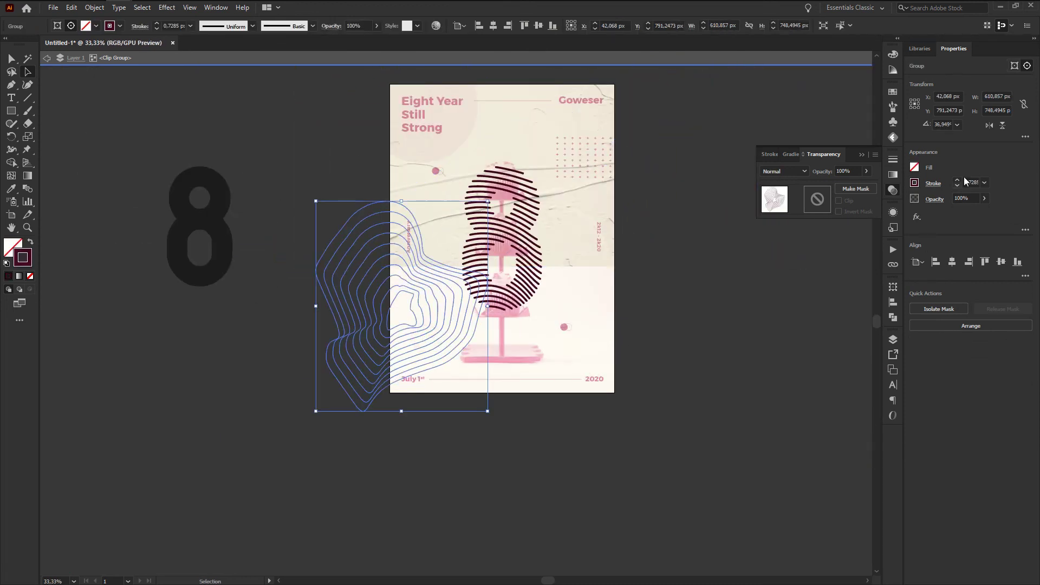
pyautogui.click(982, 199)
pyautogui.moveTo(976, 211); pyautogui.dragTo(952, 213)
pyautogui.click(779, 310)
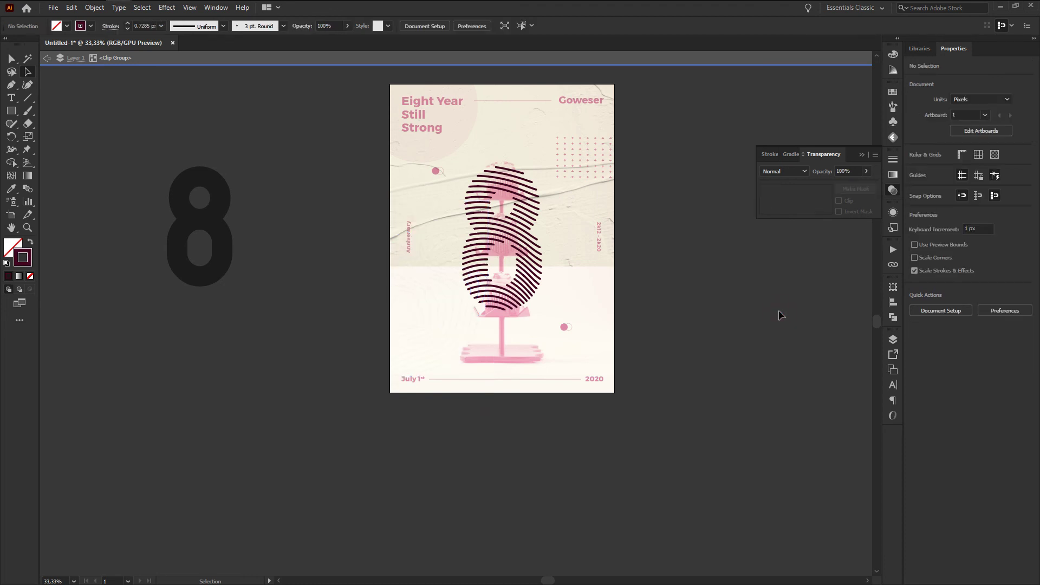
pyautogui.click(442, 352)
pyautogui.click(984, 198)
pyautogui.moveTo(970, 216); pyautogui.dragTo(965, 214)
pyautogui.click(697, 290)
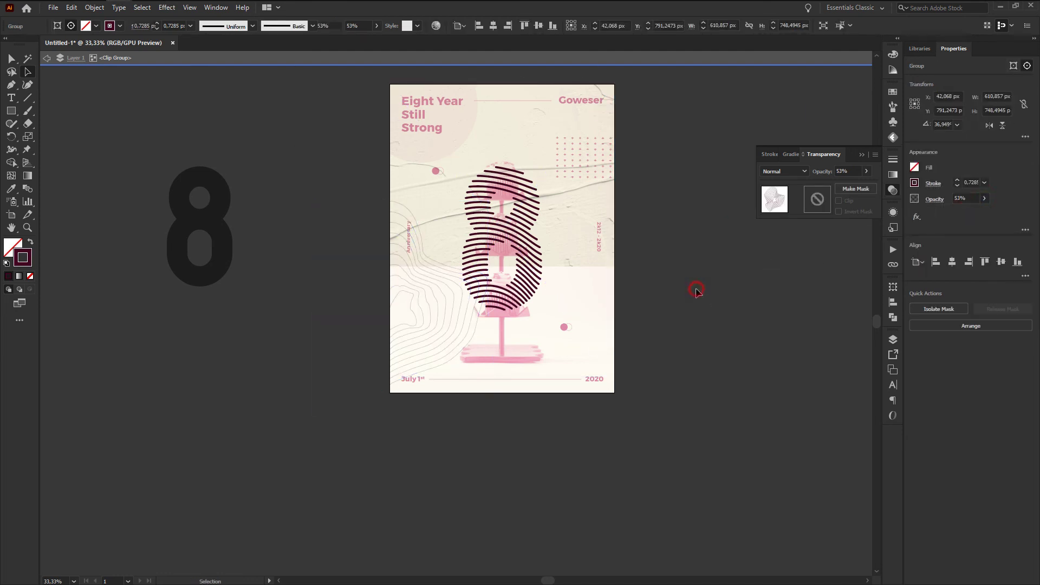
# Step: Move the paper texture down and to the left
pyautogui.click(552, 169)
pyautogui.moveTo(596, 214)
pyautogui.mouseDown()
pyautogui.moveTo(548, 358)
pyautogui.moveTo(544, 338)
pyautogui.mouseUp()
pyautogui.click(702, 476)
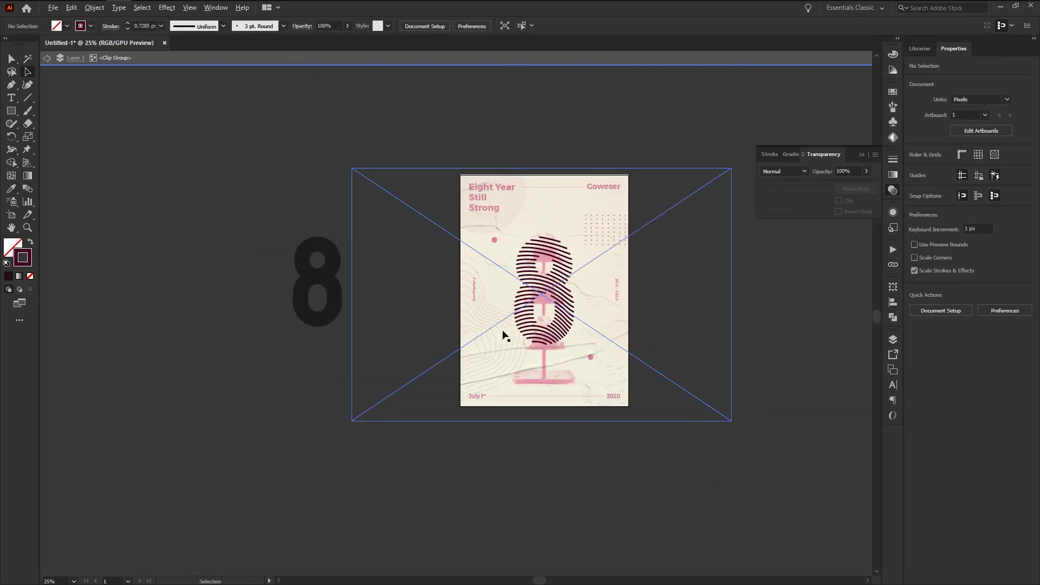
pyautogui.scroll(2, 499, 337)
# Step: Clip the paper texture to the poster rectangle with Ctrl+7
pyautogui.click(508, 393)
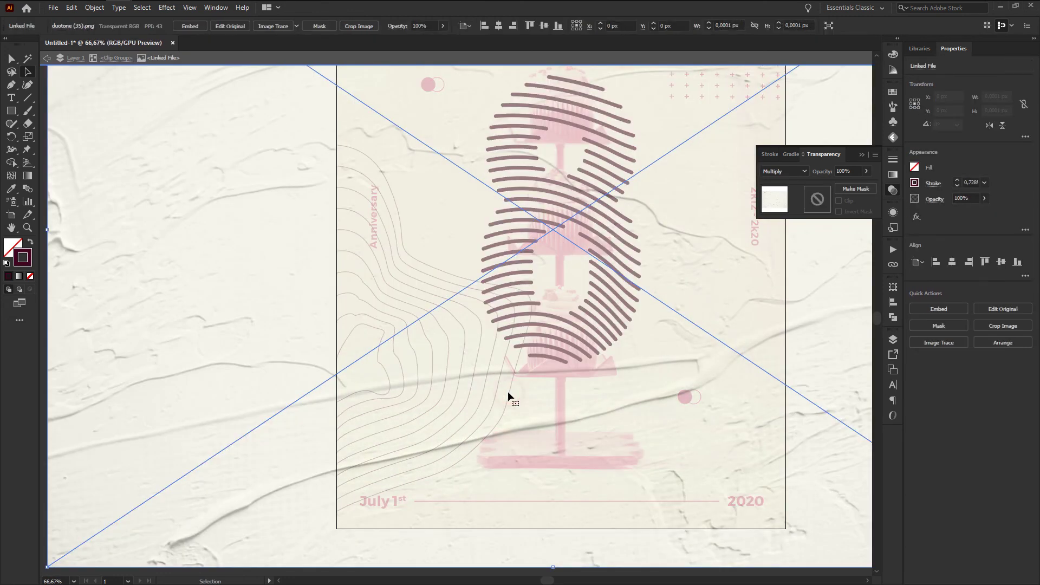
pyautogui.scroll(-2, 509, 392)
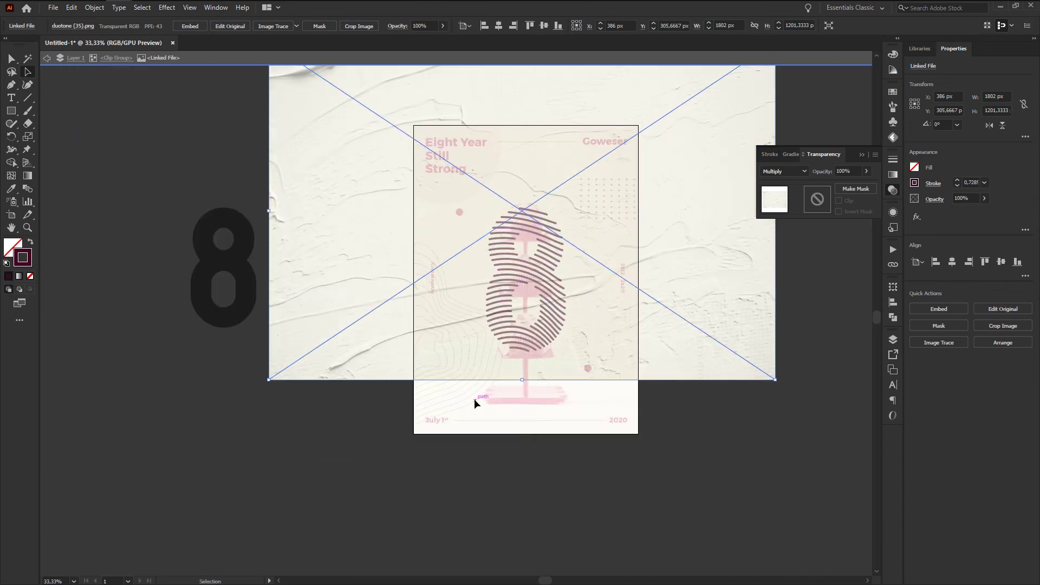
pyautogui.keyDown('shift'); pyautogui.click(473, 399); pyautogui.keyUp('shift')
pyautogui.hotkey('ctrl', '7')
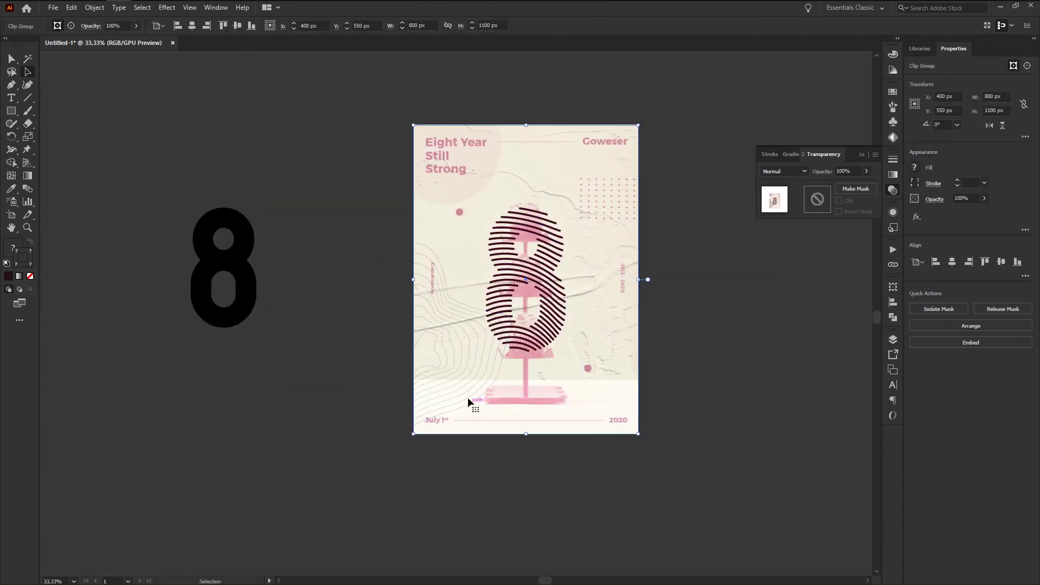
# Step: Inside the clipped group, set the contour lines' opacity to 31%
pyautogui.doubleClick(468, 400)
pyautogui.click(982, 199)
pyautogui.moveTo(982, 201); pyautogui.dragTo(955, 213)
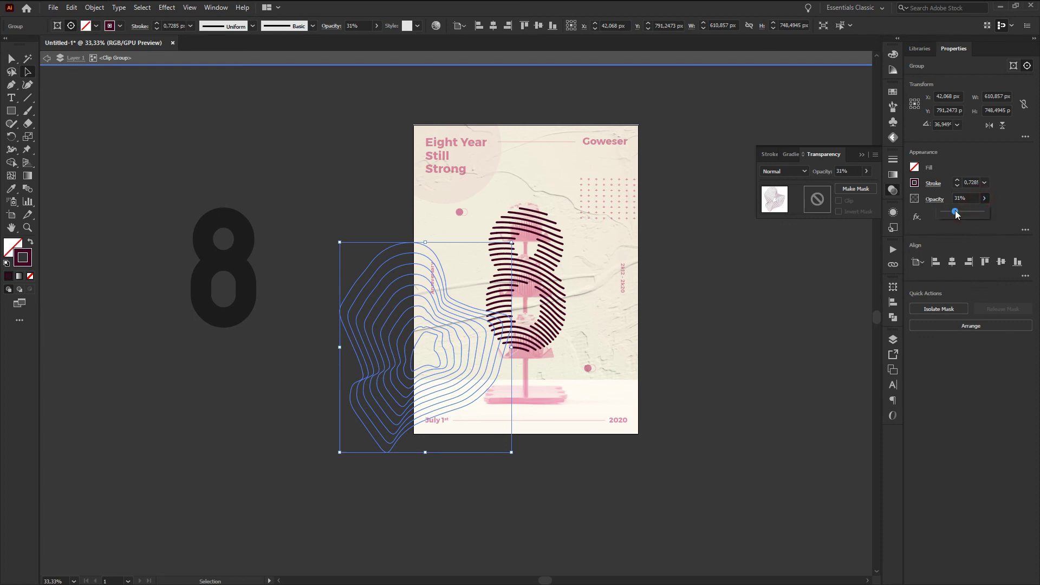
pyautogui.click(836, 291)
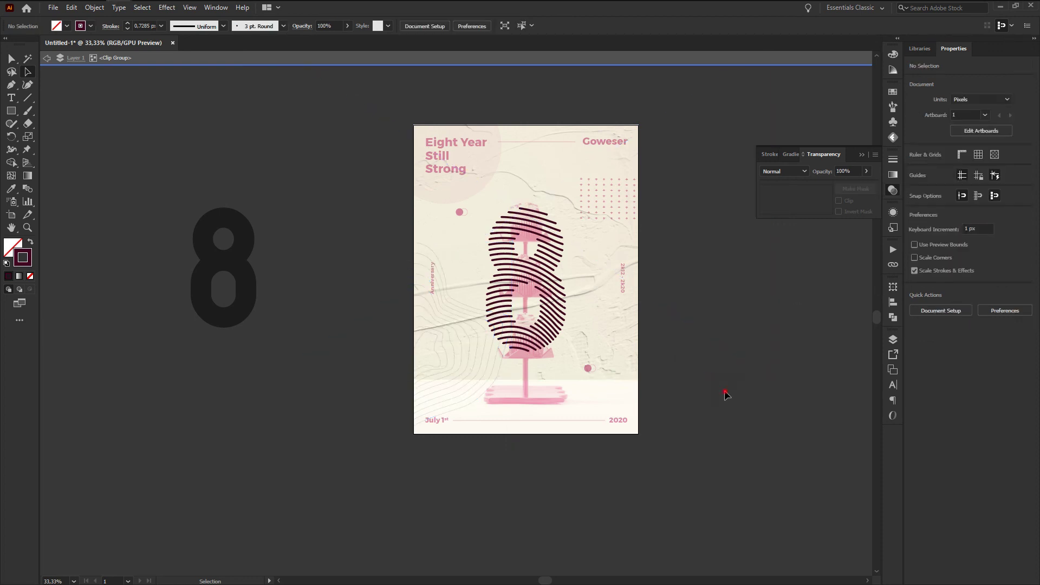
# Step: Move the paper texture about 100 px down within the clipping mask
pyautogui.click(615, 297)
pyautogui.moveTo(613, 299); pyautogui.dragTo(595, 358)
pyautogui.doubleClick(680, 522)
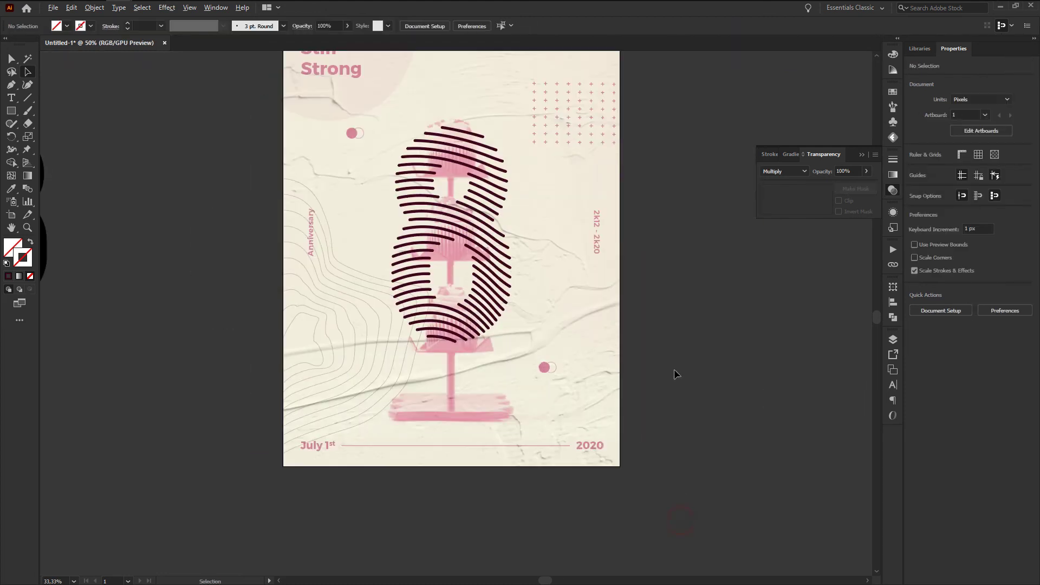
pyautogui.click(551, 230)
pyautogui.doubleClick(552, 230)
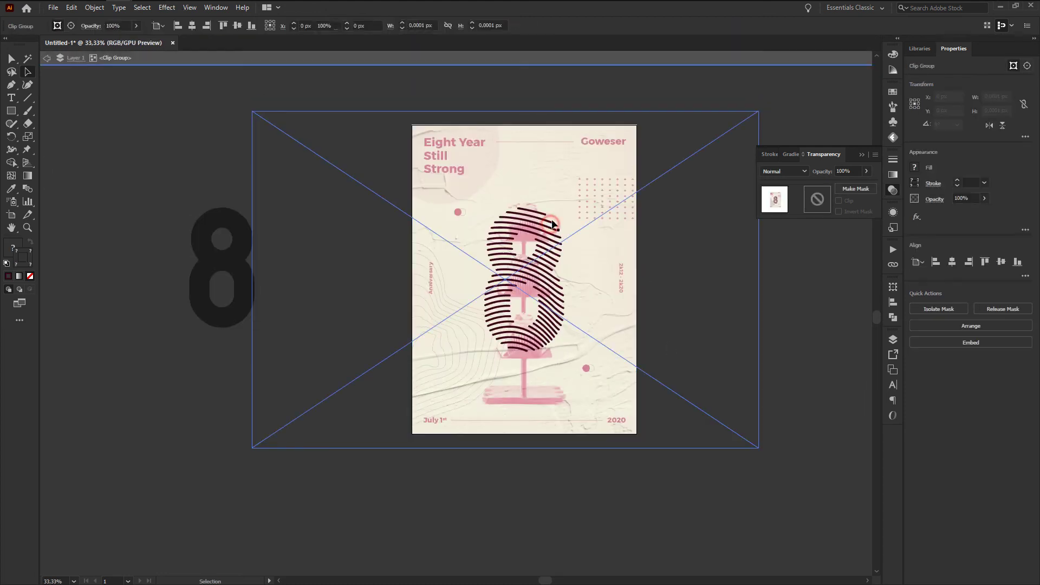
# Step: Move the texture about 295 px up and enlarge the striped 8
pyautogui.moveTo(571, 401); pyautogui.dragTo(566, 255)
pyautogui.click(538, 340)
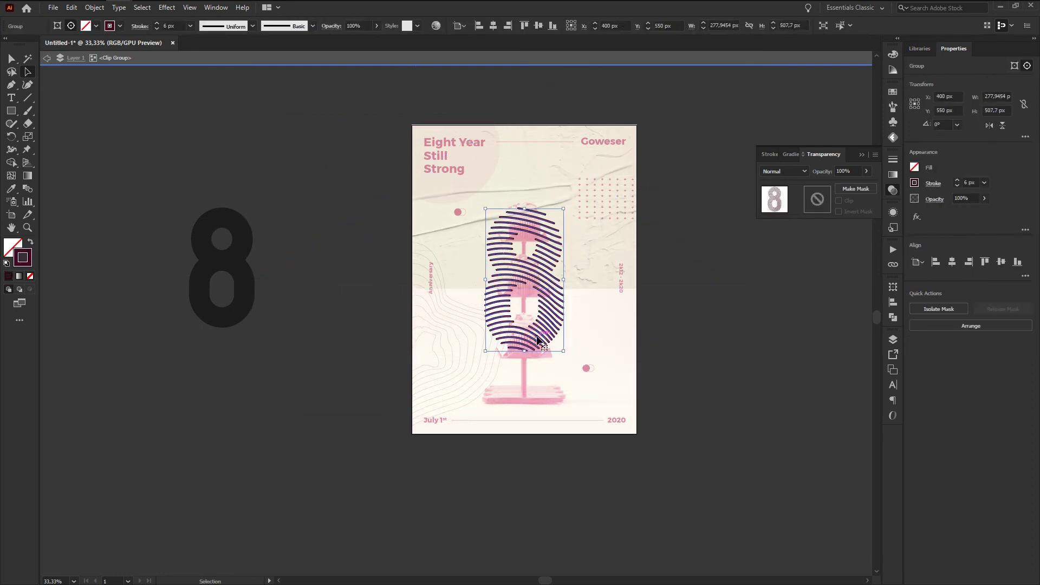
pyautogui.moveTo(564, 353); pyautogui.dragTo(580, 376)
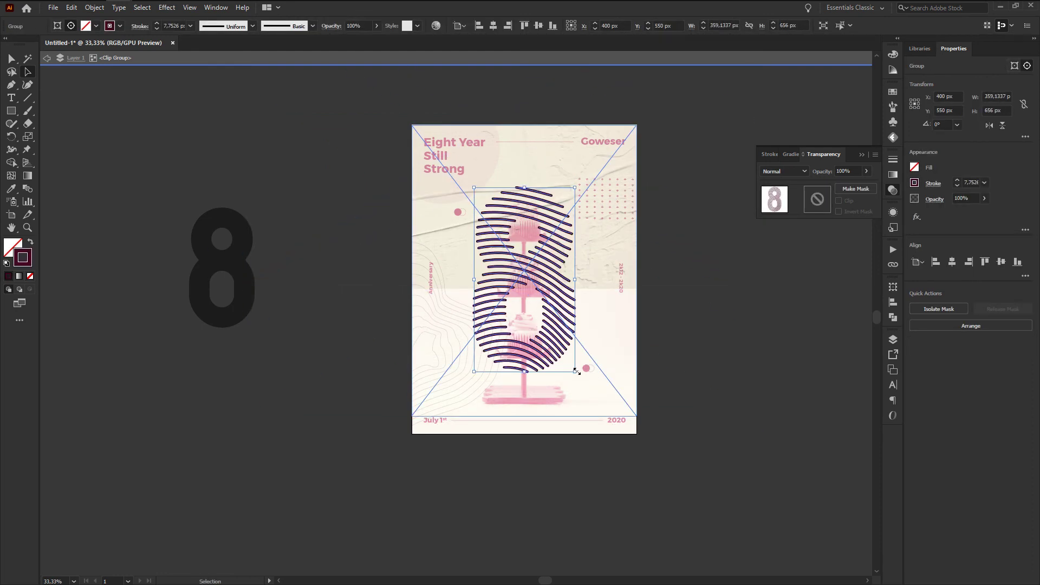
pyautogui.click(755, 349)
# Step: Move the paper texture about 294 px back down and leave the clipped group
pyautogui.click(604, 159)
pyautogui.moveTo(611, 190); pyautogui.dragTo(624, 349)
pyautogui.click(755, 498)
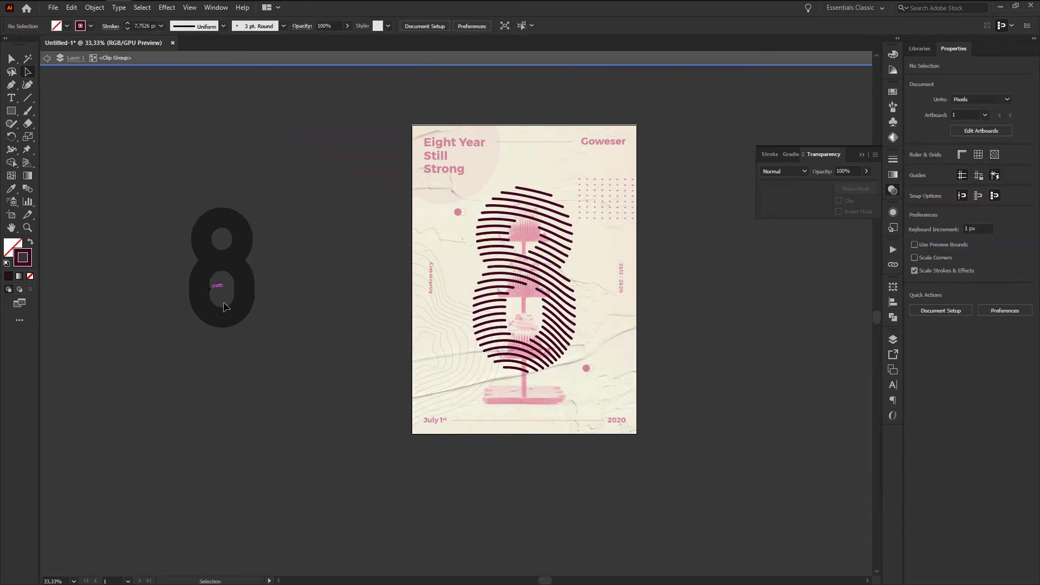
pyautogui.click(368, 262)
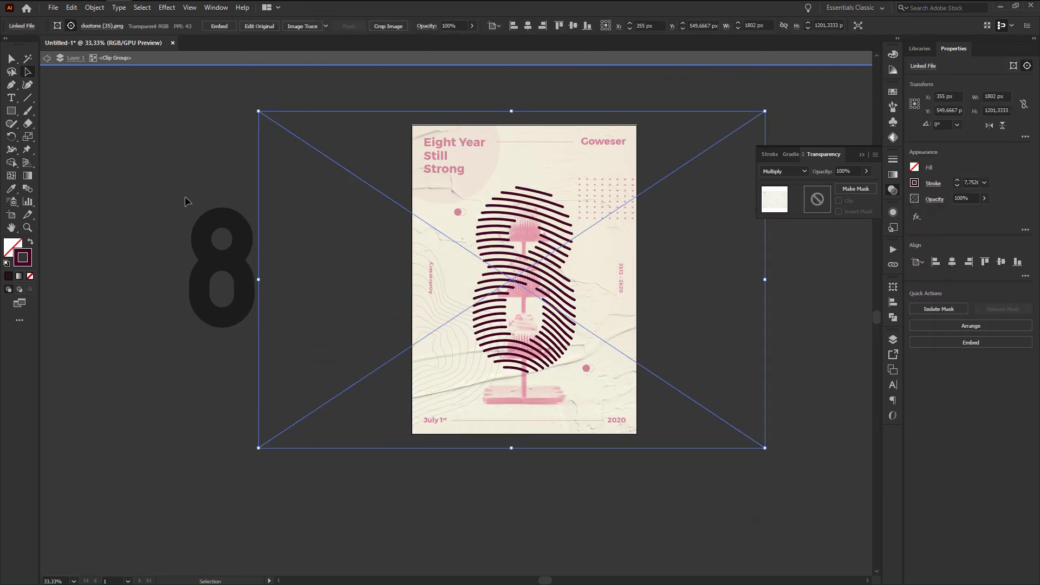
pyautogui.doubleClick(178, 149)
# Step: Remove the spare black 8 beside the poster and recentre the poster in view
pyautogui.click(228, 252)
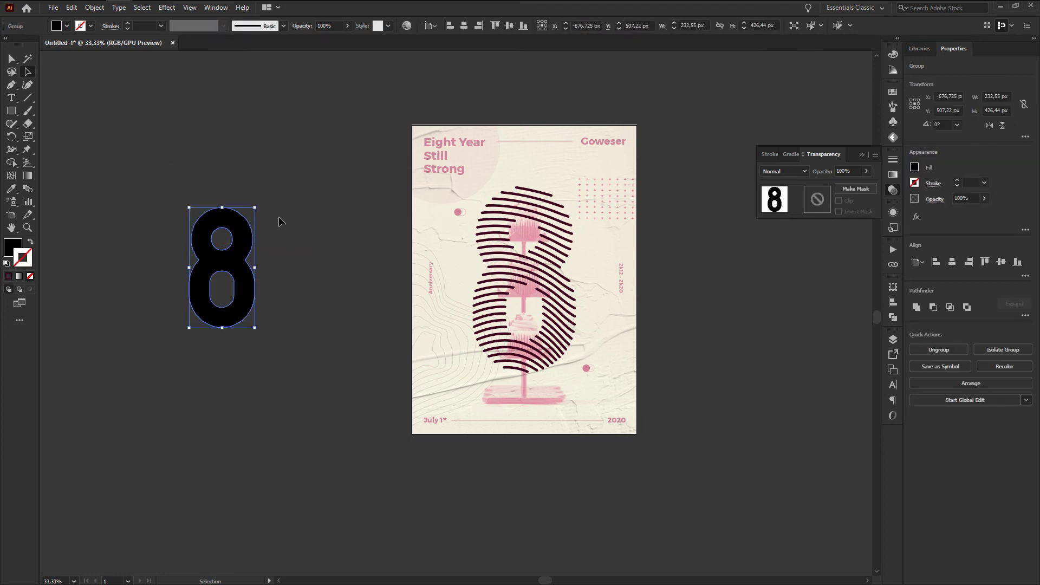
pyautogui.hotkey('ctrl', 'x')
pyautogui.moveTo(693, 343); pyautogui.dragTo(641, 353)
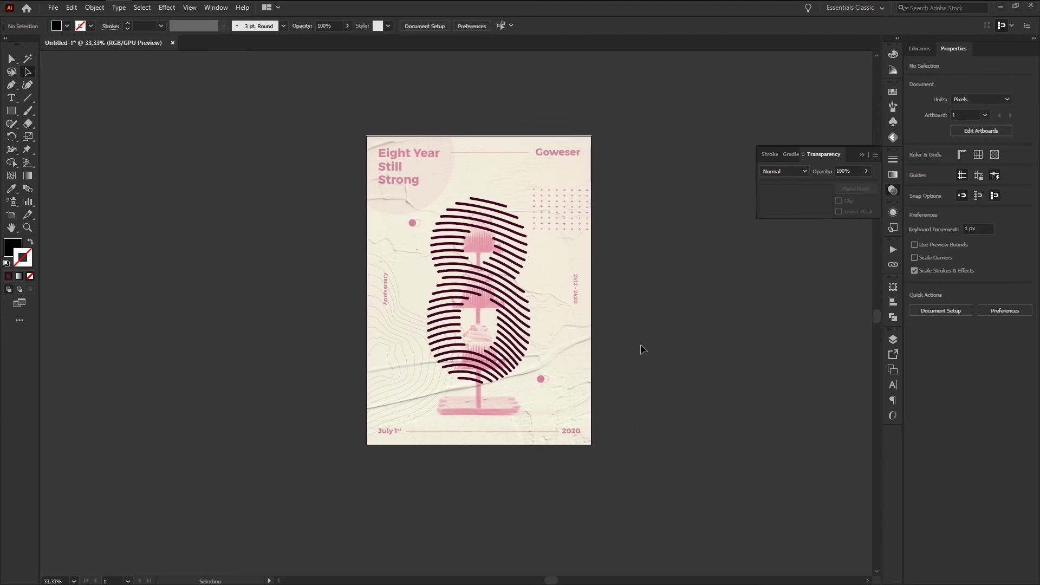
pyautogui.scroll(1, 641, 353)
pyautogui.scroll(-1, 638, 286)
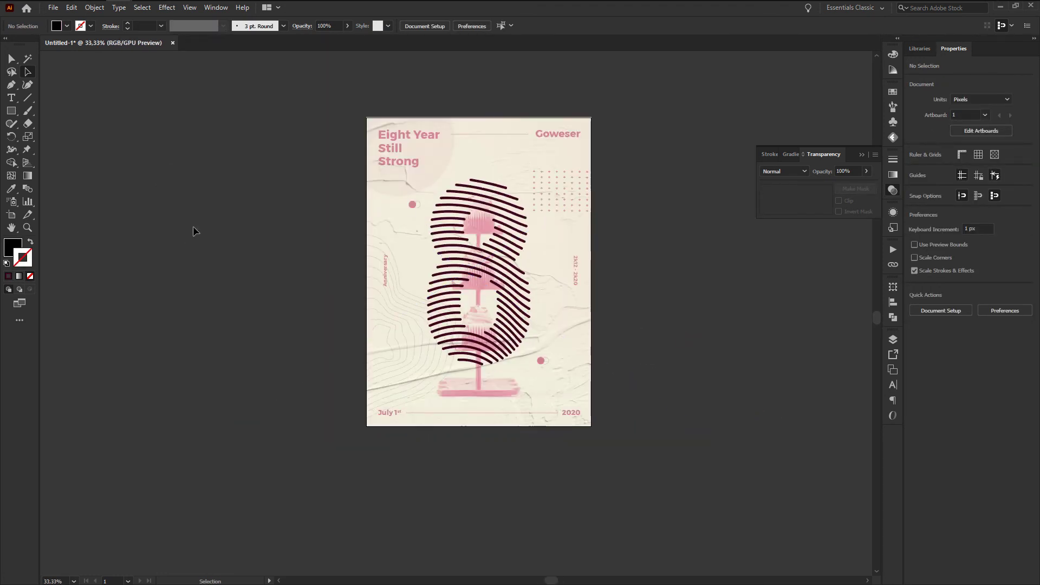
pyautogui.scroll(1, 288, 192)
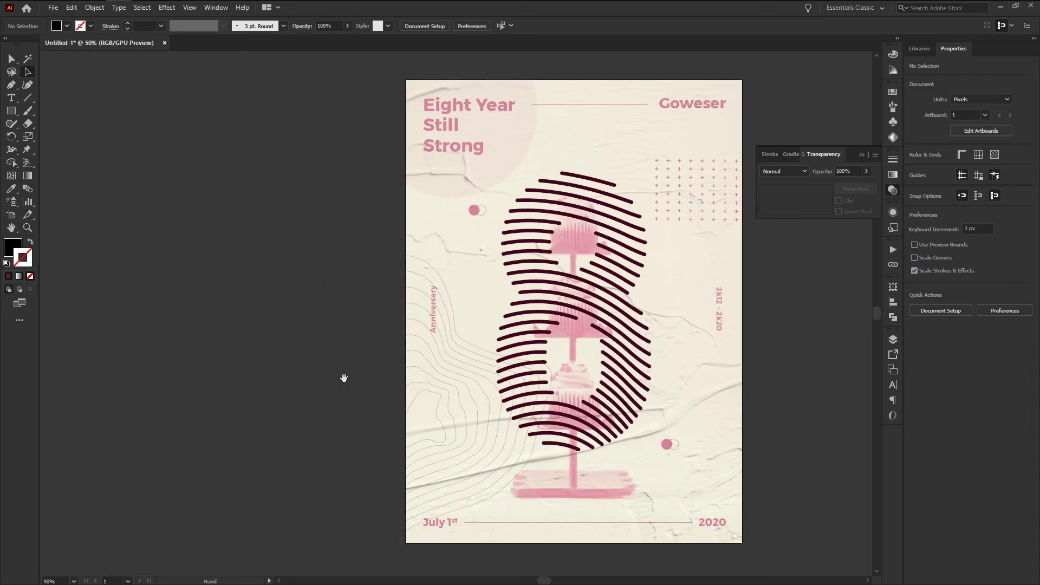
pyautogui.moveTo(346, 362); pyautogui.dragTo(274, 360)
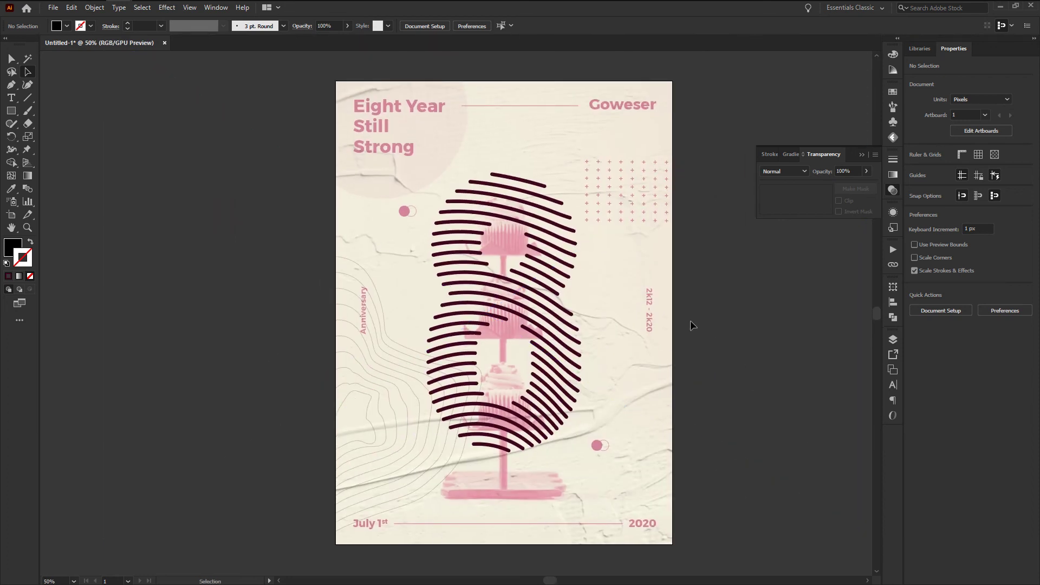